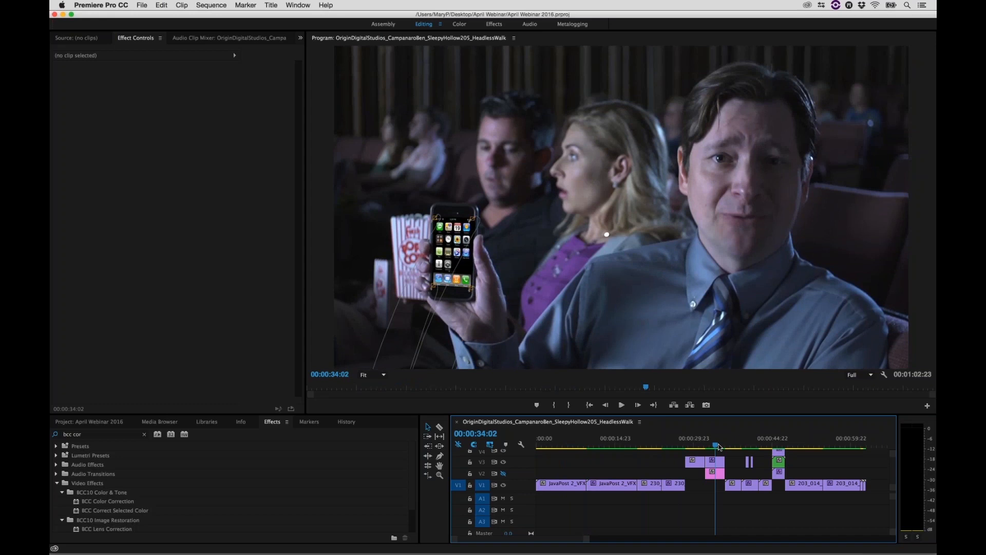
- Review the clips across the sequence, from the phone shot to the end, and return to the opening aerial road shot
{"action": "left_click_drag", "start_coordinate": [719, 447], "coordinate": [736, 444]}
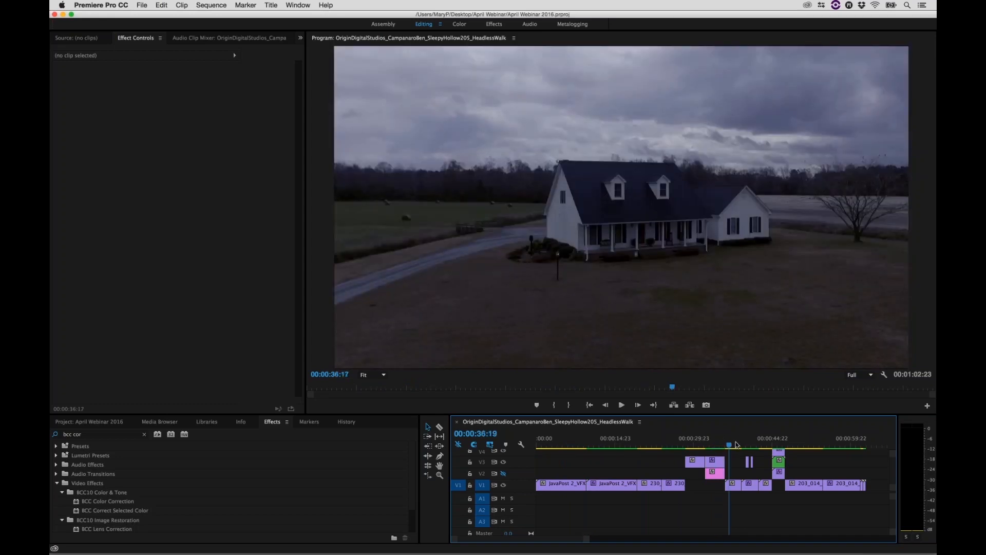
{"action": "left_click_drag", "start_coordinate": [736, 445], "coordinate": [765, 444]}
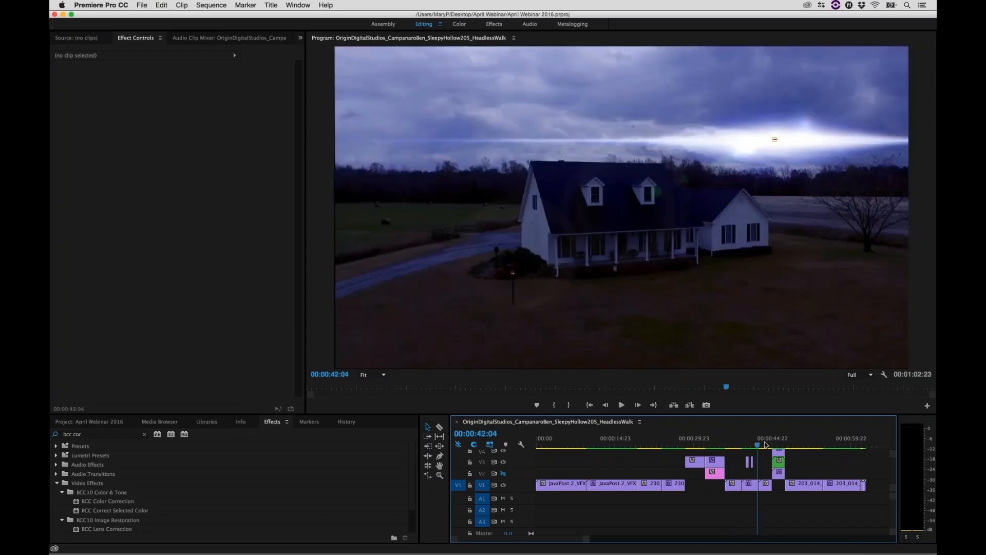
{"action": "left_click", "coordinate": [856, 447]}
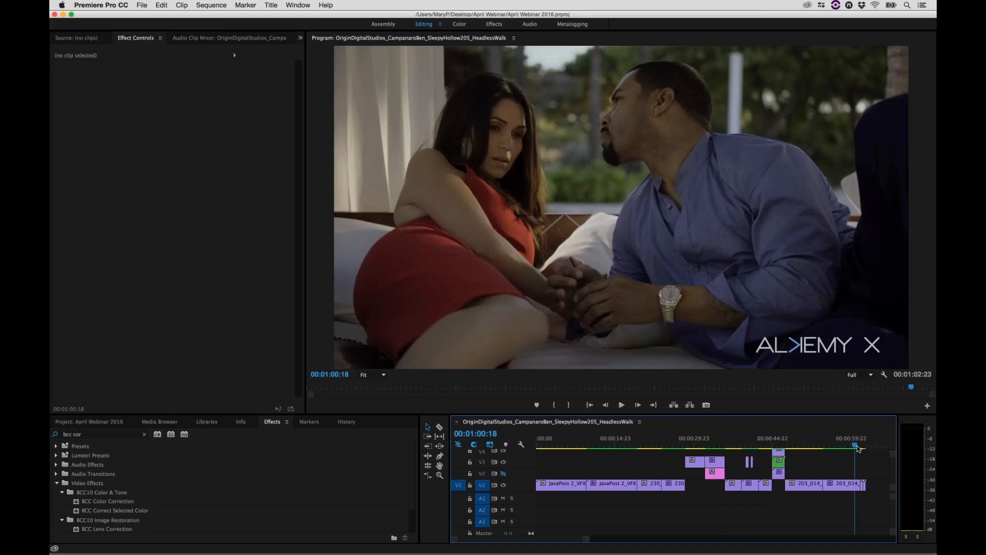
{"action": "left_click_drag", "start_coordinate": [856, 447], "coordinate": [867, 449]}
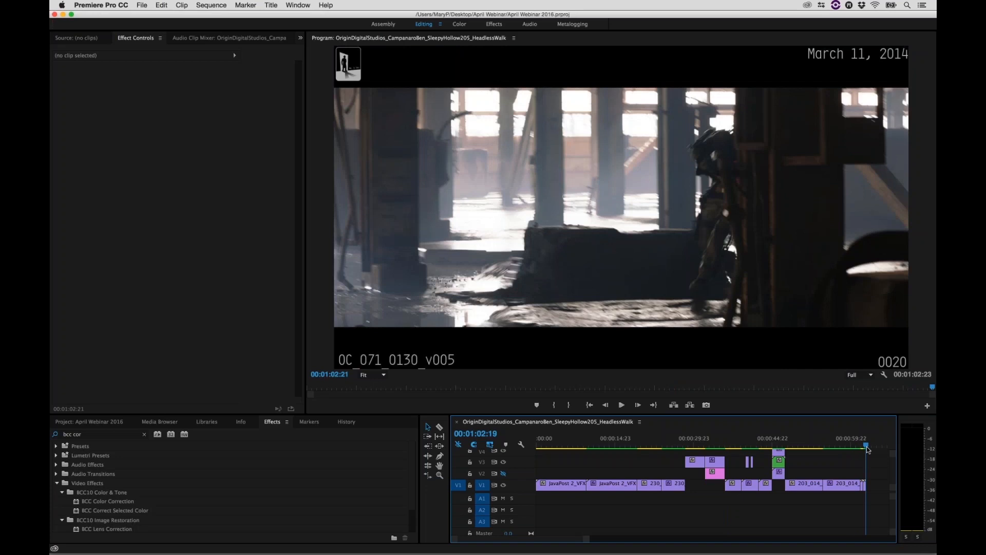
{"action": "left_click_drag", "start_coordinate": [867, 448], "coordinate": [828, 446]}
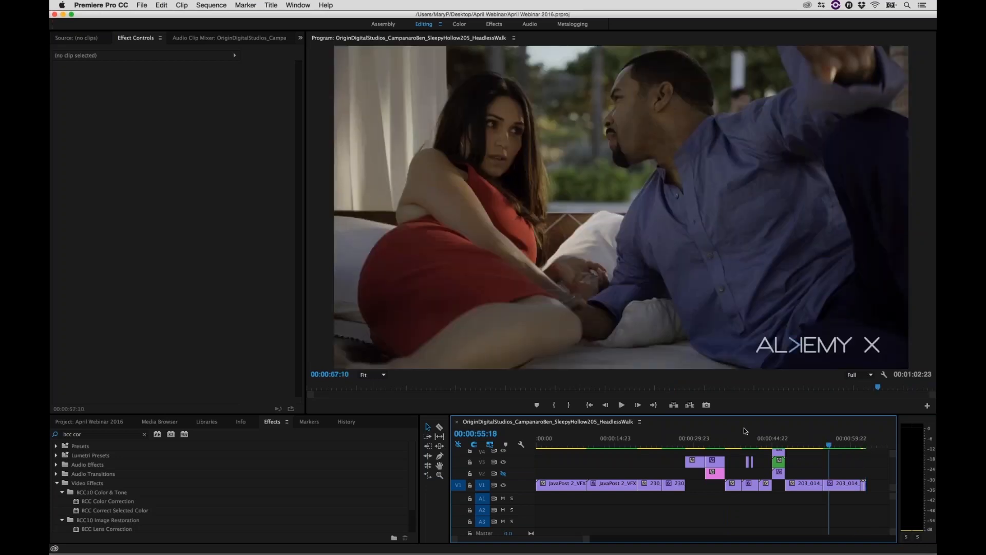
{"action": "key", "text": "Home"}
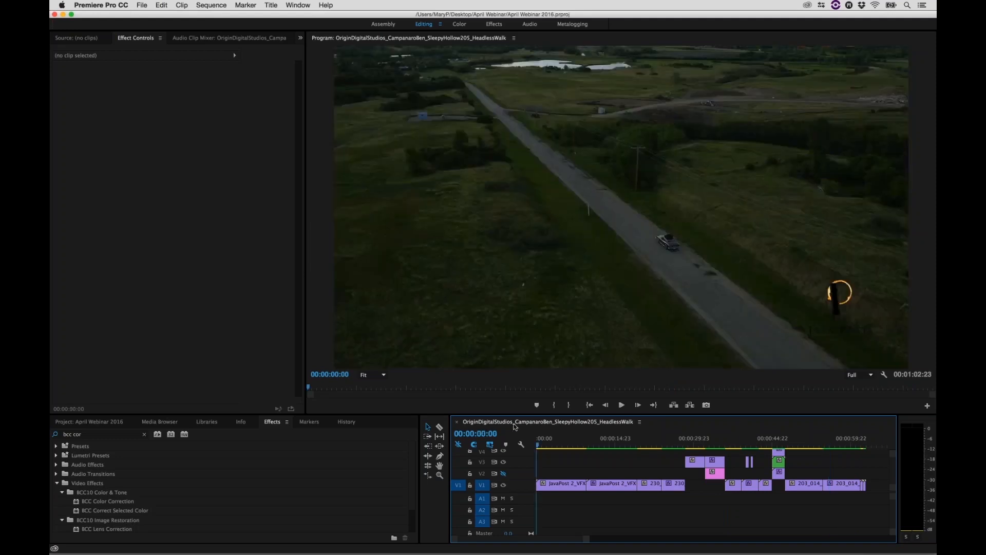
{"action": "left_click", "coordinate": [605, 445]}
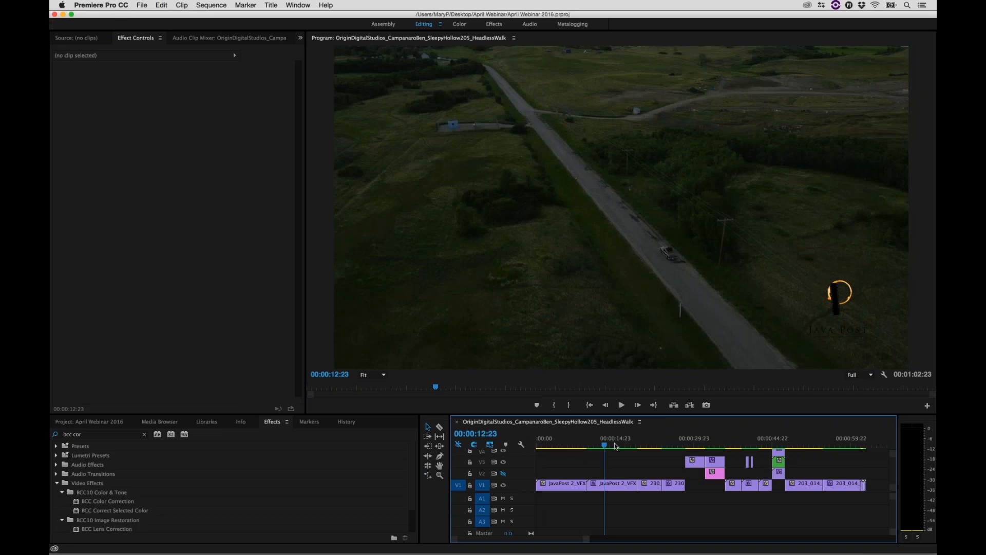
{"action": "left_click", "coordinate": [548, 446]}
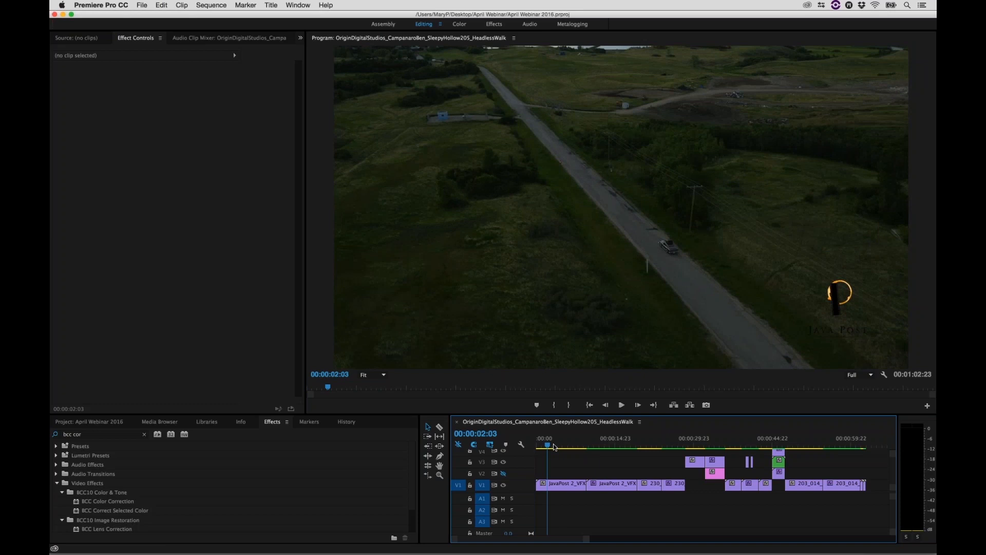
{"action": "left_click", "coordinate": [545, 445]}
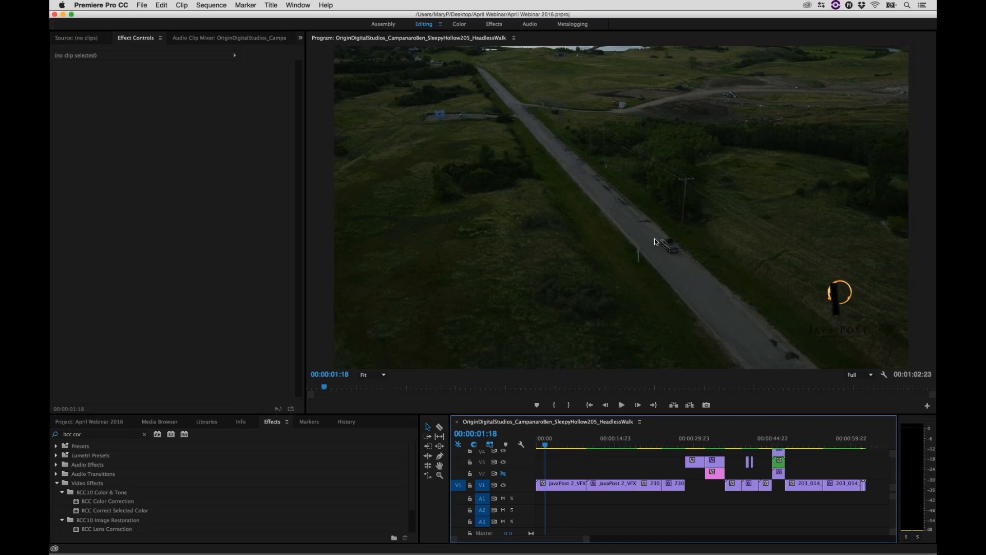
- Apply the BCC Remover effect to the first JavaPost 2_VFX clip and launch mocha from it
{"action": "left_click", "coordinate": [606, 444]}
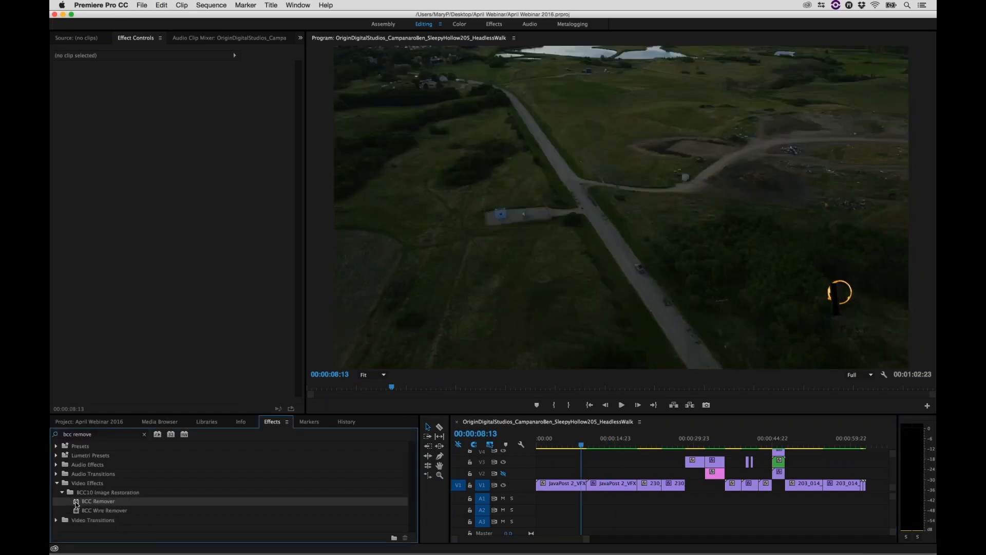
{"action": "left_click_drag", "start_coordinate": [76, 503], "coordinate": [567, 485]}
{"action": "left_click_drag", "start_coordinate": [567, 485], "coordinate": [567, 485]}
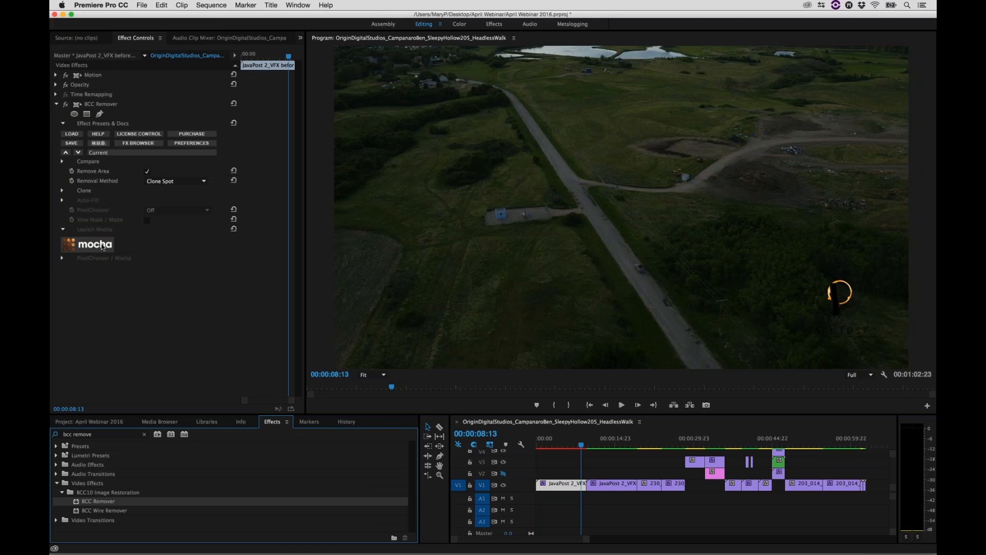
{"action": "left_click", "coordinate": [102, 247]}
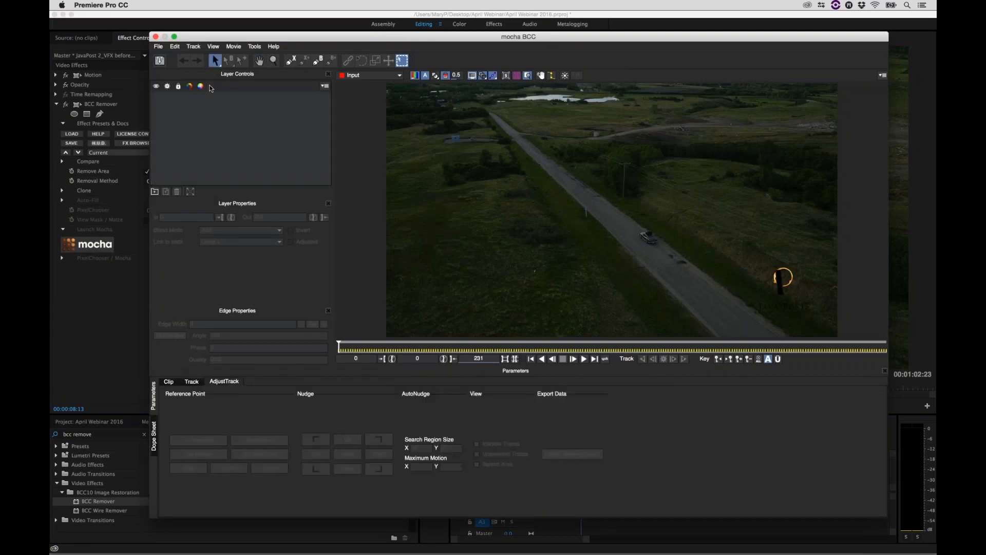
- Enlarge the mocha window, outline the dirt patch beside the road with a spline at frame 231, and track it backwards
{"action": "left_click", "coordinate": [174, 37]}
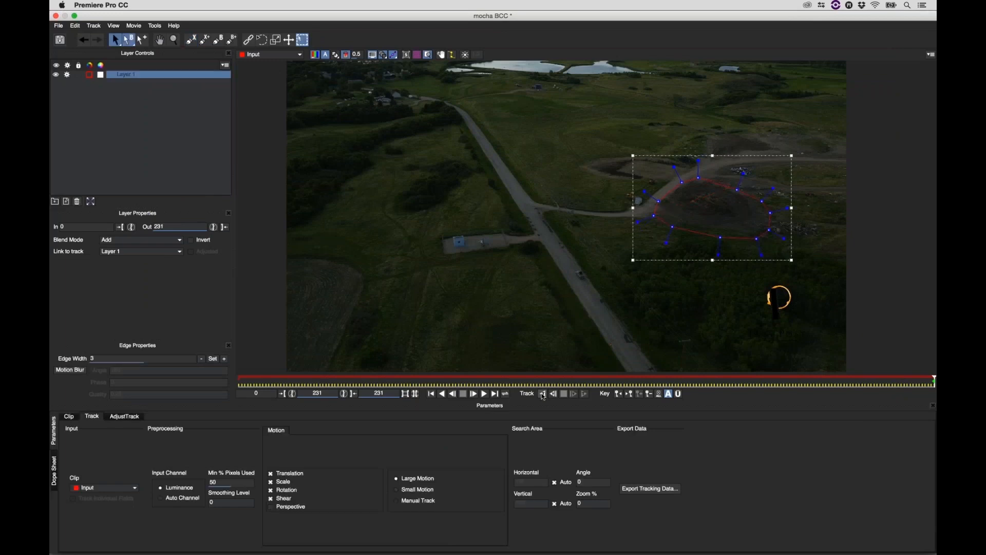
{"action": "left_click", "coordinate": [543, 394]}
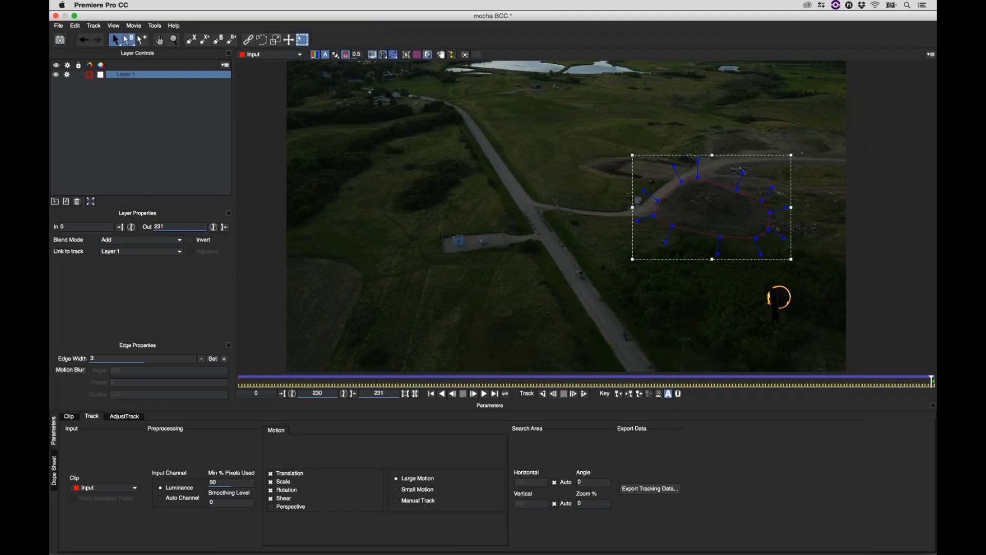
{"action": "key", "text": "Right"}
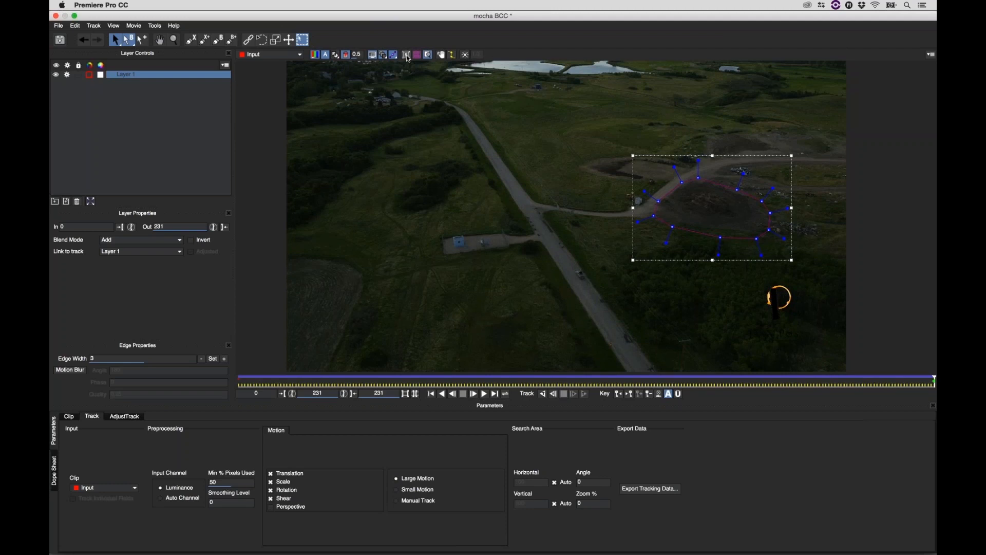
- Show the planar surface, fit its corners to the dirt patch at frame 231, and check the track back to frame 0
{"action": "left_click", "coordinate": [407, 58]}
{"action": "left_click_drag", "start_coordinate": [666, 231], "coordinate": [665, 210]}
{"action": "left_click_drag", "start_coordinate": [753, 231], "coordinate": [734, 226]}
{"action": "left_click_drag", "start_coordinate": [757, 185], "coordinate": [753, 194]}
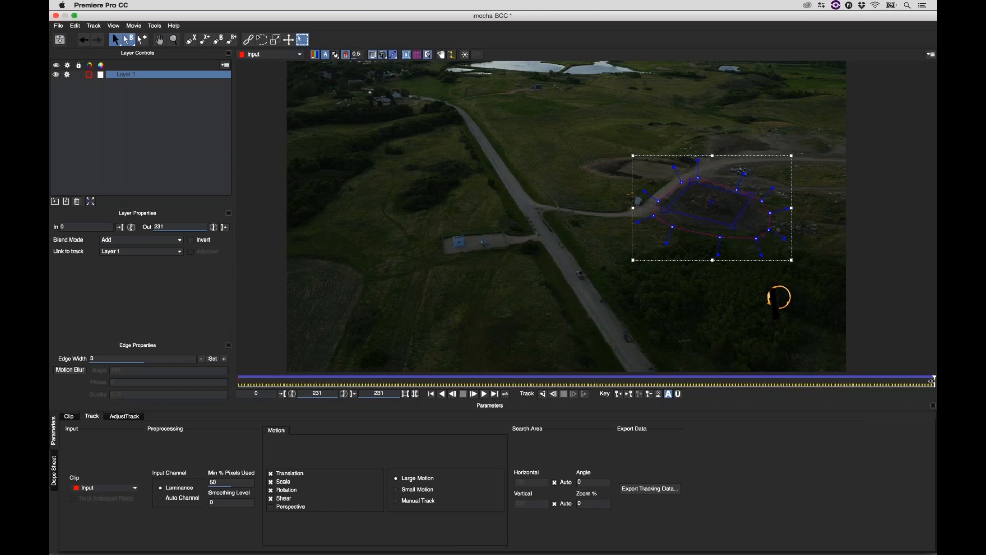
{"action": "left_click_drag", "start_coordinate": [932, 381], "coordinate": [314, 383]}
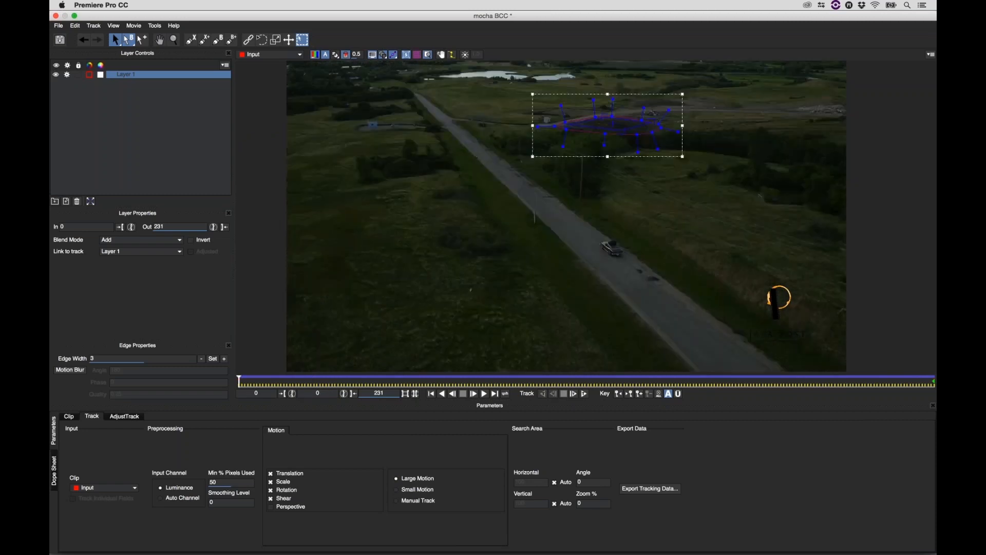
- Try a manual offset of the shape at frame 0, check it across the clip, and delete that keyframe
{"action": "left_click_drag", "start_coordinate": [248, 380], "coordinate": [279, 378]}
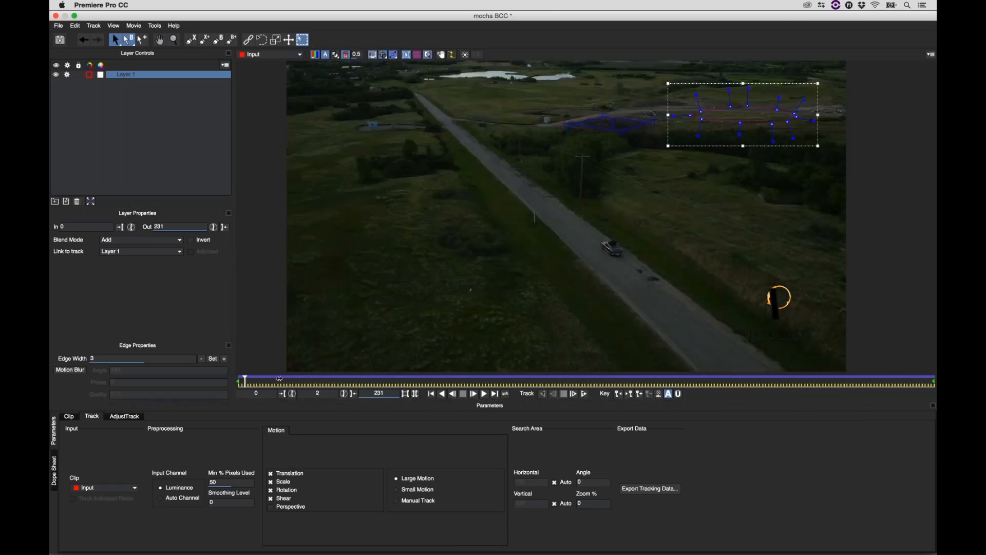
{"action": "left_click", "coordinate": [356, 393]}
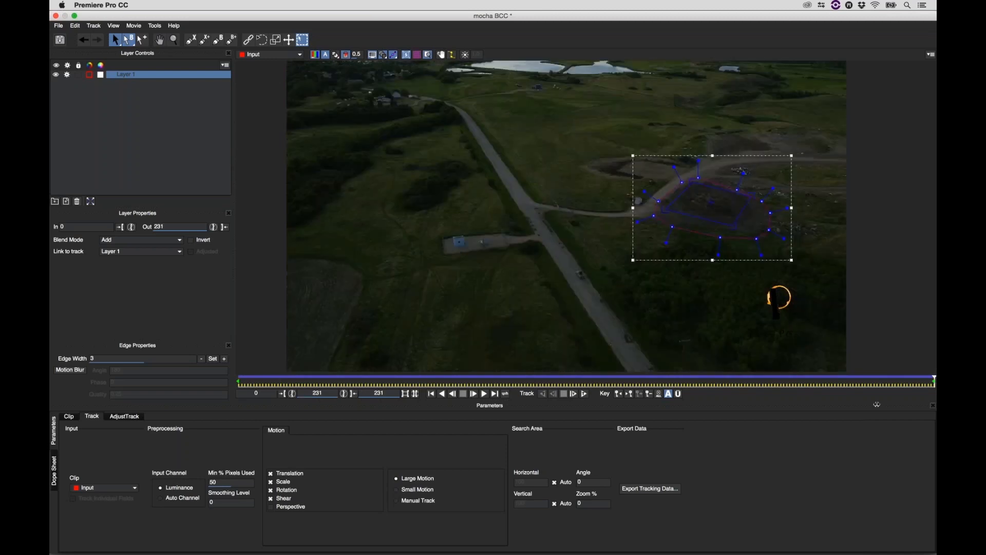
{"action": "left_click_drag", "start_coordinate": [877, 404], "coordinate": [698, 387]}
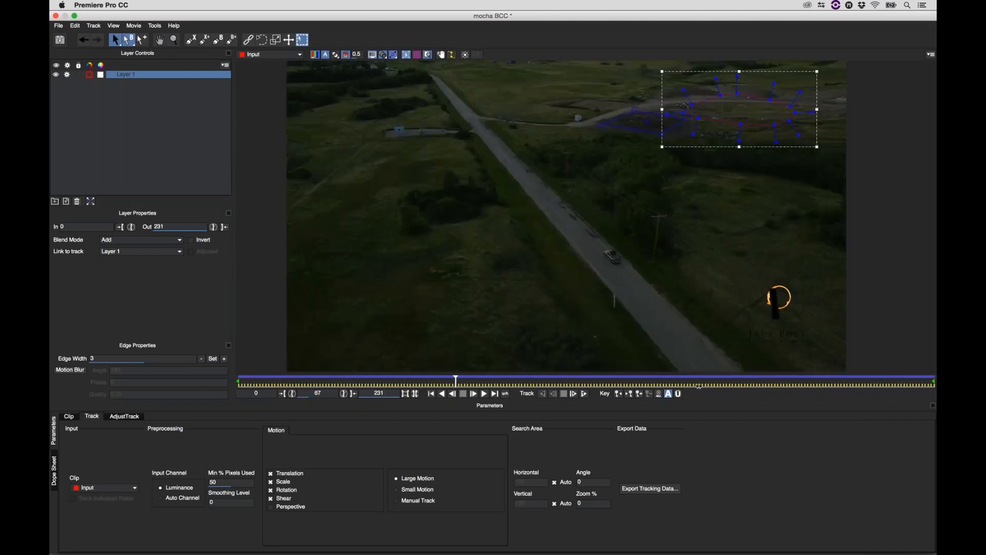
{"action": "left_click_drag", "start_coordinate": [698, 386], "coordinate": [934, 384]}
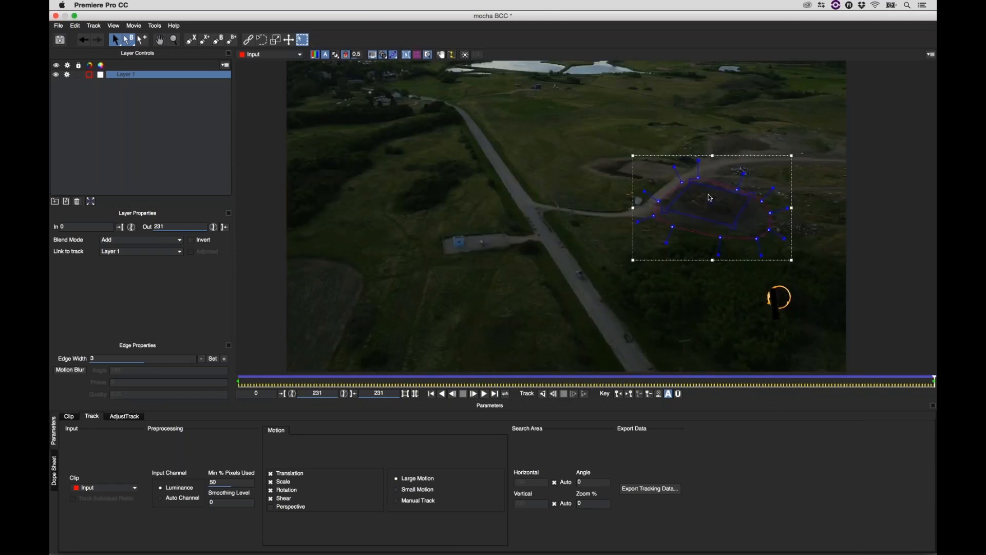
{"action": "left_click", "coordinate": [618, 394]}
{"action": "left_click", "coordinate": [650, 395]}
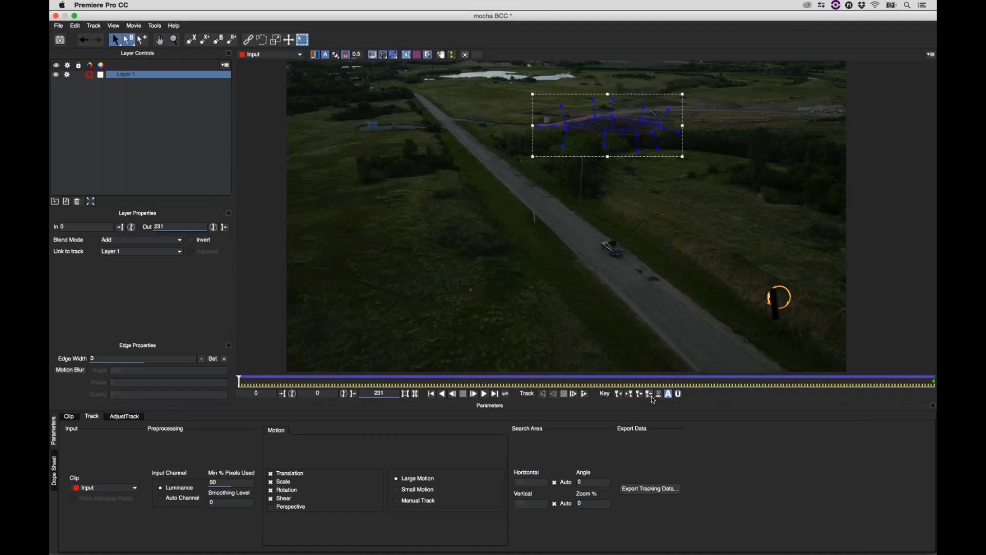
- Delete Layer 2, the extra shape drawn over the road at frame 158
{"action": "left_click", "coordinate": [283, 375]}
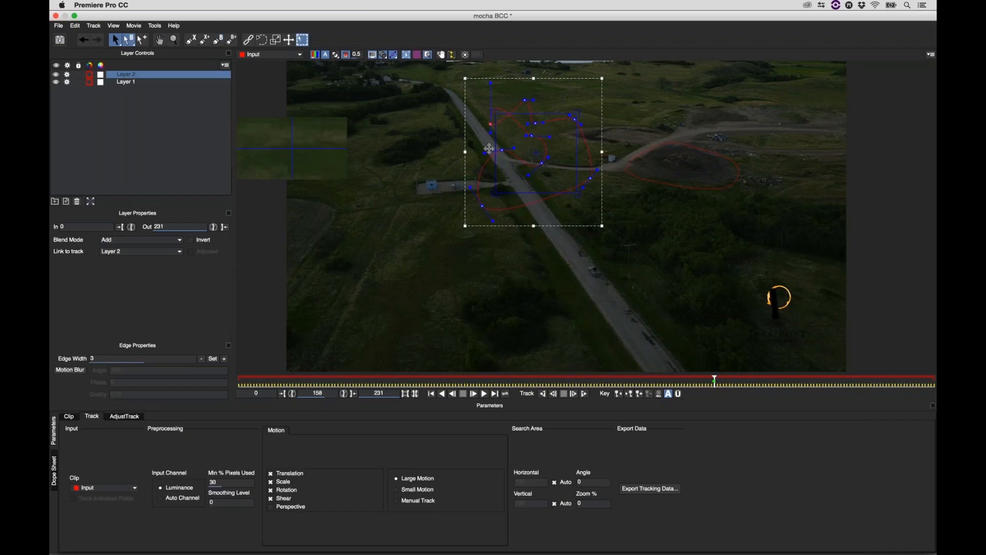
{"action": "key", "text": "Delete"}
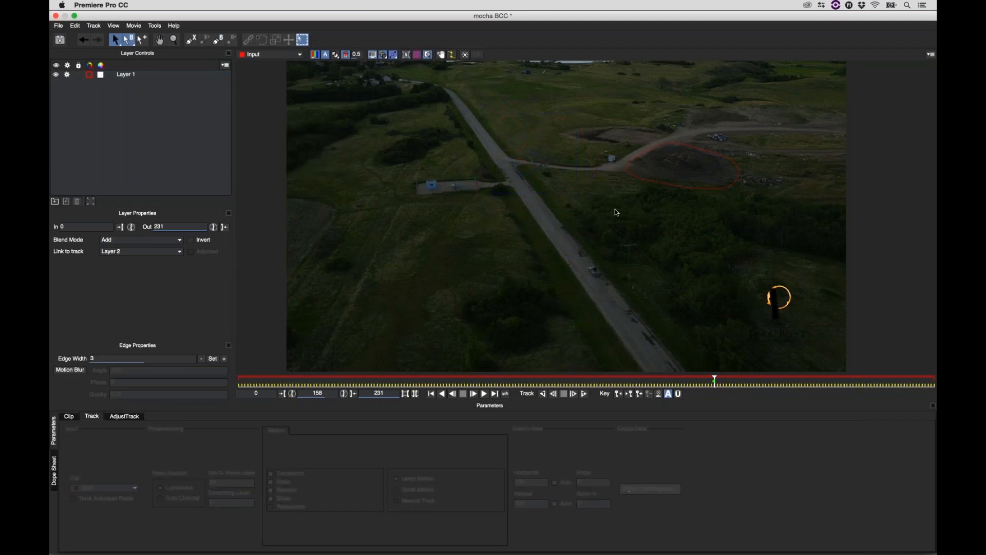
- Tighten the outer edge of the dirt patch shape at frame 158 and select only its right-hand control points
{"action": "left_click", "coordinate": [639, 180]}
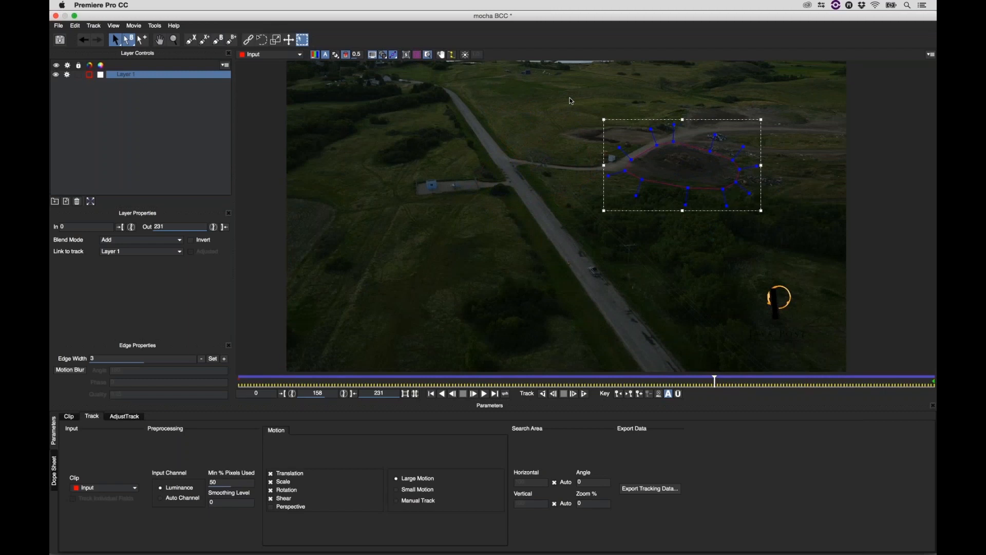
{"action": "left_click_drag", "start_coordinate": [571, 96], "coordinate": [815, 263]}
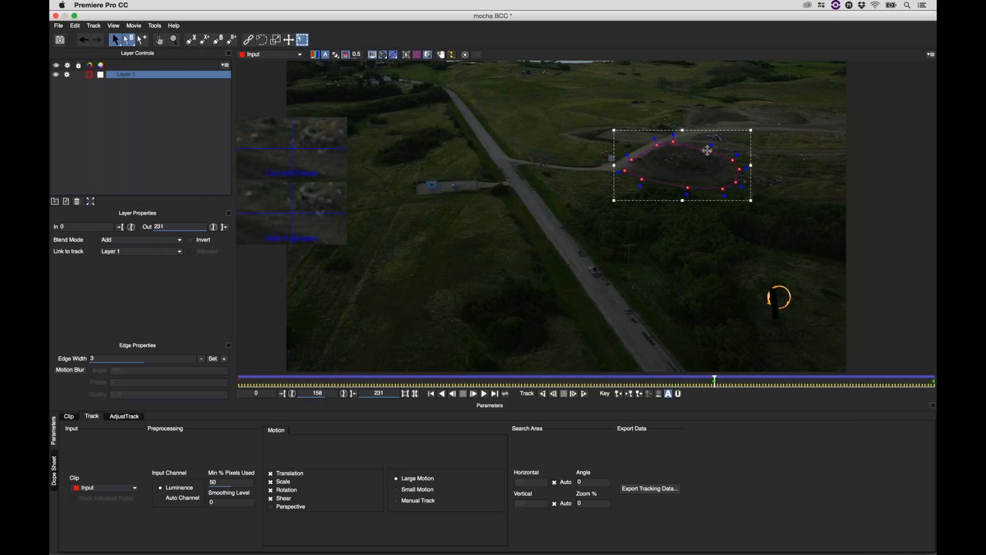
{"action": "left_click_drag", "start_coordinate": [775, 221], "coordinate": [691, 141]}
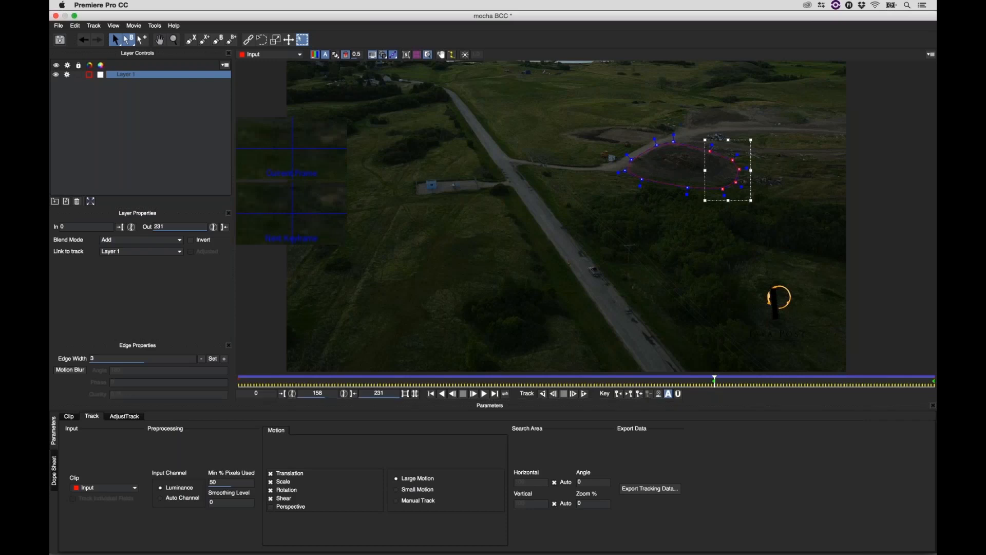
{"action": "mouse_move", "coordinate": [715, 381]}
{"action": "left_mouse_down"}
{"action": "mouse_move", "coordinate": [933, 383]}
{"action": "mouse_move", "coordinate": [715, 383]}
{"action": "left_mouse_up"}
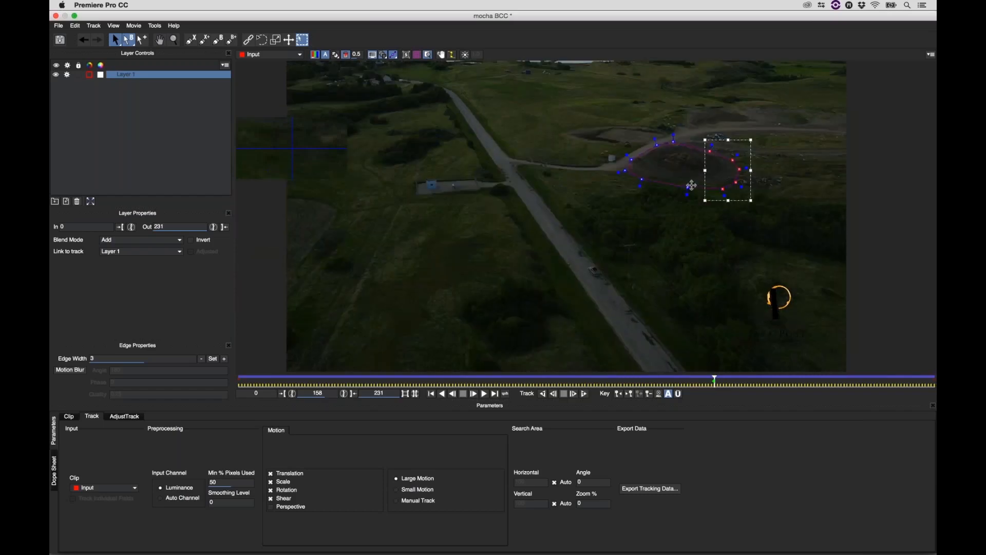
- Turn on Überkey and pull in the shape's right and lower control points at frame 79, checking the fit at frame 231
{"action": "left_click", "coordinate": [678, 394]}
{"action": "left_click_drag", "start_coordinate": [632, 380], "coordinate": [477, 376]}
{"action": "left_click_drag", "start_coordinate": [699, 141], "coordinate": [684, 136]}
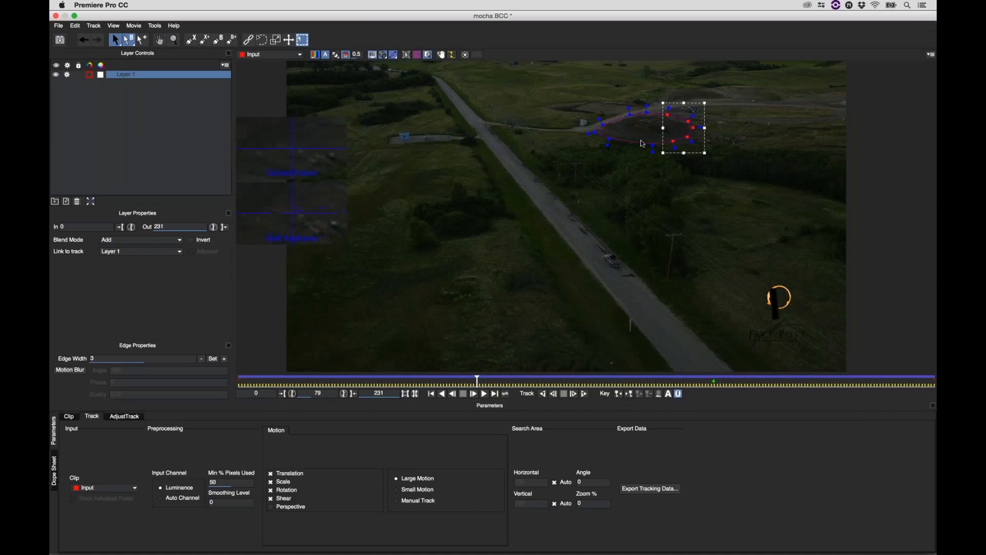
{"action": "left_click", "coordinate": [650, 143]}
{"action": "left_click_drag", "start_coordinate": [650, 143], "coordinate": [654, 138]}
{"action": "left_click_drag", "start_coordinate": [608, 139], "coordinate": [676, 139]}
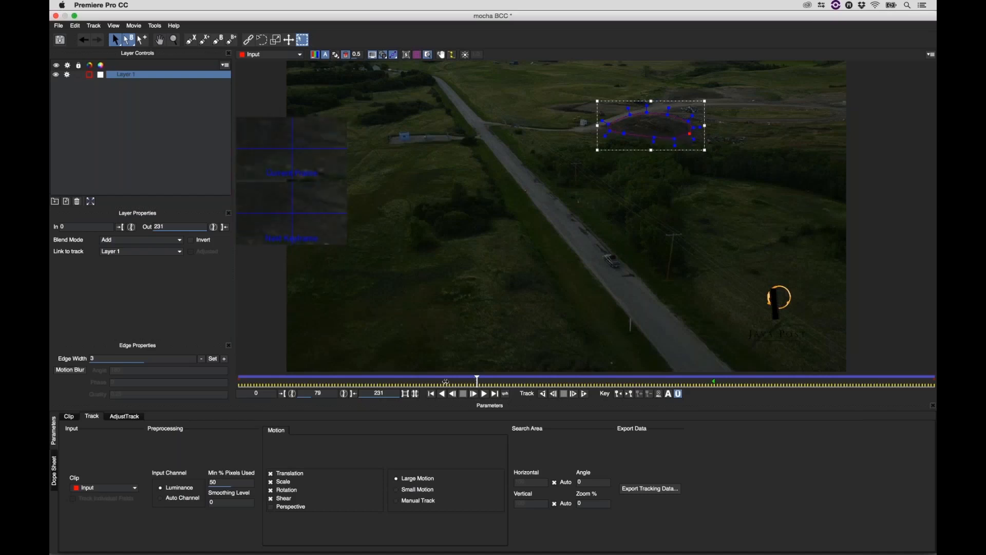
{"action": "left_click_drag", "start_coordinate": [445, 381], "coordinate": [934, 367]}
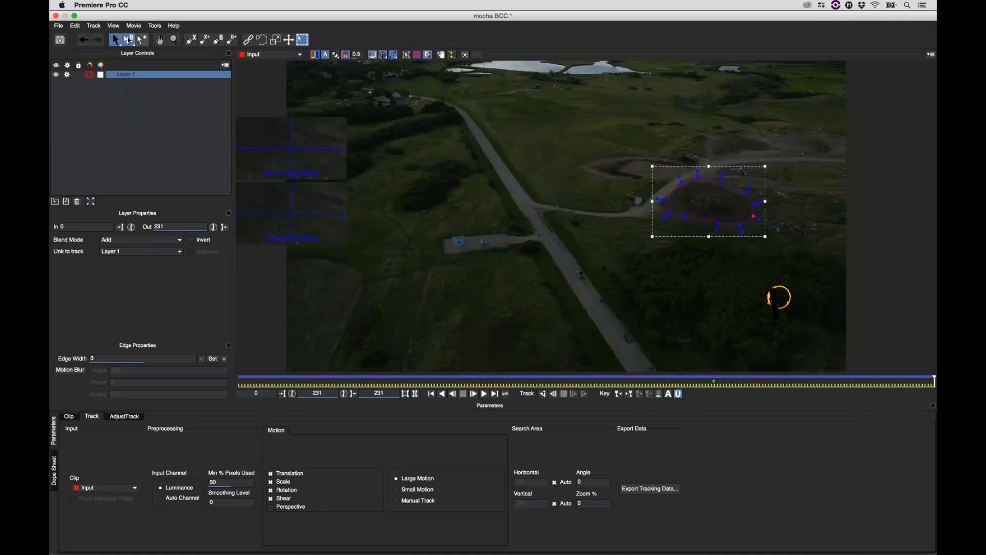
- Switch point selection to Pick Edge, show the layer matte, and pull the outer edge points outward around the dirt patch
{"action": "left_click", "coordinate": [129, 41]}
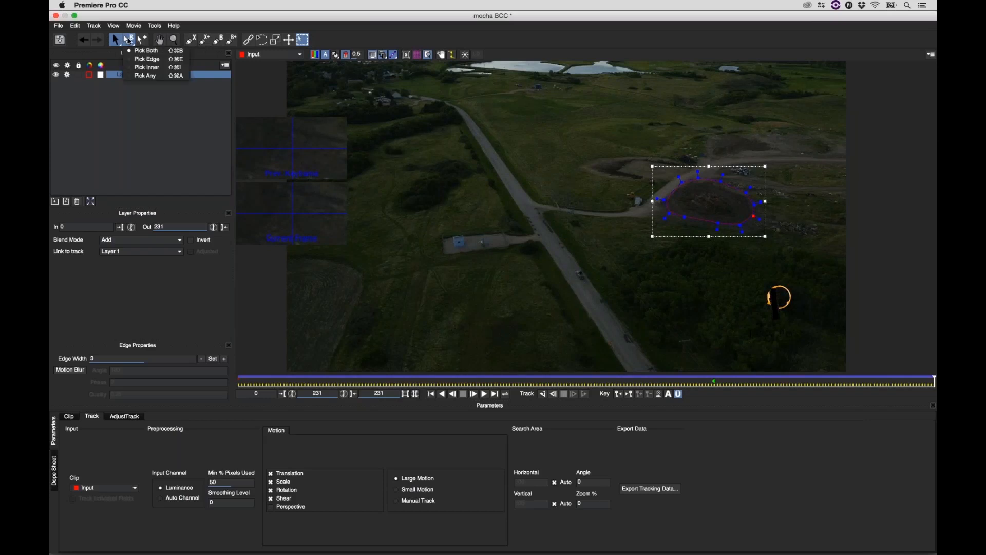
{"action": "left_click", "coordinate": [139, 59]}
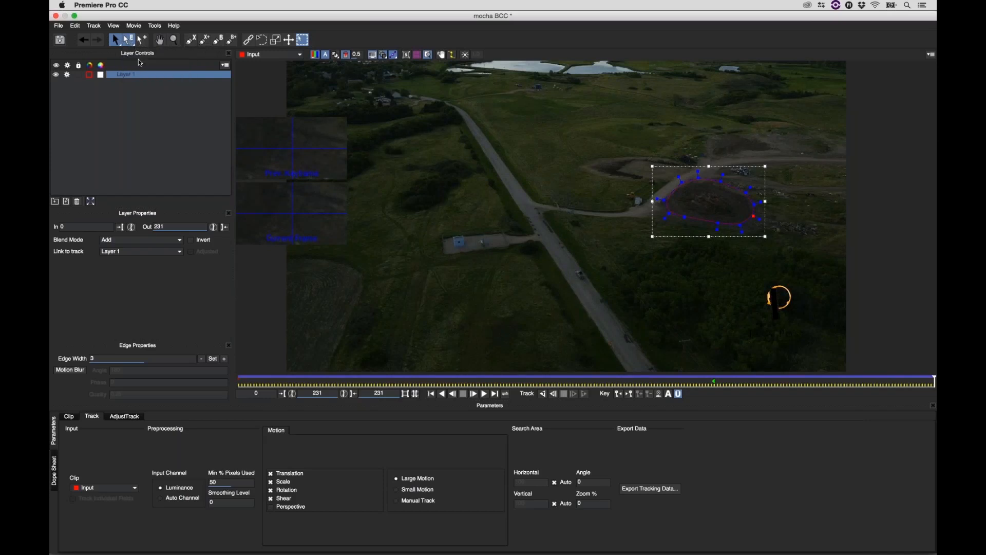
{"action": "mouse_move", "coordinate": [755, 205]}
{"action": "left_mouse_down"}
{"action": "mouse_move", "coordinate": [766, 206]}
{"action": "mouse_move", "coordinate": [764, 220]}
{"action": "left_mouse_up"}
{"action": "left_click", "coordinate": [336, 54]}
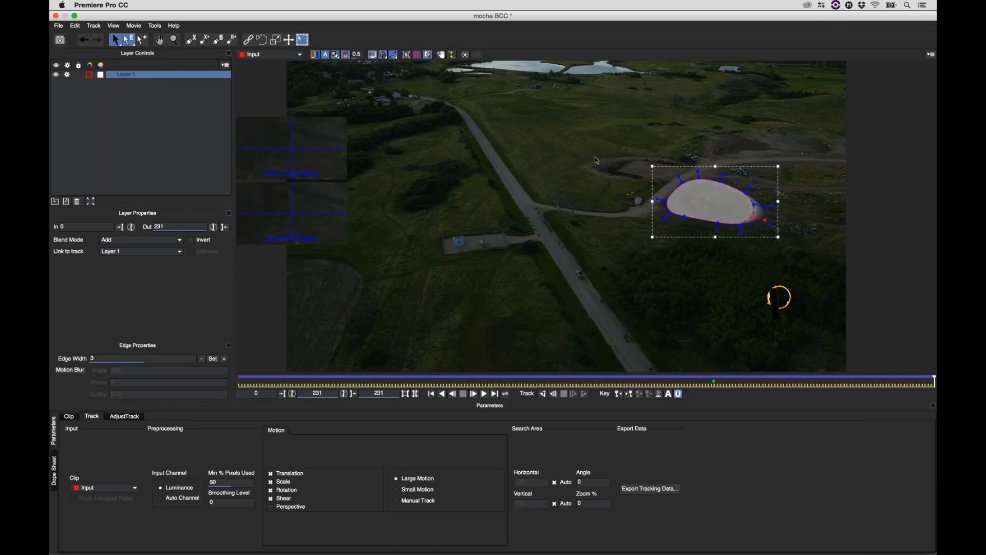
{"action": "left_click_drag", "start_coordinate": [741, 224], "coordinate": [754, 193]}
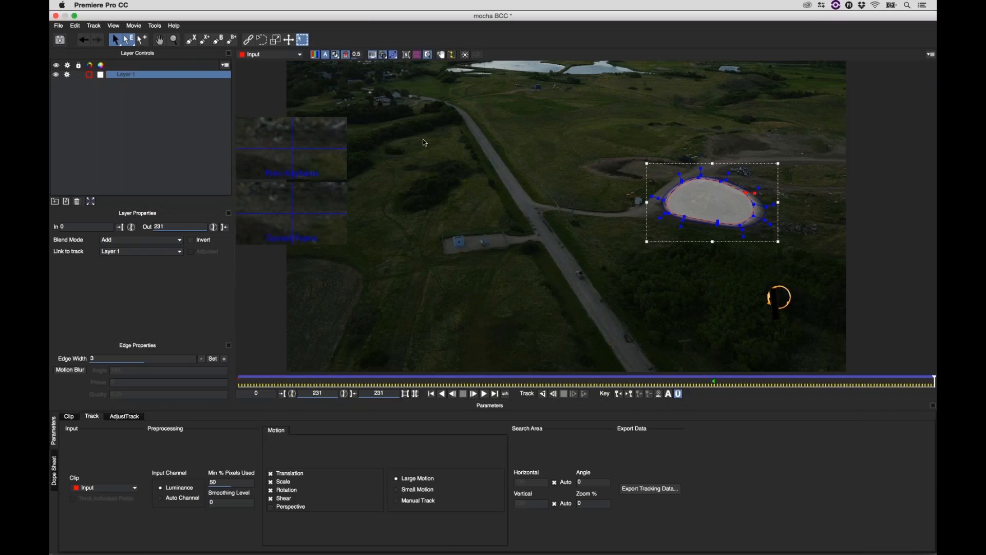
- Hide the layer matte, switch keying from Überkey to Autokey, and tighten the shape's lower-right edge points around the dirt patch at frame 0
{"action": "left_click", "coordinate": [337, 55]}
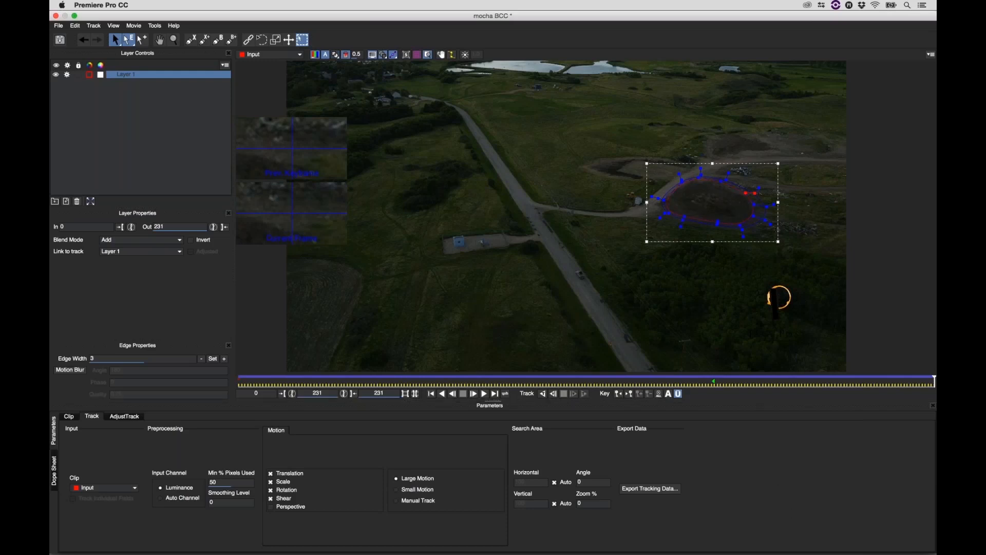
{"action": "left_click", "coordinate": [901, 384]}
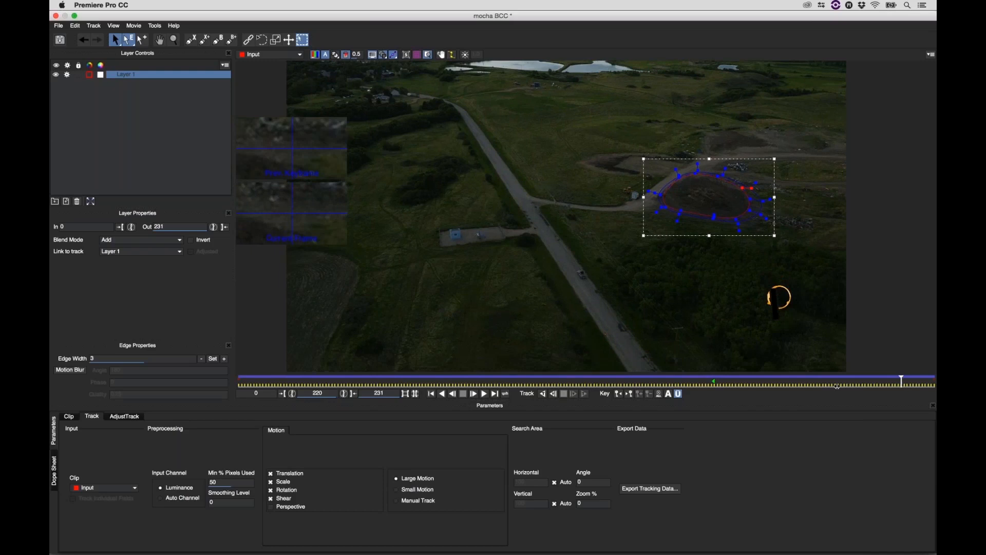
{"action": "key", "text": "Home"}
{"action": "left_click", "coordinate": [668, 394]}
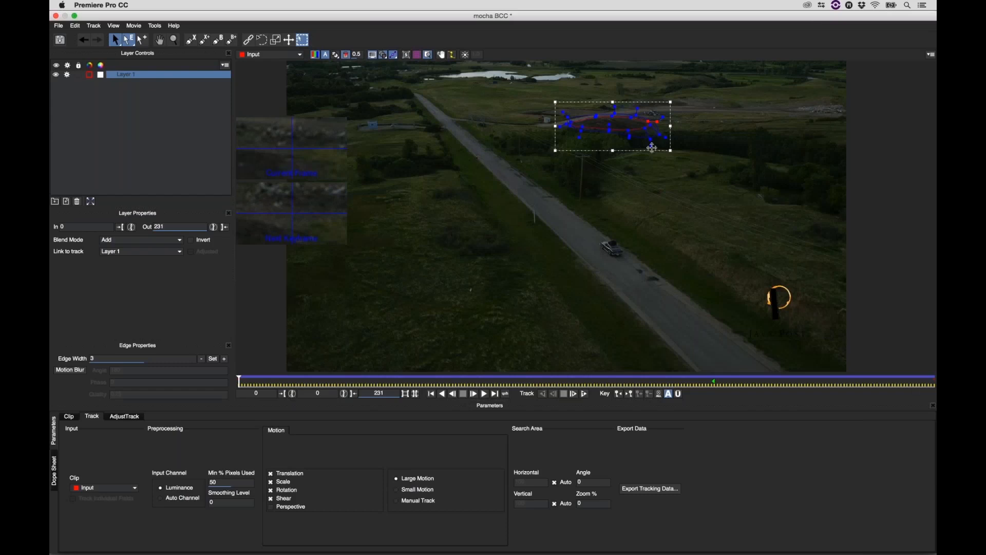
{"action": "left_click_drag", "start_coordinate": [650, 139], "coordinate": [631, 134]}
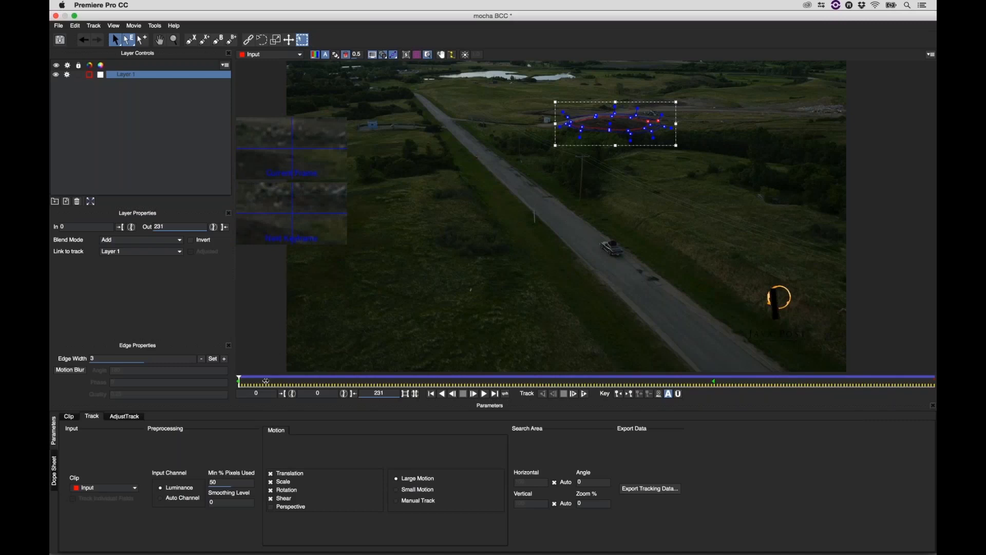
{"action": "left_click_drag", "start_coordinate": [266, 381], "coordinate": [318, 382]}
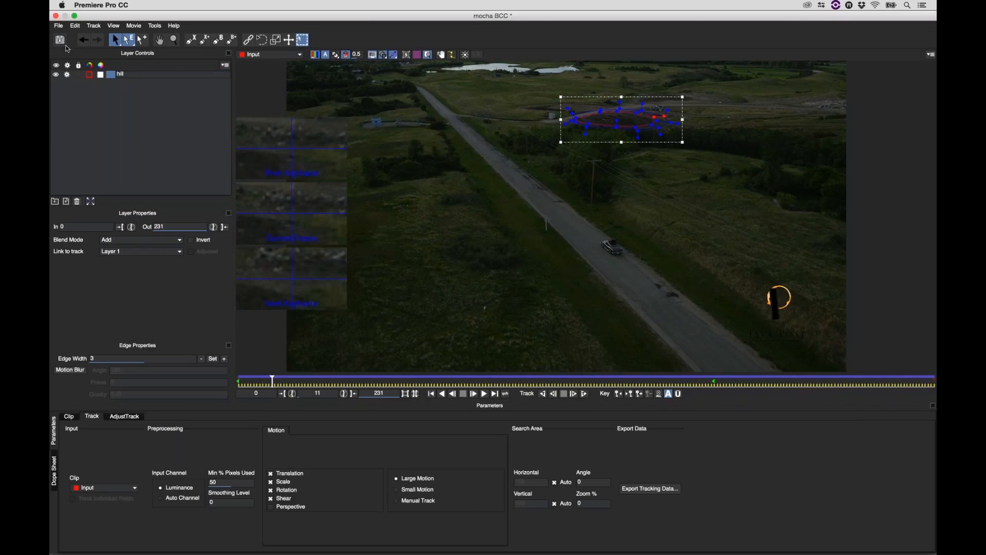
- Save the hill mask, close mocha, and set the BCC Remover's Removal Method to Clone Shape
{"action": "key", "text": "super+s"}
{"action": "left_click", "coordinate": [55, 16]}
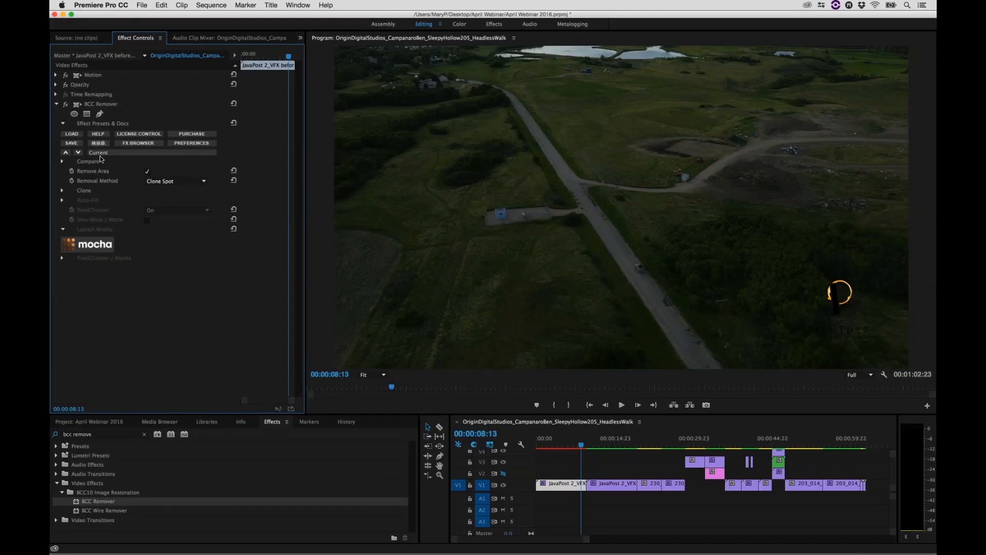
{"action": "left_click", "coordinate": [188, 183]}
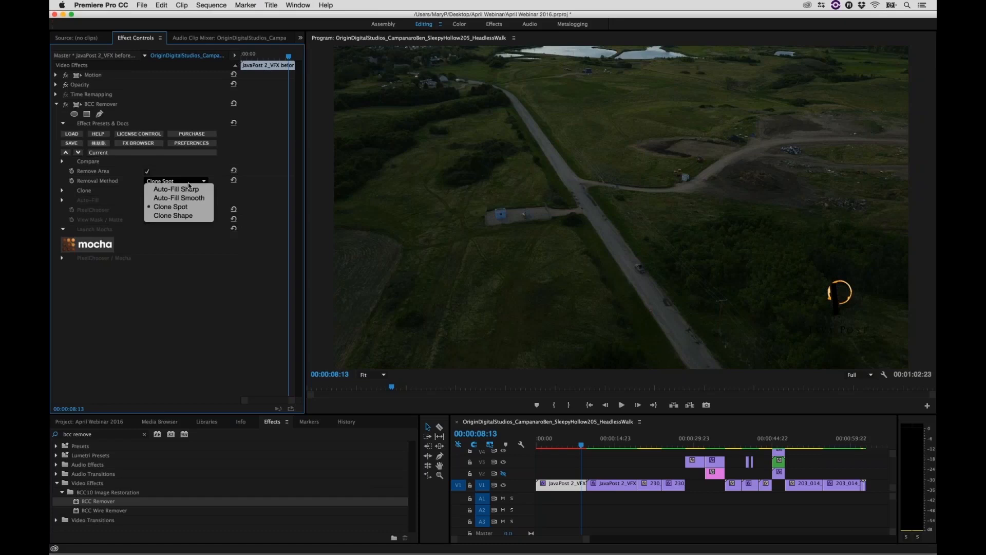
{"action": "left_click", "coordinate": [180, 216]}
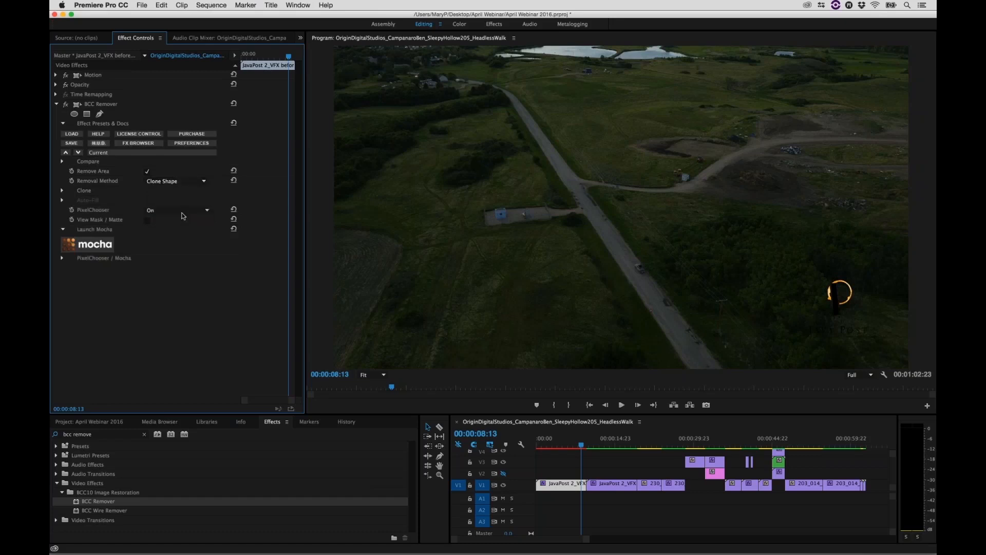
- Move the BCC Remover's clone Offset point to the right of the road, checking the result at the clip start and at 00:00:05:22
{"action": "left_click", "coordinate": [118, 106]}
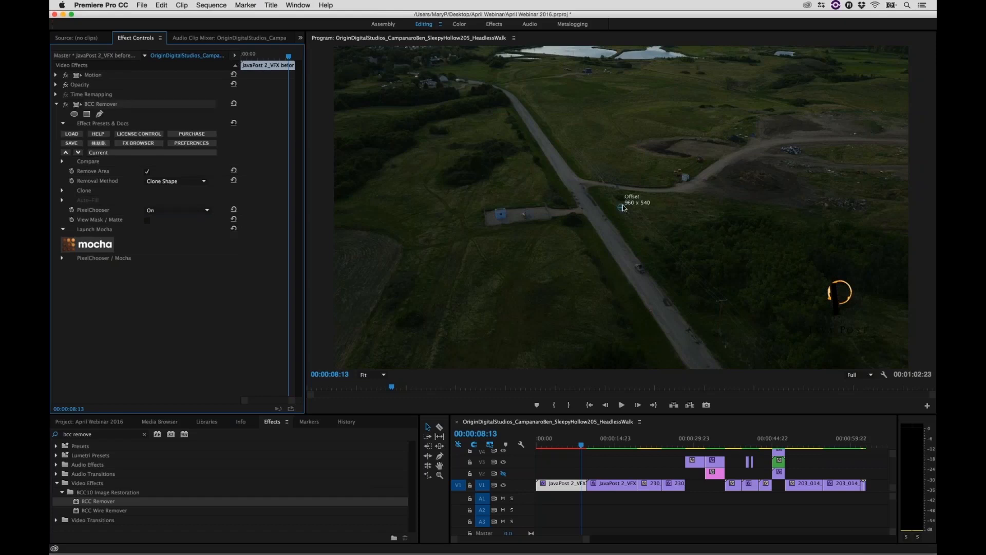
{"action": "mouse_move", "coordinate": [621, 207]}
{"action": "left_mouse_down"}
{"action": "mouse_move", "coordinate": [592, 202]}
{"action": "mouse_move", "coordinate": [719, 214]}
{"action": "left_mouse_up"}
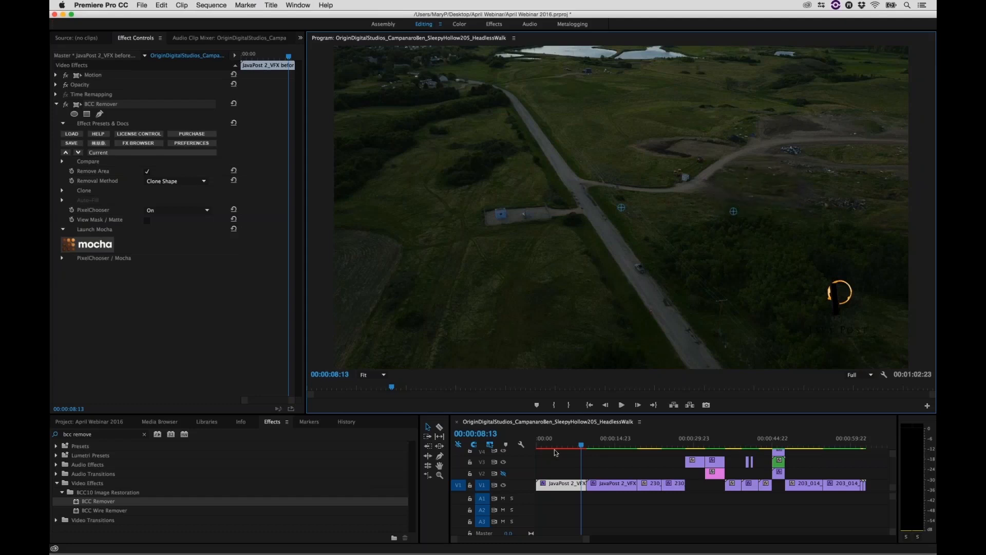
{"action": "left_click_drag", "start_coordinate": [578, 446], "coordinate": [531, 454]}
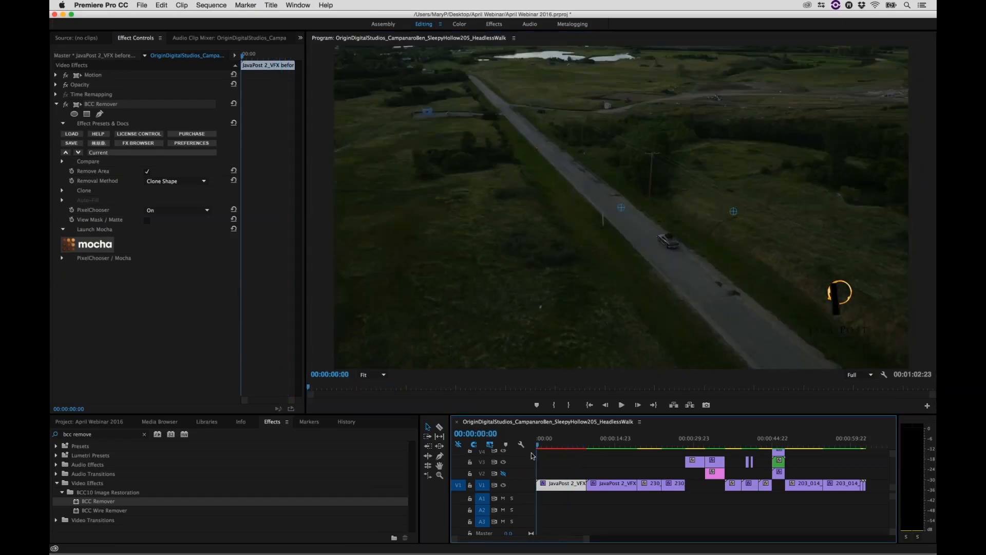
{"action": "left_click", "coordinate": [567, 445]}
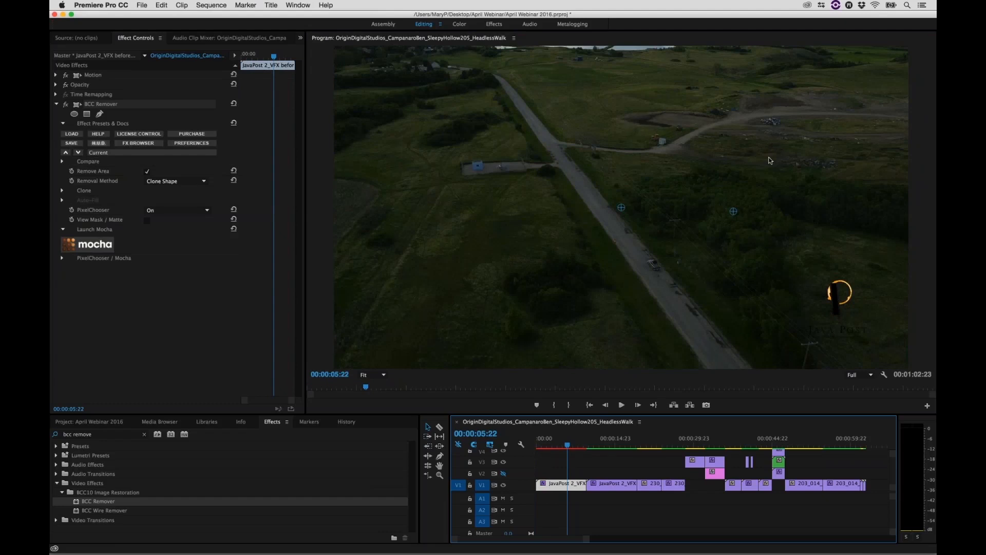
- Apply a second BCC Remover effect to the first JavaPost 2_VFX clip, collapse the first effect, and launch mocha from the new one
{"action": "left_click", "coordinate": [66, 107]}
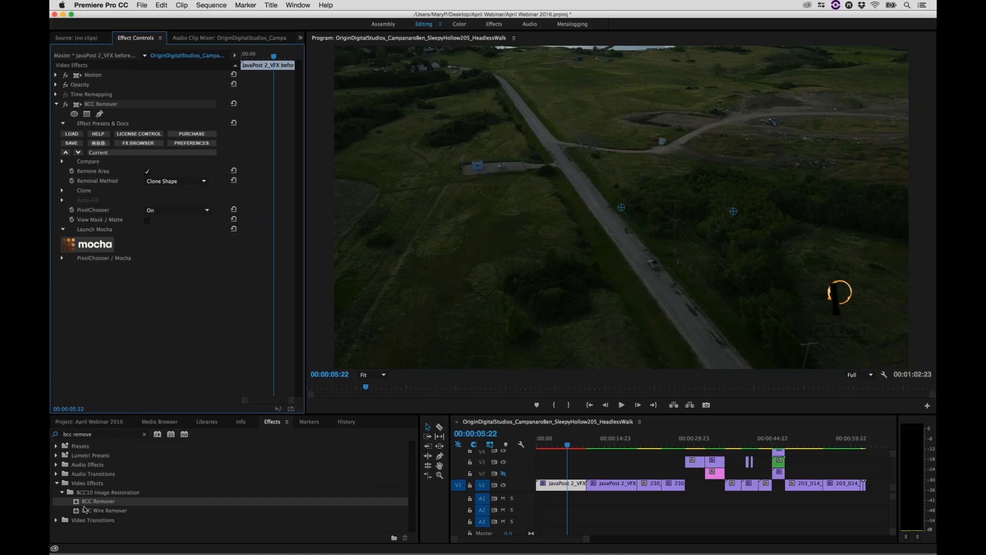
{"action": "left_click_drag", "start_coordinate": [84, 502], "coordinate": [561, 485]}
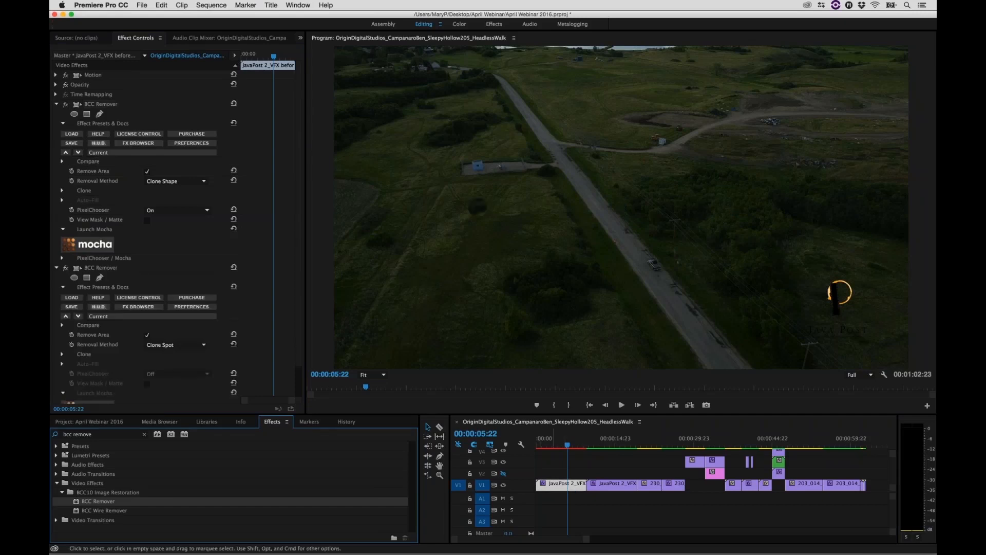
{"action": "left_click", "coordinate": [56, 104]}
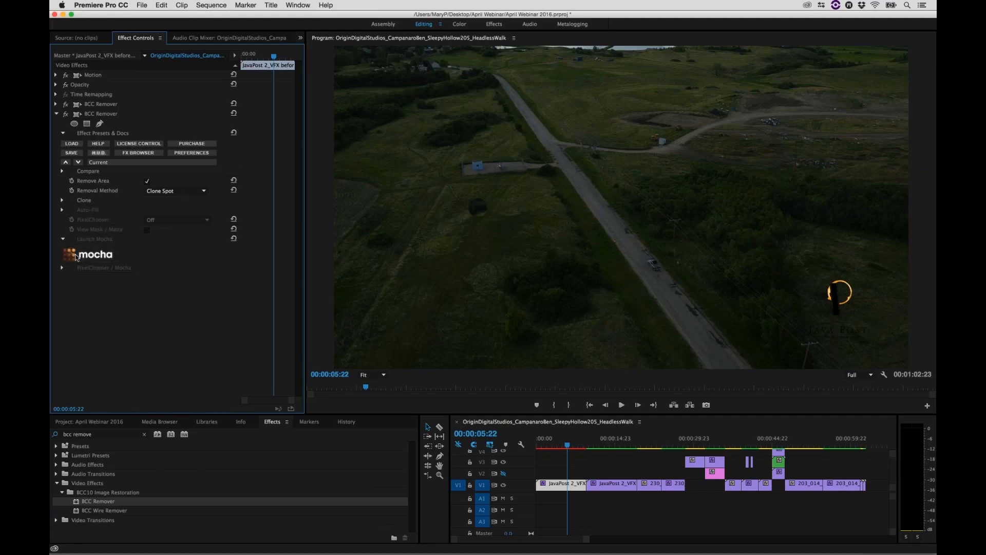
{"action": "left_click", "coordinate": [76, 257]}
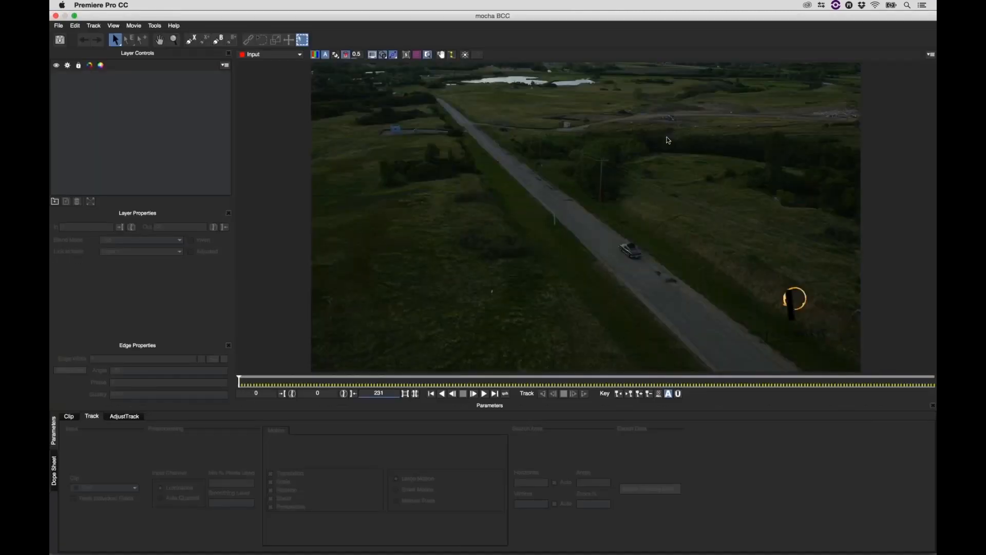
- Draw a closed X-spline around the dirt pit above the access road at frame 231, with a notch cut into its right side
{"action": "left_click_drag", "start_coordinate": [241, 383], "coordinate": [933, 377]}
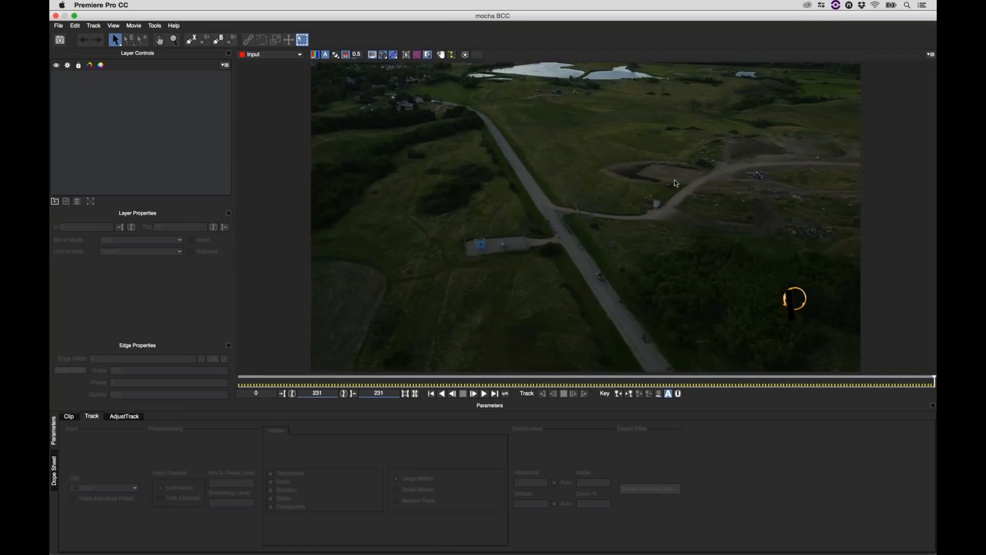
{"action": "left_click", "coordinate": [191, 40]}
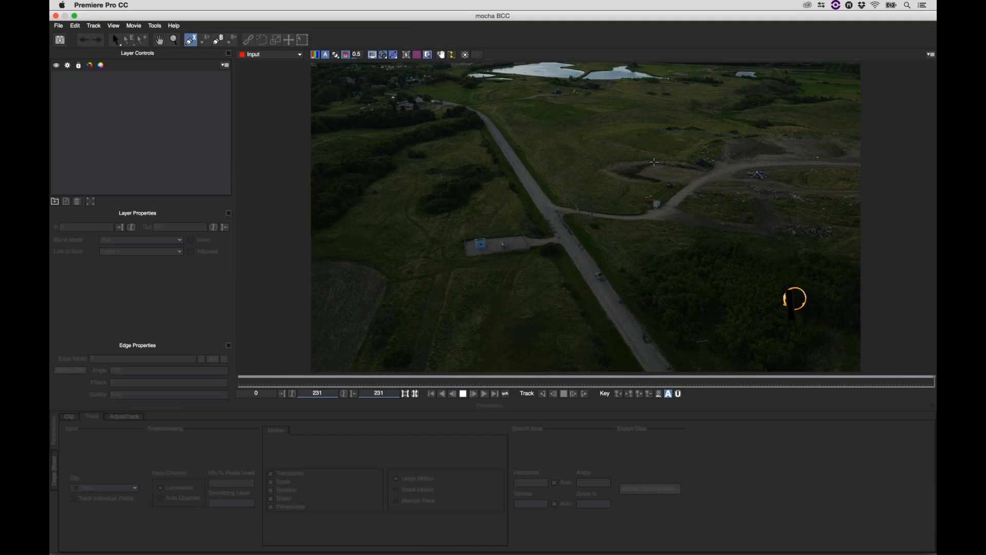
{"action": "left_click", "coordinate": [642, 154]}
{"action": "left_click", "coordinate": [667, 154]}
{"action": "left_click", "coordinate": [691, 160]}
{"action": "left_click", "coordinate": [703, 166]}
{"action": "left_click", "coordinate": [681, 174]}
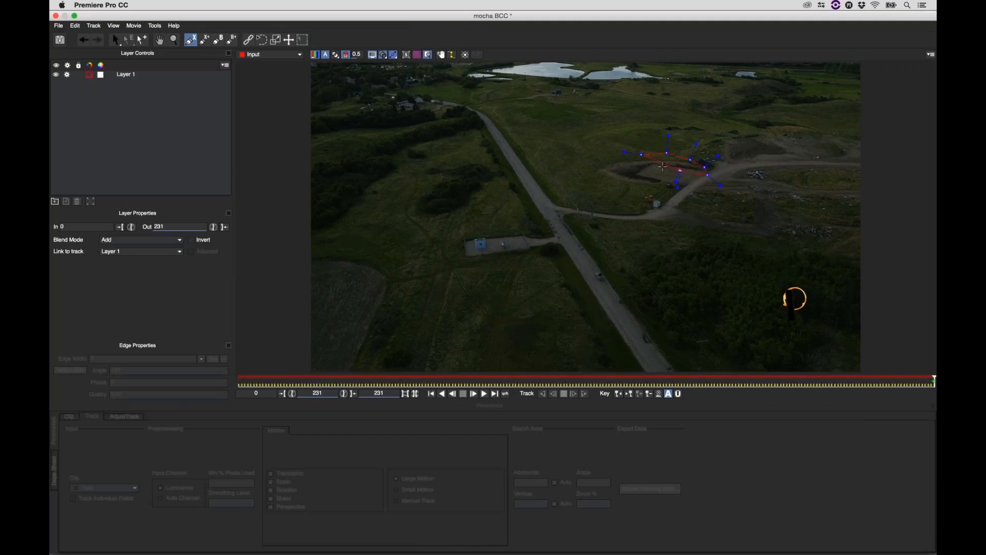
{"action": "left_click", "coordinate": [651, 168]}
{"action": "left_click", "coordinate": [650, 170]}
{"action": "left_click", "coordinate": [659, 174]}
{"action": "left_click", "coordinate": [680, 184]}
{"action": "left_click", "coordinate": [666, 192]}
{"action": "left_click", "coordinate": [602, 180]}
{"action": "left_click", "coordinate": [593, 168]}
{"action": "left_click", "coordinate": [609, 154]}
{"action": "right_click", "coordinate": [639, 154]}
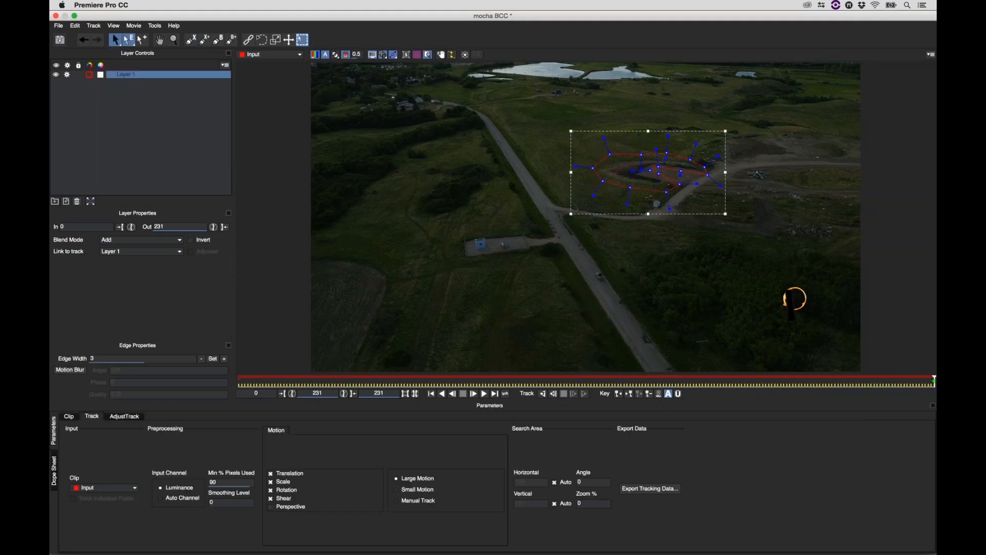
- Tighten the new shape's curve handles and expand its outer feather edge using an edge width of 3
{"action": "left_click_drag", "start_coordinate": [696, 143], "coordinate": [688, 154]}
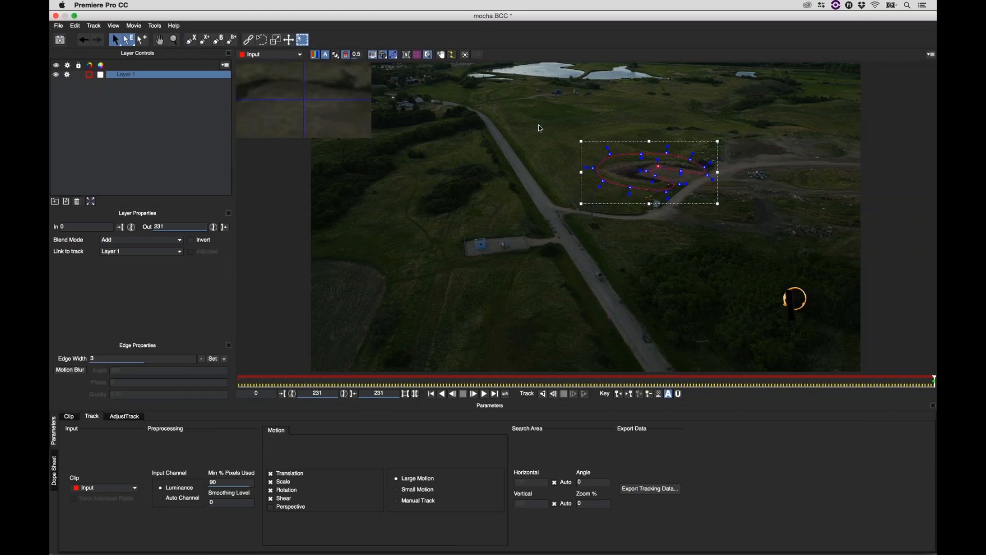
{"action": "left_click", "coordinate": [225, 361]}
{"action": "left_click", "coordinate": [225, 360]}
{"action": "left_click", "coordinate": [225, 361]}
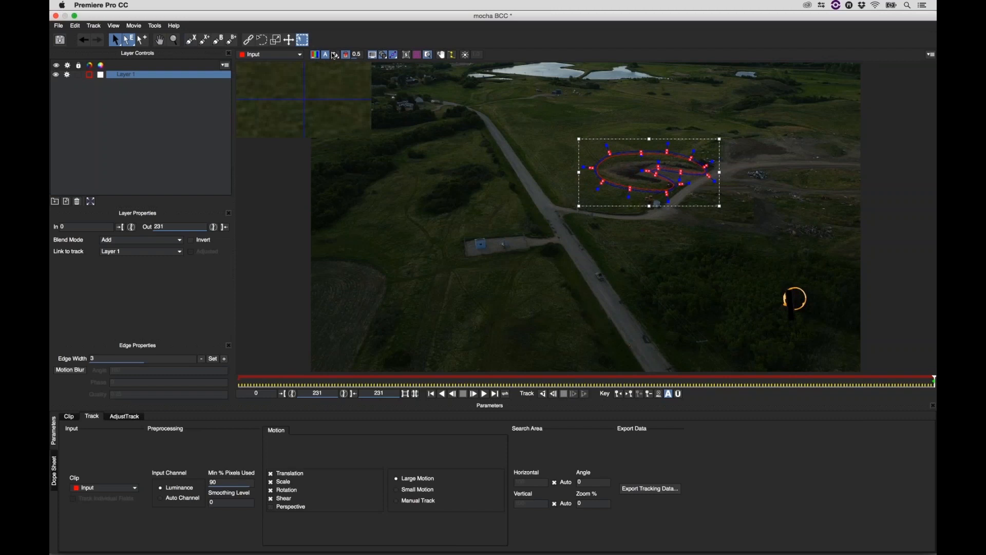
- Show the layer matte, hide the overlays, and track the pit shape backwards from frame 231 to the clip start
{"action": "left_click", "coordinate": [335, 55]}
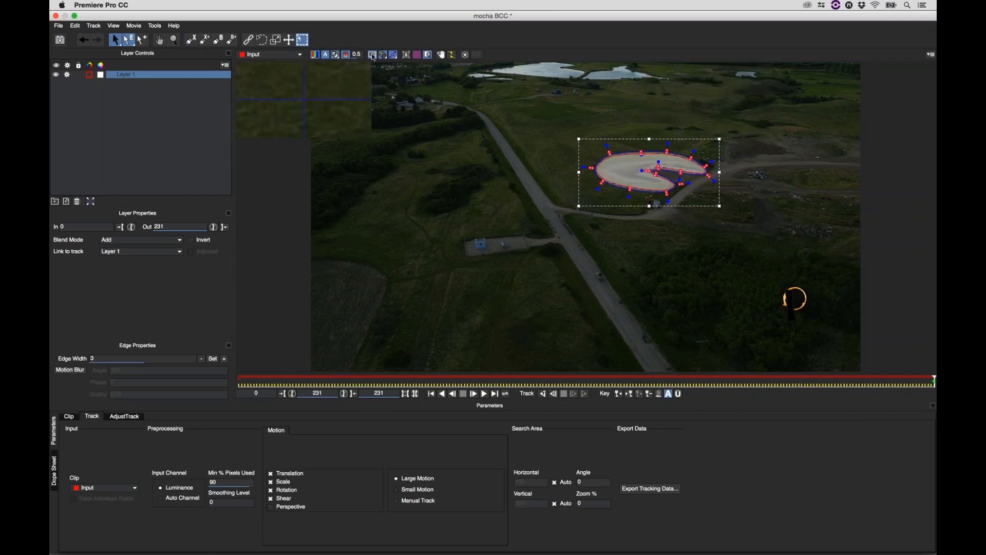
{"action": "left_click", "coordinate": [374, 56]}
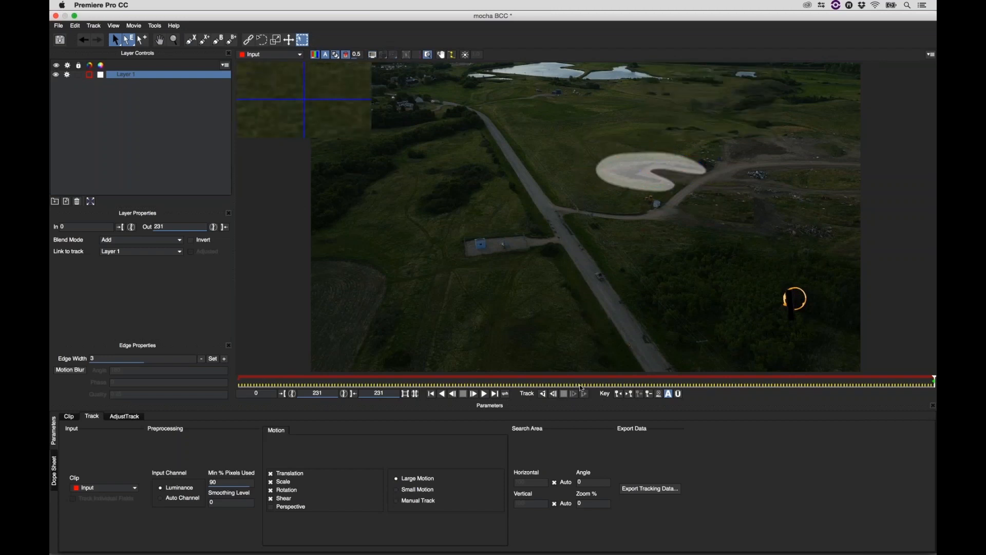
{"action": "key", "text": "super+"}
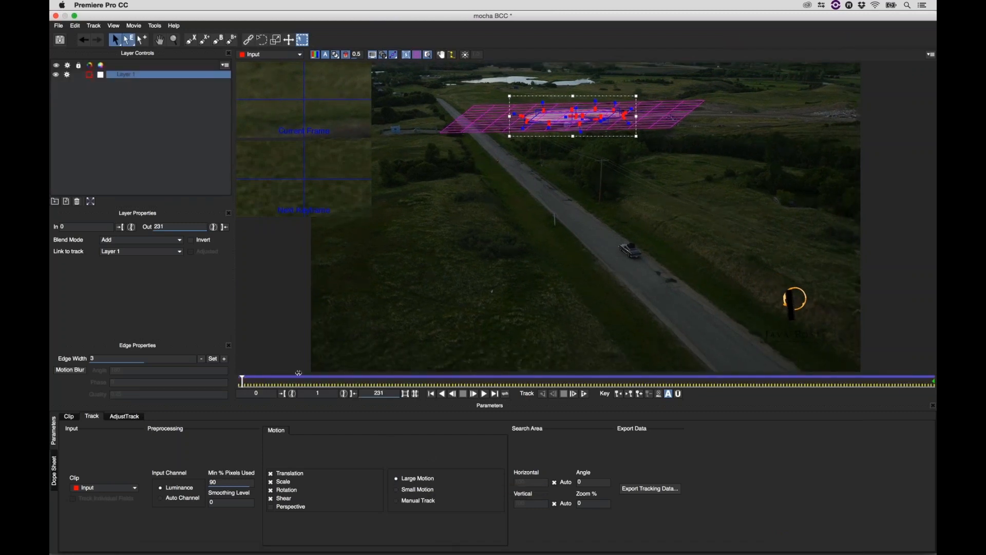
- Align the planar surface with the ground around the pit at frame 231, check the track across the clip, and save and close mocha
{"action": "left_click_drag", "start_coordinate": [298, 373], "coordinate": [934, 368]}
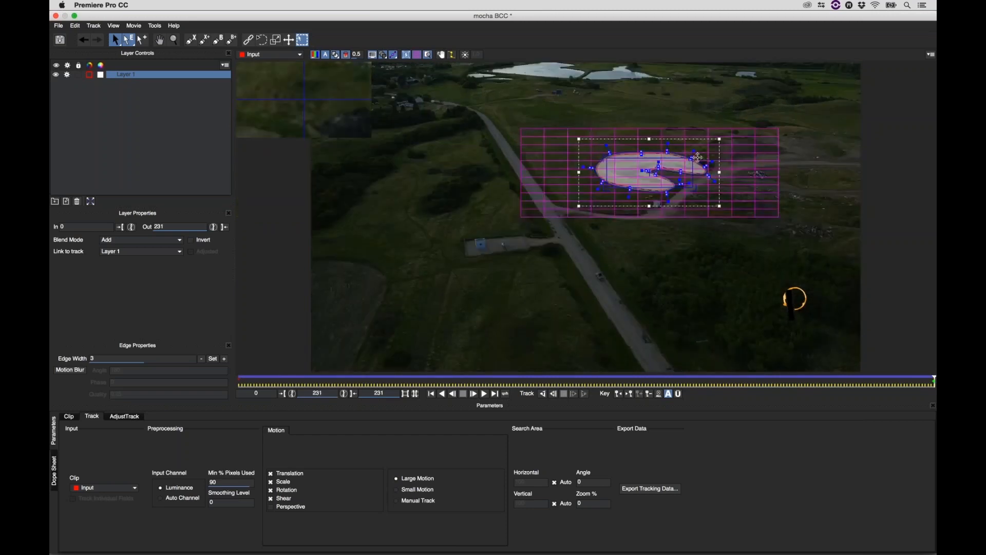
{"action": "left_click_drag", "start_coordinate": [689, 190], "coordinate": [600, 173]}
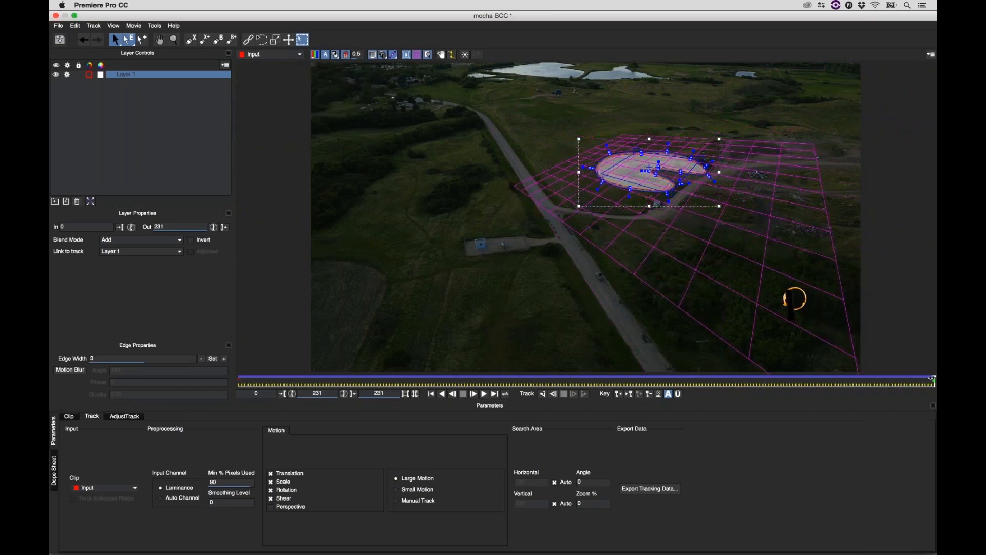
{"action": "left_click_drag", "start_coordinate": [932, 378], "coordinate": [256, 380]}
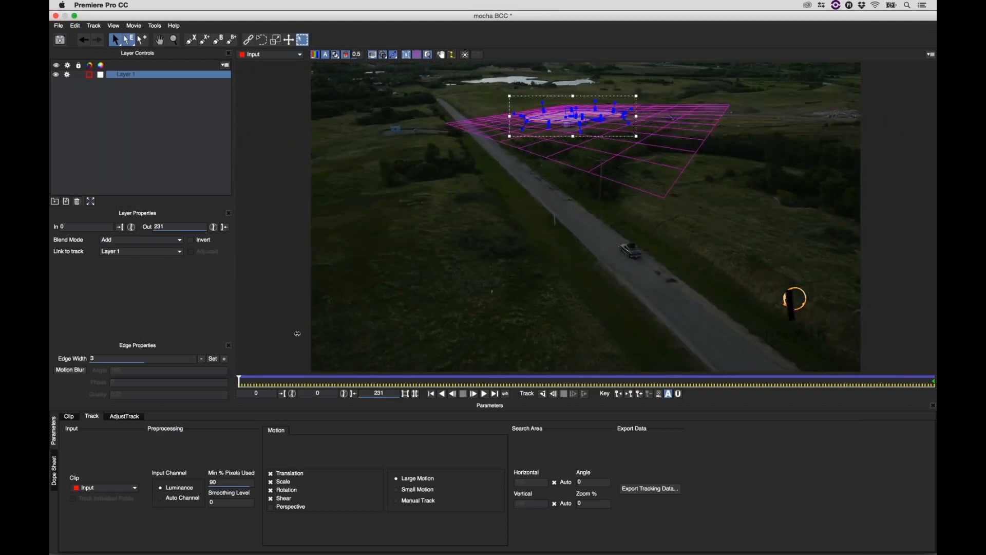
{"action": "left_click_drag", "start_coordinate": [296, 334], "coordinate": [900, 310]}
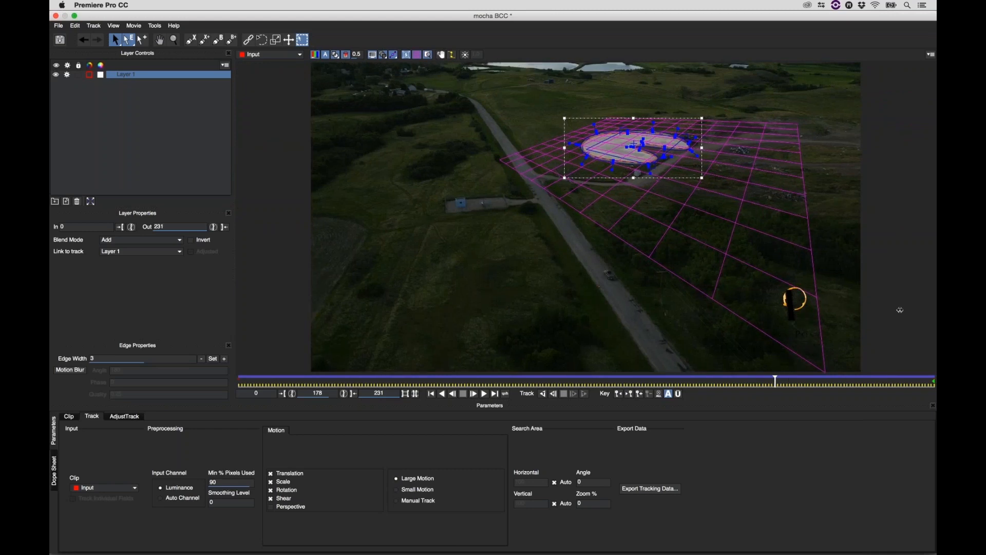
{"action": "left_click_drag", "start_coordinate": [900, 310], "coordinate": [918, 310]}
{"action": "left_click", "coordinate": [60, 40]}
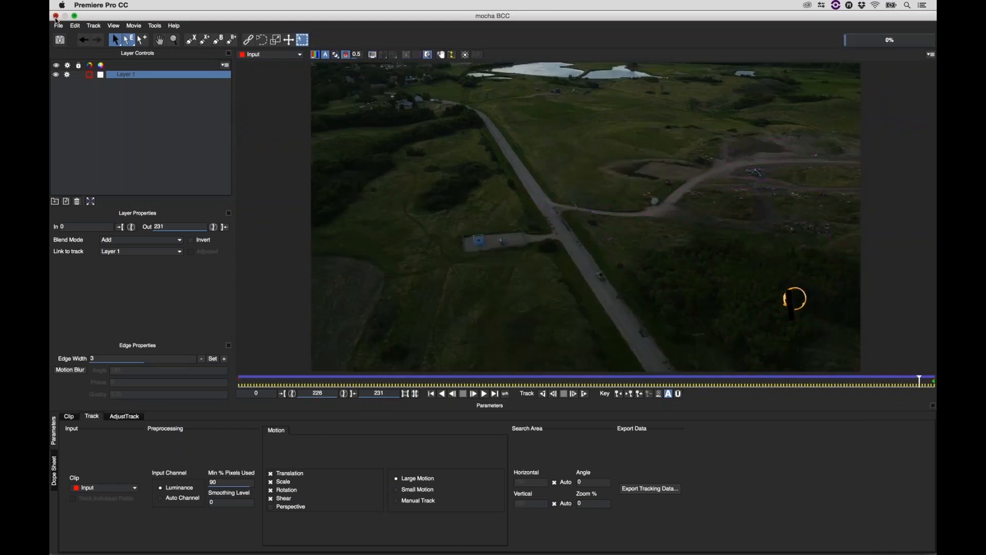
{"action": "left_click", "coordinate": [55, 16]}
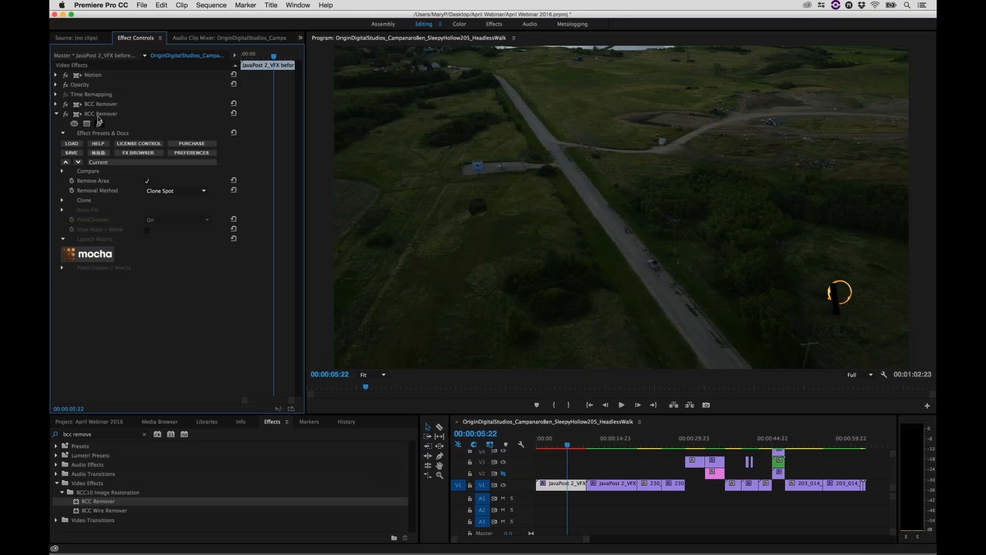
- Set the second BCC Remover's Removal Method to Clone Shape and move its clone Offset point to about 797 x 544
{"action": "left_click", "coordinate": [177, 191]}
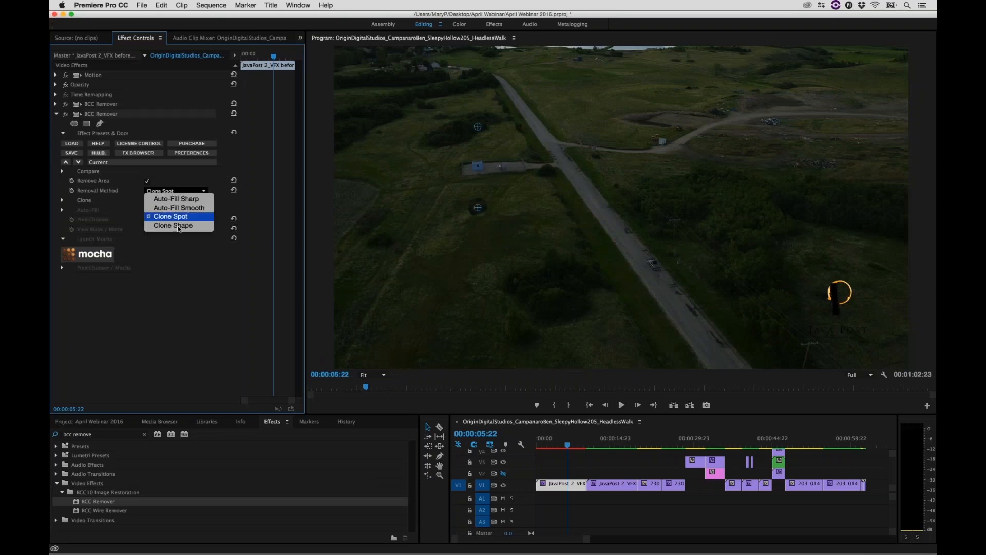
{"action": "left_click", "coordinate": [179, 226]}
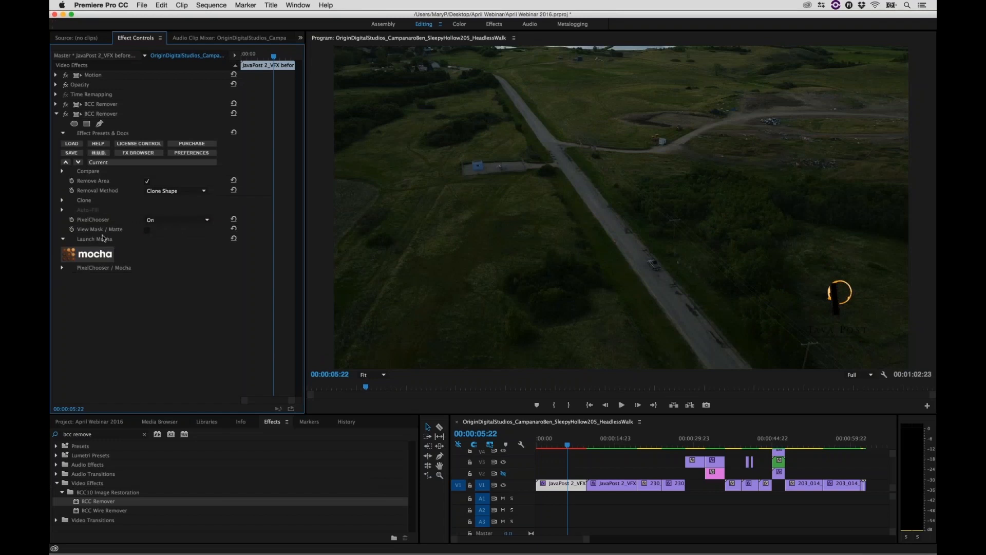
{"action": "left_click", "coordinate": [108, 114]}
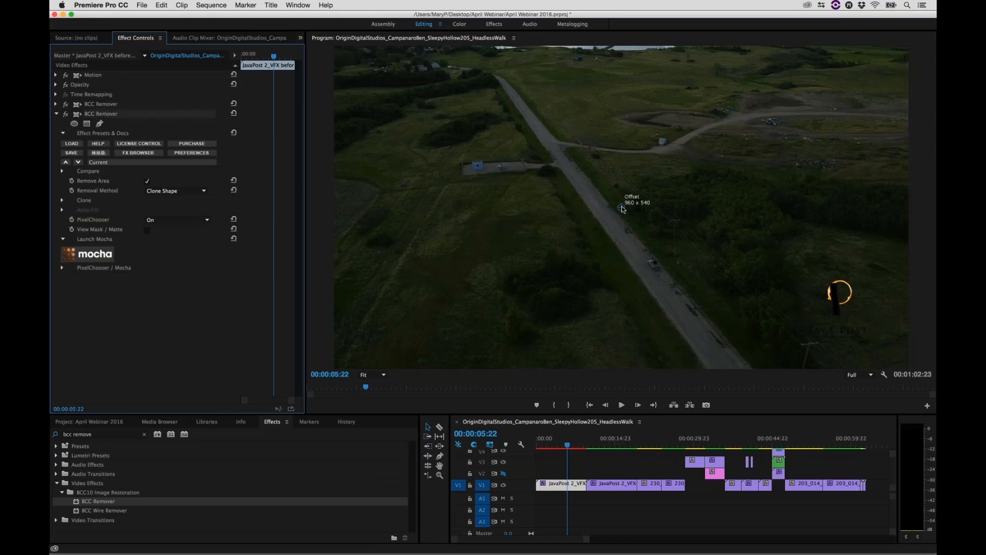
{"action": "left_click_drag", "start_coordinate": [622, 208], "coordinate": [572, 211]}
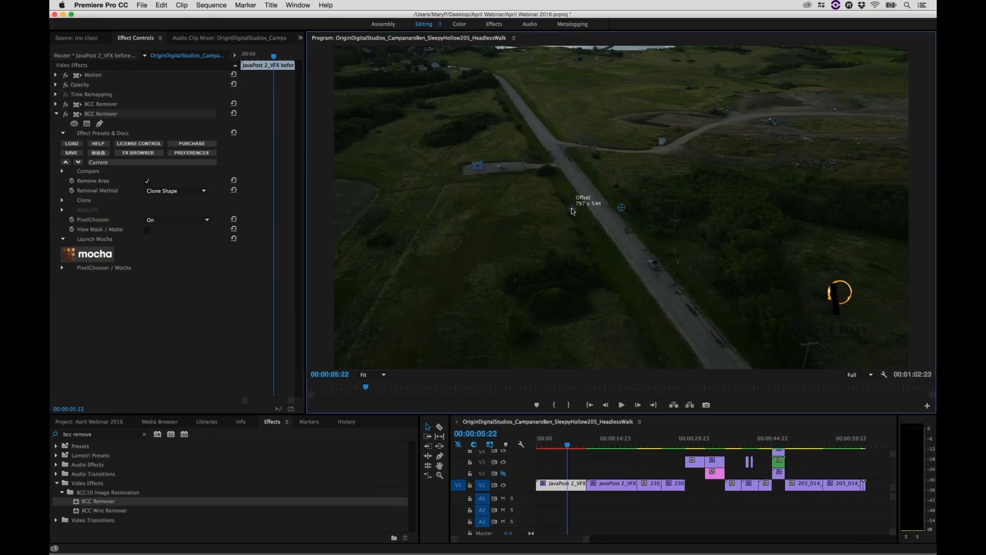
- Fine-tune the second BCC Remover's clone Offset point on the grass beside the road so the pit is covered cleanly
{"action": "left_click_drag", "start_coordinate": [572, 208], "coordinate": [553, 209]}
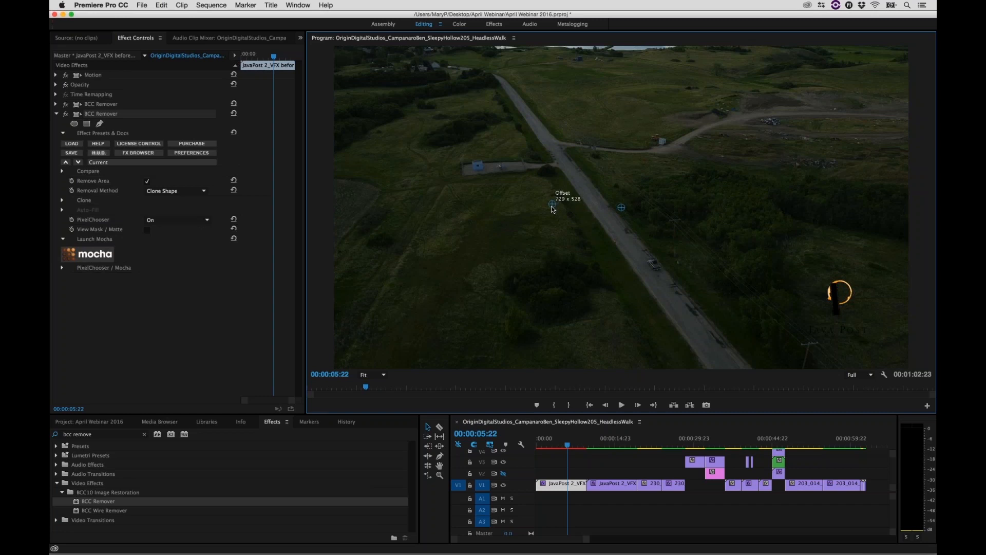
{"action": "mouse_move", "coordinate": [554, 206]}
{"action": "left_mouse_down"}
{"action": "mouse_move", "coordinate": [540, 207]}
{"action": "mouse_move", "coordinate": [562, 209]}
{"action": "left_mouse_up"}
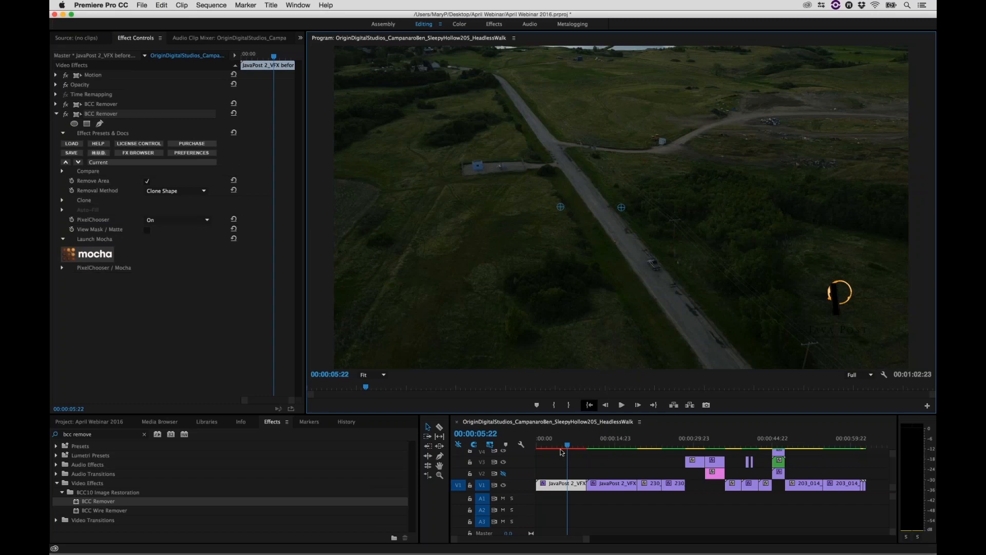
- Review the second JavaPost 2 clip, and inspect the recoloured coat shot at 00:00:25:09 and the effects on its clip
{"action": "mouse_move", "coordinate": [571, 447]}
{"action": "left_mouse_down"}
{"action": "mouse_move", "coordinate": [551, 449]}
{"action": "mouse_move", "coordinate": [589, 451]}
{"action": "left_mouse_up"}
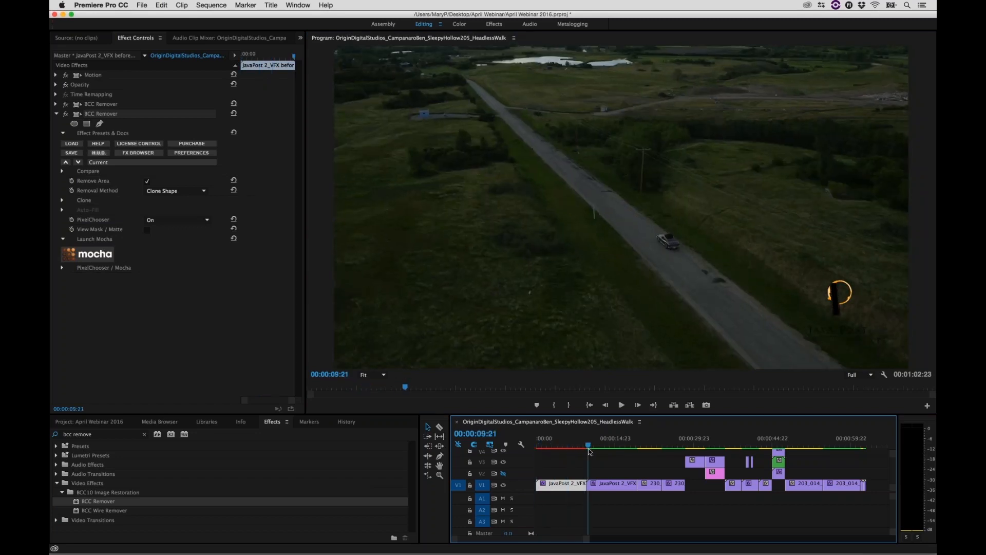
{"action": "key", "text": "space"}
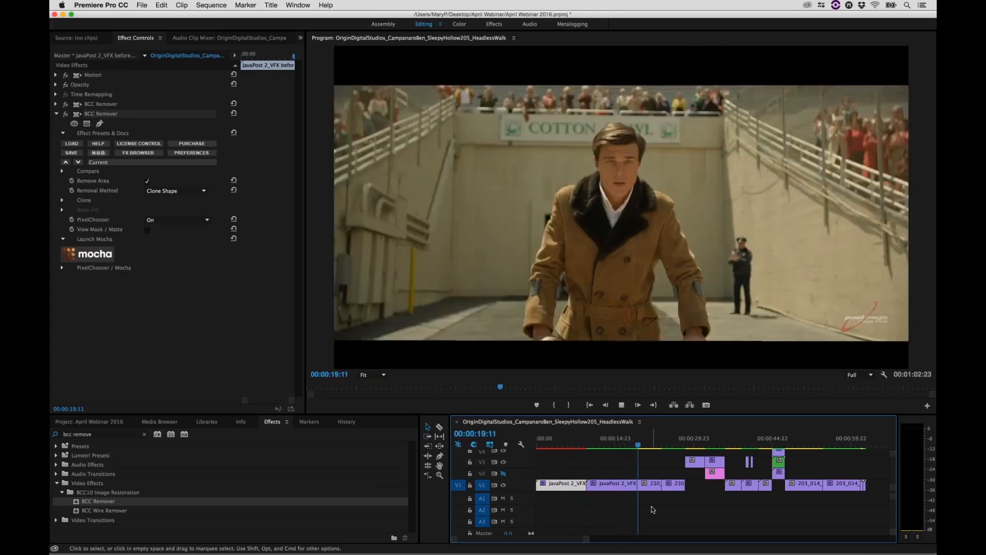
{"action": "key", "text": "space"}
{"action": "left_click_drag", "start_coordinate": [645, 446], "coordinate": [623, 450]}
{"action": "left_click_drag", "start_coordinate": [623, 449], "coordinate": [614, 448]}
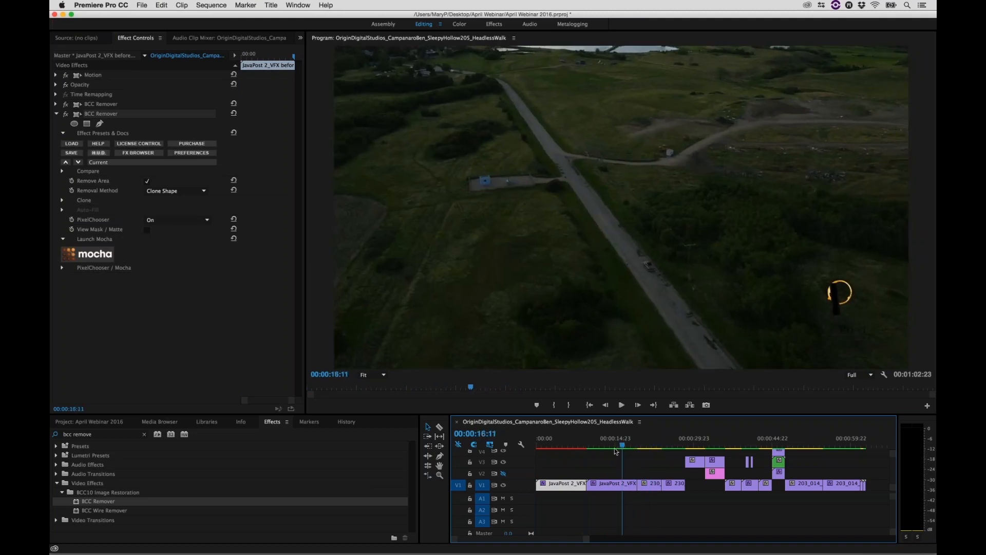
{"action": "left_click_drag", "start_coordinate": [631, 454], "coordinate": [669, 457]}
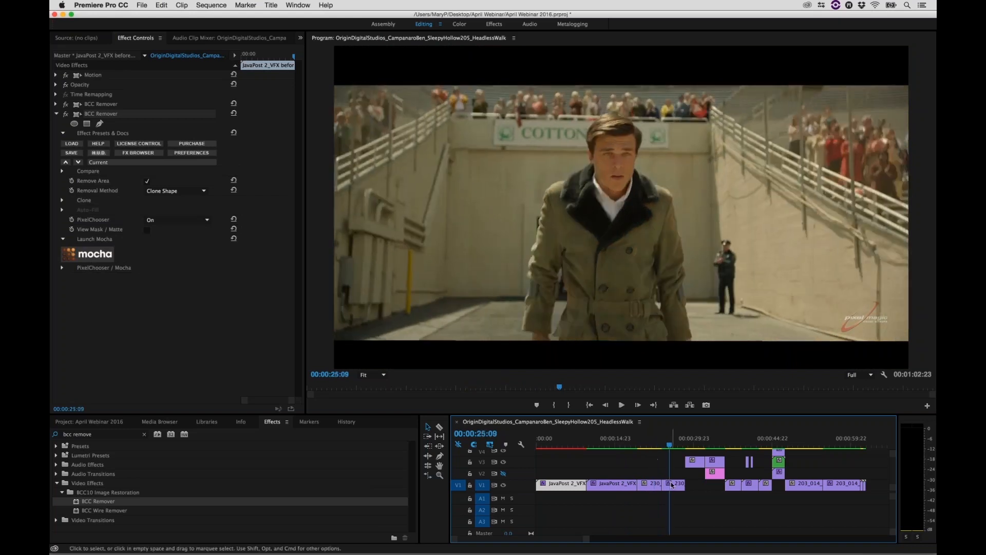
{"action": "left_click", "coordinate": [671, 483]}
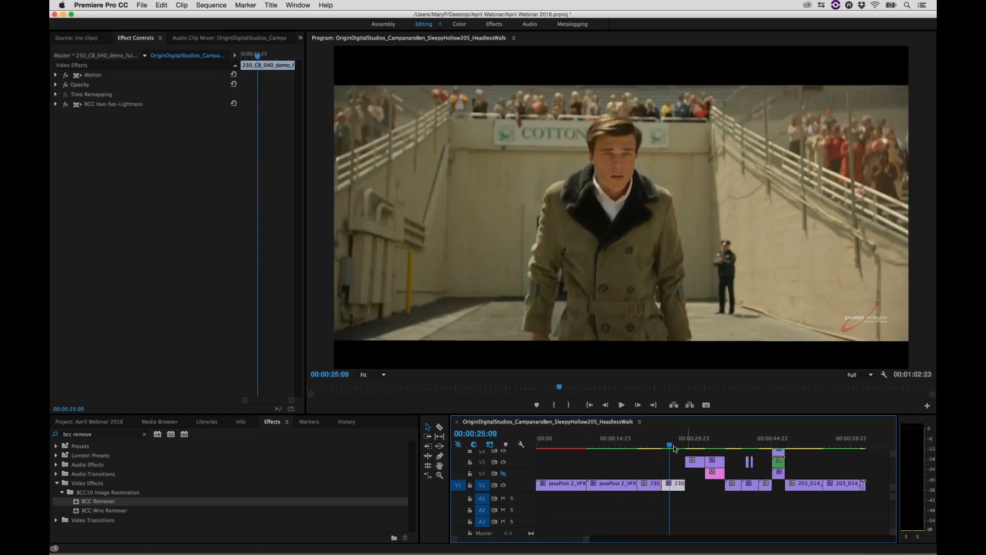
- Apply BCC Hue-Sat-Lightness to the first 230_CB_040 clip, the brown coat shot at 00:00:21:22
{"action": "left_click_drag", "start_coordinate": [655, 449], "coordinate": [651, 448]}
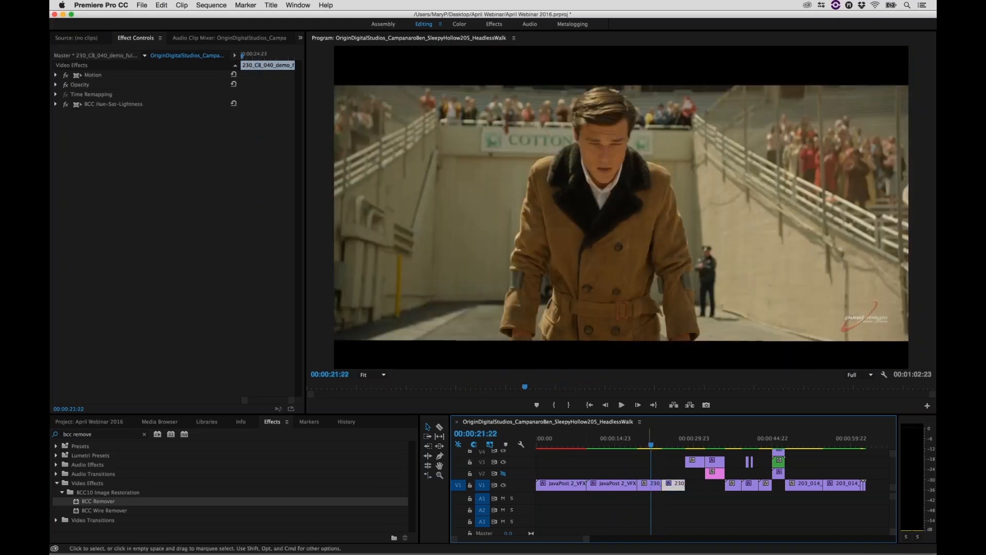
{"action": "left_click", "coordinate": [651, 483]}
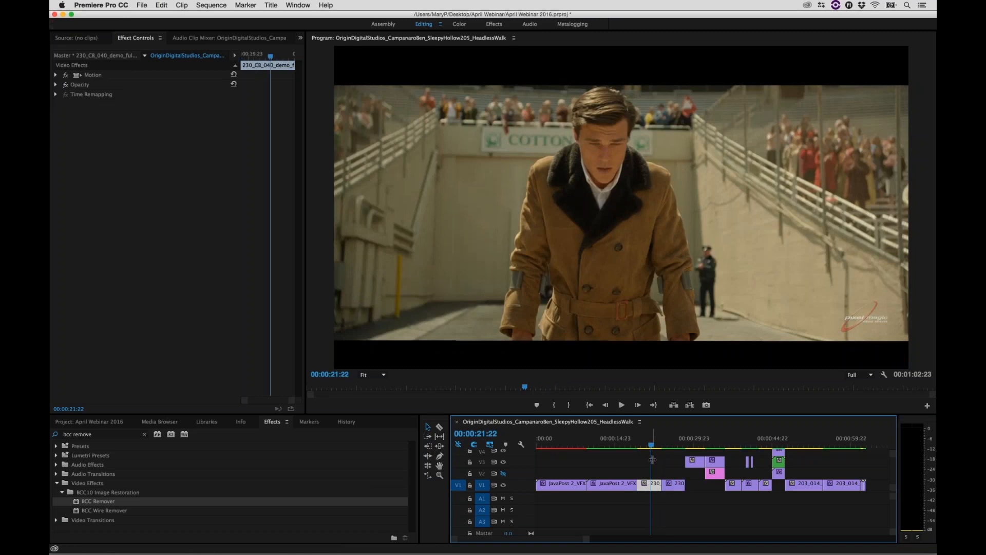
{"action": "left_click", "coordinate": [97, 435]}
{"action": "key", "text": "BackSpace"}
{"action": "key", "text": "BackSpace"}
{"action": "key", "text": "BackSpace"}
{"action": "key", "text": "BackSpace"}
{"action": "key", "text": "BackSpace"}
{"action": "key", "text": "BackSpace"}
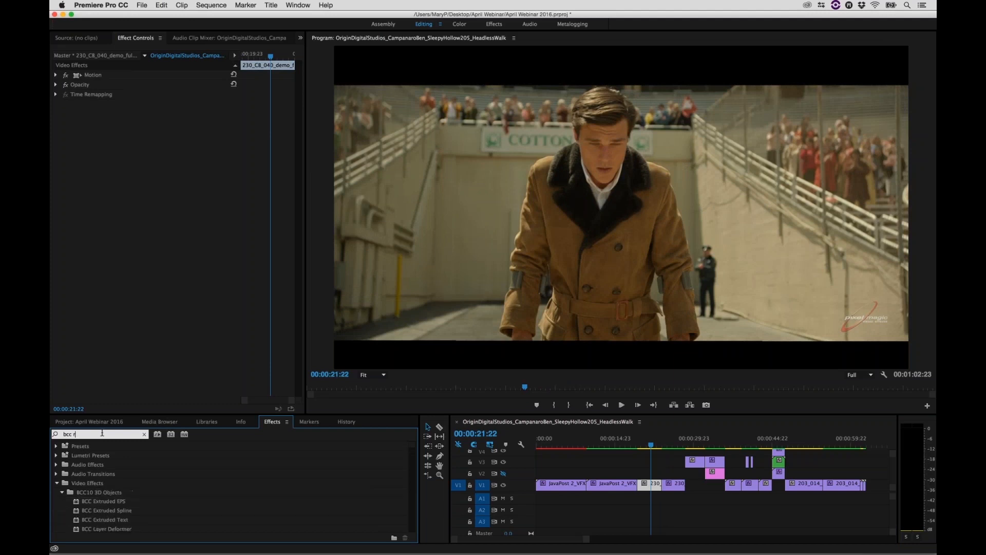
{"action": "type", "text": "hue"}
{"action": "left_click", "coordinate": [83, 501]}
{"action": "left_click_drag", "start_coordinate": [466, 417], "coordinate": [650, 484]}
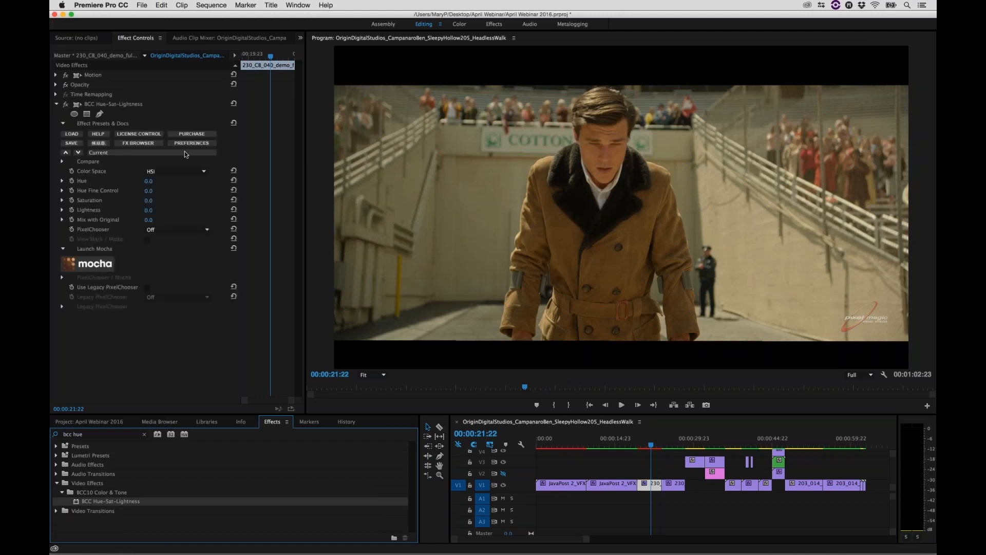
- Launch mocha from the Hue-Sat-Lightness effect and crop out the letterbox bars with a crop mask of 134 above and about 96 below
{"action": "left_click", "coordinate": [102, 264]}
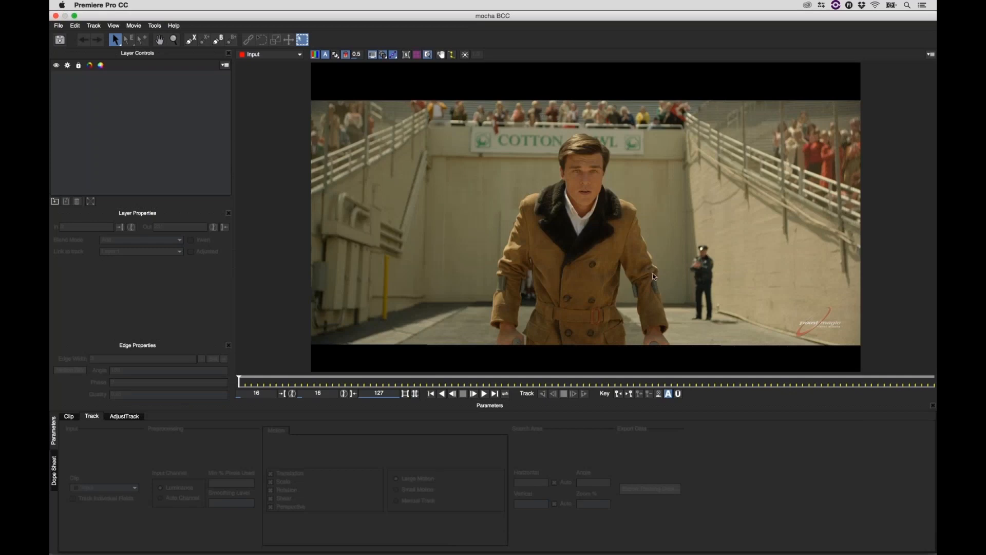
{"action": "left_click", "coordinate": [70, 416]}
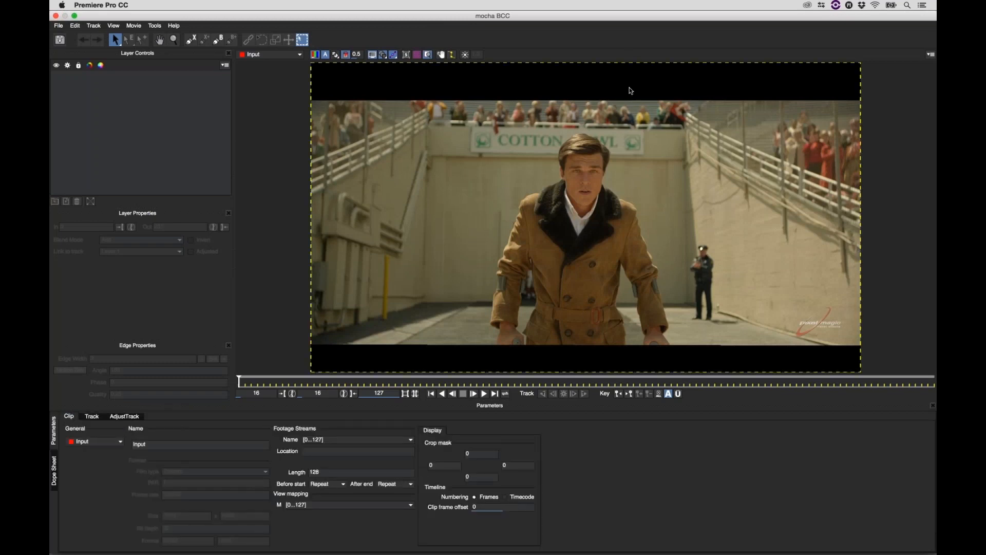
{"action": "left_click_drag", "start_coordinate": [624, 62], "coordinate": [619, 103]}
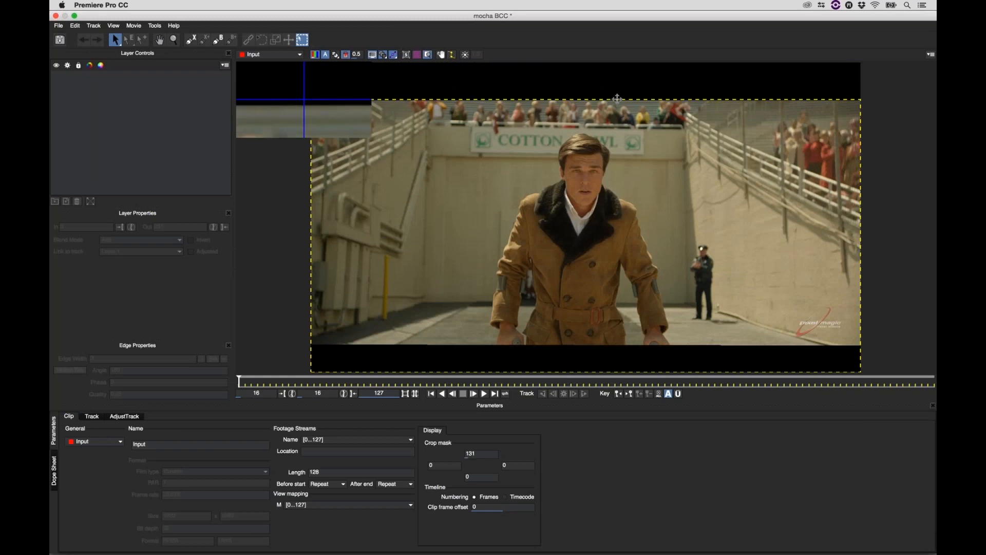
{"action": "left_click_drag", "start_coordinate": [585, 367], "coordinate": [585, 341]}
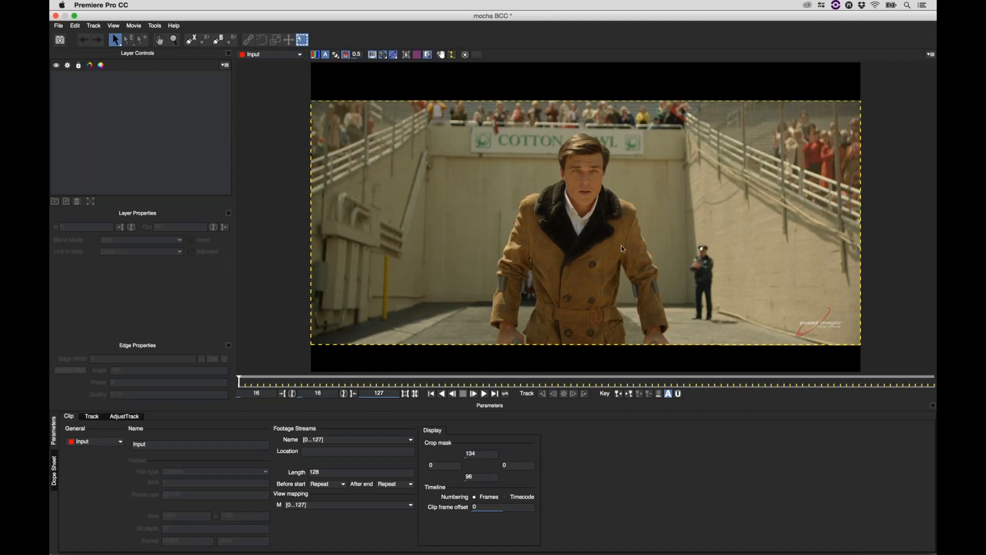
{"action": "left_click_drag", "start_coordinate": [567, 343], "coordinate": [568, 342]}
{"action": "left_click", "coordinate": [91, 416]}
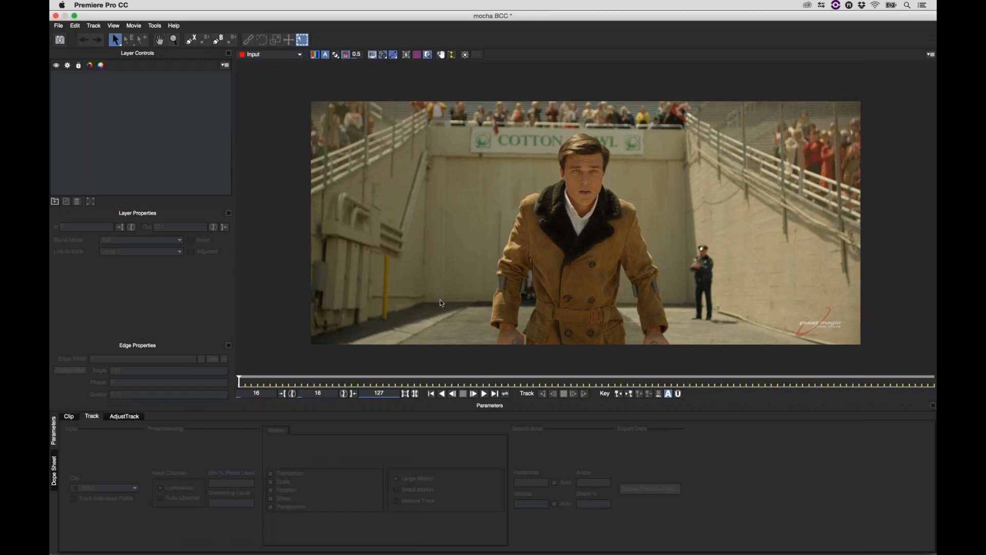
- Draw a closed X-spline around the man's sleeve on the left of the shot, from shoulder to hand
{"action": "left_click", "coordinate": [192, 40]}
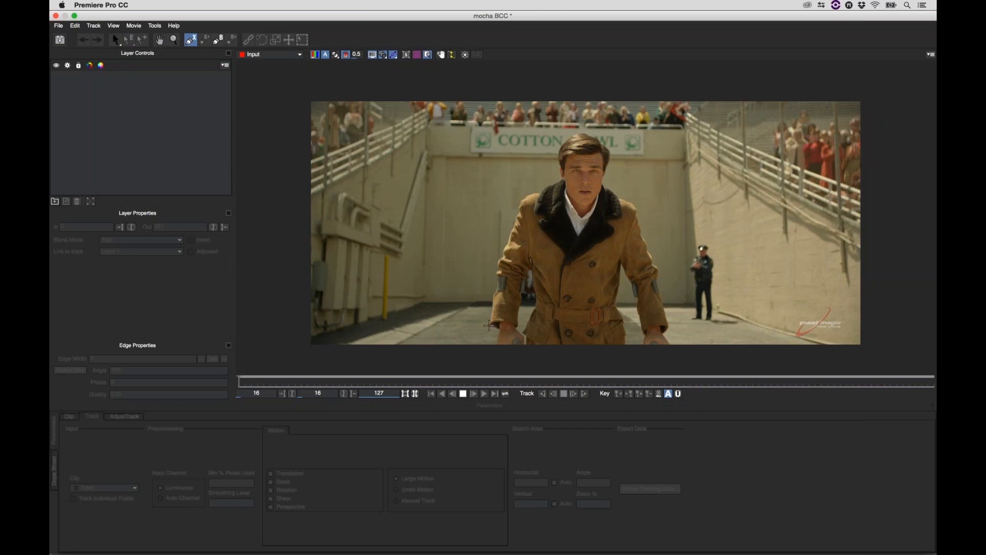
{"action": "left_click", "coordinate": [490, 325]}
{"action": "left_click", "coordinate": [503, 331]}
{"action": "left_click", "coordinate": [519, 329]}
{"action": "left_click", "coordinate": [525, 293]}
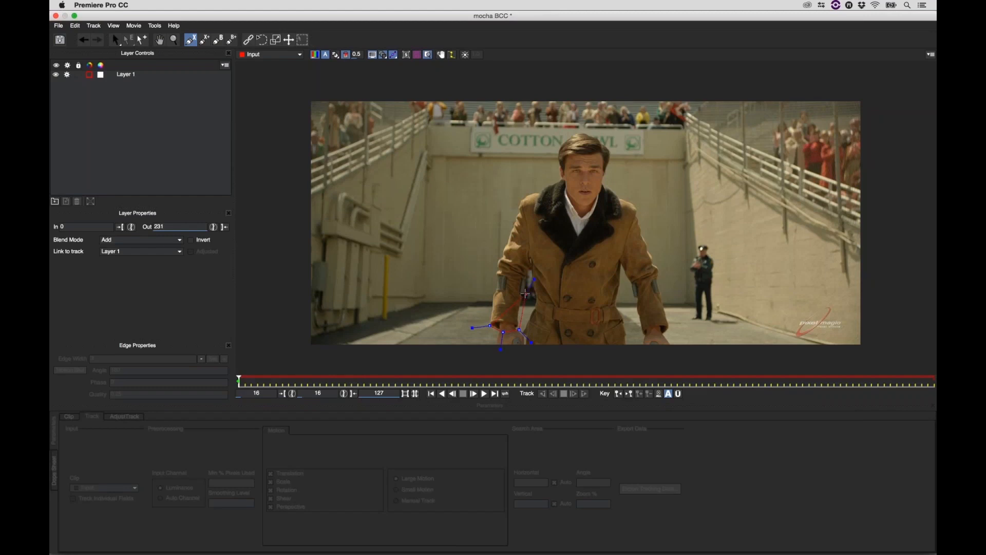
{"action": "left_click", "coordinate": [529, 277]}
{"action": "left_click", "coordinate": [539, 261]}
{"action": "left_click", "coordinate": [532, 224]}
{"action": "left_click", "coordinate": [520, 199]}
{"action": "left_click", "coordinate": [498, 252]}
{"action": "left_click", "coordinate": [493, 270]}
{"action": "left_click", "coordinate": [486, 324]}
{"action": "right_click", "coordinate": [487, 323]}
- Draw a second closed X-spline around the sleeve on the right of the shot, from collar to hand
{"action": "left_click", "coordinate": [190, 40]}
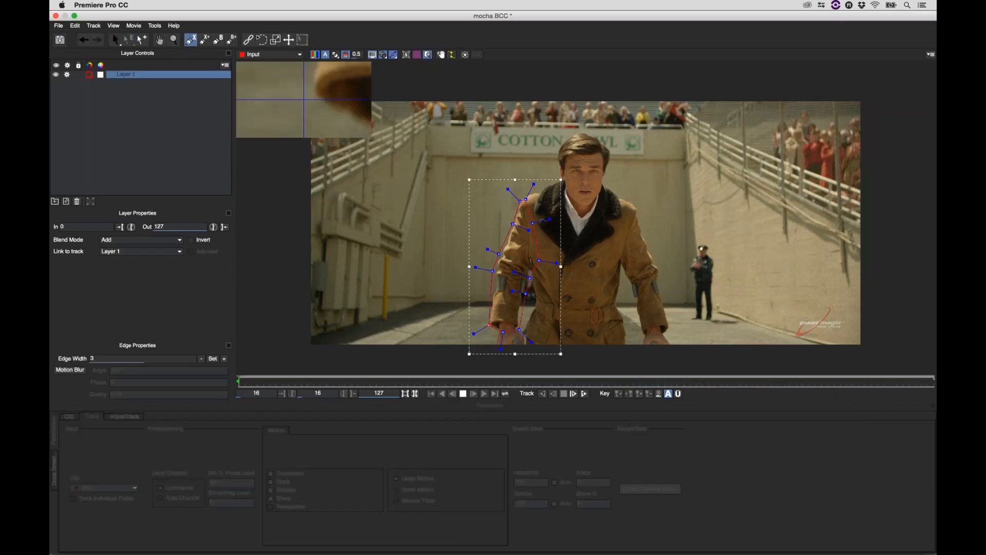
{"action": "left_click", "coordinate": [611, 192]}
{"action": "left_click", "coordinate": [635, 200]}
{"action": "left_click", "coordinate": [644, 227]}
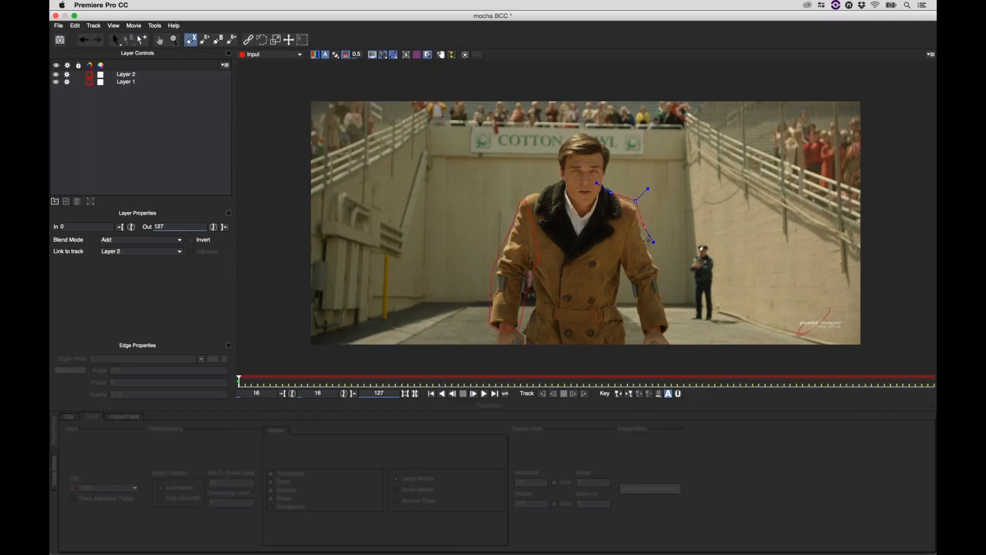
{"action": "left_click", "coordinate": [659, 264]}
{"action": "left_click", "coordinate": [665, 311]}
{"action": "left_click", "coordinate": [669, 335]}
{"action": "left_click", "coordinate": [640, 335]}
{"action": "left_click", "coordinate": [635, 308]}
{"action": "left_click", "coordinate": [628, 287]}
{"action": "left_click", "coordinate": [622, 270]}
{"action": "left_click", "coordinate": [618, 260]}
{"action": "right_click", "coordinate": [610, 199]}
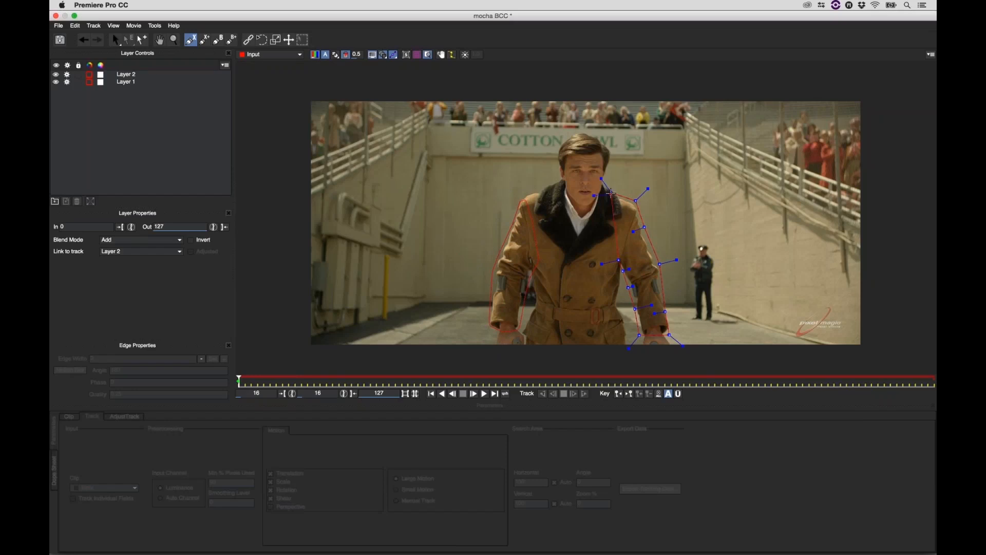
- Draw a third X-spline around the coat's upper body from collar to belt, and pull its shoulder point in to overlap the sleeve
{"action": "left_click", "coordinate": [193, 41]}
{"action": "left_click", "coordinate": [520, 220]}
{"action": "left_click", "coordinate": [517, 199]}
{"action": "left_click", "coordinate": [531, 189]}
{"action": "left_click", "coordinate": [547, 183]}
{"action": "left_click", "coordinate": [558, 181]}
{"action": "left_click", "coordinate": [566, 178]}
{"action": "left_click", "coordinate": [576, 213]}
{"action": "left_click", "coordinate": [581, 223]}
{"action": "left_click", "coordinate": [592, 201]}
{"action": "left_click", "coordinate": [599, 185]}
{"action": "left_click", "coordinate": [614, 191]}
{"action": "left_click", "coordinate": [625, 196]}
{"action": "left_click", "coordinate": [631, 204]}
{"action": "left_click", "coordinate": [619, 283]}
{"action": "left_click", "coordinate": [619, 311]}
{"action": "left_click", "coordinate": [578, 312]}
{"action": "left_click", "coordinate": [550, 304]}
{"action": "left_click", "coordinate": [532, 301]}
{"action": "right_click", "coordinate": [516, 223]}
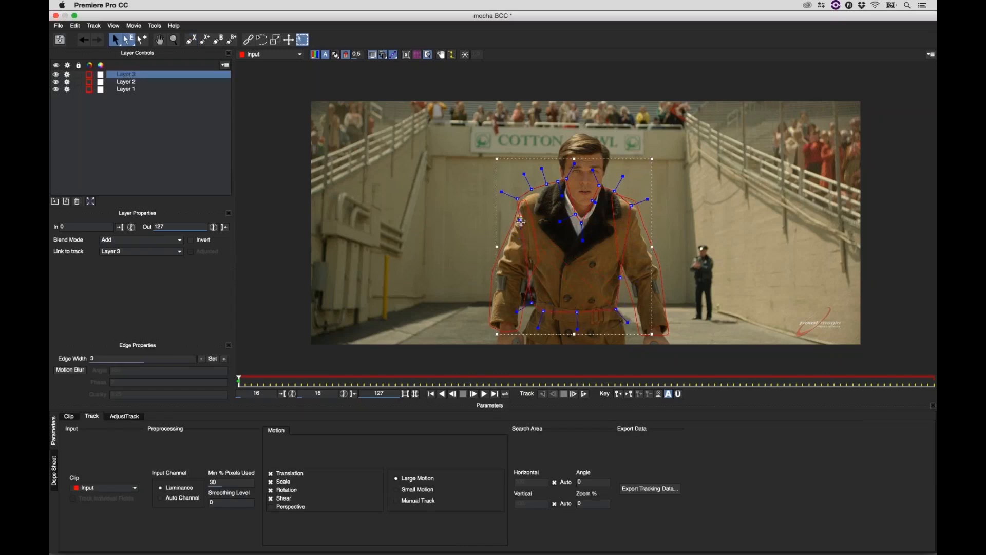
{"action": "left_click_drag", "start_coordinate": [520, 221], "coordinate": [524, 220]}
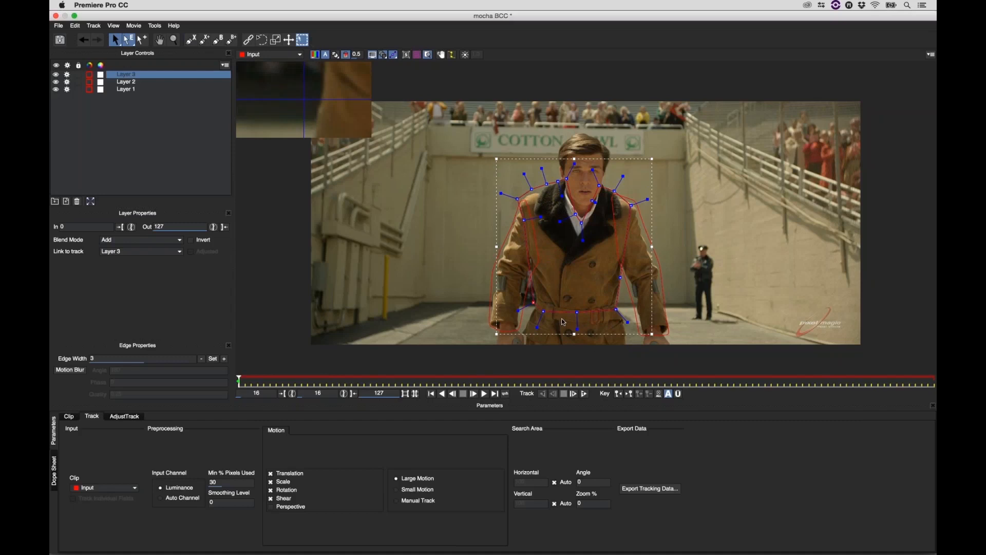
- Draw a fourth X-spline around the coat's lower part from the belt to below the frame edge
{"action": "left_click", "coordinate": [190, 39]}
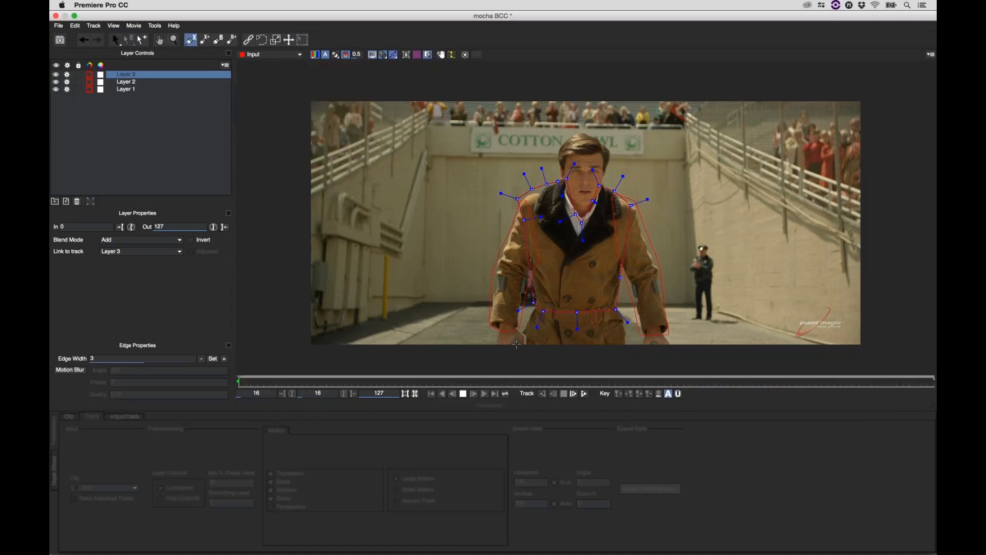
{"action": "left_click", "coordinate": [524, 342]}
{"action": "left_click", "coordinate": [523, 341]}
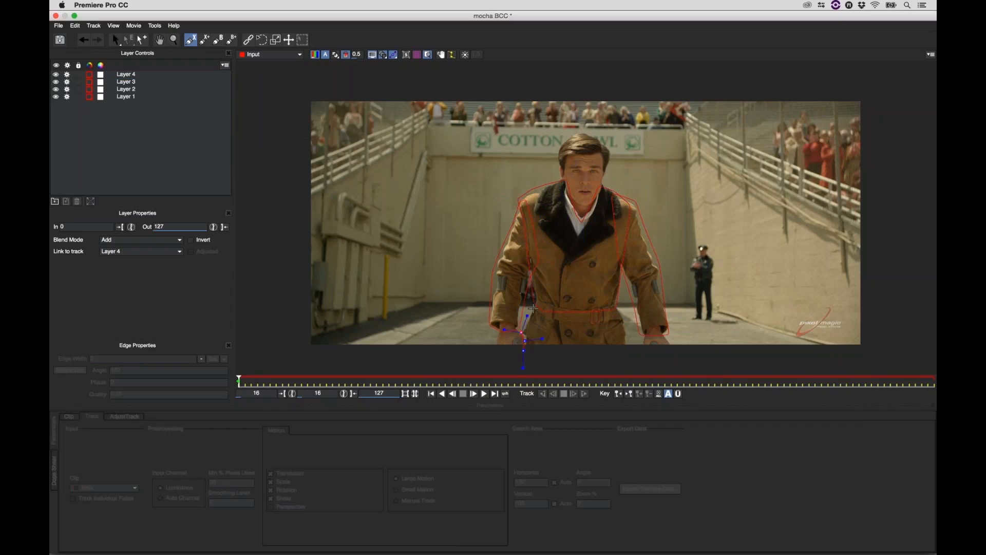
{"action": "left_click", "coordinate": [535, 301]}
{"action": "left_click", "coordinate": [594, 303]}
{"action": "left_click", "coordinate": [613, 304]}
{"action": "left_click", "coordinate": [620, 312]}
{"action": "left_click", "coordinate": [624, 321]}
{"action": "left_click", "coordinate": [629, 345]}
{"action": "left_click", "coordinate": [626, 357]}
{"action": "left_click", "coordinate": [584, 358]}
{"action": "left_click", "coordinate": [530, 354]}
{"action": "right_click", "coordinate": [517, 351]}
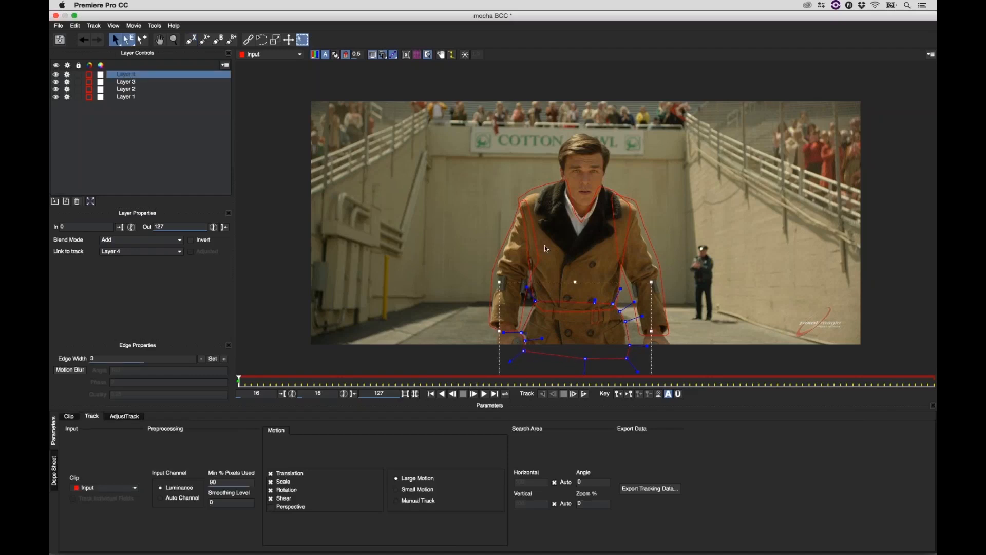
- Adjust the upper coat layer's spline points along the collar to follow the neckline
{"action": "left_click", "coordinate": [125, 82]}
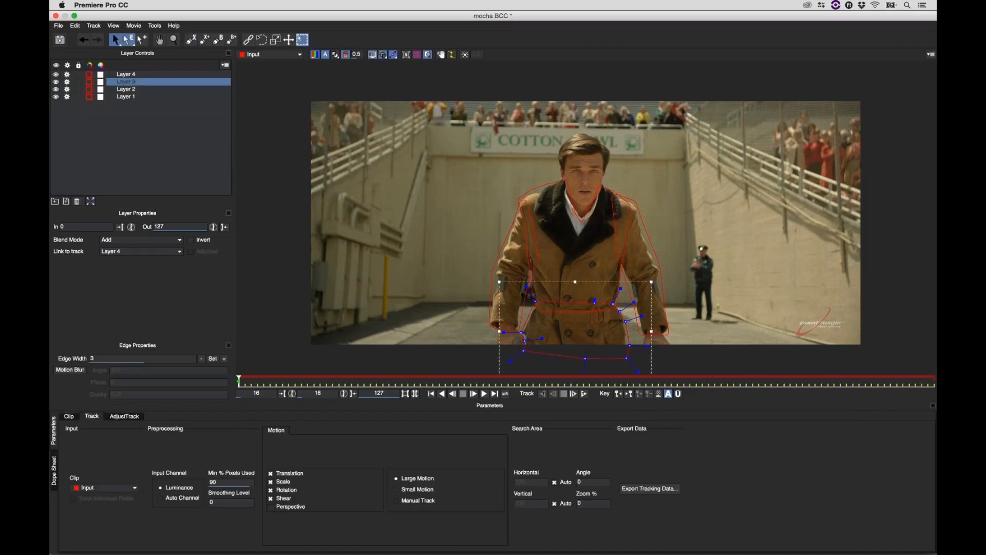
{"action": "left_click_drag", "start_coordinate": [575, 320], "coordinate": [602, 183]}
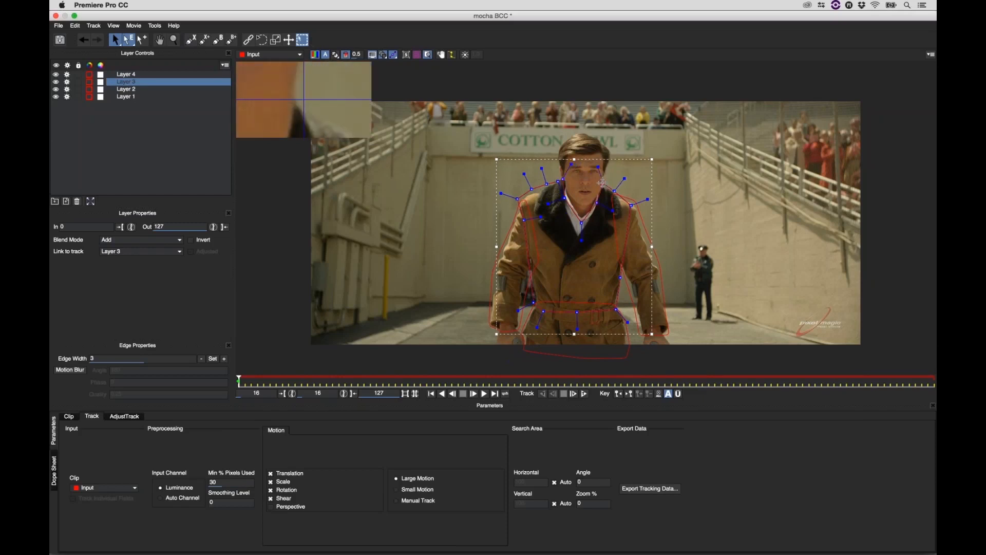
- Rename Layer 4, 3, 2 and 1 as bottom jacket, top jacket, right arm and left arm
{"action": "left_click", "coordinate": [133, 79]}
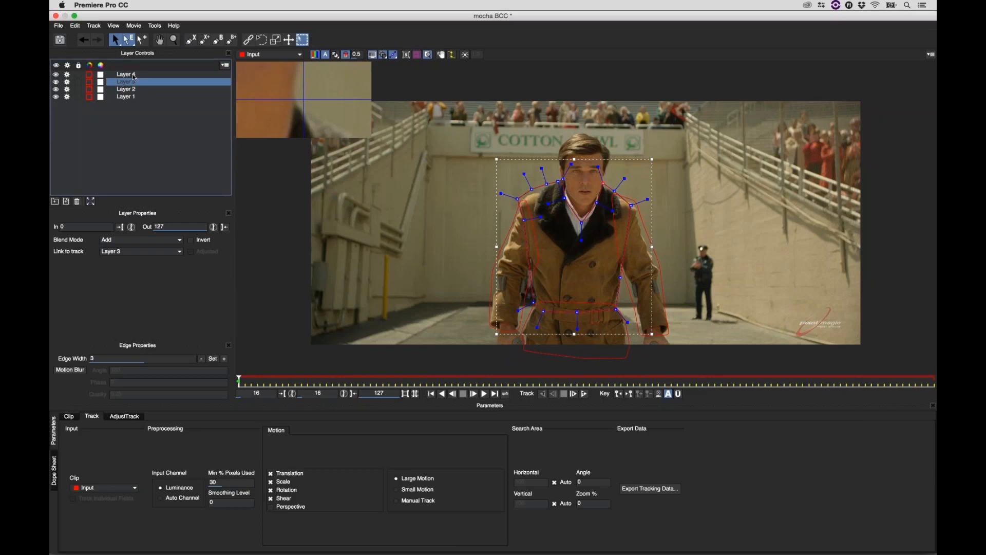
{"action": "left_click", "coordinate": [132, 74]}
{"action": "left_click", "coordinate": [131, 74]}
{"action": "type", "text": "bottom jacket"}
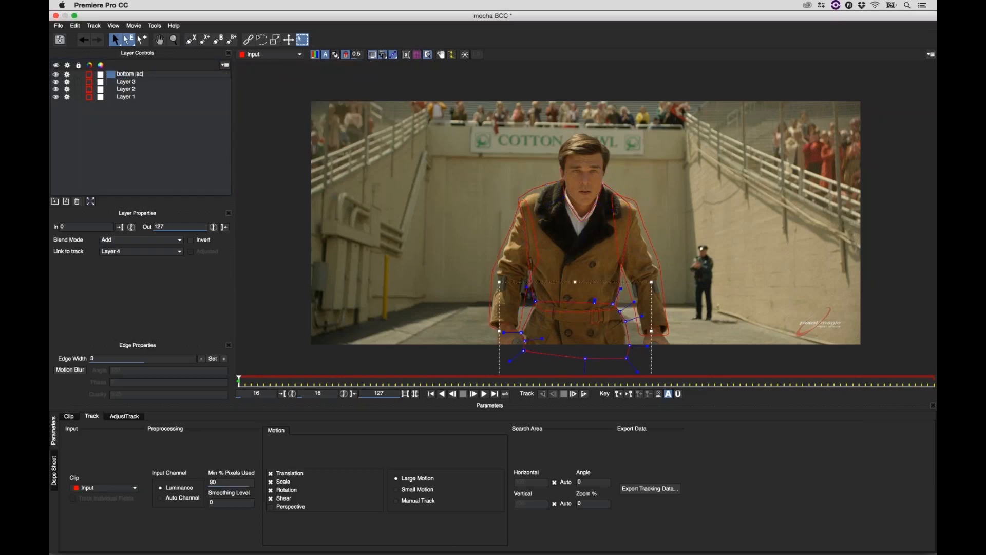
{"action": "double_click", "coordinate": [127, 82]}
{"action": "type", "text": "top jacket"}
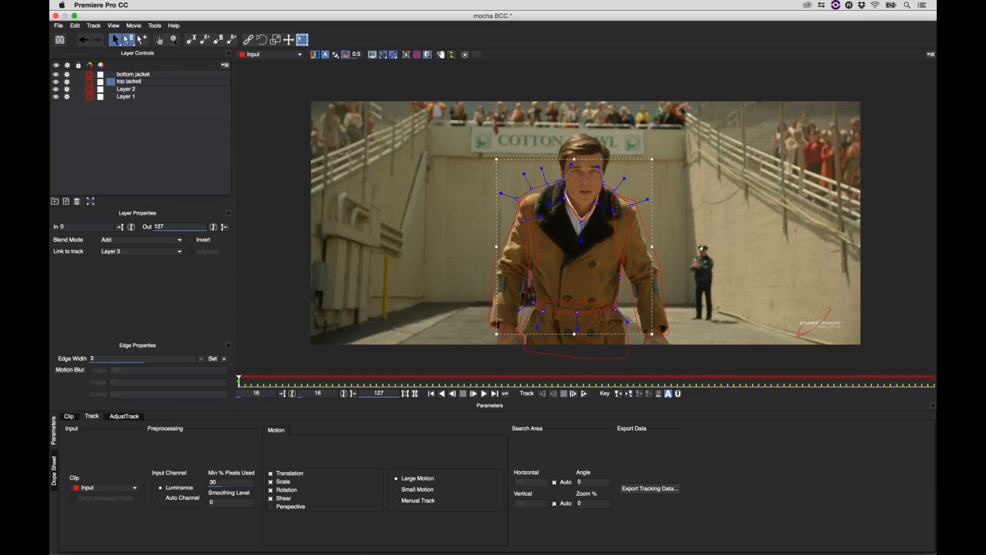
{"action": "double_click", "coordinate": [127, 88]}
{"action": "type", "text": "right la"}
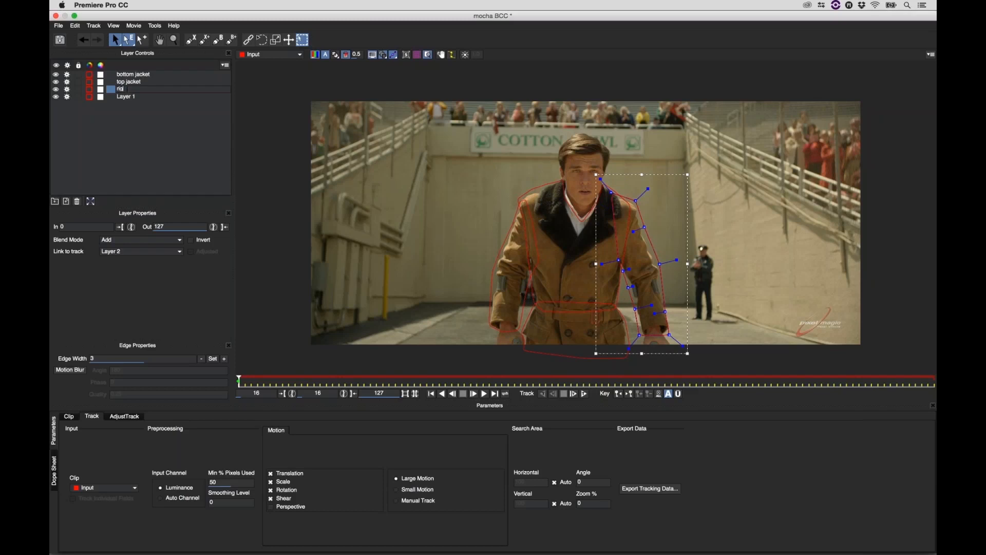
{"action": "type", "text": "arm"}
{"action": "double_click", "coordinate": [126, 97]}
{"action": "type", "text": "left arm"}
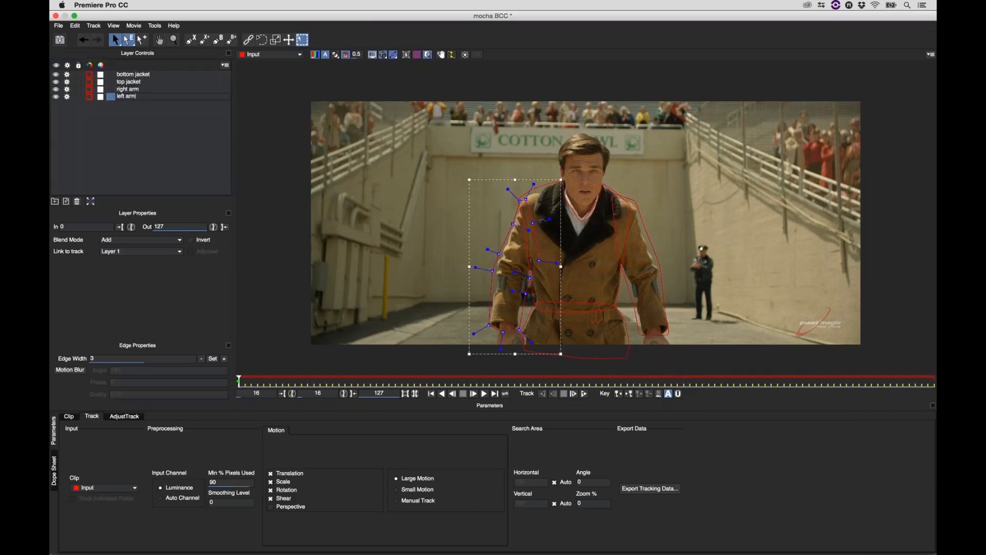
{"action": "key", "text": "Return"}
- Track the bottom jacket, top jacket, right arm and left arm layers forward from frame 16 to frame 127
{"action": "left_click", "coordinate": [159, 122]}
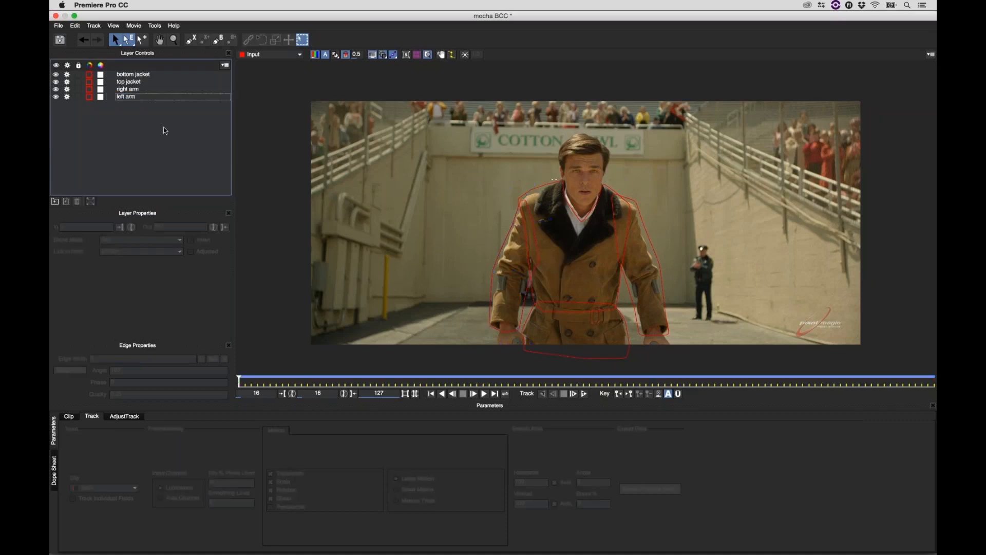
{"action": "left_click", "coordinate": [154, 76]}
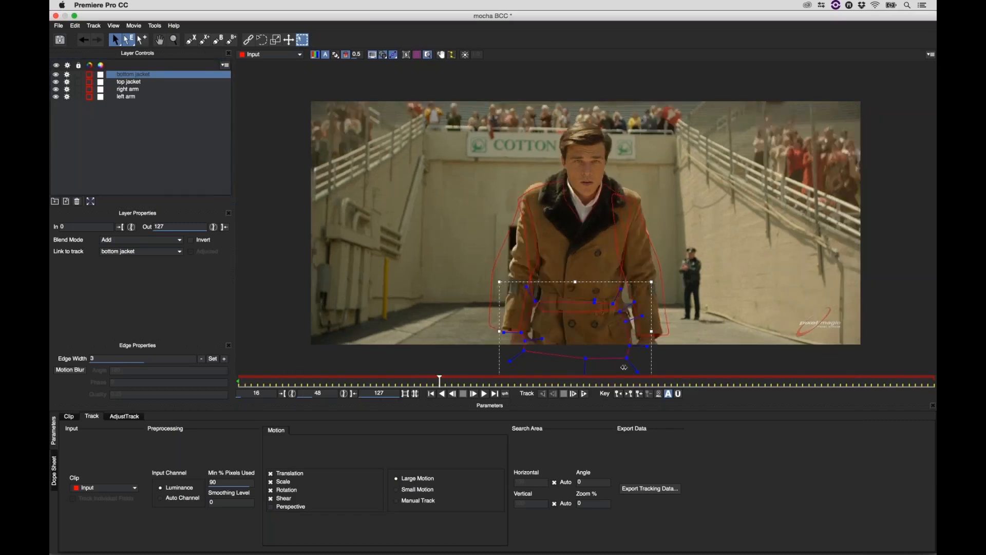
{"action": "key", "text": "Home"}
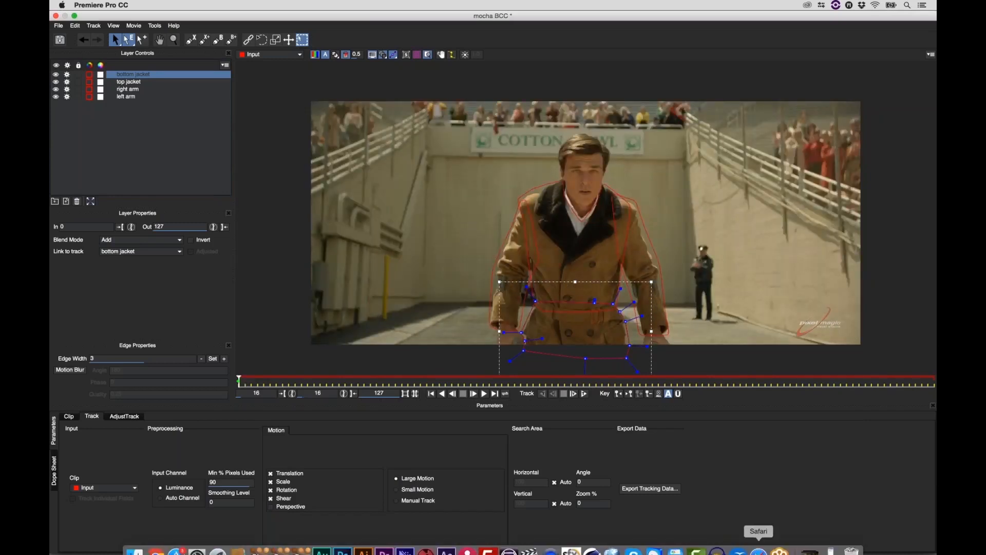
{"action": "left_click", "coordinate": [780, 540]}
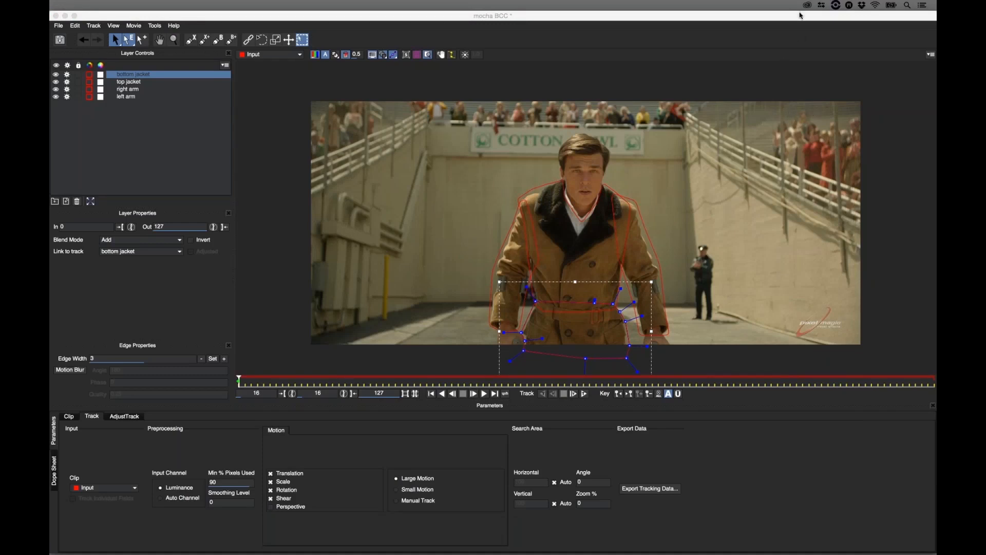
{"action": "left_click", "coordinate": [606, 207]}
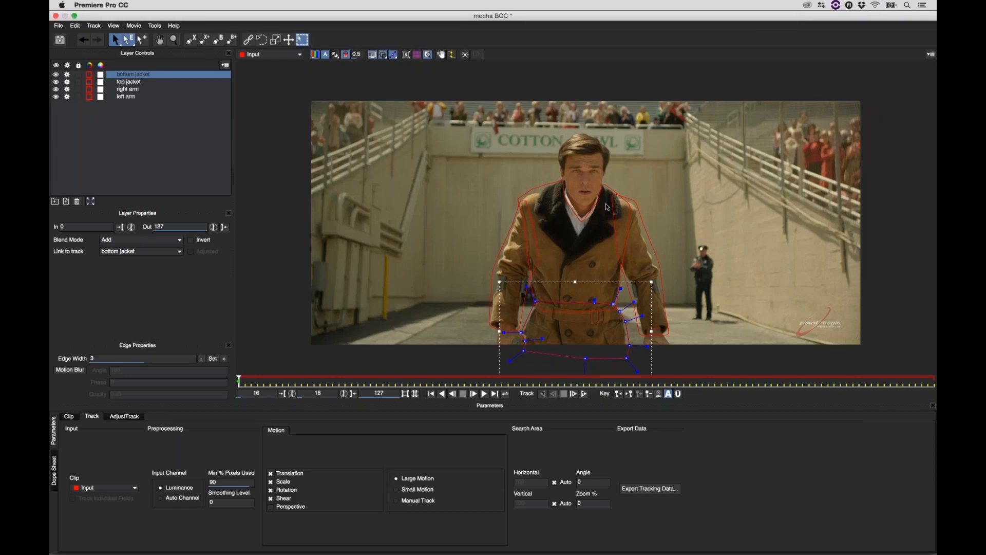
{"action": "left_click", "coordinate": [584, 394]}
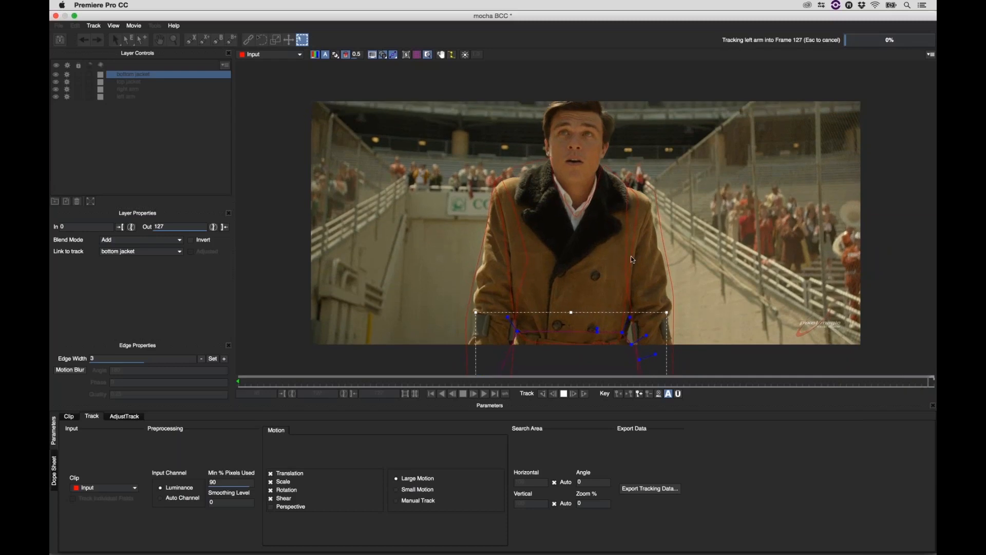
- At frame 127, adjust the top jacket's spline points around the collar and pull the right arm's lower outer point outward
{"action": "left_click", "coordinate": [625, 186]}
{"action": "left_click_drag", "start_coordinate": [609, 171], "coordinate": [550, 161]}
{"action": "left_click", "coordinate": [598, 165]}
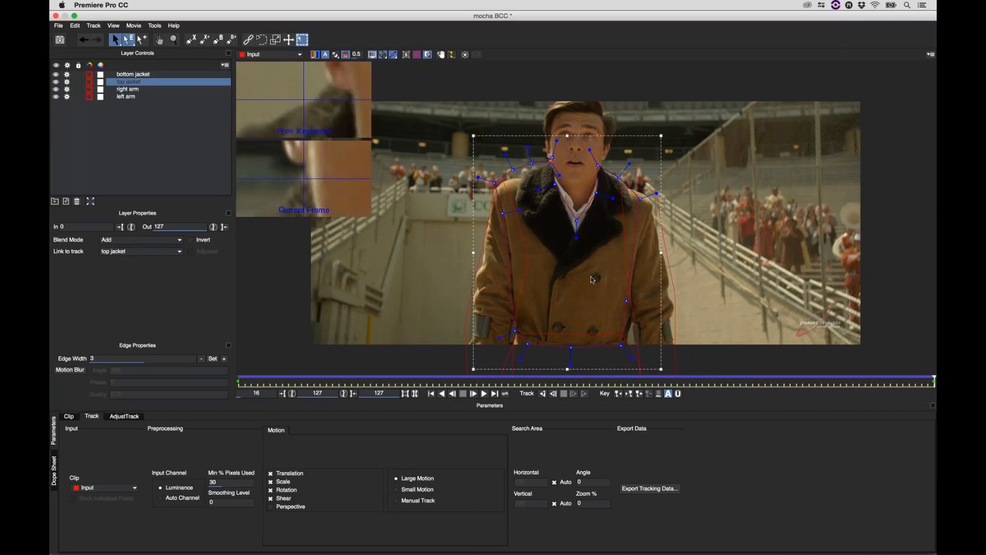
{"action": "left_click_drag", "start_coordinate": [591, 277], "coordinate": [628, 244]}
{"action": "left_click", "coordinate": [627, 276]}
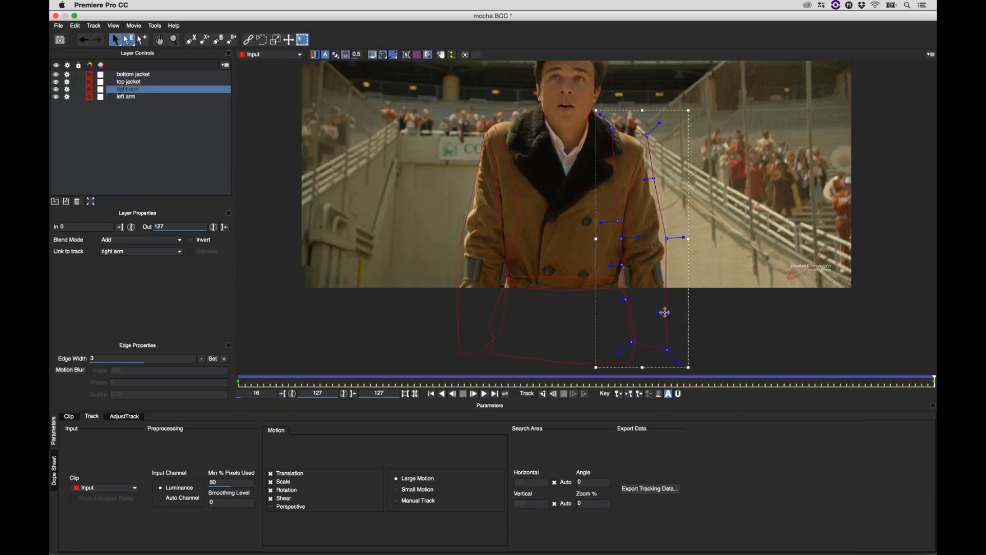
{"action": "left_click_drag", "start_coordinate": [664, 312], "coordinate": [673, 311]}
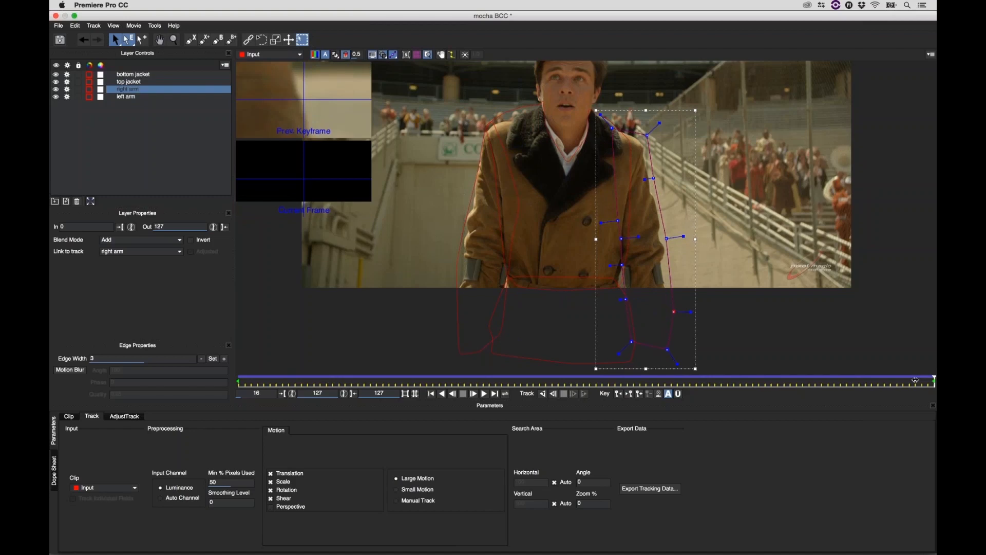
- At frame 77, pull the bottom jacket's side points toward the right arm and adjust the right arm's cuff point
{"action": "left_click_drag", "start_coordinate": [915, 380], "coordinate": [622, 380]}
{"action": "left_click", "coordinate": [609, 248]}
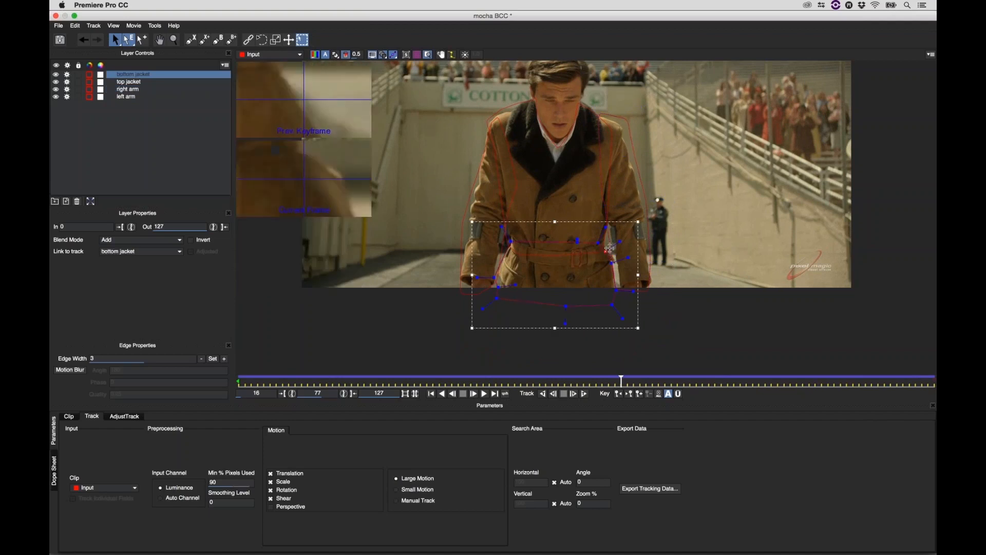
{"action": "left_click_drag", "start_coordinate": [610, 248], "coordinate": [617, 290]}
{"action": "left_click", "coordinate": [649, 275]}
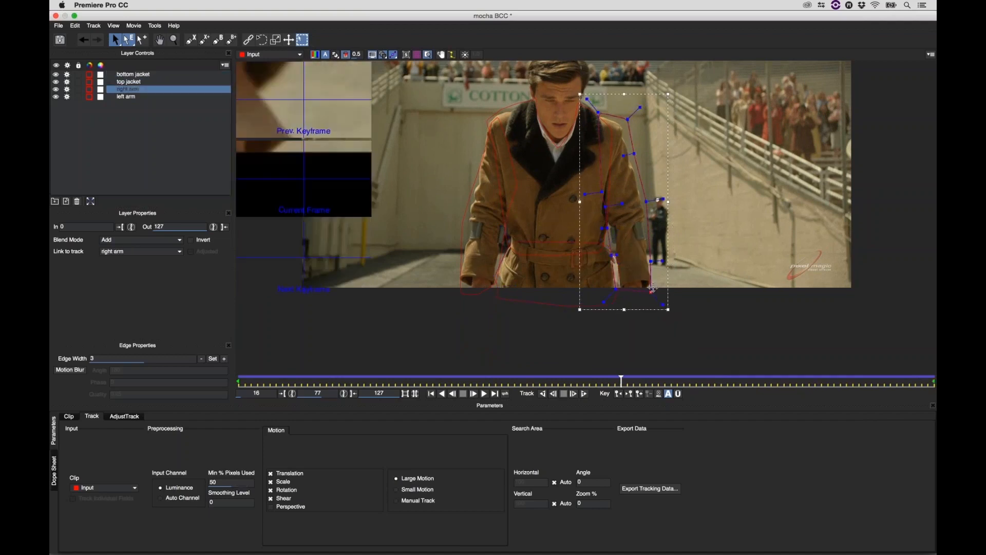
{"action": "left_click", "coordinate": [530, 252]}
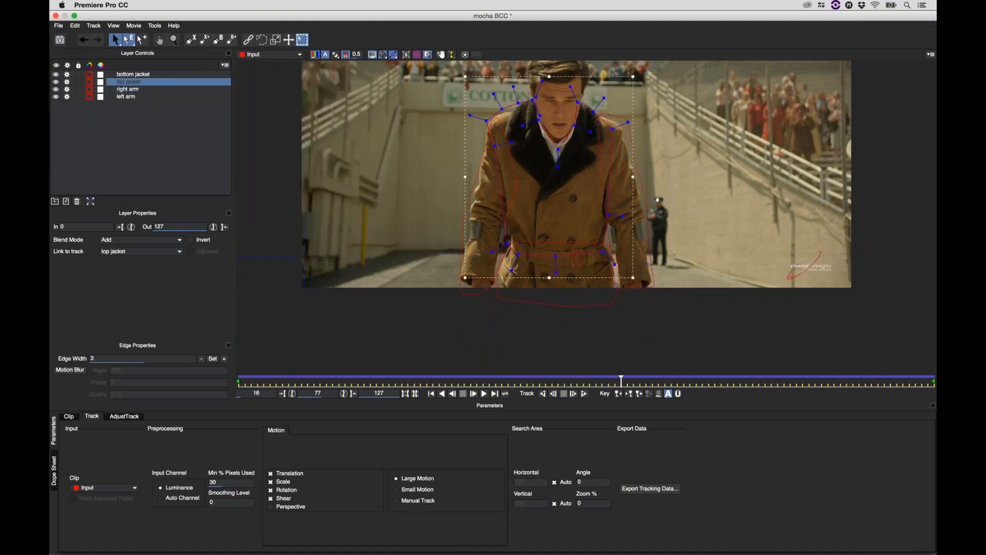
{"action": "left_click", "coordinate": [530, 253]}
{"action": "left_click", "coordinate": [530, 252]}
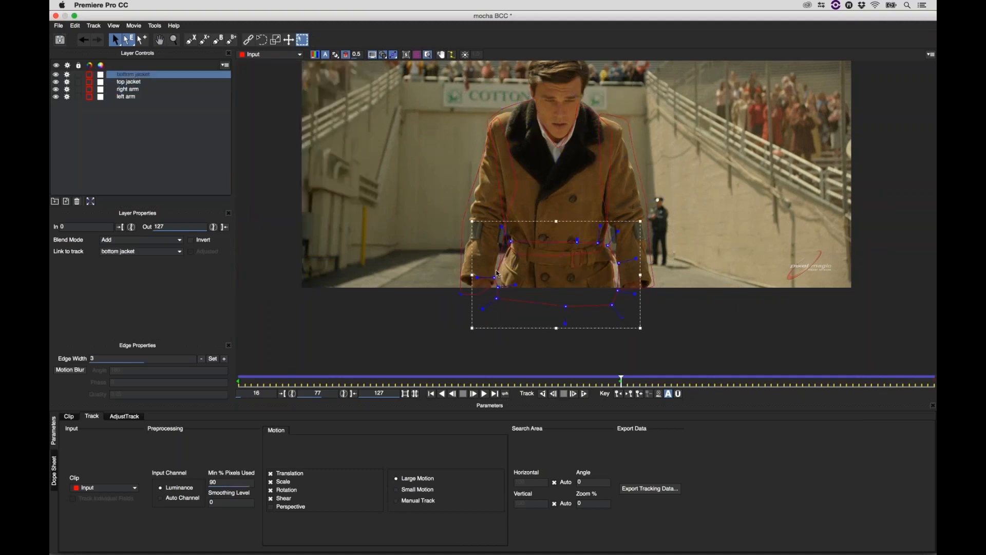
- Adjust the left arm layer's outer spline points to follow the sleeve at frame 77
{"action": "left_click", "coordinate": [486, 152]}
{"action": "left_click_drag", "start_coordinate": [483, 154], "coordinate": [484, 121]}
{"action": "key", "text": "x"}
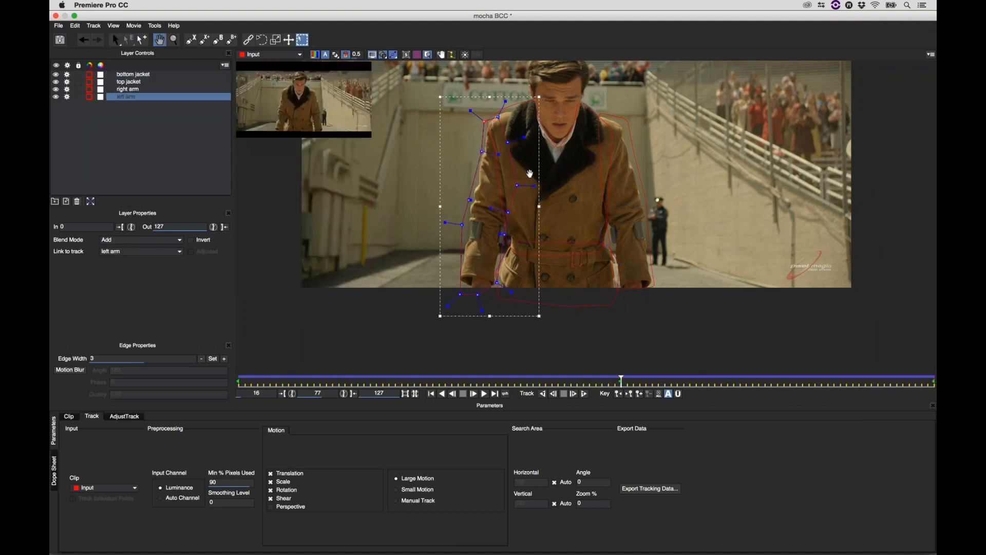
{"action": "left_click_drag", "start_coordinate": [530, 174], "coordinate": [529, 216]}
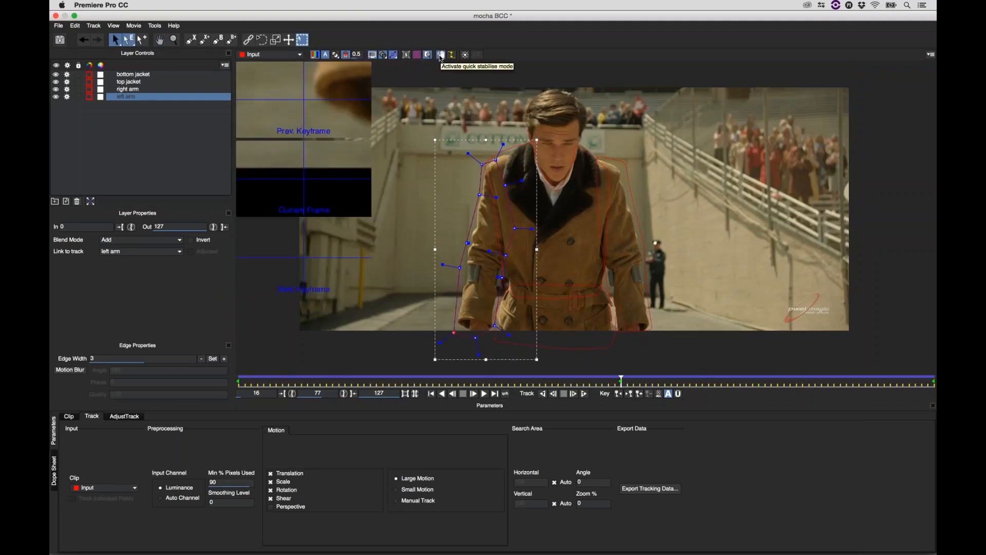
- Activate quick stabilise mode and adjust the top jacket's spline points along the collar beside the neck at frame 77
{"action": "left_click", "coordinate": [581, 149]}
{"action": "left_click_drag", "start_coordinate": [580, 141], "coordinate": [581, 144]}
{"action": "left_click_drag", "start_coordinate": [591, 154], "coordinate": [595, 150]}
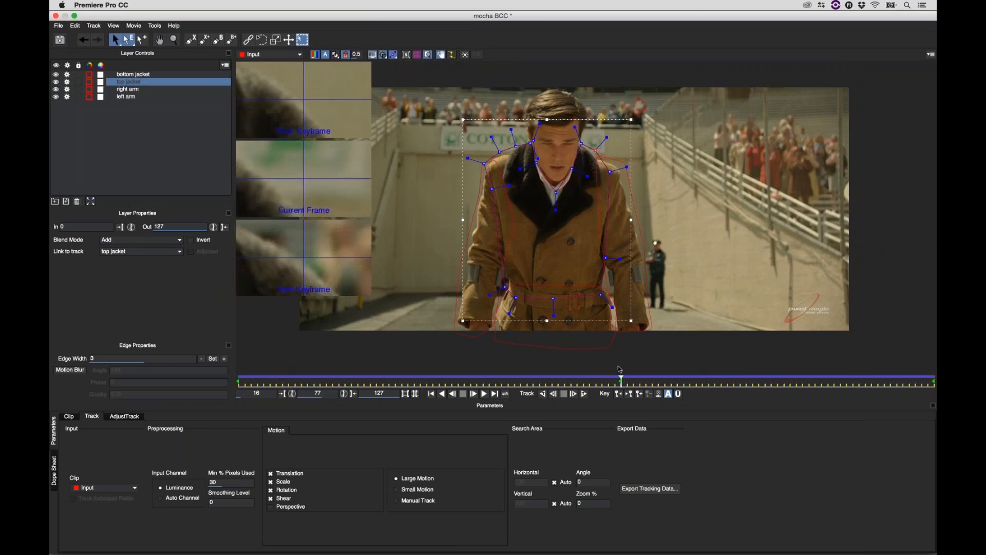
- At frame 36, adjust the top jacket's side points near the waist and move the left arm's shoulder point outward
{"action": "left_click_drag", "start_coordinate": [594, 383], "coordinate": [347, 366]}
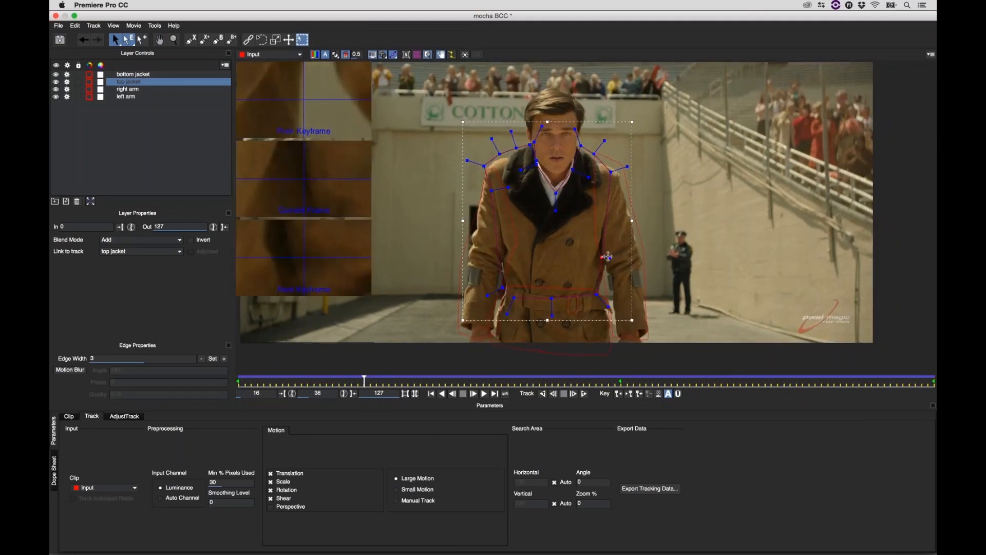
{"action": "left_click_drag", "start_coordinate": [502, 286], "coordinate": [500, 287]}
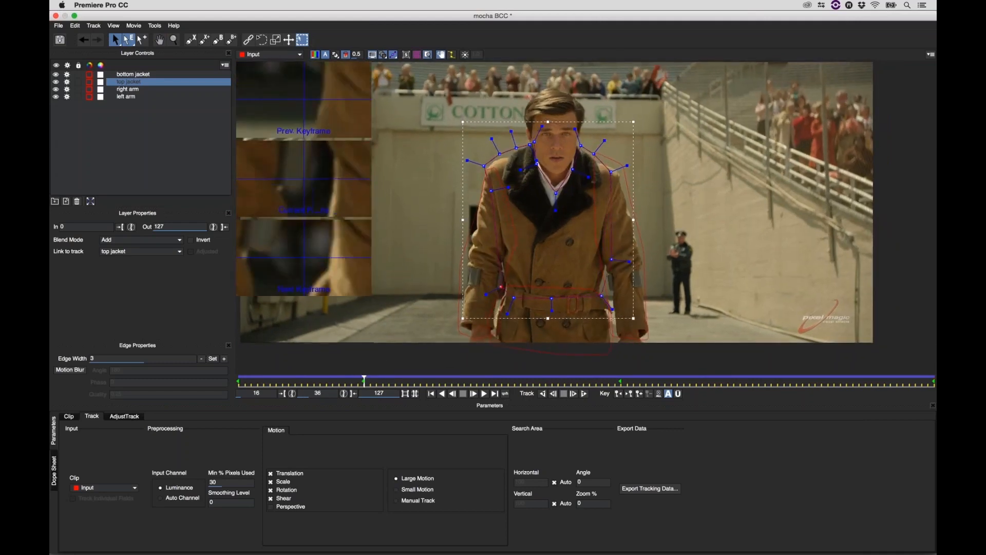
{"action": "left_click", "coordinate": [484, 166]}
{"action": "left_click", "coordinate": [485, 169]}
{"action": "left_click", "coordinate": [485, 169]}
{"action": "left_click", "coordinate": [486, 169]}
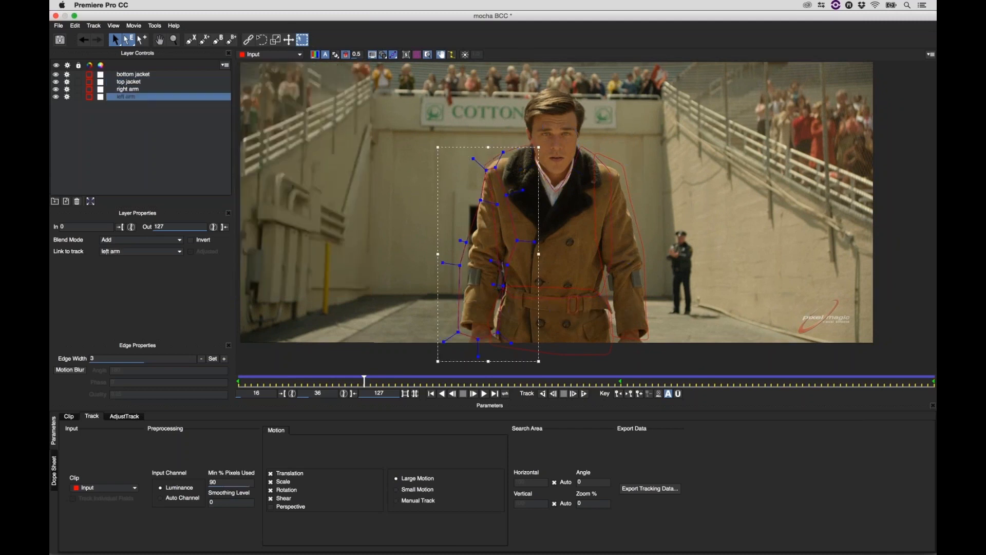
{"action": "mouse_move", "coordinate": [486, 170]}
{"action": "left_mouse_down"}
{"action": "mouse_move", "coordinate": [477, 197]}
{"action": "mouse_move", "coordinate": [482, 166]}
{"action": "left_mouse_up"}
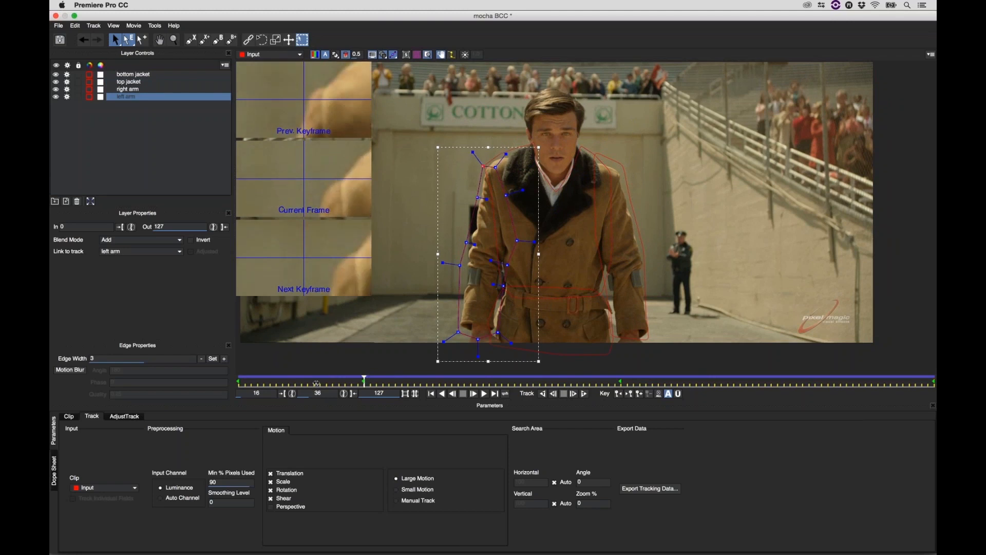
- Check the tracked shapes across the shot, save the mocha project and close it to return to Premiere Pro
{"action": "left_click", "coordinate": [241, 383]}
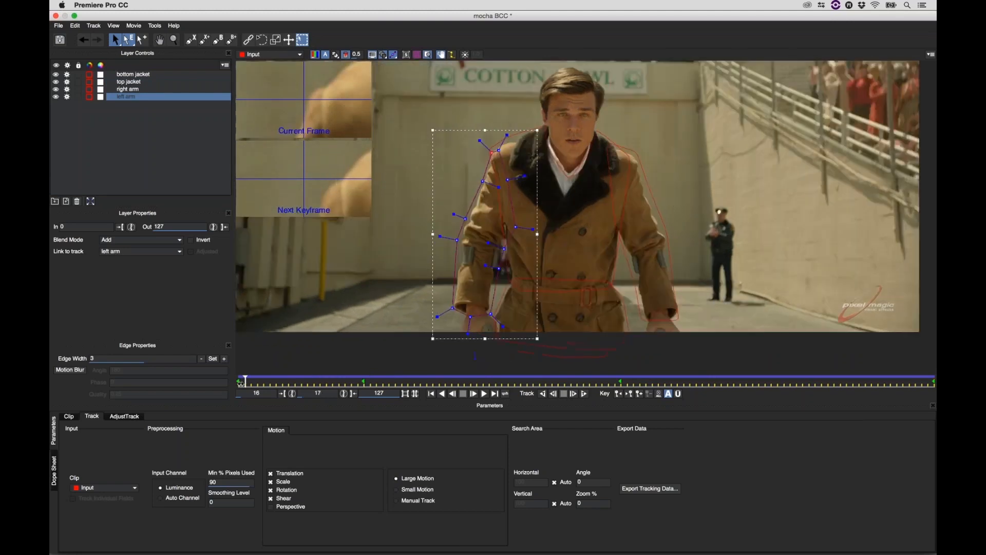
{"action": "left_click", "coordinate": [758, 383]}
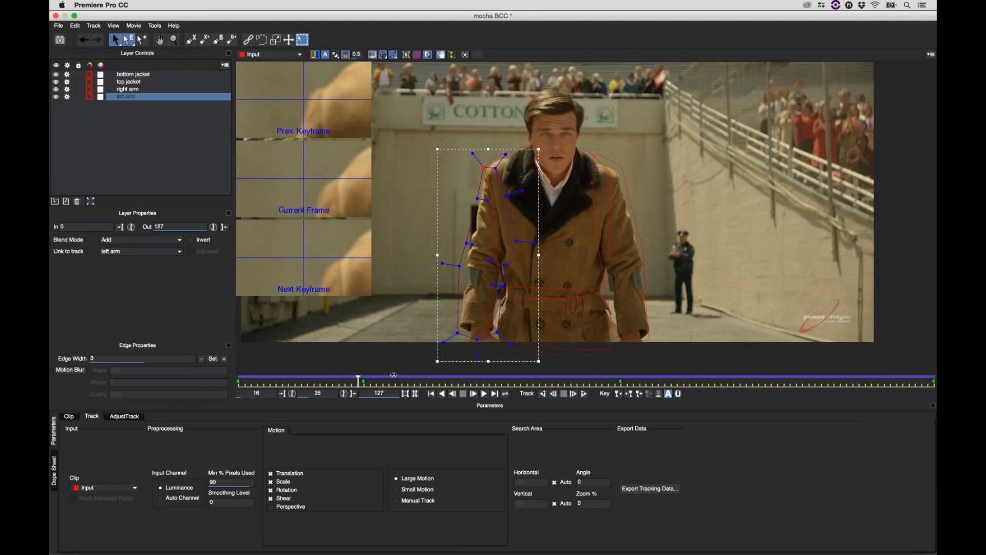
{"action": "left_click", "coordinate": [891, 383]}
{"action": "left_click_drag", "start_coordinate": [902, 365], "coordinate": [496, 362]}
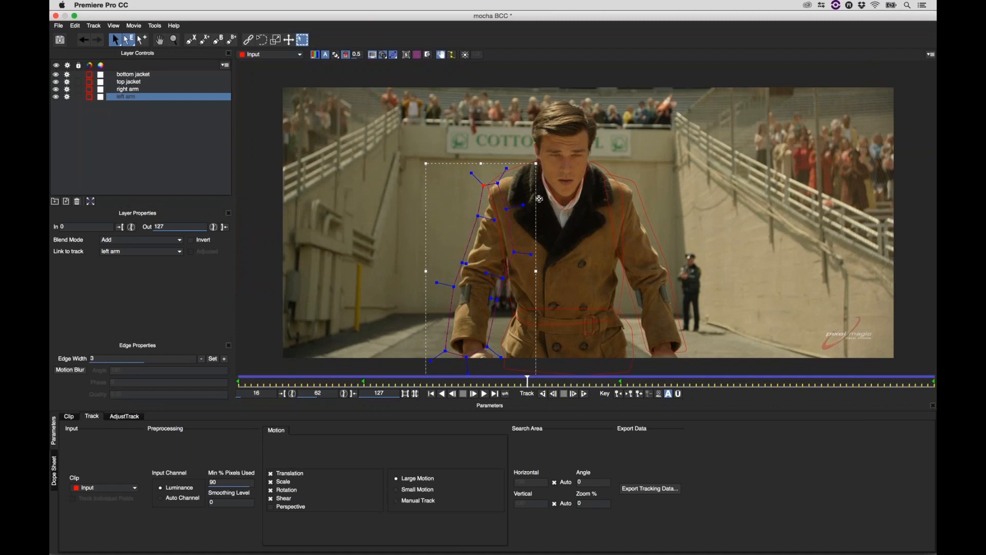
{"action": "left_click", "coordinate": [60, 39]}
{"action": "left_click", "coordinate": [57, 16]}
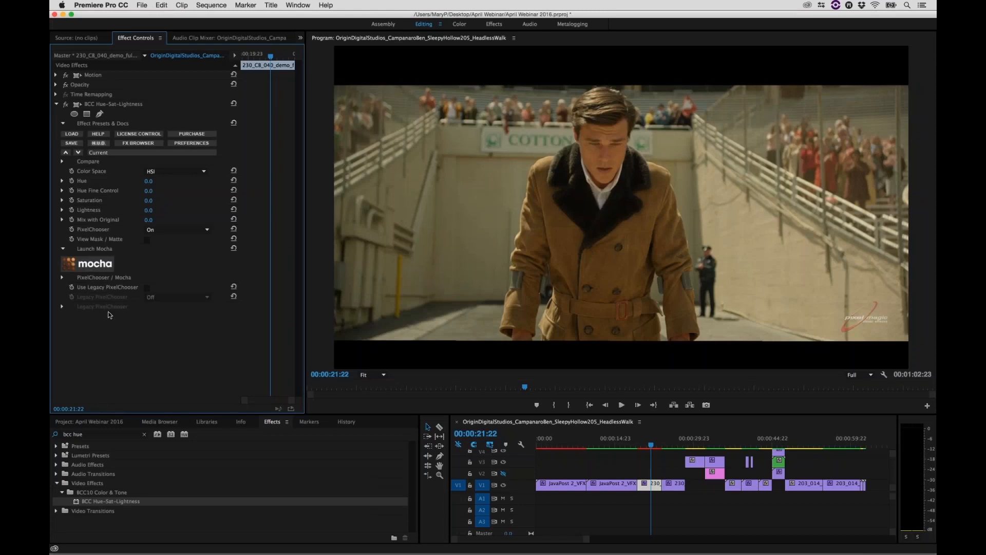
- Expand the Matte settings of PixelChooser / Mocha and set the matte Channel to Luma
{"action": "left_click", "coordinate": [62, 277]}
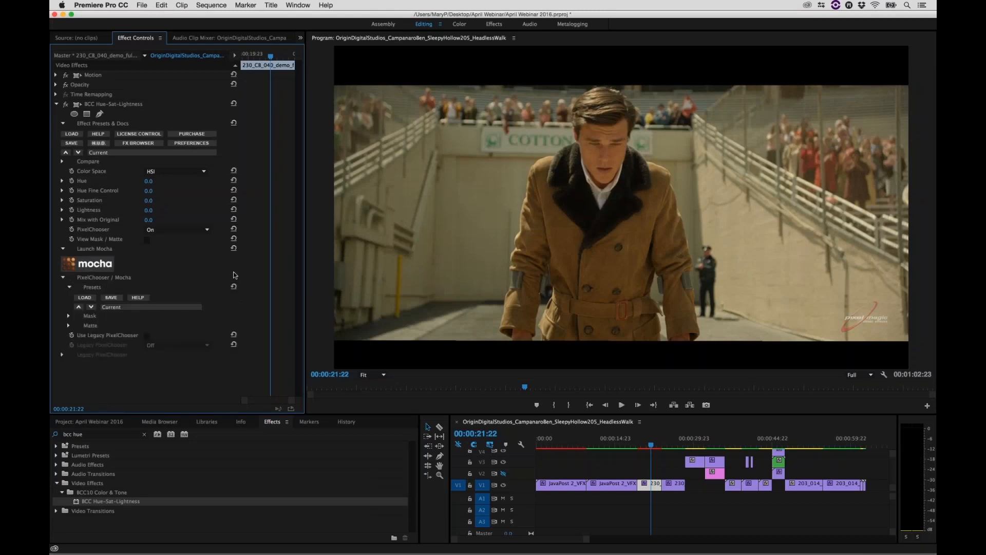
{"action": "left_click", "coordinate": [68, 325]}
{"action": "scroll", "coordinate": [69, 326], "scroll_direction": "down", "scroll_amount": 5}
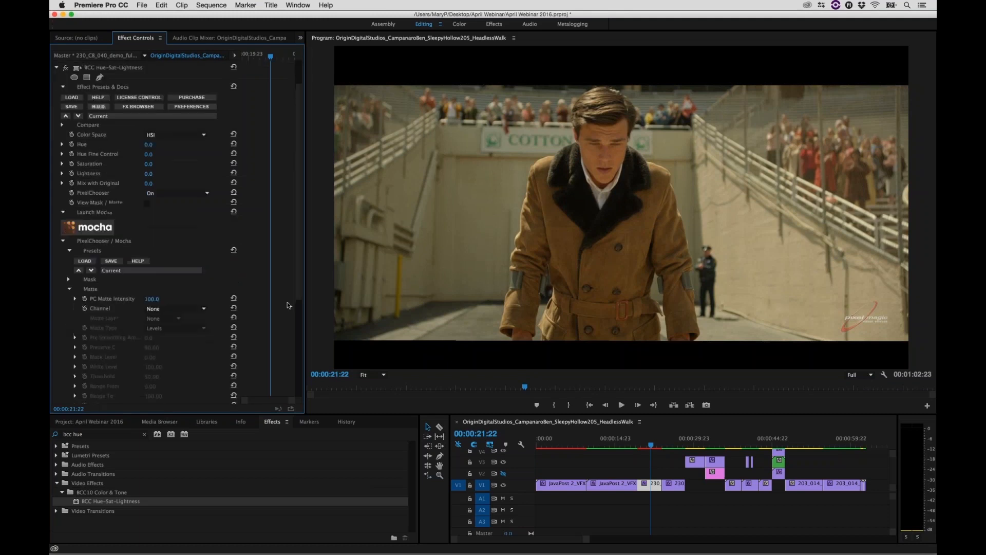
{"action": "left_click", "coordinate": [186, 220]}
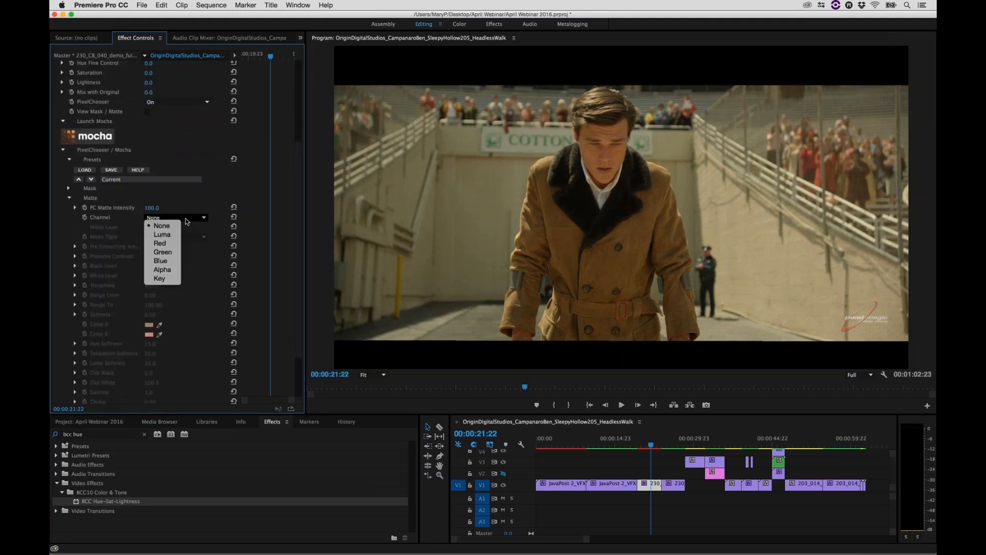
{"action": "left_click", "coordinate": [194, 215]}
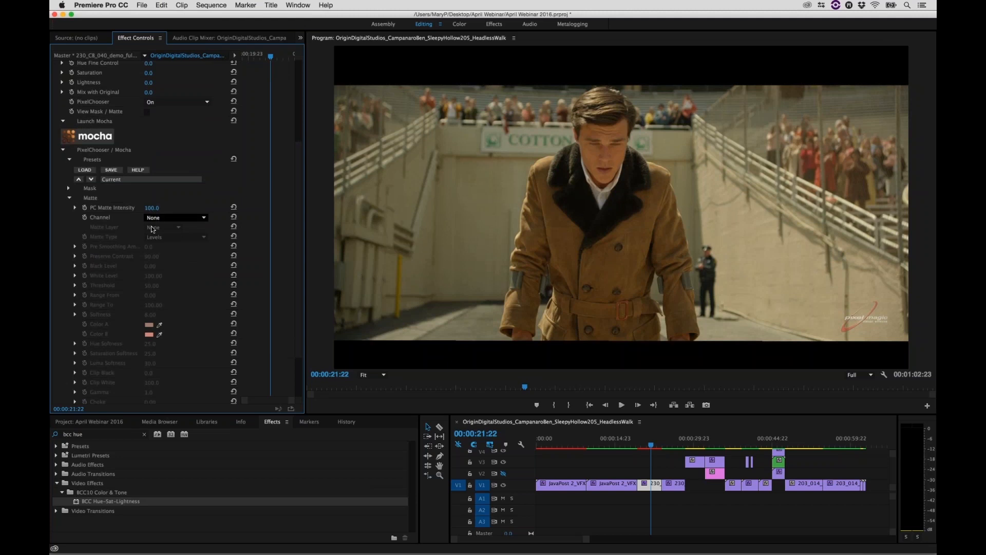
{"action": "left_click", "coordinate": [172, 220]}
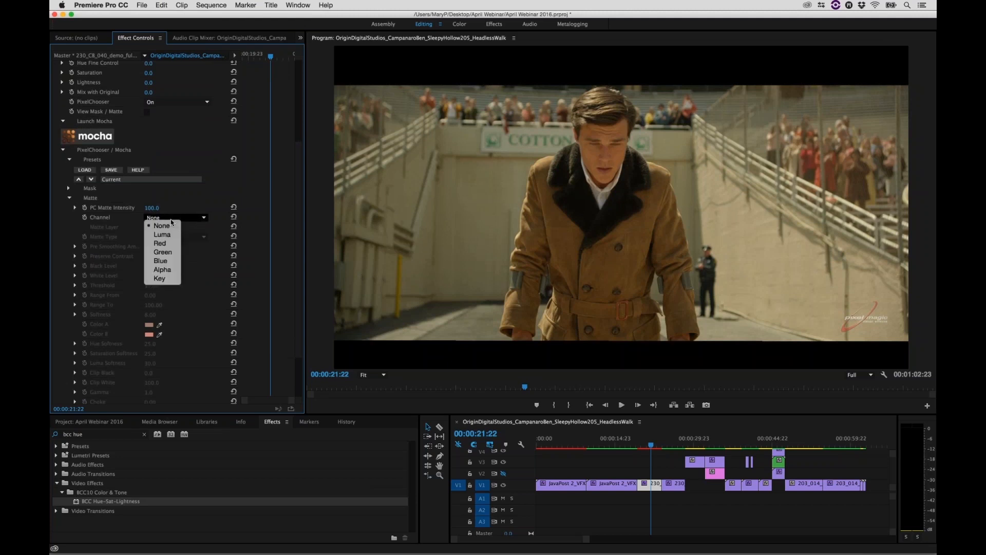
{"action": "left_click", "coordinate": [163, 235]}
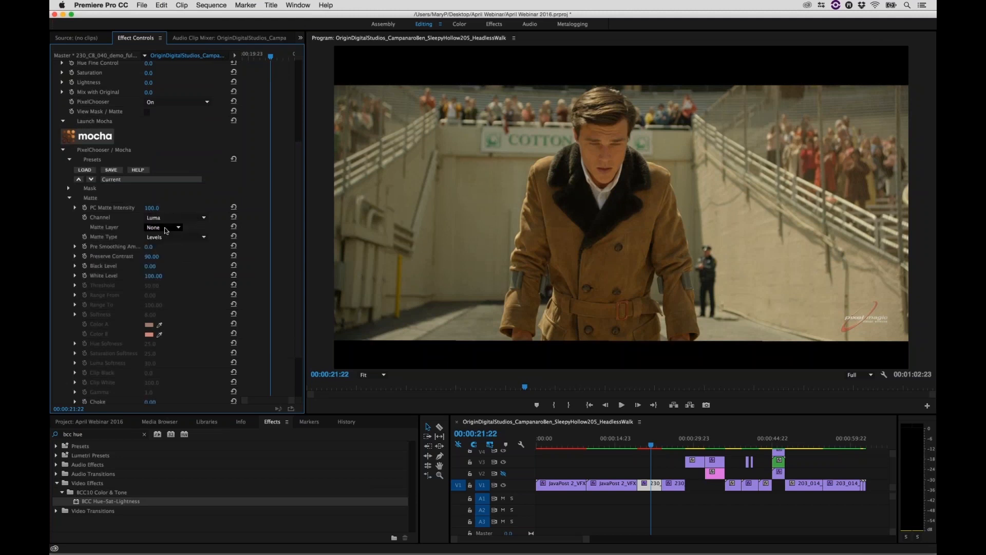
- Set the Matte Type to Range and Range From to 4.00
{"action": "left_click", "coordinate": [172, 238]}
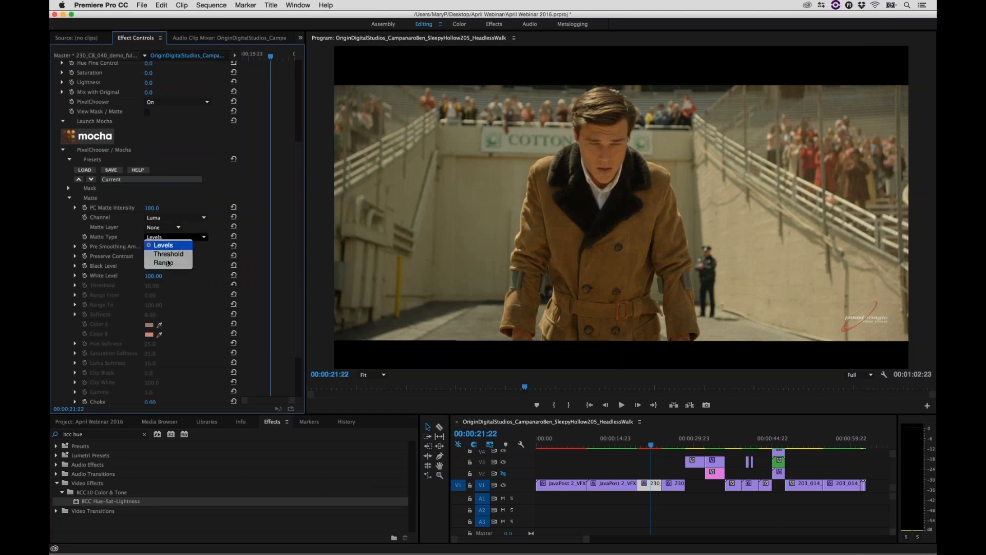
{"action": "left_click", "coordinate": [162, 291]}
{"action": "left_click", "coordinate": [175, 237]}
{"action": "left_click", "coordinate": [169, 253]}
{"action": "left_click", "coordinate": [174, 237]}
{"action": "left_click", "coordinate": [169, 244]}
{"action": "left_click", "coordinate": [176, 228]}
{"action": "left_click", "coordinate": [162, 235]}
{"action": "left_click", "coordinate": [175, 238]}
{"action": "left_click", "coordinate": [168, 263]}
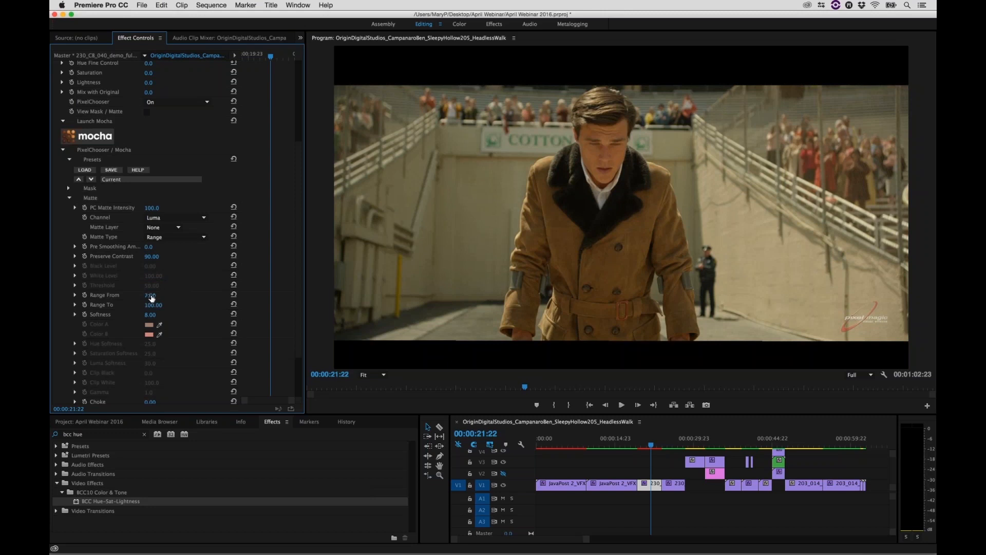
{"action": "left_click_drag", "start_coordinate": [150, 297], "coordinate": [146, 296]}
- Set the BCC Hue-Sat-Lightness effect's Hue to 20° and Saturation to -11
{"action": "left_click_drag", "start_coordinate": [299, 159], "coordinate": [298, 67]}
{"action": "left_click_drag", "start_coordinate": [148, 165], "coordinate": [161, 168]}
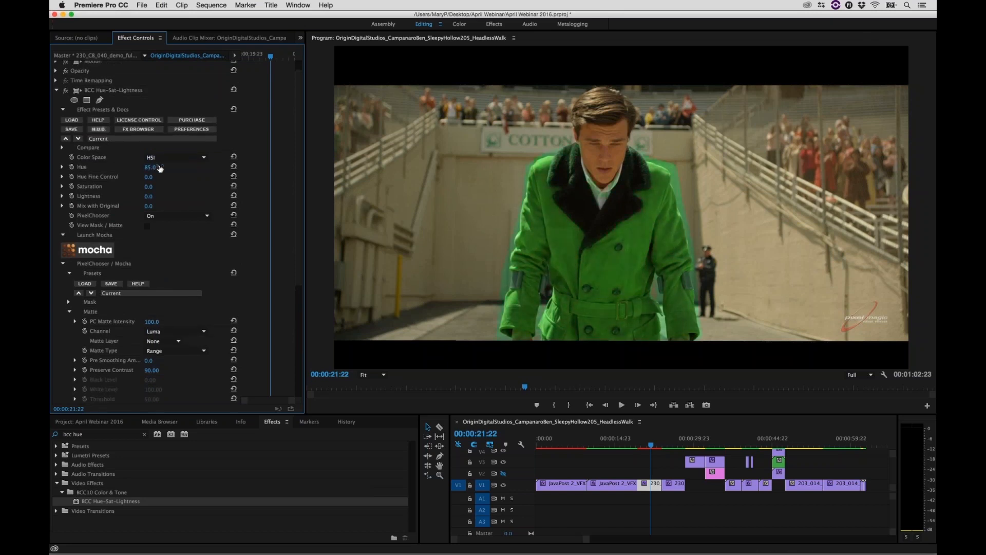
{"action": "left_click", "coordinate": [161, 167]}
{"action": "type", "text": "20"}
{"action": "key", "text": "Return"}
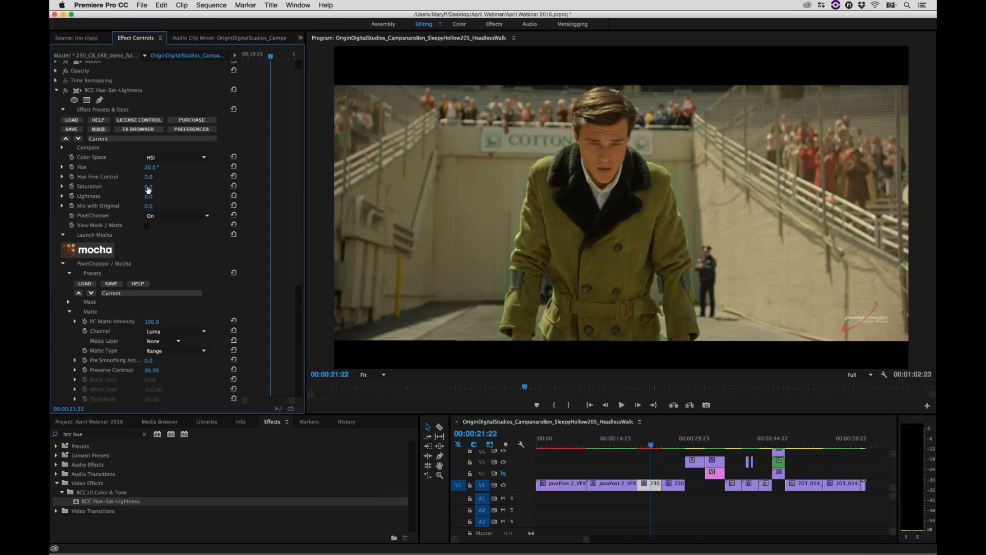
{"action": "left_click_drag", "start_coordinate": [148, 189], "coordinate": [153, 190]}
{"action": "left_click_drag", "start_coordinate": [298, 171], "coordinate": [282, 257]}
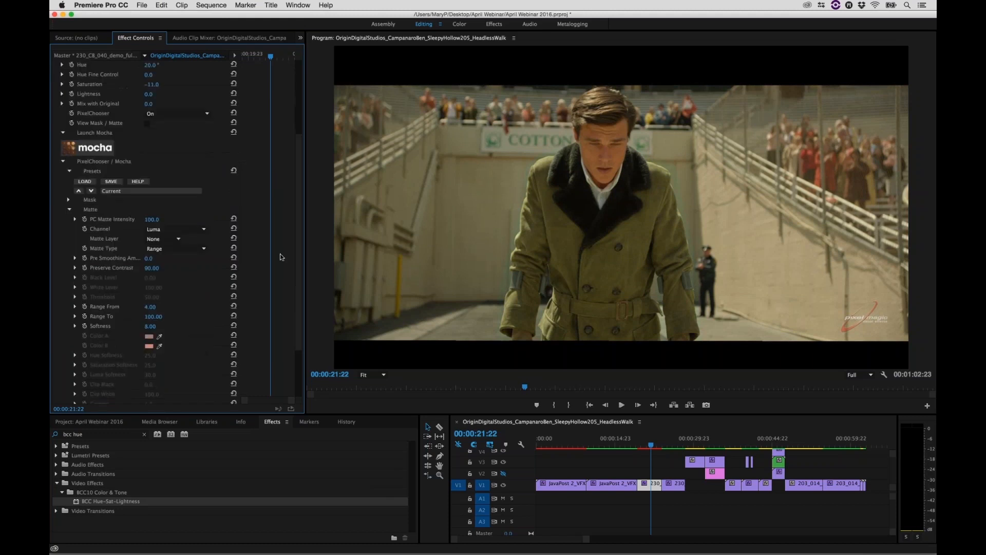
- Expand the PixelChooser / Mocha Mask settings and set the mask Feather to 24.00
{"action": "scroll", "coordinate": [68, 131], "scroll_direction": "down", "scroll_amount": 3}
{"action": "left_click", "coordinate": [68, 127]}
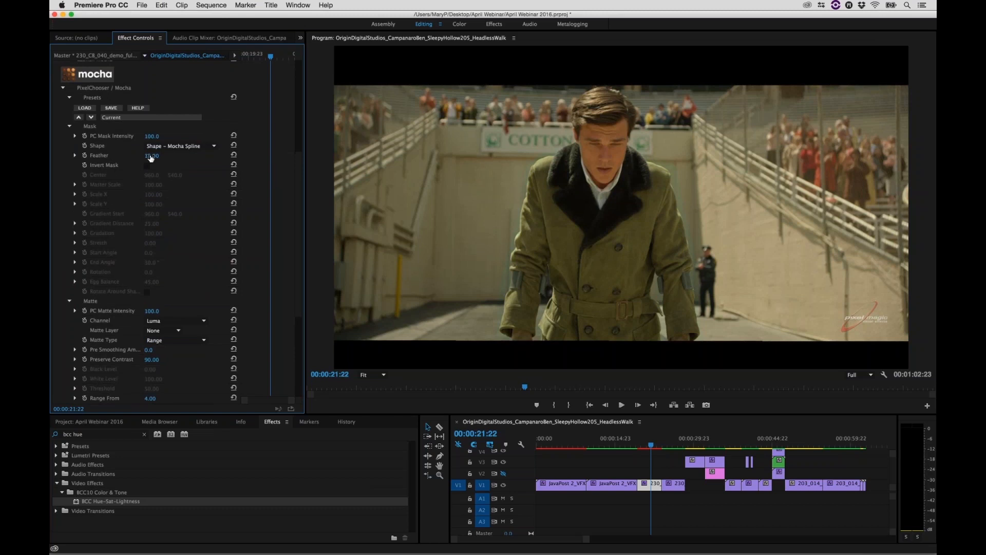
{"action": "left_click_drag", "start_coordinate": [151, 157], "coordinate": [157, 156]}
- Scrub through the recoloured coat shot and compare it with BCC Hue-Sat-Lightness disabled and re-enabled
{"action": "left_click_drag", "start_coordinate": [650, 449], "coordinate": [660, 447]}
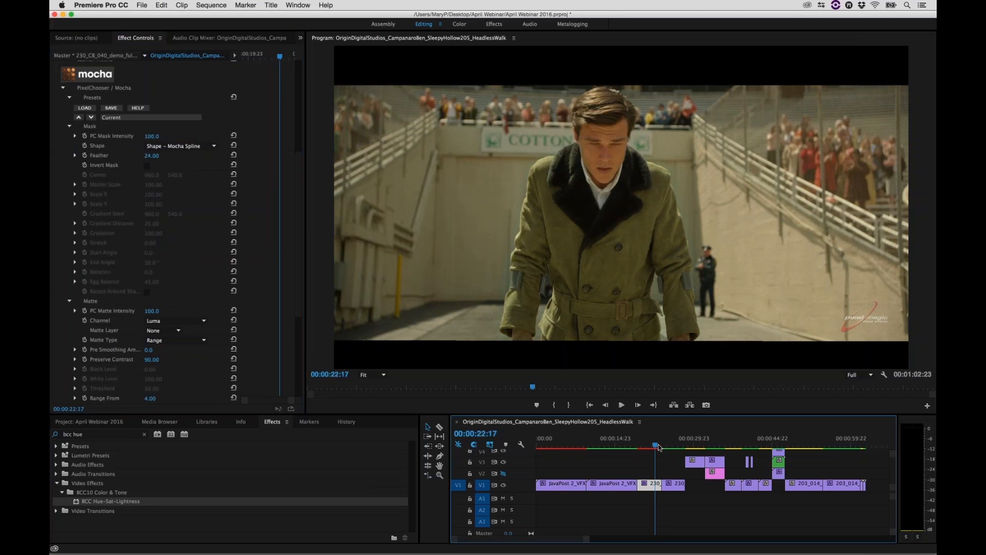
{"action": "left_click_drag", "start_coordinate": [660, 447], "coordinate": [657, 445]}
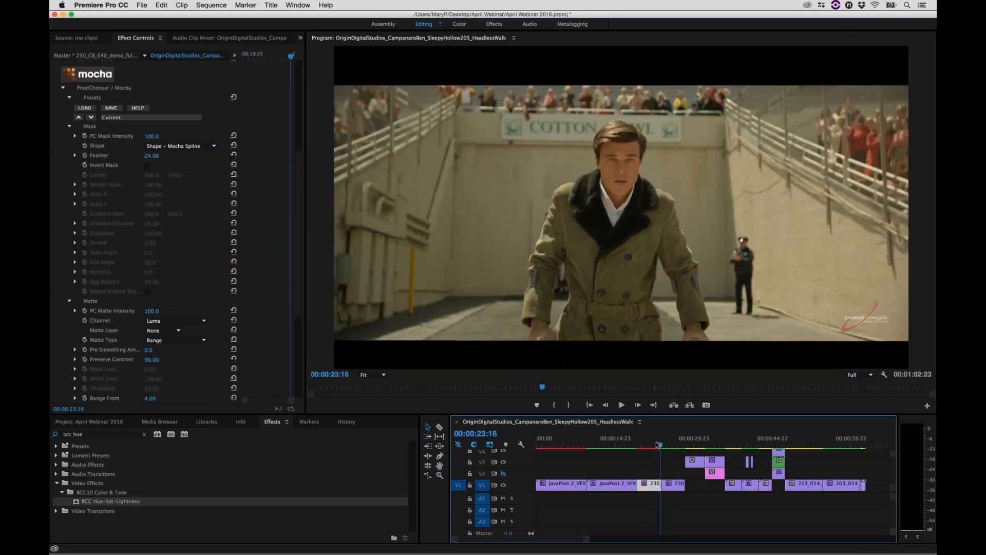
{"action": "left_click_drag", "start_coordinate": [658, 445], "coordinate": [650, 445]}
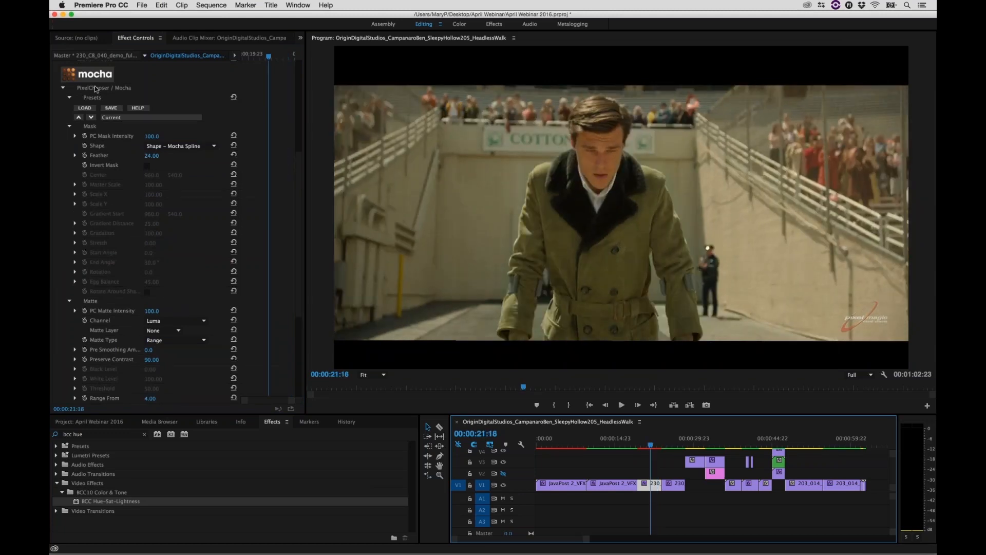
{"action": "scroll", "coordinate": [95, 85], "scroll_direction": "up", "scroll_amount": 5}
{"action": "left_click", "coordinate": [65, 99]}
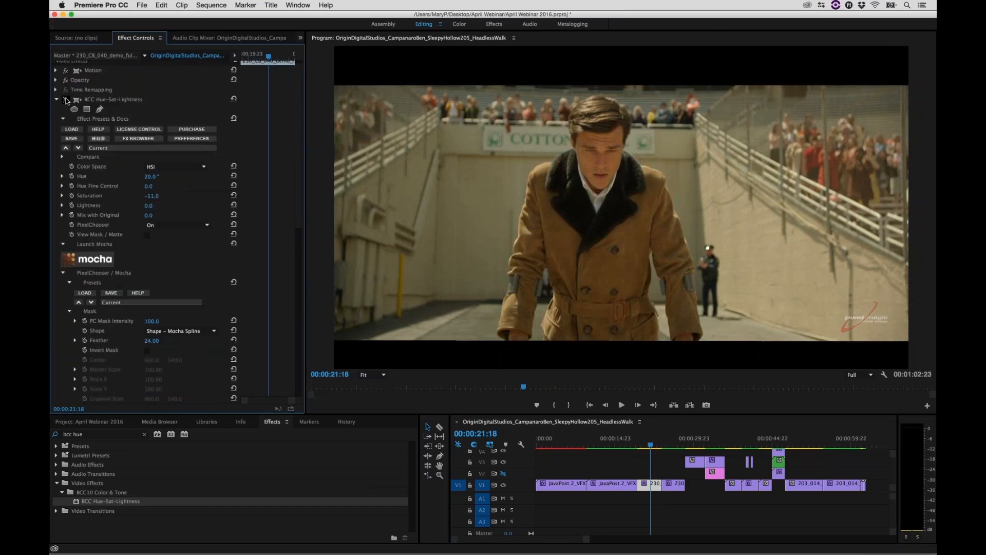
{"action": "left_click", "coordinate": [65, 100]}
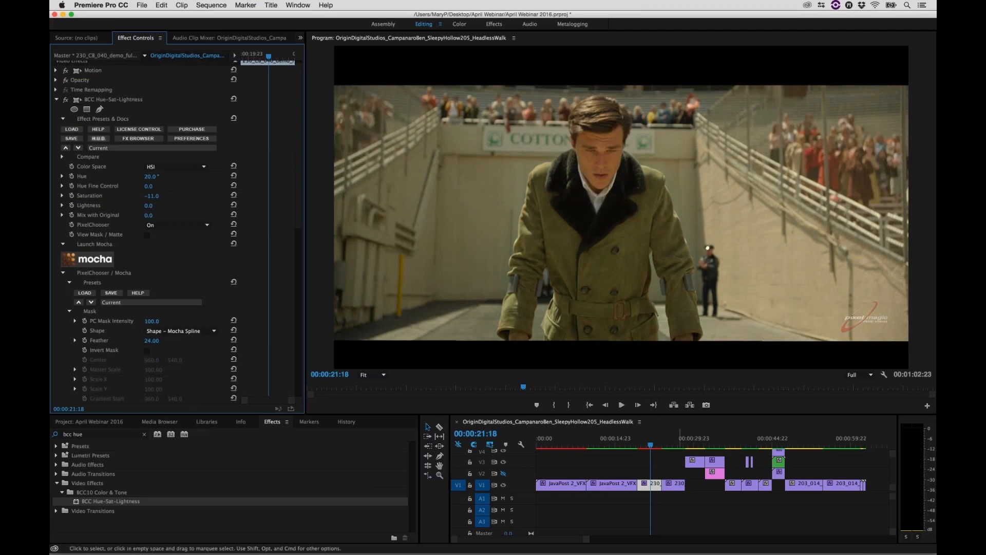
- Go to 00:00:25:02 and select the neighbouring coat clip to examine its BCC Hue-Sat-Lightness settings
{"action": "left_click", "coordinate": [687, 444]}
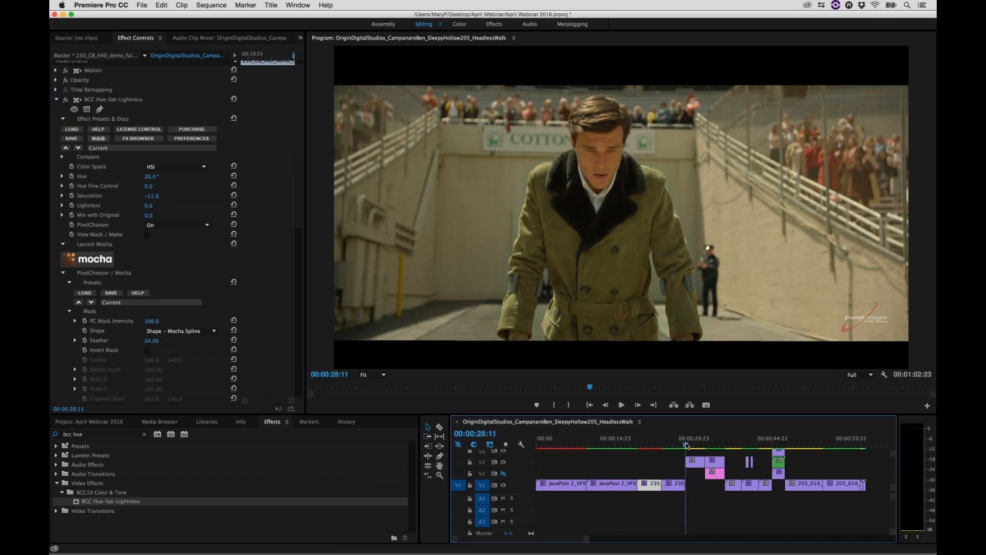
{"action": "key", "text": "Left"}
{"action": "key", "text": "Left"}
{"action": "left_click_drag", "start_coordinate": [688, 446], "coordinate": [667, 459]}
{"action": "left_click", "coordinate": [673, 484]}
{"action": "left_click", "coordinate": [57, 104]}
- Open the second coat clip's mocha project to view its shapes, and close it to return to Premiere Pro
{"action": "left_click", "coordinate": [82, 262]}
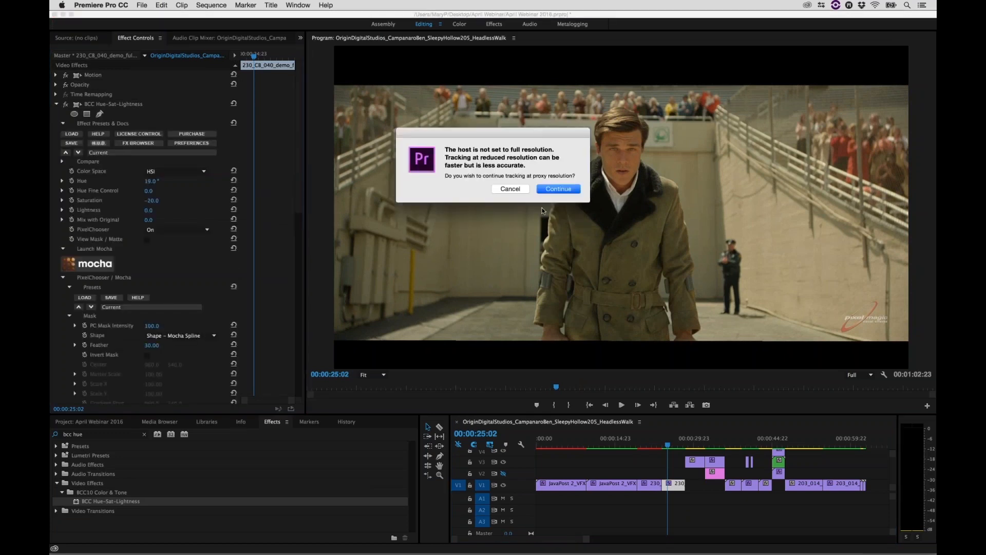
{"action": "left_click", "coordinate": [509, 189]}
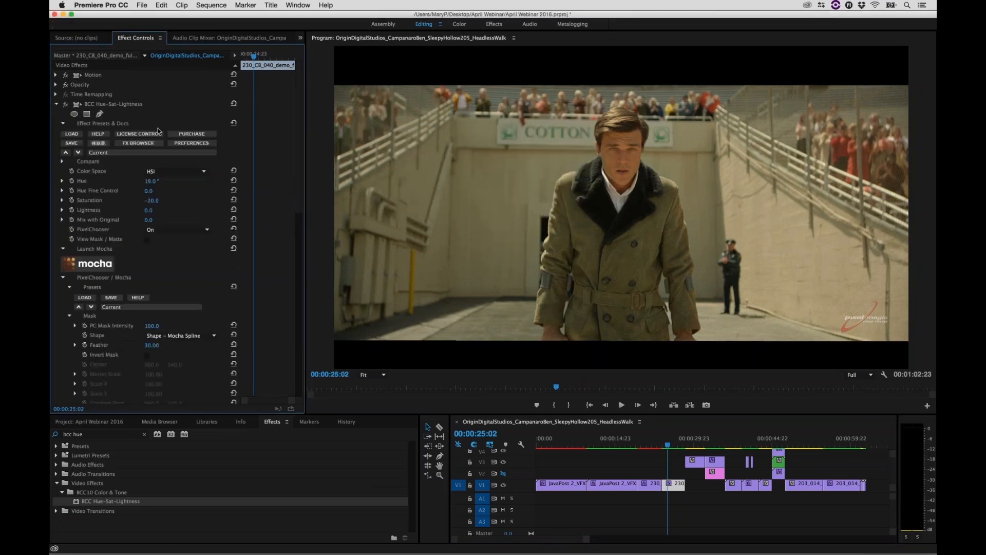
{"action": "left_click", "coordinate": [87, 263]}
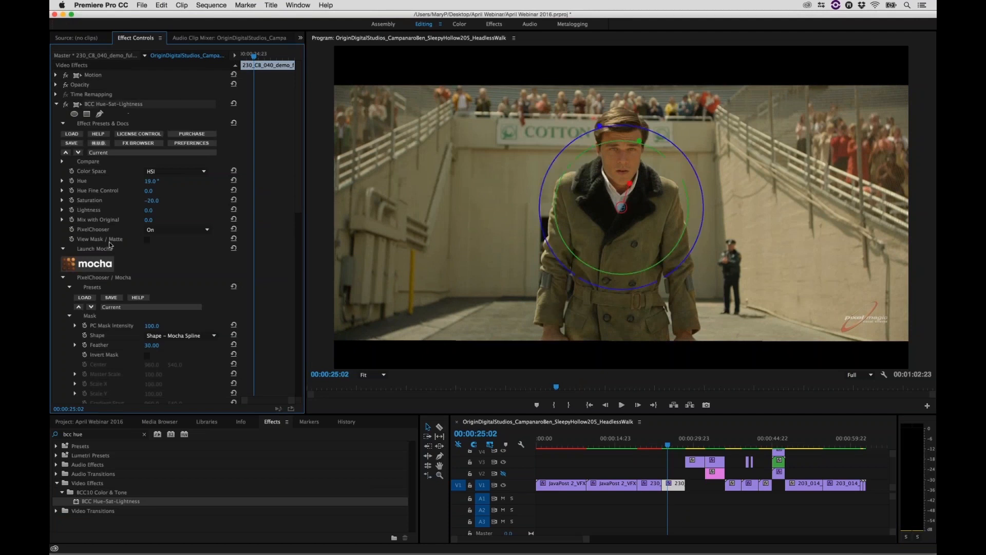
{"action": "left_click", "coordinate": [553, 187]}
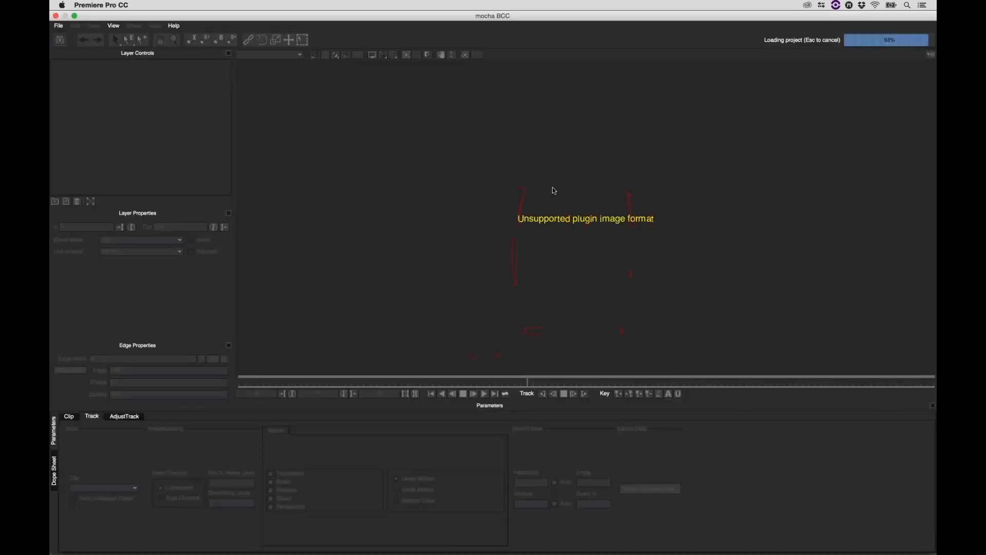
{"action": "left_click", "coordinate": [56, 16]}
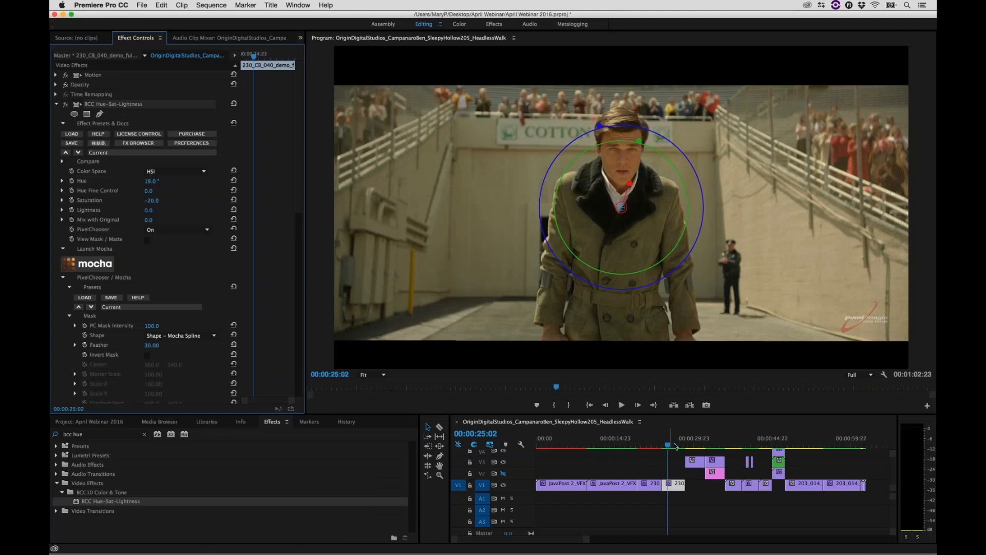
- Preview the theatre shots and park the playhead at 00:00:30:22 on the clip with the green-screen phone
{"action": "left_click", "coordinate": [674, 445]}
{"action": "left_click_drag", "start_coordinate": [674, 446], "coordinate": [719, 456]}
{"action": "left_click", "coordinate": [692, 445]}
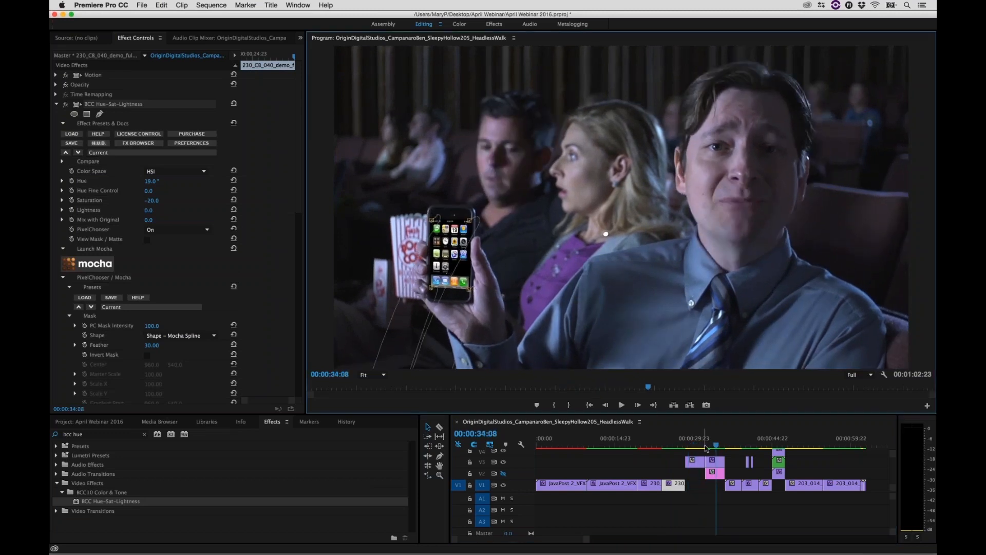
{"action": "left_click_drag", "start_coordinate": [706, 448], "coordinate": [699, 448]}
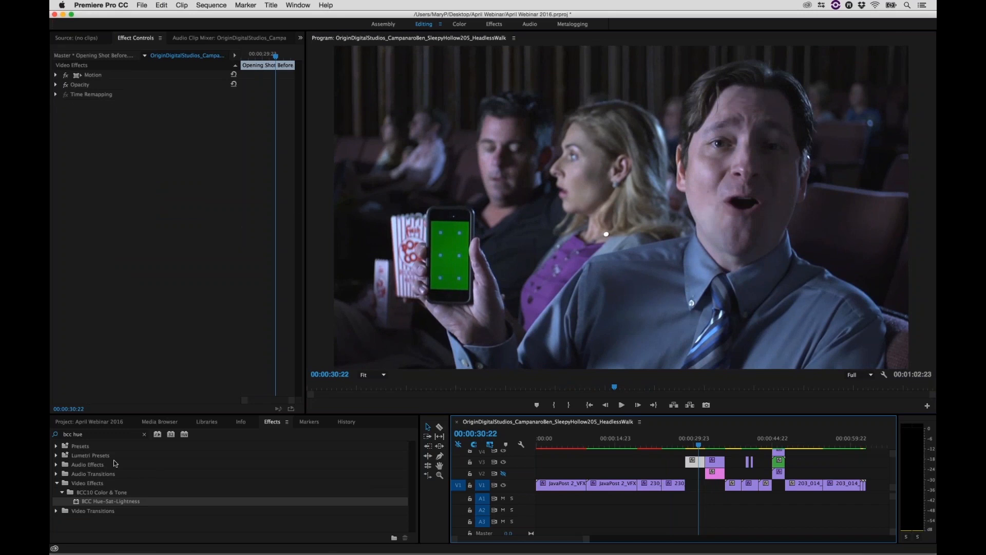
- Search the effects for "pixel" and apply BCC Pixel Chooser to the green-screen phone clip
{"action": "left_click", "coordinate": [143, 436]}
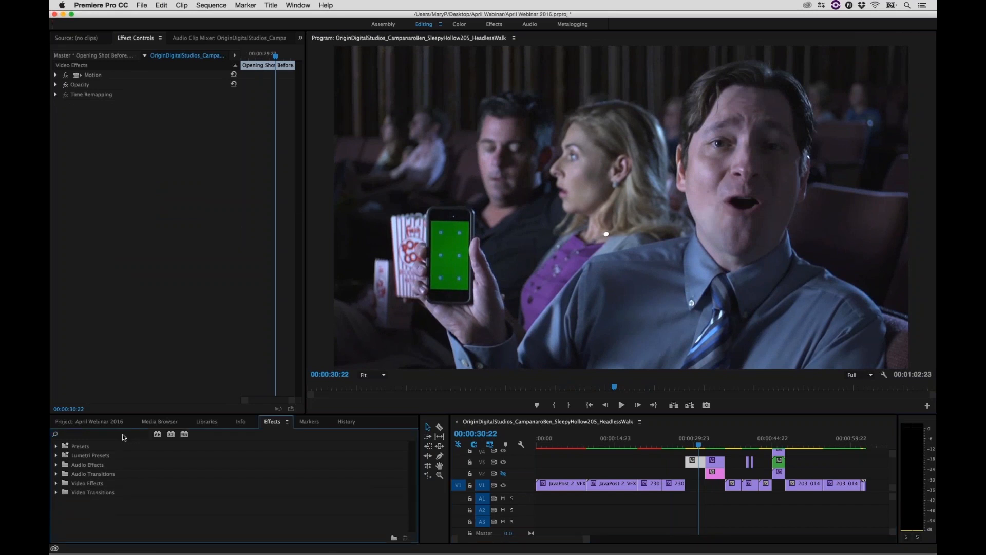
{"action": "type", "text": "pixel"}
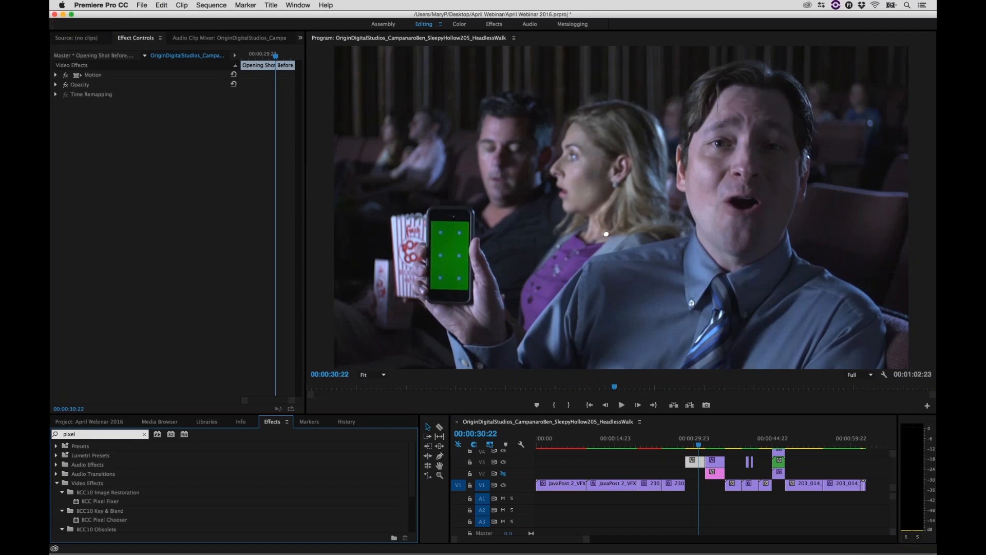
{"action": "left_click", "coordinate": [102, 519]}
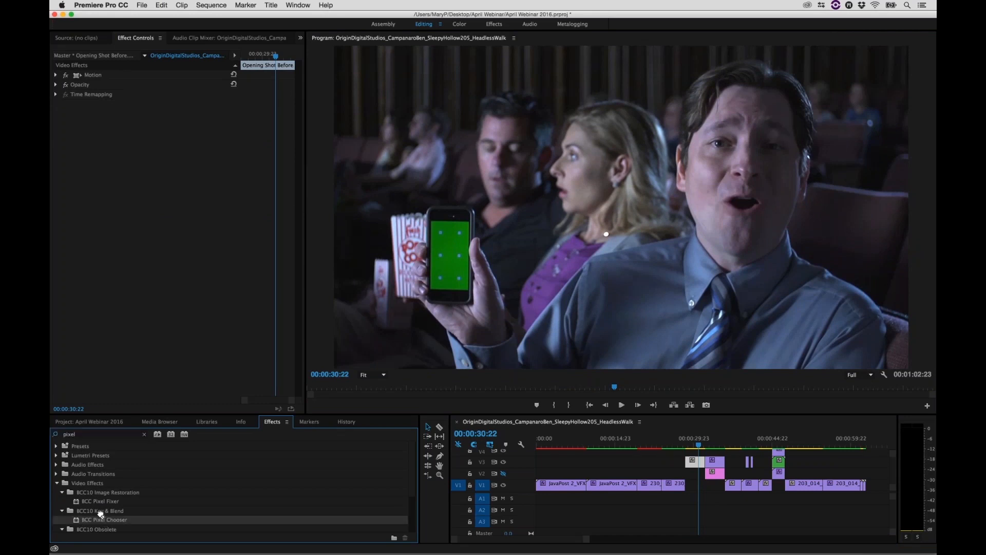
{"action": "left_click_drag", "start_coordinate": [611, 423], "coordinate": [695, 461]}
{"action": "left_click_drag", "start_coordinate": [697, 461], "coordinate": [697, 461]}
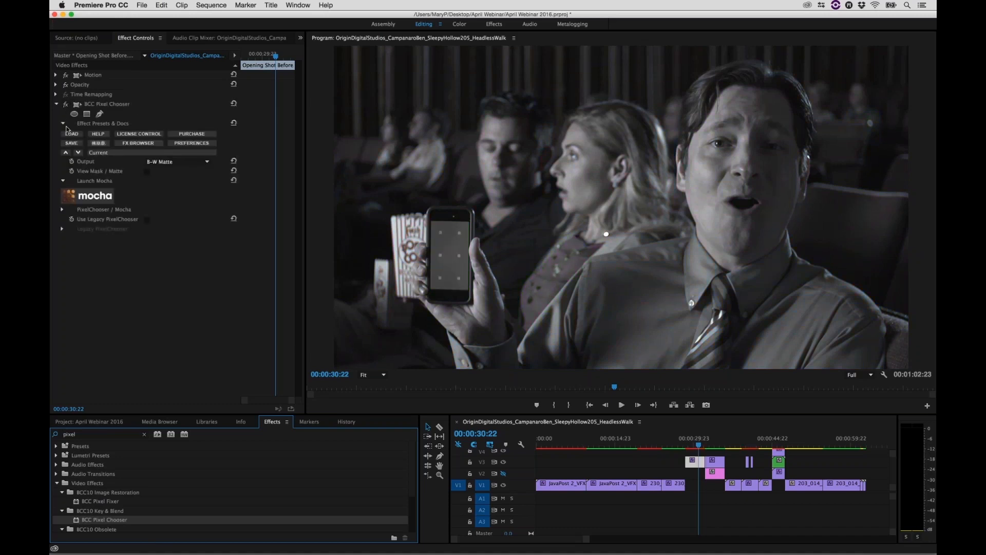
- Launch mocha from the BCC Pixel Chooser effect and go to the last frame, 296
{"action": "left_click", "coordinate": [69, 106]}
{"action": "left_click", "coordinate": [96, 195]}
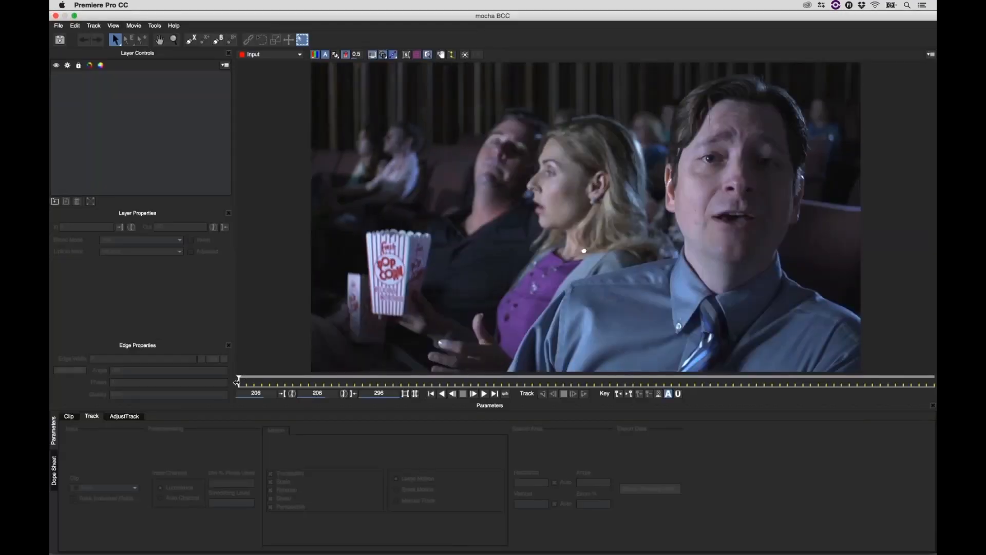
{"action": "left_click_drag", "start_coordinate": [276, 382], "coordinate": [934, 380]}
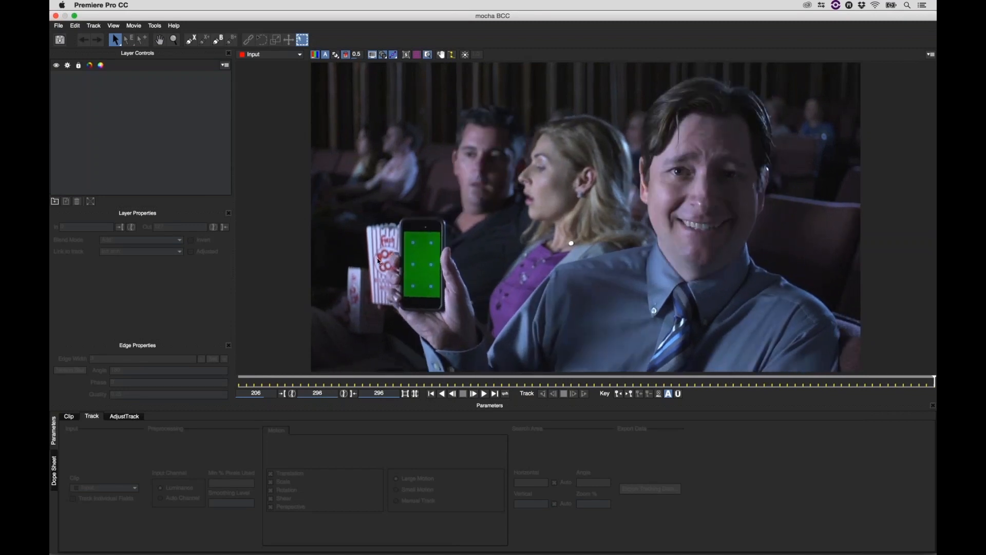
- Draw a four-point X-spline around the outer edge of the phone and adjust its lower-left corner
{"action": "left_click", "coordinate": [174, 39]}
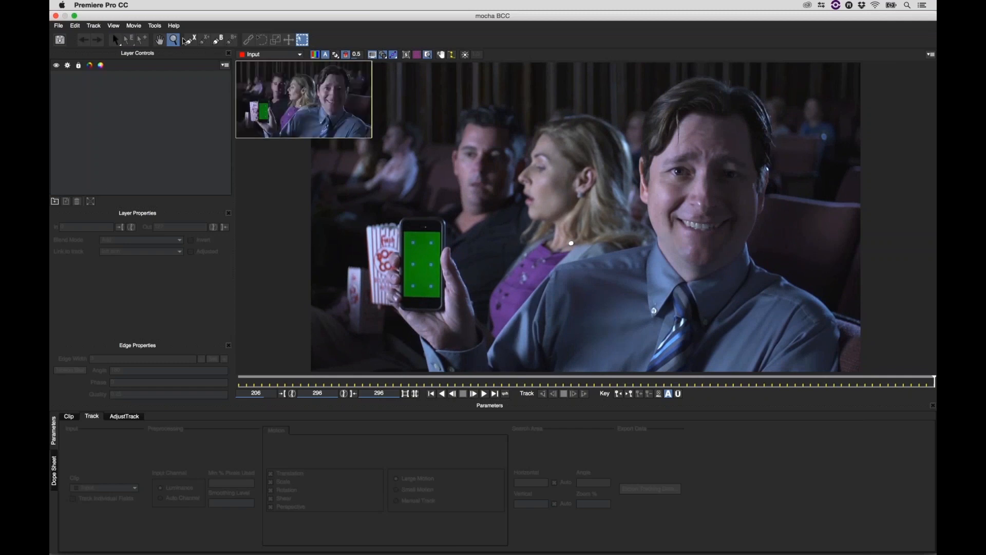
{"action": "left_click", "coordinate": [196, 41]}
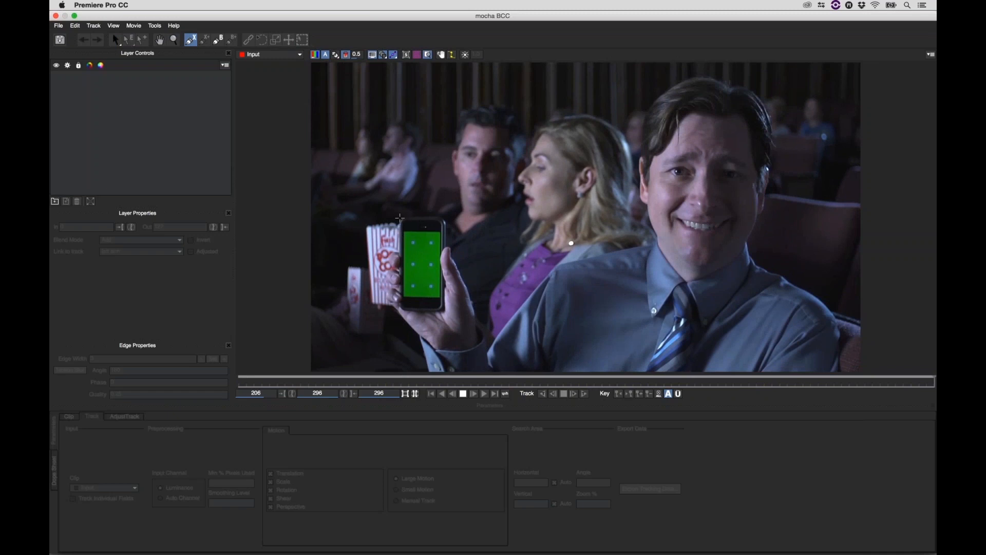
{"action": "left_click", "coordinate": [399, 216]}
{"action": "left_click", "coordinate": [447, 215]}
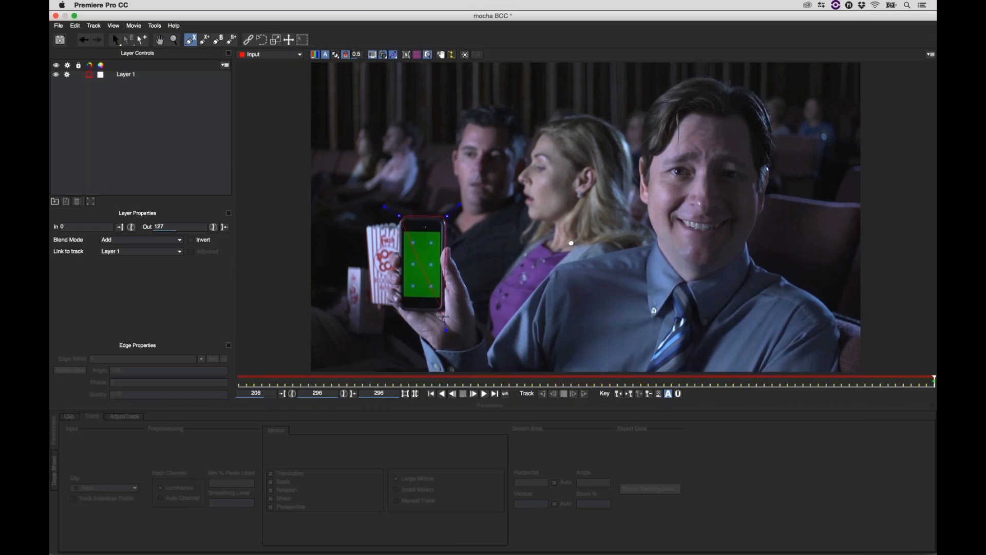
{"action": "left_click", "coordinate": [443, 316]}
{"action": "left_click", "coordinate": [401, 312]}
{"action": "right_click", "coordinate": [400, 313]}
{"action": "right_click", "coordinate": [401, 312]}
{"action": "left_click_drag", "start_coordinate": [400, 312], "coordinate": [397, 312]}
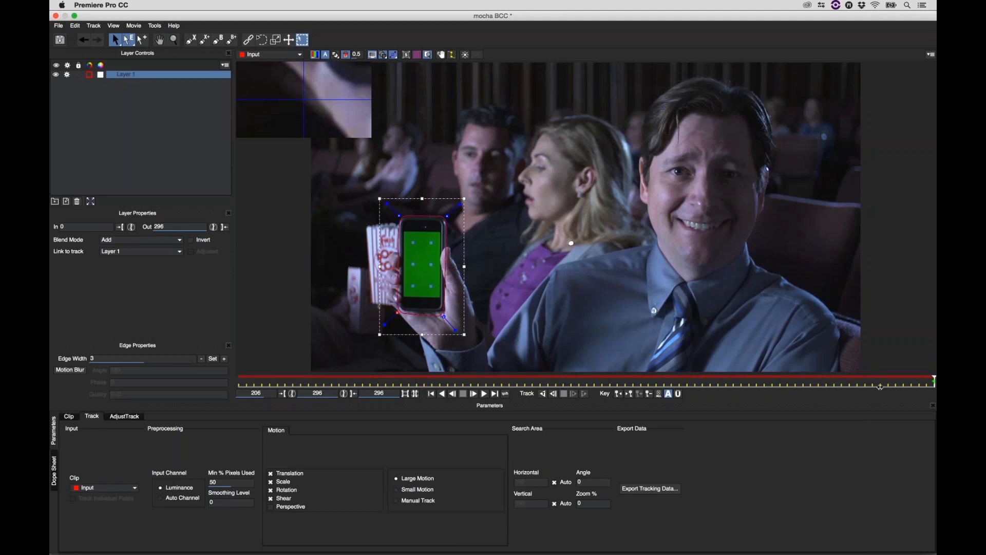
- Add an inner four-point X-spline around the phone's green screen to the same layer
{"action": "left_click", "coordinate": [206, 41]}
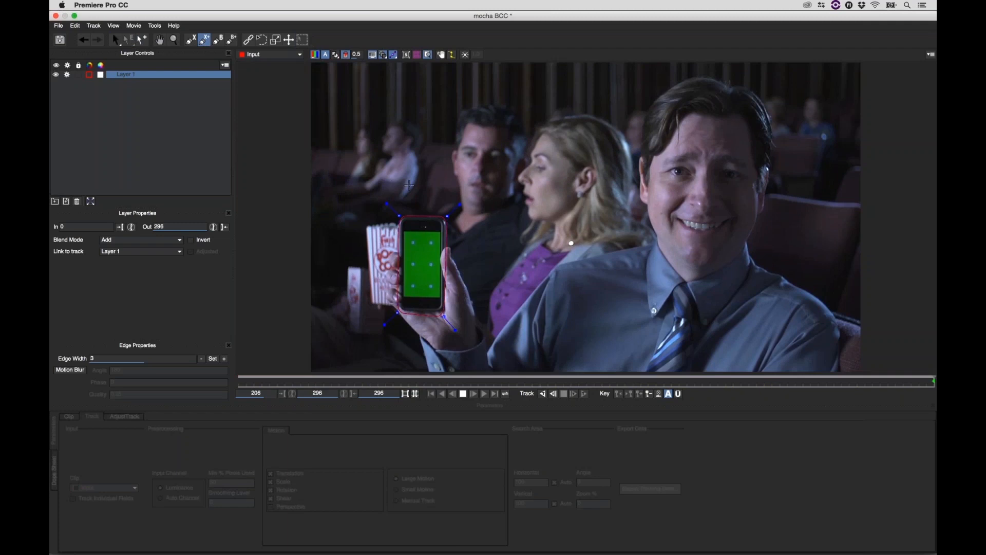
{"action": "left_click", "coordinate": [408, 234]}
{"action": "left_click", "coordinate": [439, 234]}
{"action": "left_click", "coordinate": [434, 290]}
{"action": "left_click", "coordinate": [436, 295]}
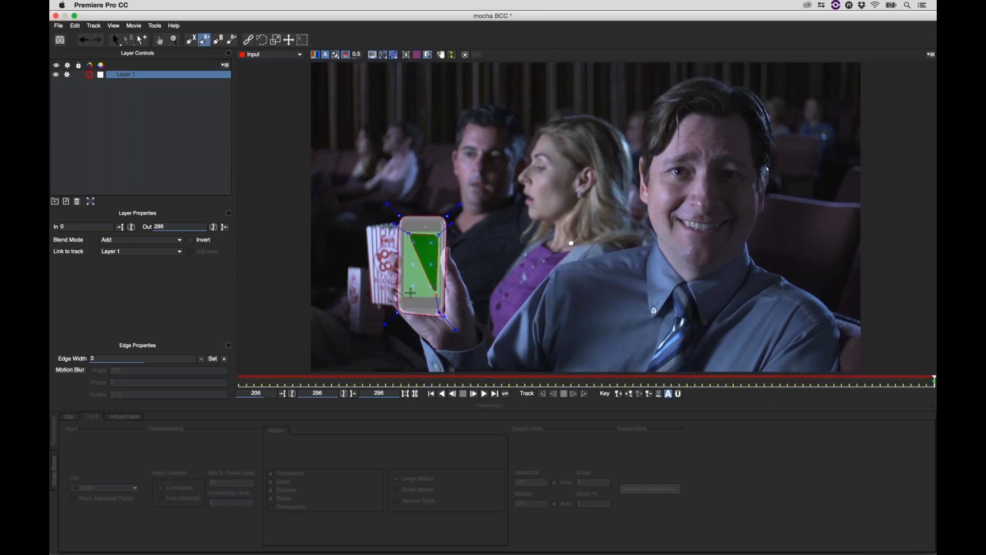
{"action": "left_click", "coordinate": [407, 294]}
{"action": "right_click", "coordinate": [409, 240]}
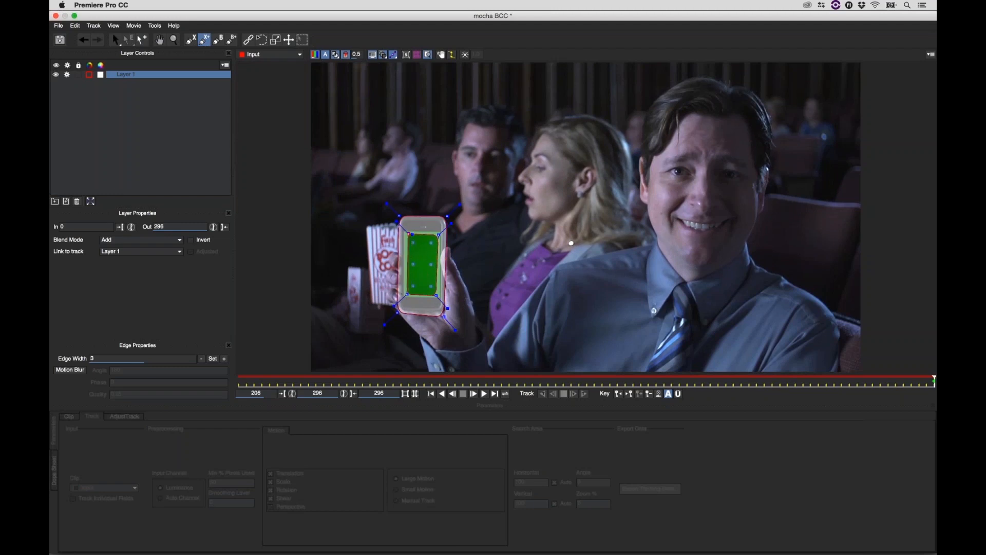
{"action": "key", "text": "s"}
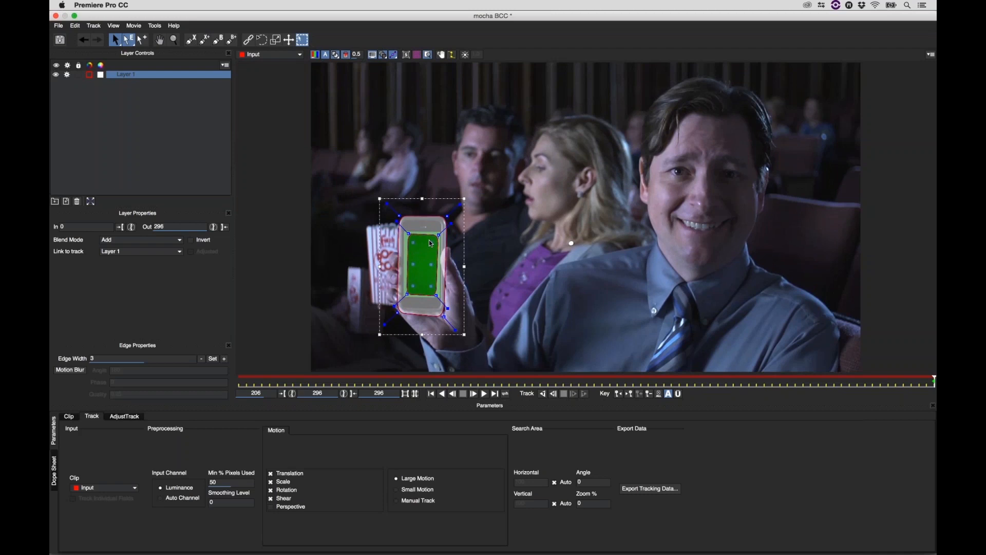
- Undo the inner X-spline around the green screen
{"action": "key", "text": "super+z"}
{"action": "key", "text": "super+z"}
{"action": "key", "text": "super+z"}
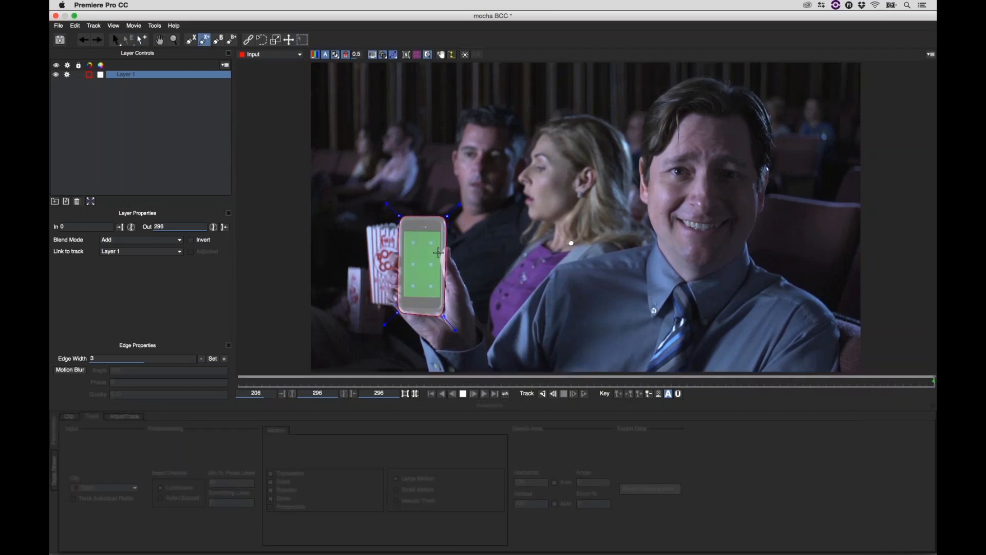
- Hide the layer mattes, show the planar surface and fit its corners to the phone's green screen
{"action": "left_click", "coordinate": [335, 54]}
{"action": "left_click", "coordinate": [406, 54]}
{"action": "left_click", "coordinate": [403, 230]}
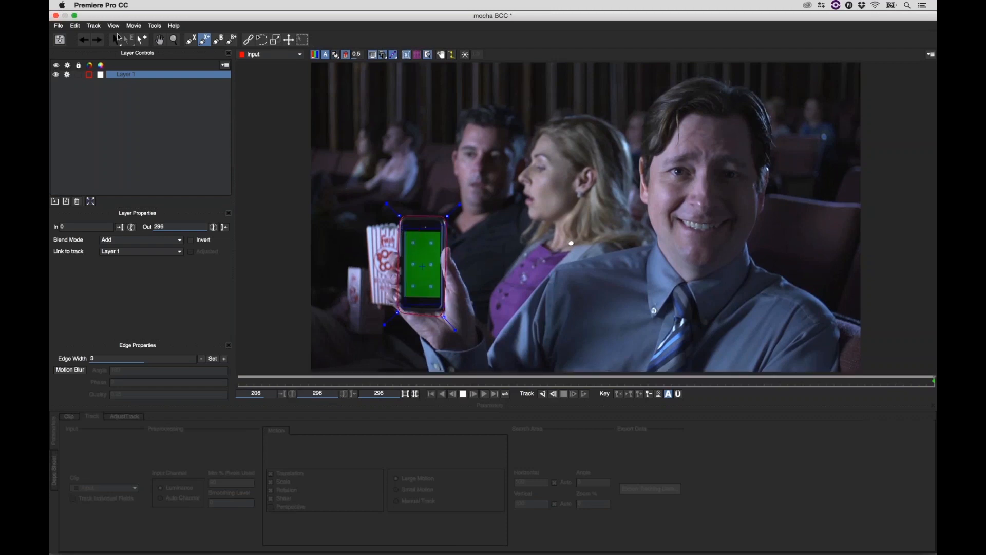
{"action": "left_click", "coordinate": [117, 39]}
{"action": "left_click_drag", "start_coordinate": [421, 226], "coordinate": [403, 231]}
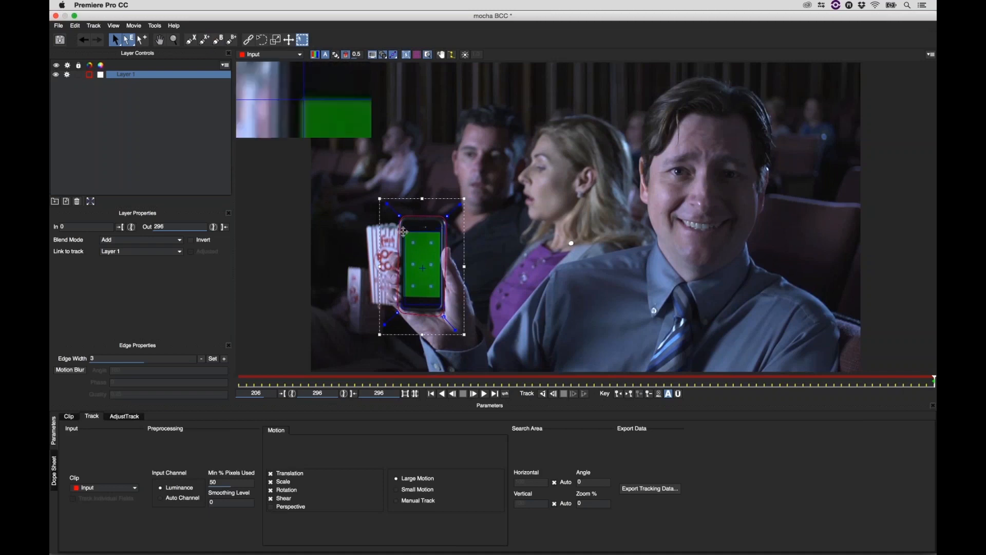
{"action": "left_click_drag", "start_coordinate": [403, 301], "coordinate": [437, 305]}
{"action": "left_click_drag", "start_coordinate": [440, 232], "coordinate": [439, 232]}
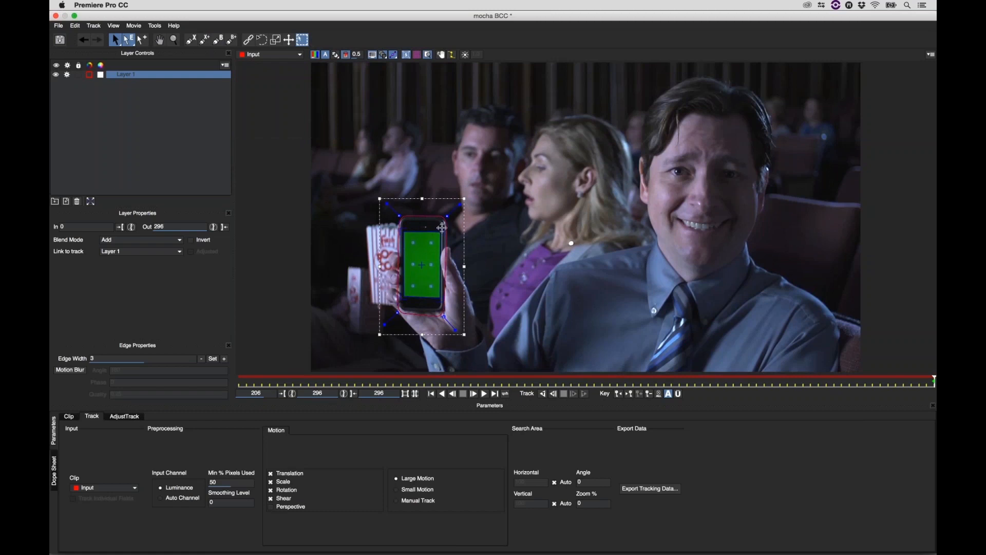
- Enable Perspective in the tracked motion and rename the layer "phone track"
{"action": "left_click", "coordinate": [270, 507]}
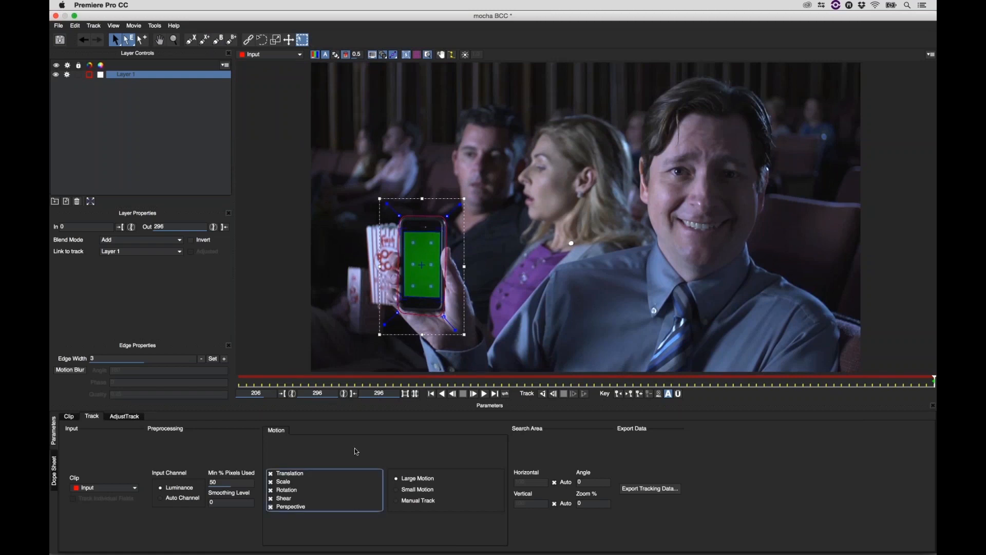
{"action": "double_click", "coordinate": [124, 75]}
{"action": "type", "text": "pl one track"}
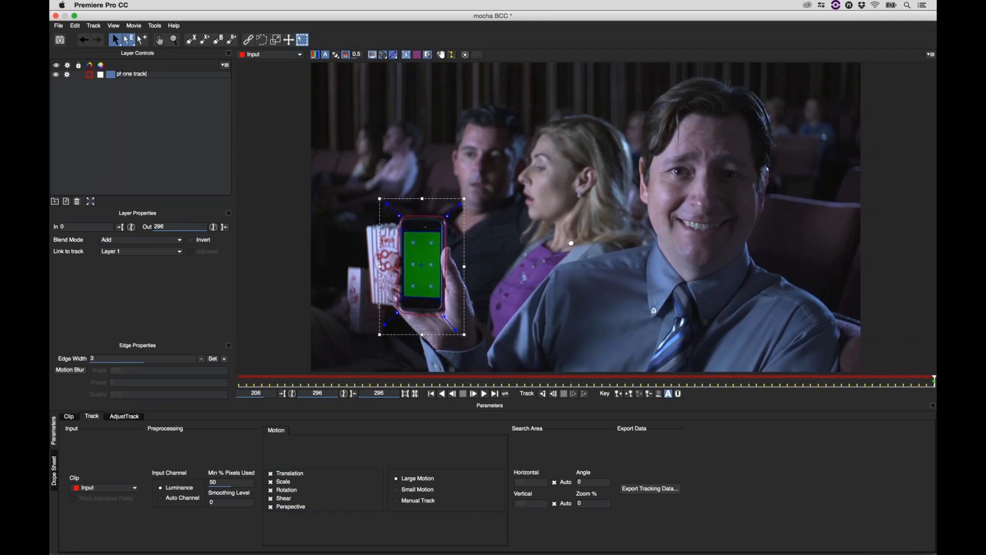
{"action": "key", "text": "Return"}
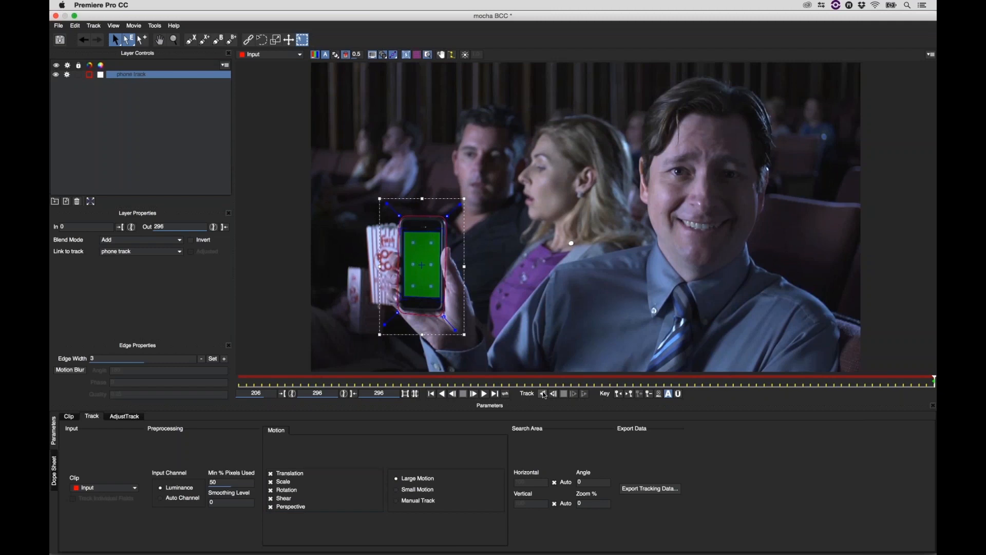
- Track the phone layer backward from frame 296, stop near frame 214, and check the result on the neighbouring frames
{"action": "left_click", "coordinate": [543, 394]}
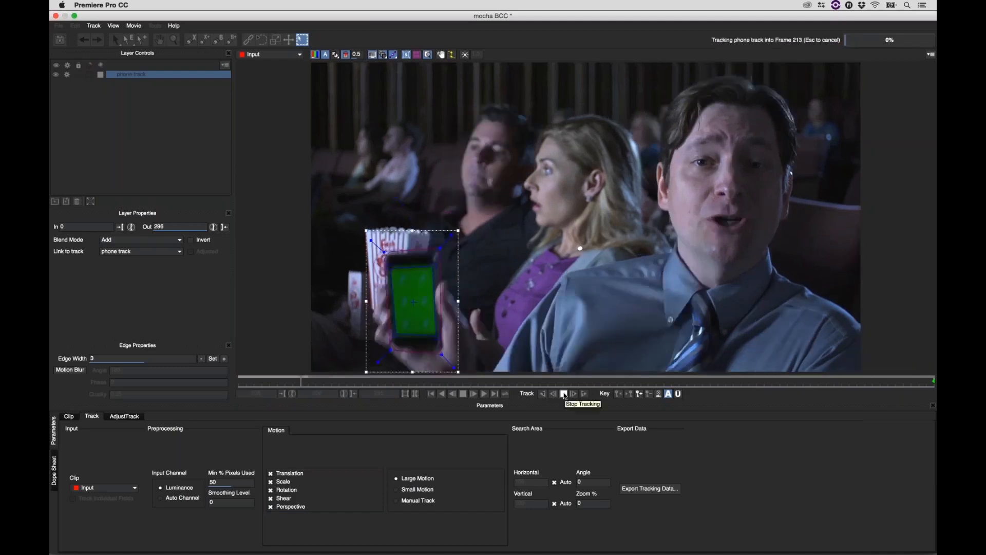
{"action": "left_click", "coordinate": [564, 394]}
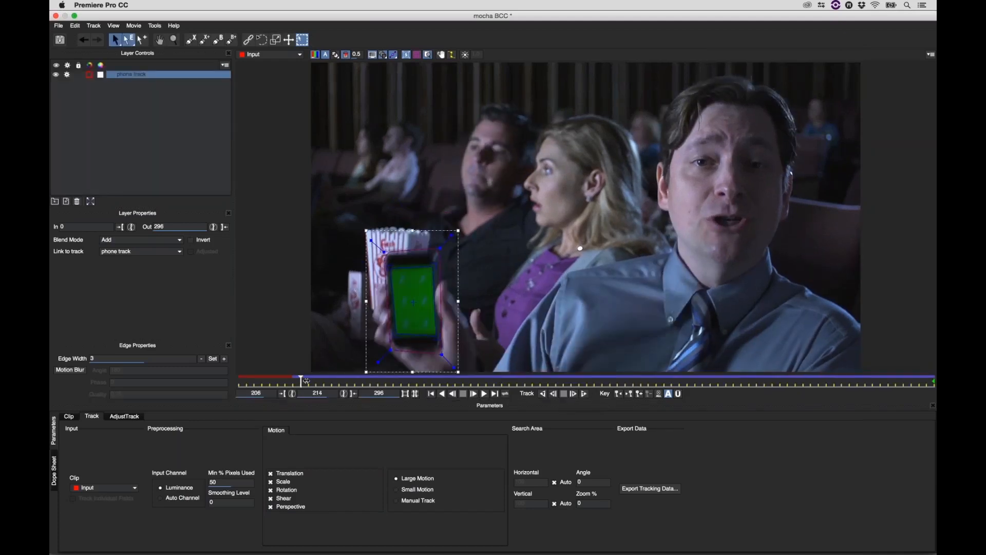
{"action": "left_click_drag", "start_coordinate": [306, 381], "coordinate": [334, 382]}
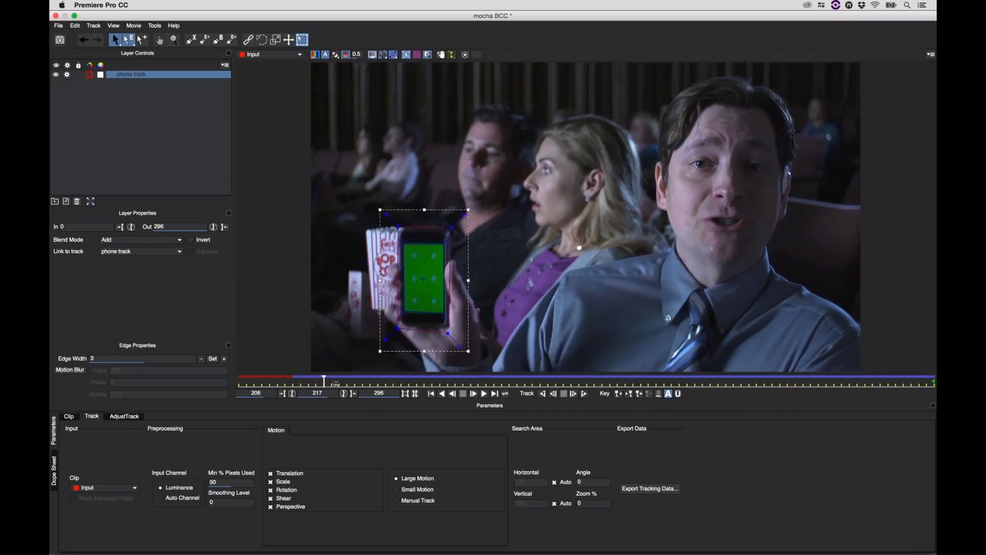
- Try tracking the phone backward from frame 216 with only Translation enabled, and check the planar surface on those frames
{"action": "left_click", "coordinate": [271, 507]}
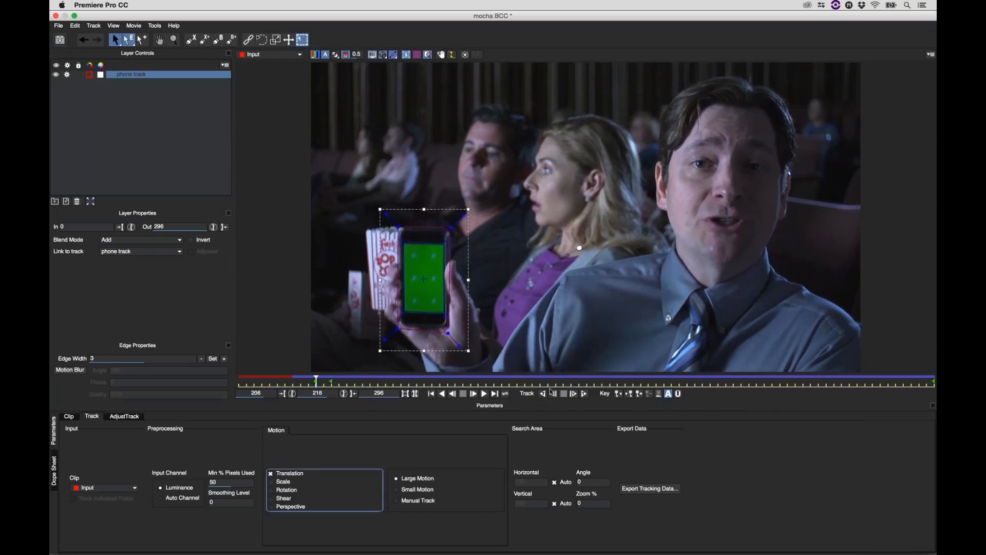
{"action": "left_click", "coordinate": [552, 393]}
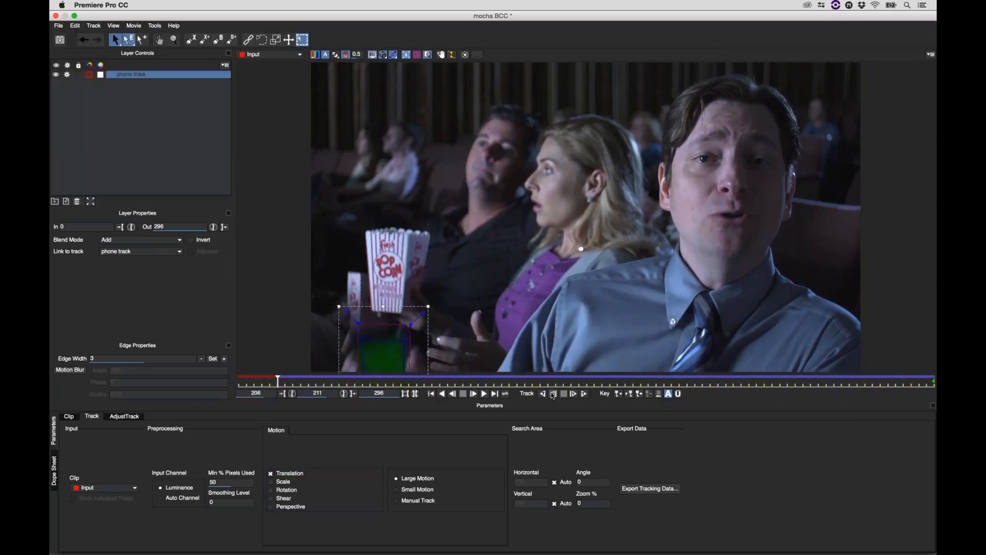
{"action": "left_click", "coordinate": [271, 385]}
{"action": "left_click_drag", "start_coordinate": [270, 385], "coordinate": [316, 385]}
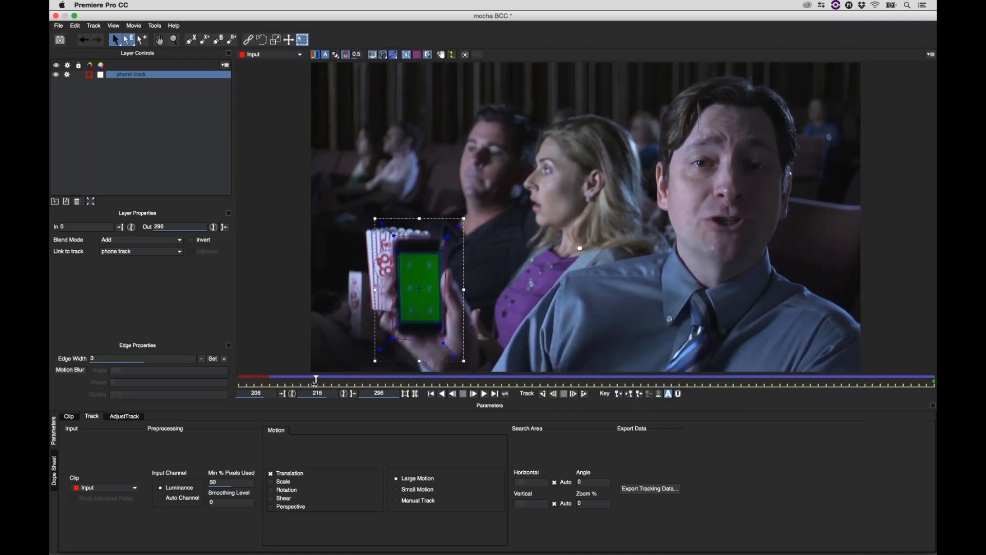
- Enable Scale, Rotation and Shear as well and track the phone backward from frame 216 to frame 210
{"action": "left_click", "coordinate": [279, 498]}
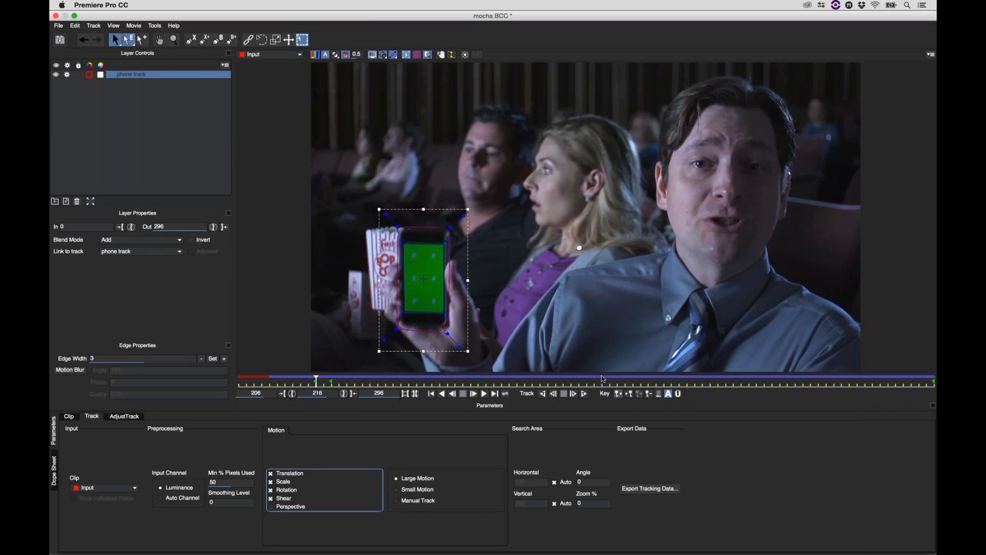
{"action": "left_click", "coordinate": [554, 394]}
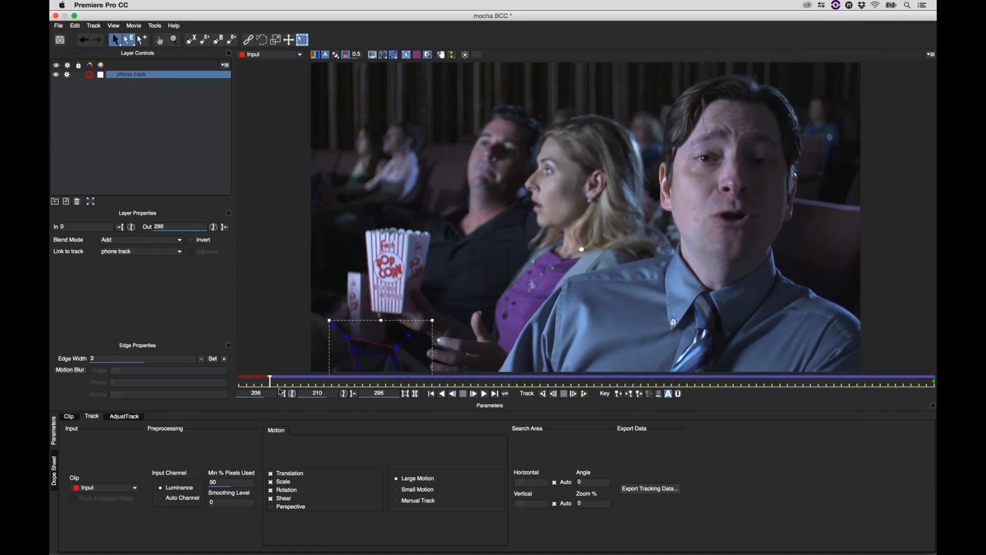
- Limit the tracked motion to Translation at frame 211 and track the phone one frame further back
{"action": "left_click_drag", "start_coordinate": [270, 380], "coordinate": [277, 380]}
{"action": "left_click", "coordinate": [270, 481]}
{"action": "left_click", "coordinate": [271, 489]}
{"action": "left_click", "coordinate": [270, 498]}
{"action": "left_click", "coordinate": [553, 393]}
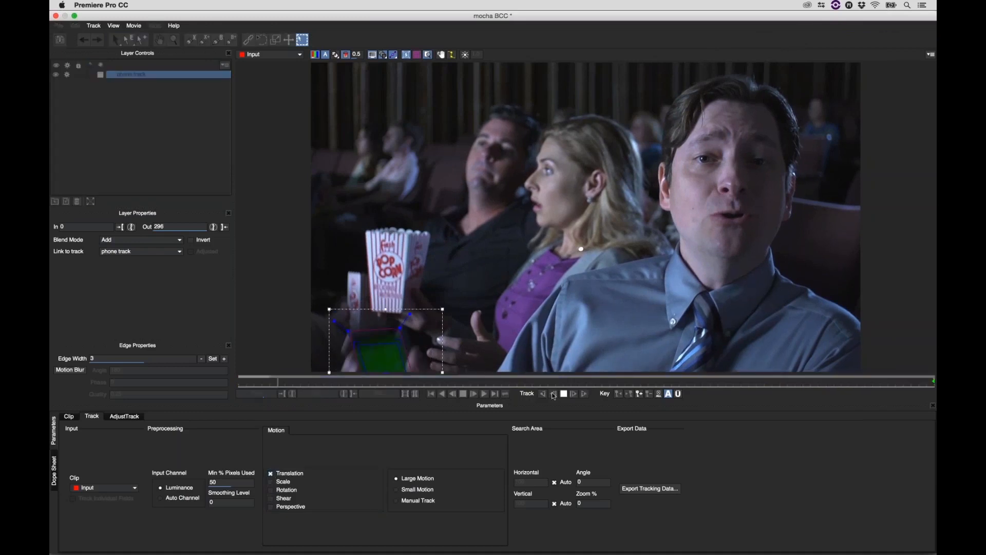
- Check the tracked surface across the clip and switch the phone layer to Manual Track at frame 213
{"action": "key", "text": "x"}
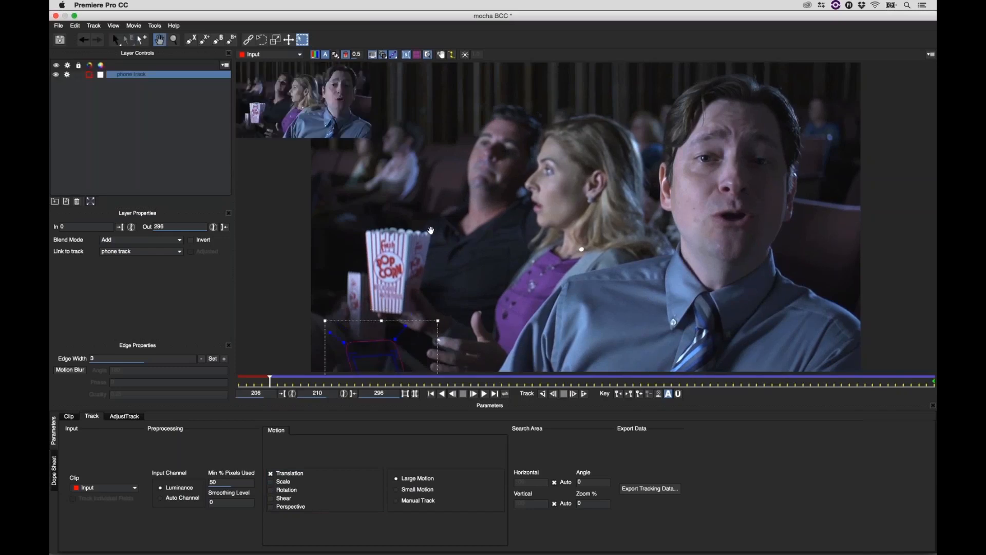
{"action": "left_click_drag", "start_coordinate": [431, 231], "coordinate": [419, 149]}
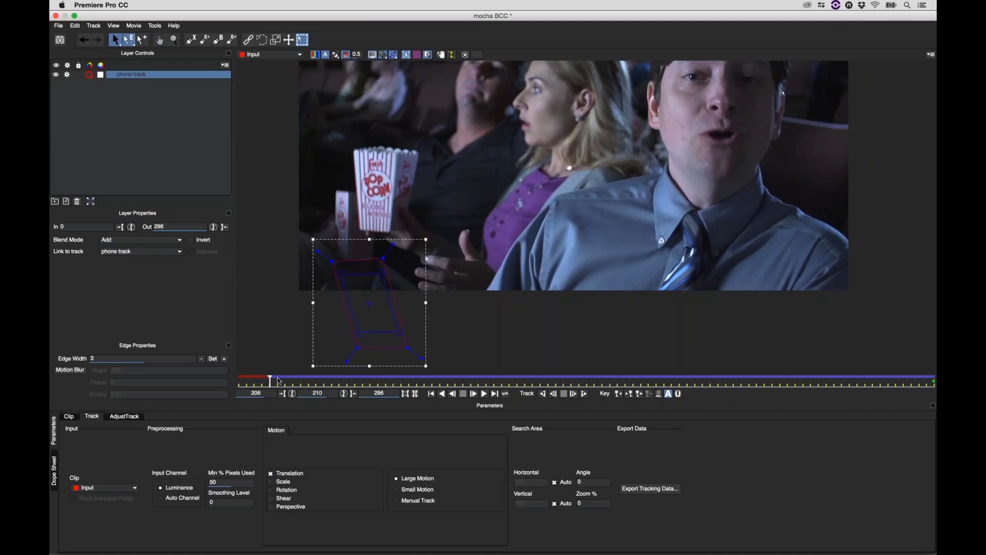
{"action": "left_click_drag", "start_coordinate": [281, 381], "coordinate": [756, 397]}
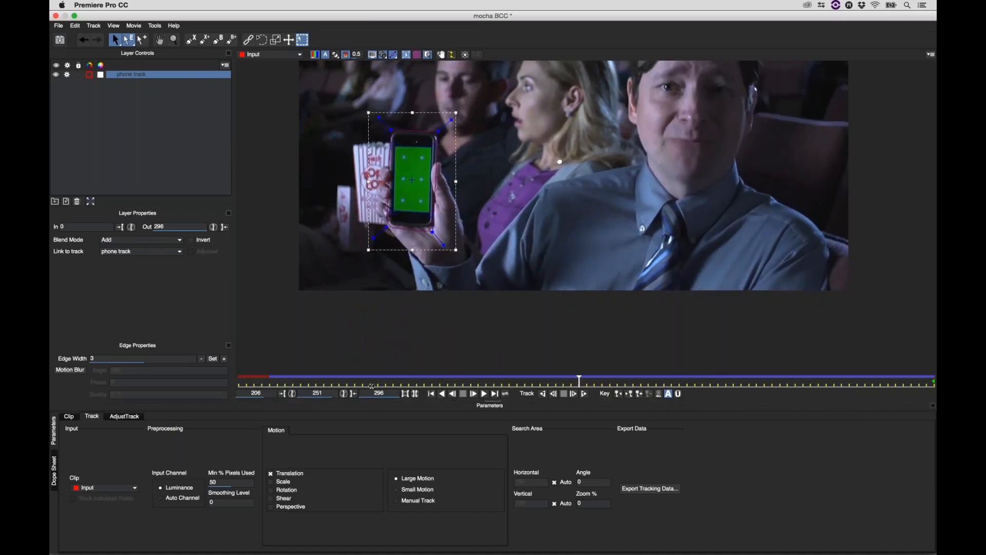
{"action": "left_click", "coordinate": [312, 377]}
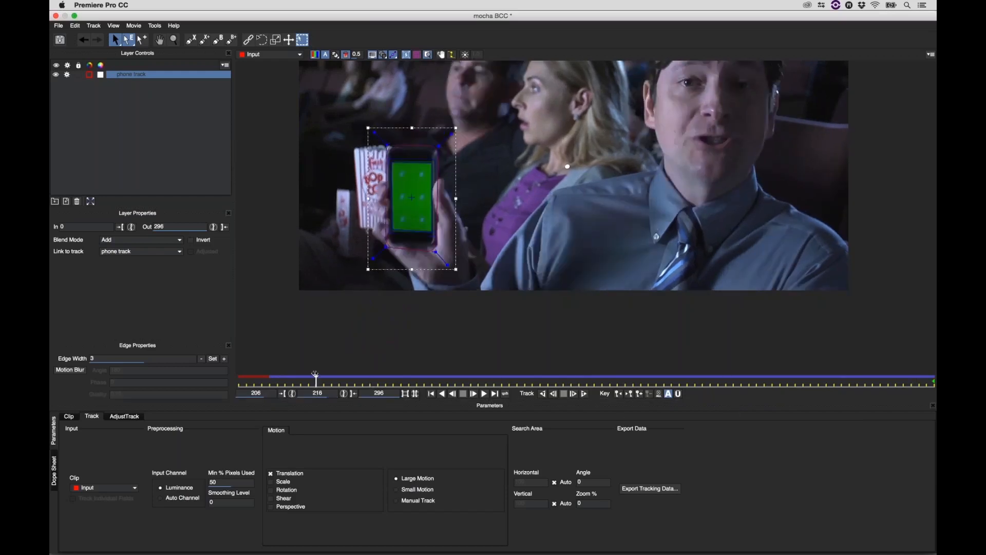
{"action": "left_click_drag", "start_coordinate": [311, 375], "coordinate": [285, 385]}
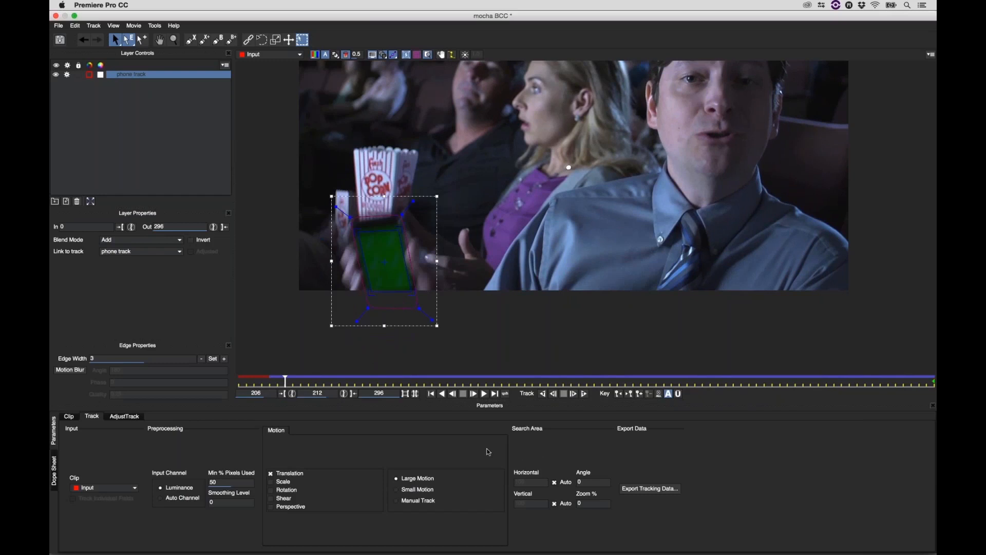
{"action": "left_click", "coordinate": [293, 382]}
{"action": "left_click", "coordinate": [407, 503]}
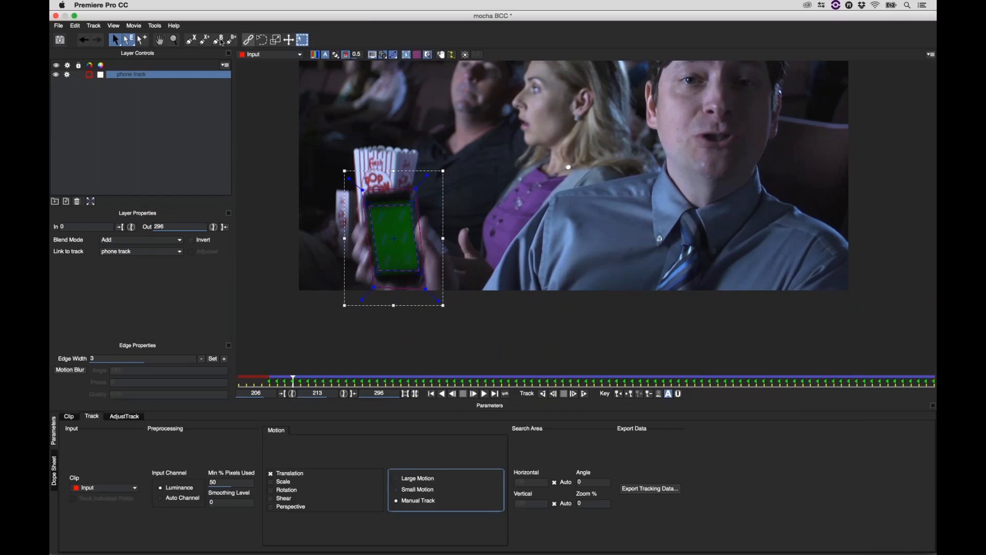
- With Manual Track active on frame 213, raise the planar surface's upper edge toward the top of the phone's green screen
{"action": "left_click", "coordinate": [174, 40]}
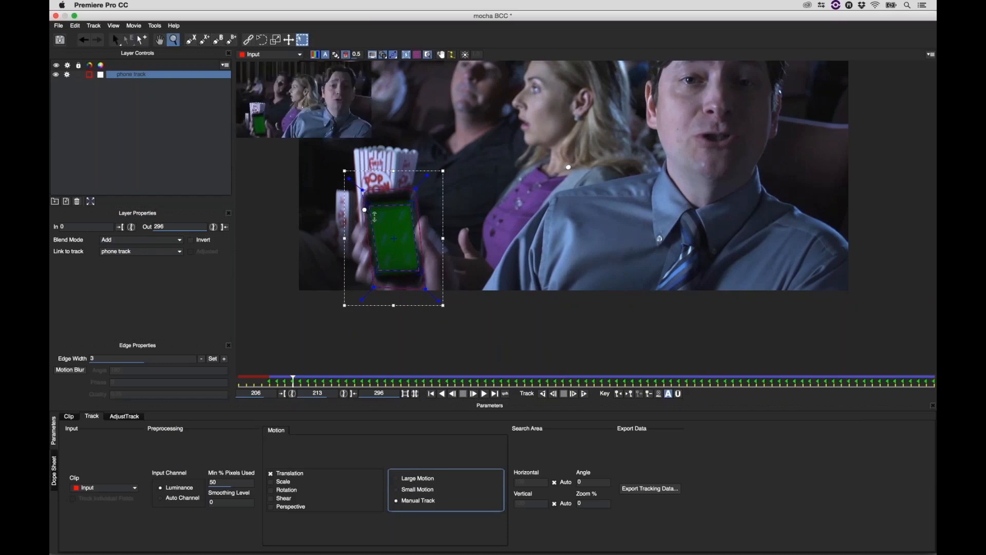
{"action": "left_click_drag", "start_coordinate": [374, 216], "coordinate": [378, 114]}
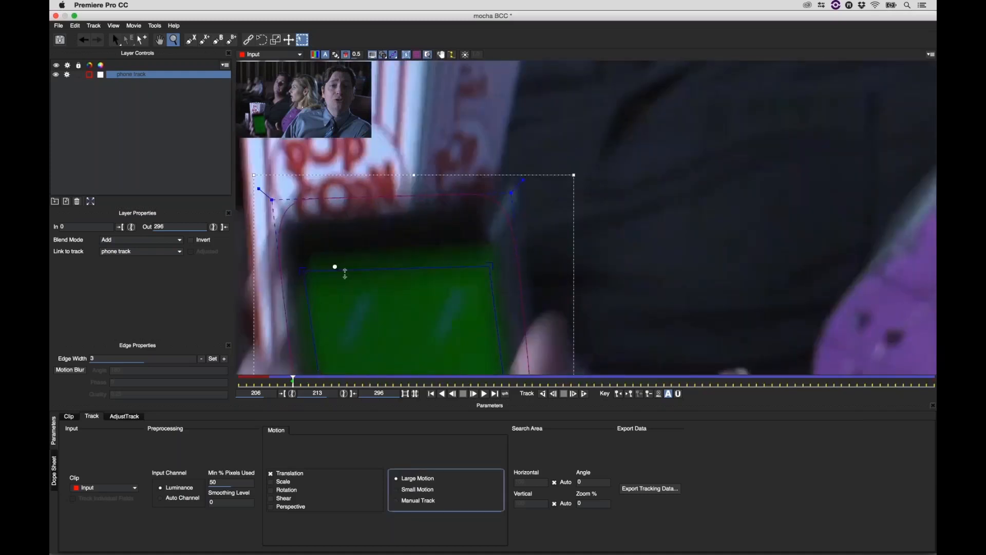
{"action": "left_click", "coordinate": [397, 506]}
{"action": "left_click", "coordinate": [640, 395]}
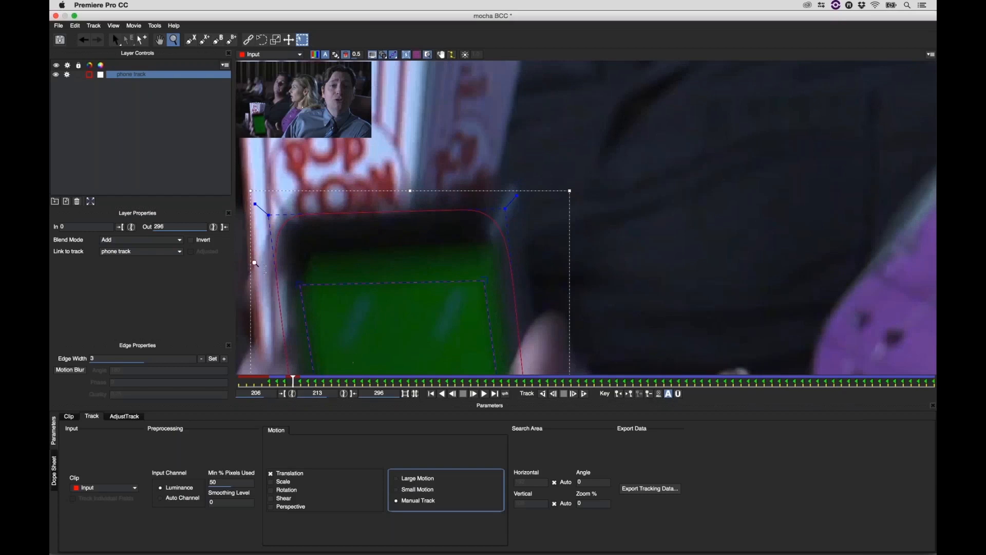
{"action": "key", "text": "s"}
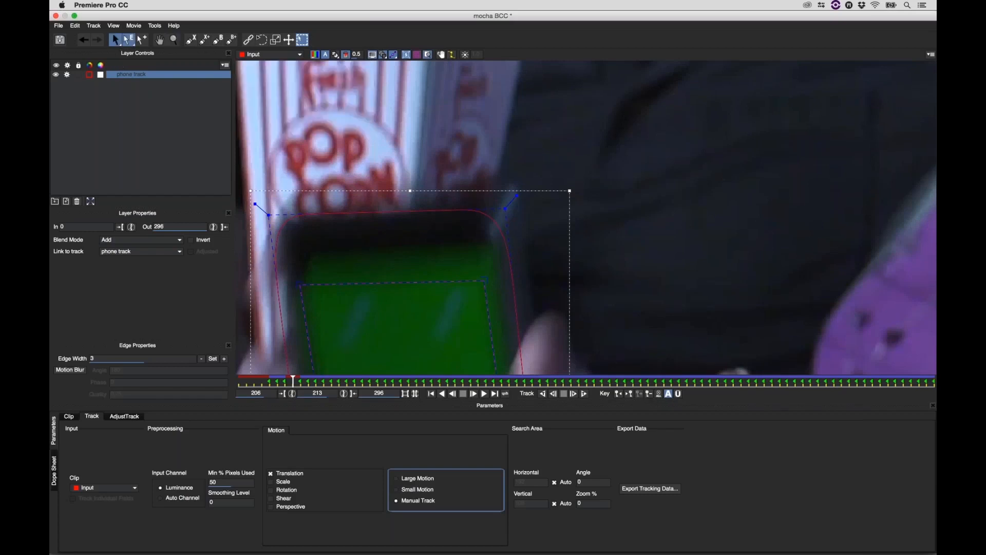
{"action": "left_click_drag", "start_coordinate": [367, 283], "coordinate": [375, 252]}
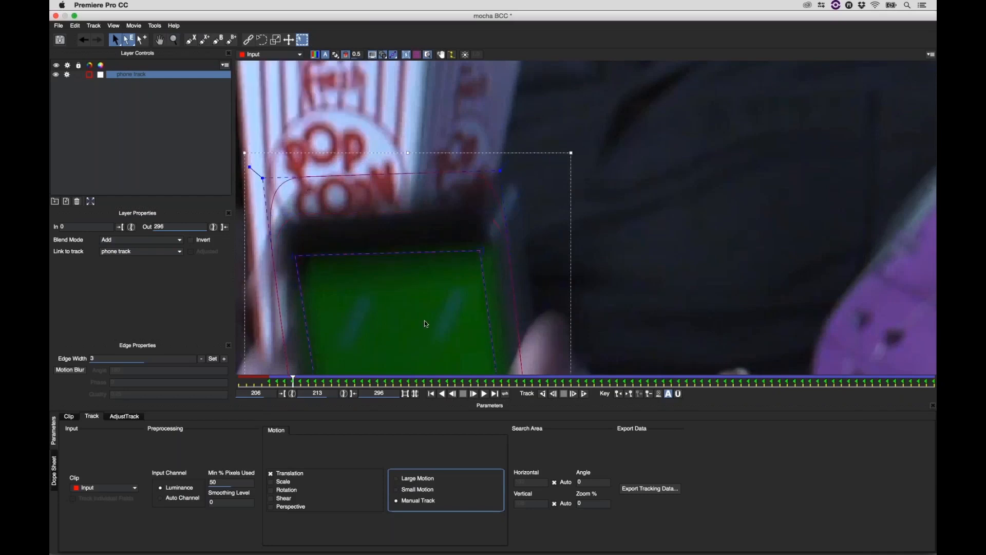
{"action": "left_click", "coordinate": [300, 381]}
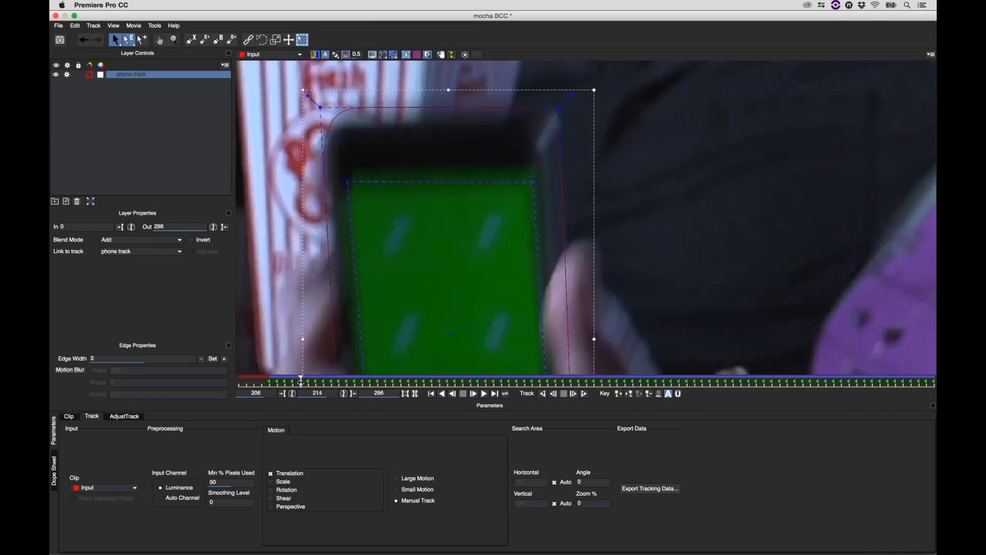
{"action": "mouse_move", "coordinate": [301, 382]}
{"action": "left_mouse_down"}
{"action": "mouse_move", "coordinate": [284, 385]}
{"action": "mouse_move", "coordinate": [293, 383]}
{"action": "left_mouse_up"}
- Nudge the planar surface's corner on frame 211, lower its upper edge on frame 210, and check the neighbouring frames
{"action": "key", "text": "x"}
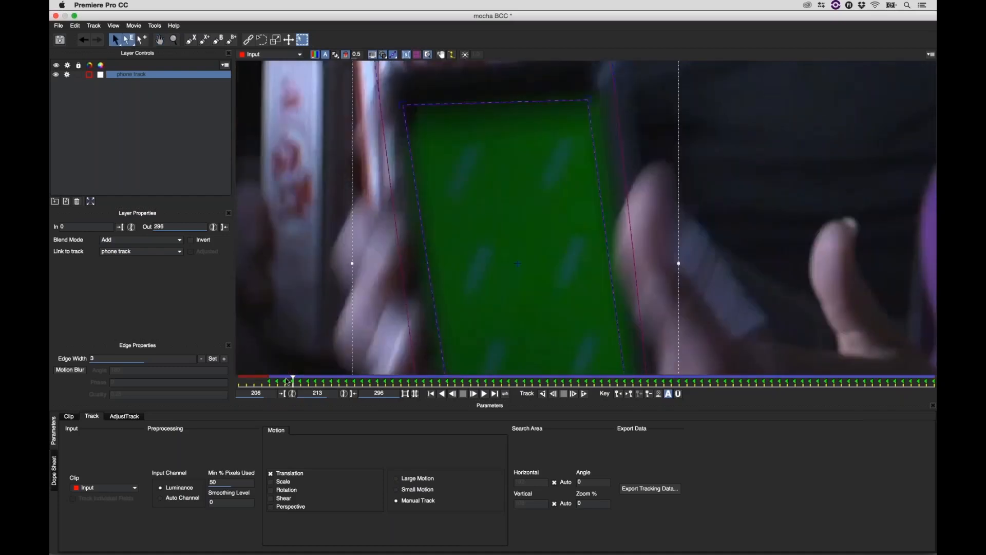
{"action": "left_click_drag", "start_coordinate": [285, 380], "coordinate": [278, 380]}
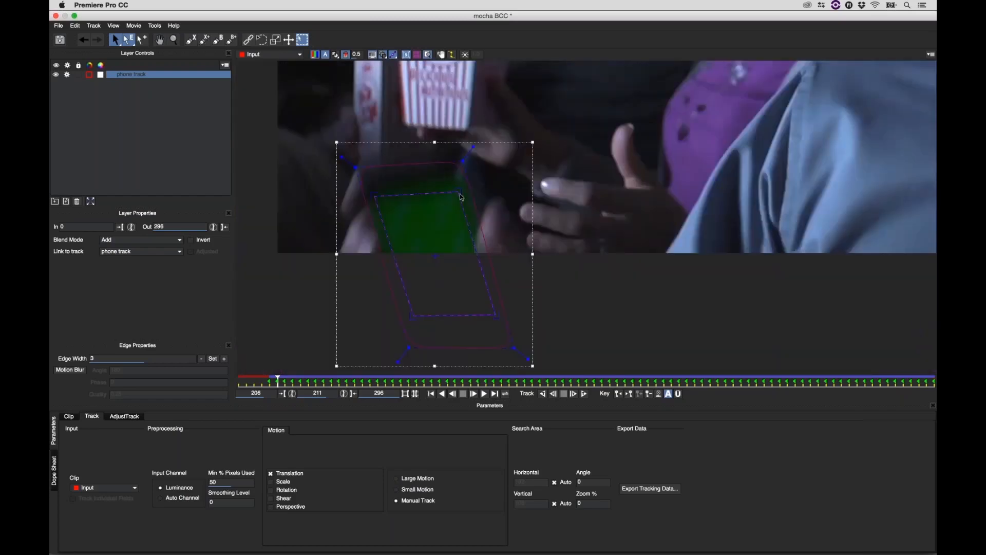
{"action": "left_click_drag", "start_coordinate": [460, 193], "coordinate": [457, 193]}
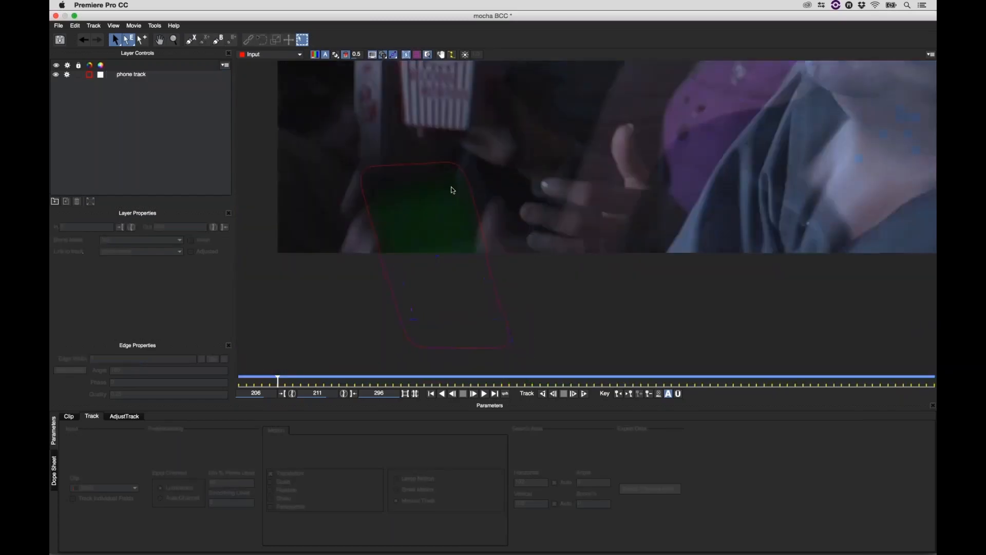
{"action": "left_click", "coordinate": [266, 382]}
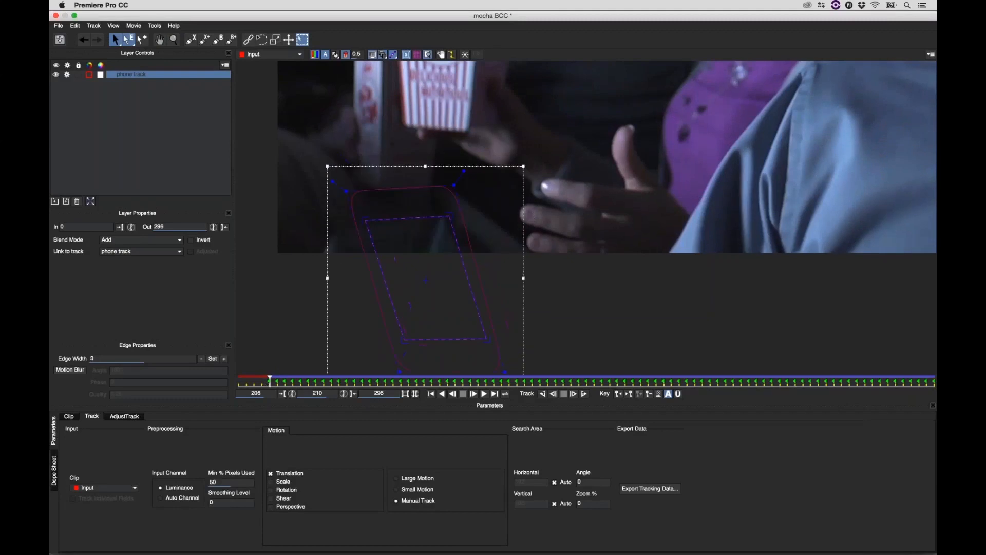
{"action": "left_click_drag", "start_coordinate": [412, 215], "coordinate": [421, 260]}
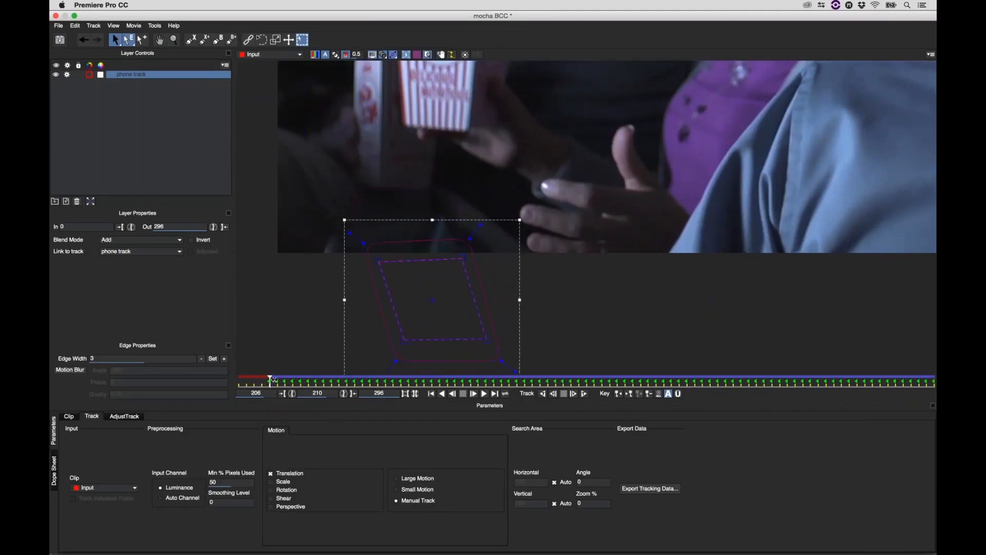
{"action": "mouse_move", "coordinate": [274, 379]}
{"action": "left_mouse_down"}
{"action": "mouse_move", "coordinate": [378, 391]}
{"action": "mouse_move", "coordinate": [262, 387]}
{"action": "left_mouse_up"}
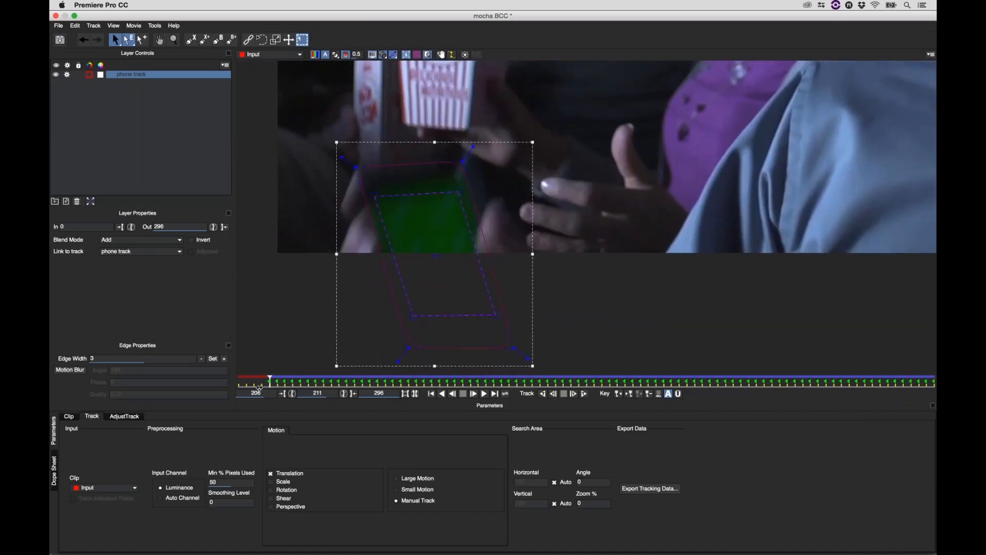
{"action": "left_click_drag", "start_coordinate": [260, 389], "coordinate": [308, 383]}
- Fine-tune the planar surface's edges and corners on frame 272 to fit the phone's green screen
{"action": "key", "text": "z"}
{"action": "left_click_drag", "start_coordinate": [593, 200], "coordinate": [604, 207]}
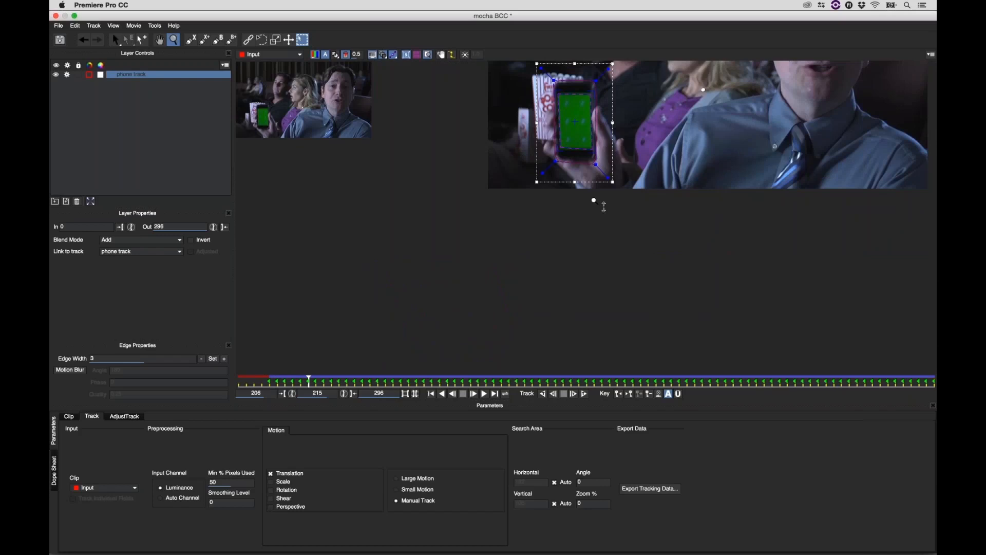
{"action": "key", "text": "x"}
{"action": "left_click_drag", "start_coordinate": [673, 72], "coordinate": [520, 185]}
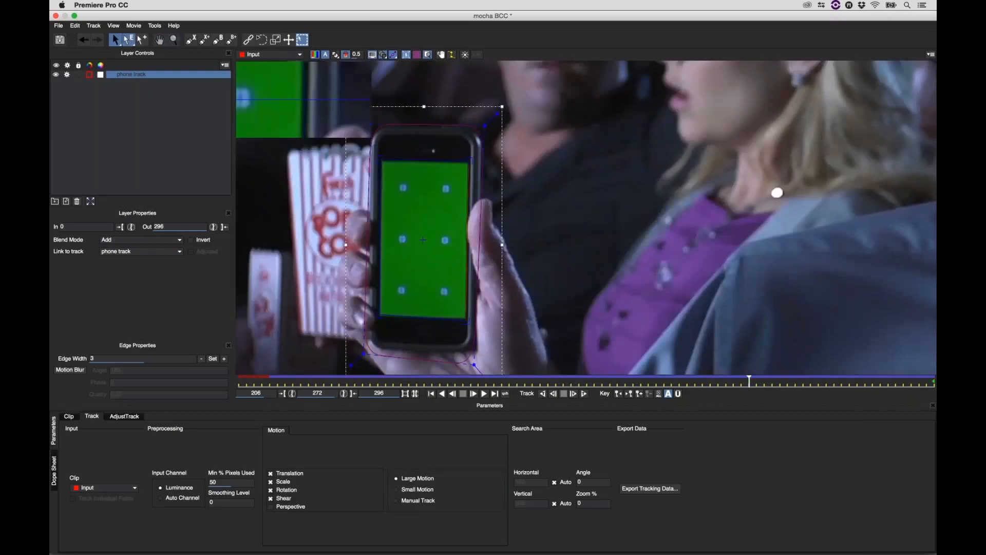
{"action": "left_click_drag", "start_coordinate": [470, 189], "coordinate": [472, 189]}
{"action": "left_click_drag", "start_coordinate": [379, 214], "coordinate": [377, 214]}
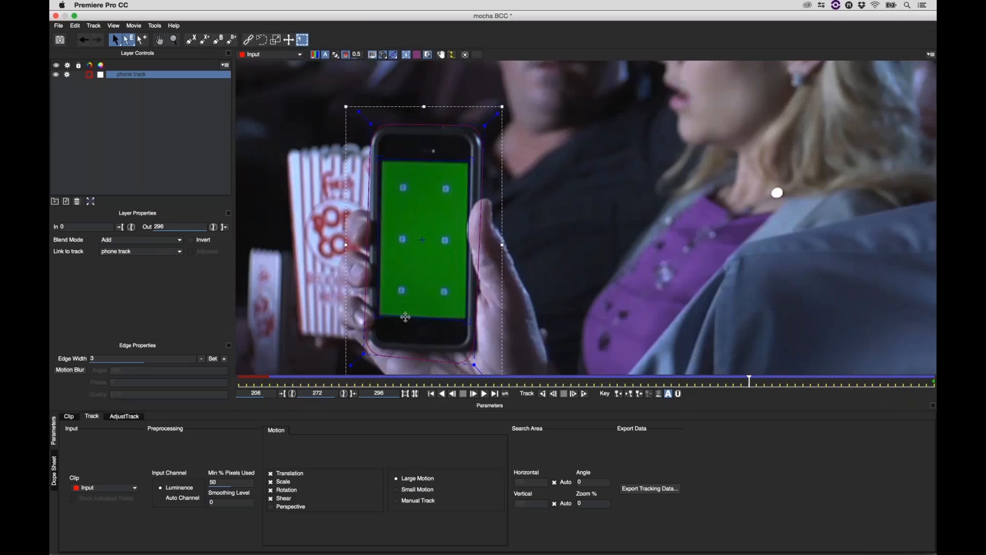
{"action": "left_click_drag", "start_coordinate": [406, 317], "coordinate": [405, 318]}
{"action": "left_click_drag", "start_coordinate": [463, 322], "coordinate": [463, 322]}
{"action": "left_click_drag", "start_coordinate": [377, 158], "coordinate": [378, 155]}
- Check the planar surface's fit through the clip around frames 214 and 232, and save the mocha project
{"action": "left_click_drag", "start_coordinate": [762, 380], "coordinate": [416, 330]}
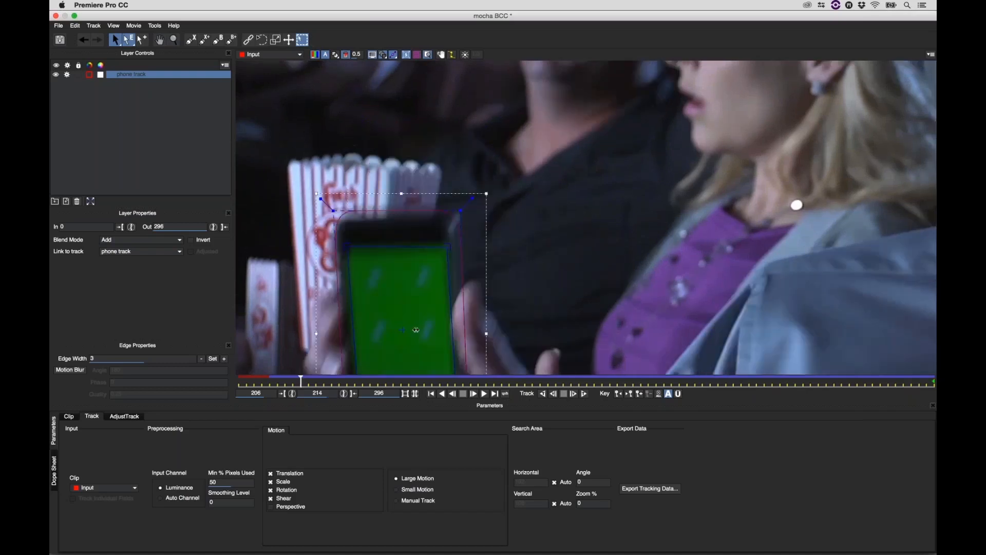
{"action": "left_click", "coordinate": [592, 381]}
{"action": "left_click_drag", "start_coordinate": [588, 380], "coordinate": [440, 383]}
{"action": "left_click", "coordinate": [440, 54]}
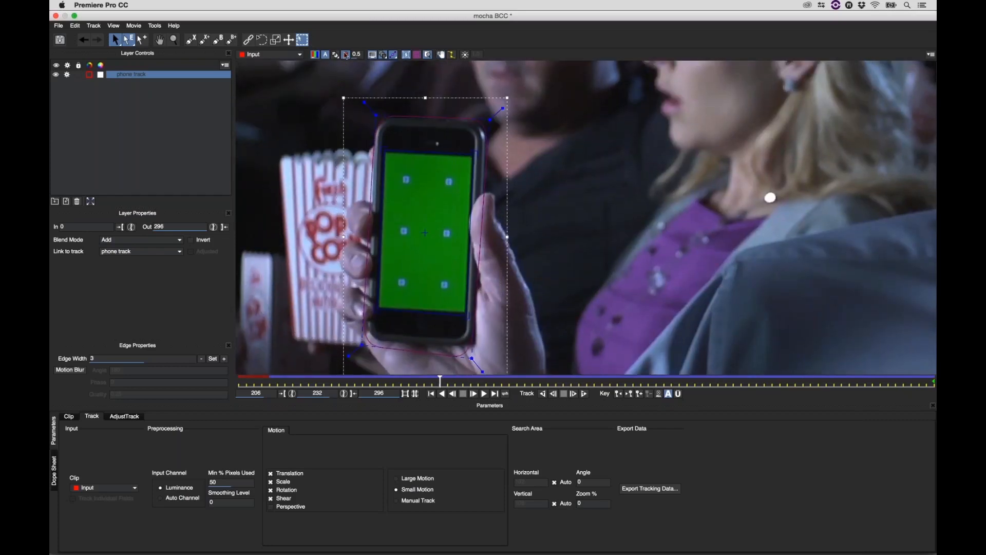
{"action": "left_click", "coordinate": [60, 40]}
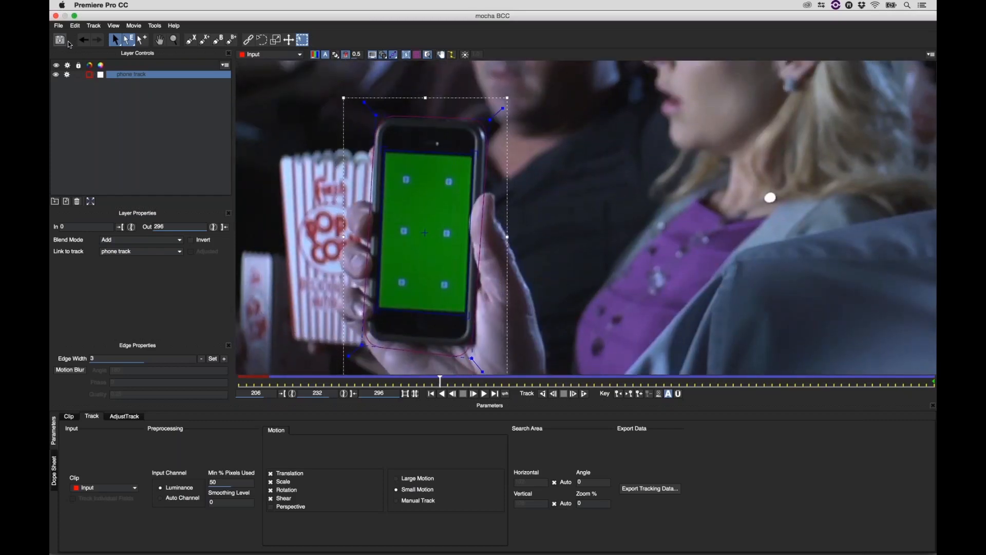
- Export the phone's tracking data in Boris FX BCC Corner Pin format as bcccorner.txt on the Desktop, overwriting the existing file
{"action": "left_click", "coordinate": [648, 487]}
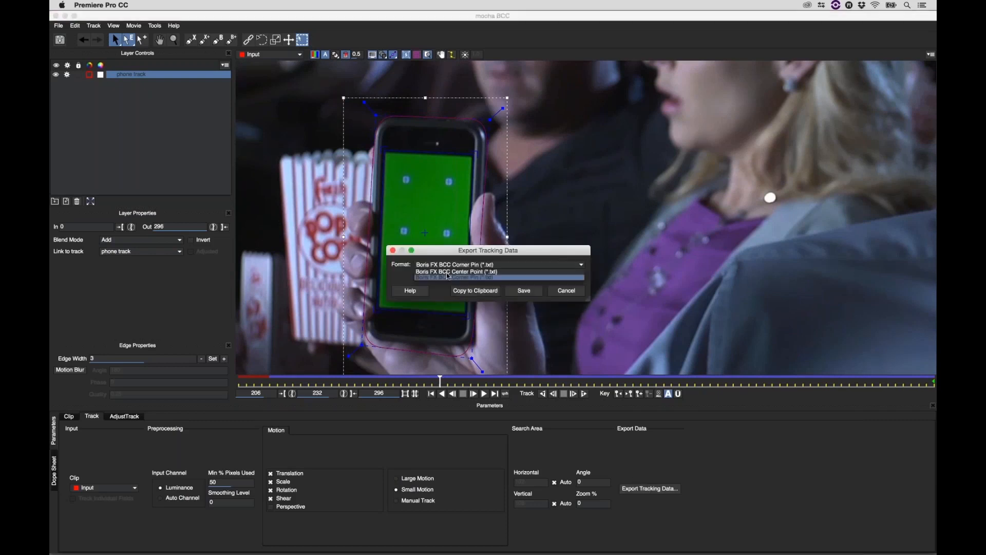
{"action": "left_click", "coordinate": [518, 295]}
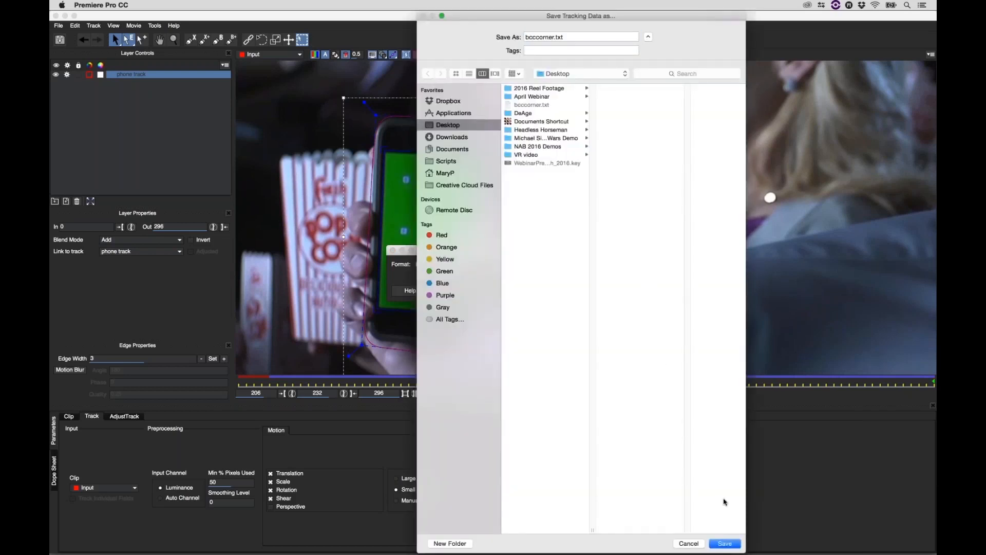
{"action": "left_click", "coordinate": [724, 543]}
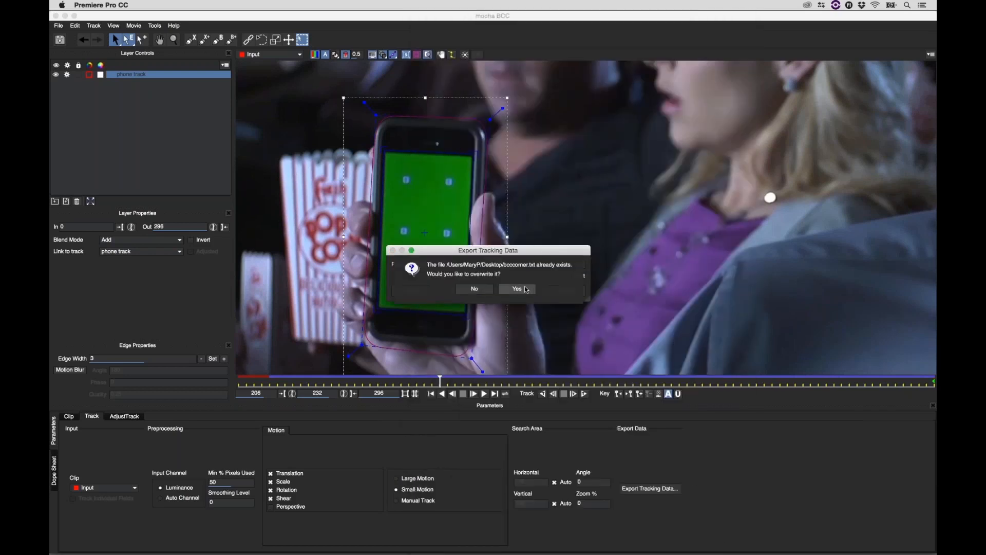
{"action": "left_click", "coordinate": [517, 290]}
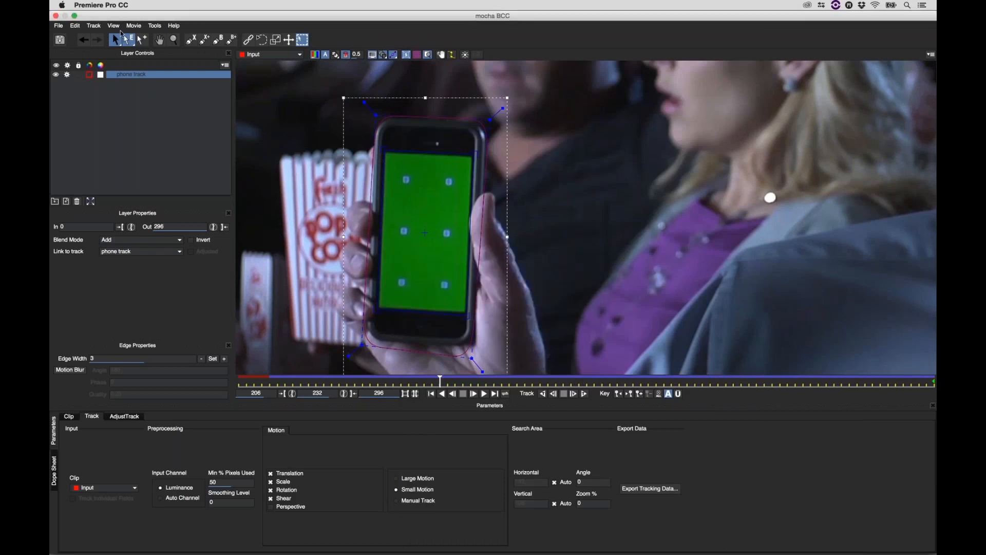
- Close mocha to return to Premiere Pro, and place phone_screen.png on track V2 directly beneath the green-screen phone clip
{"action": "left_click", "coordinate": [55, 17]}
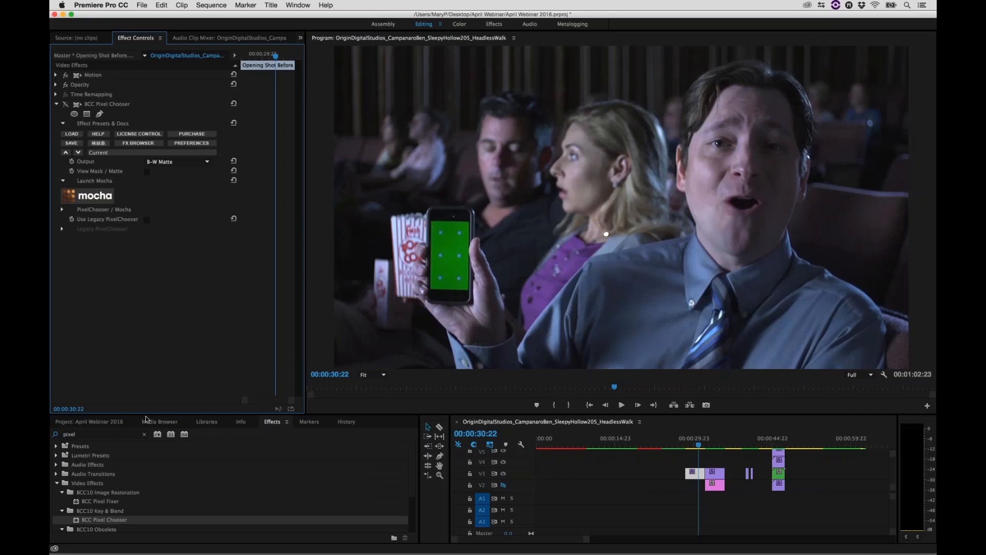
{"action": "left_click", "coordinate": [106, 421]}
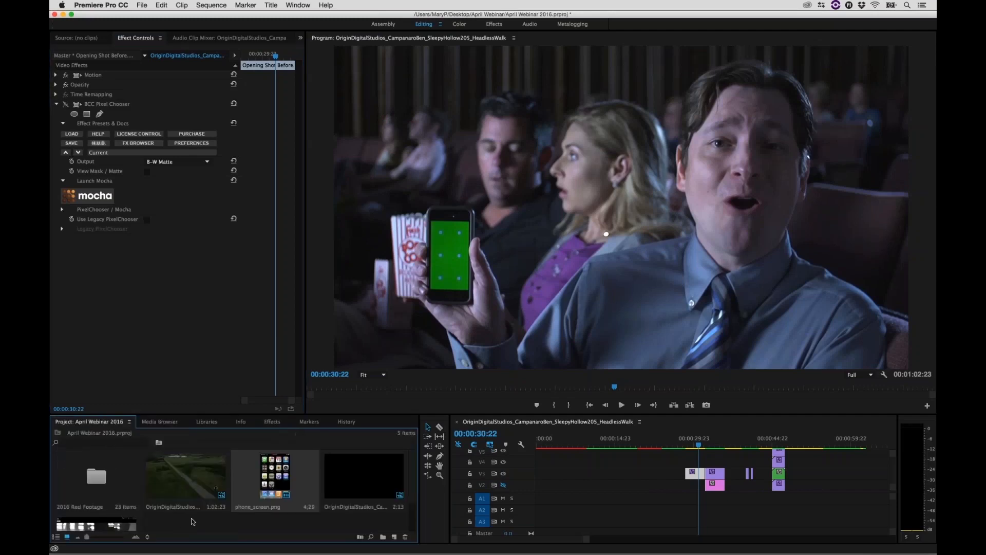
{"action": "left_click_drag", "start_coordinate": [289, 485], "coordinate": [699, 489]}
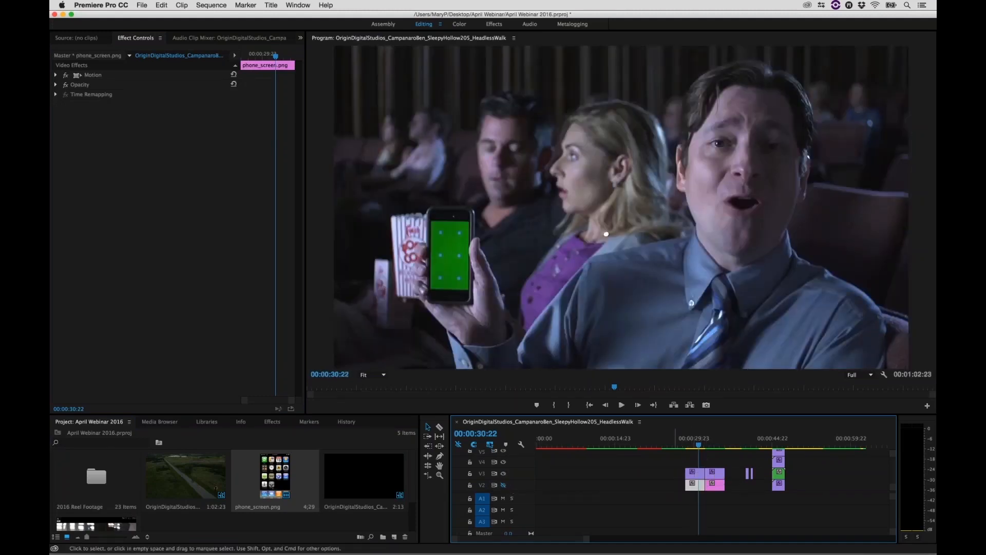
- Search the effects for "bcc corner" and apply BCC Corner Pin to the green-screen phone clip on V3
{"action": "left_click", "coordinate": [699, 475]}
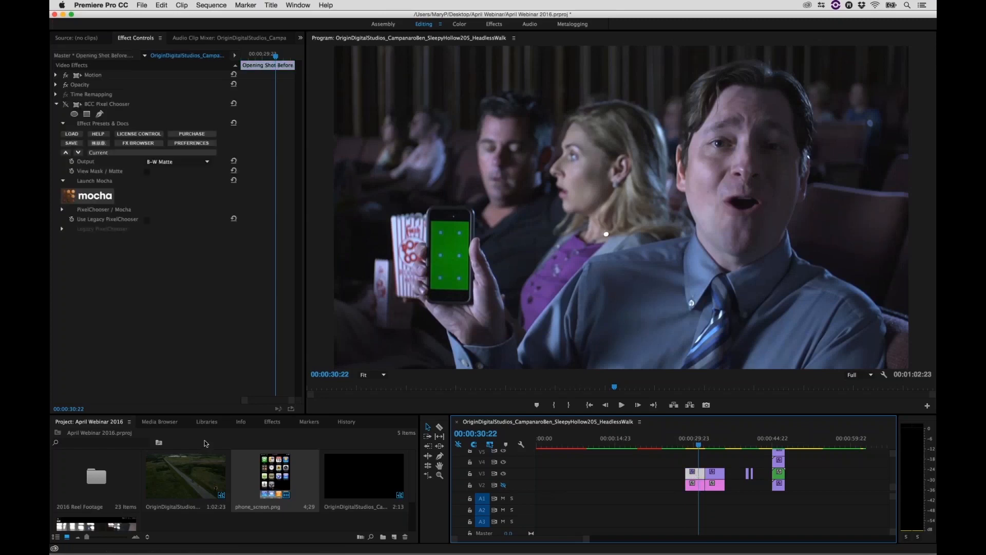
{"action": "left_click", "coordinate": [276, 424]}
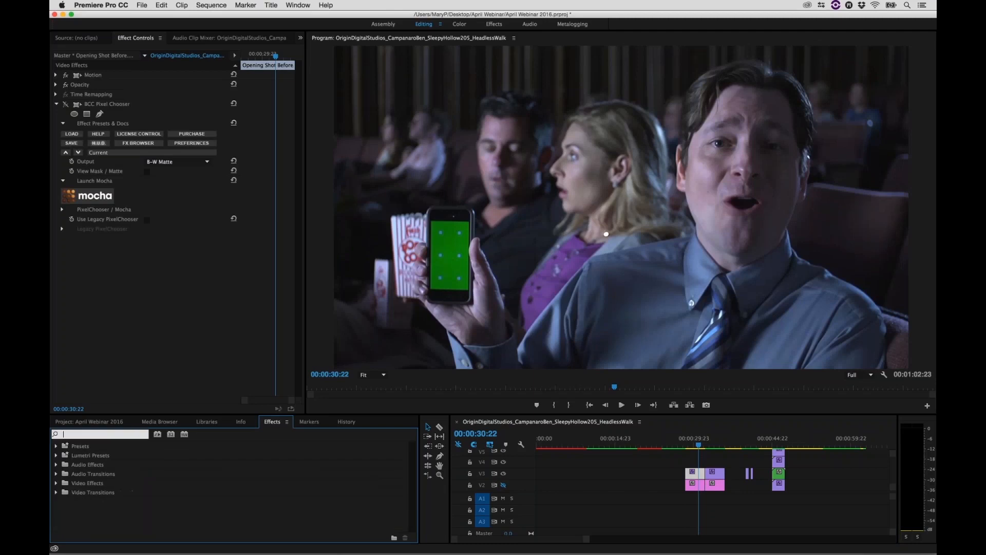
{"action": "type", "text": "bcc corner"}
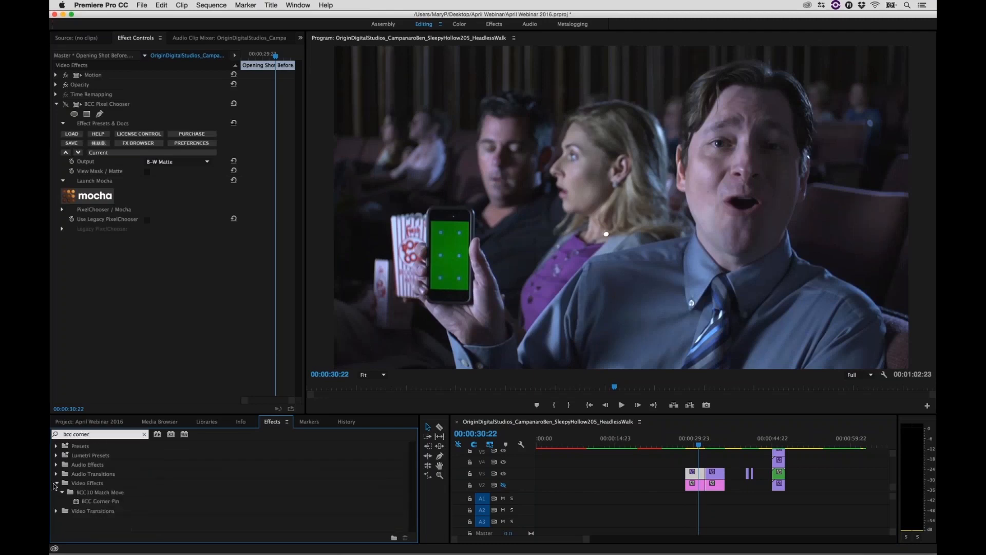
{"action": "left_click_drag", "start_coordinate": [72, 499], "coordinate": [699, 473]}
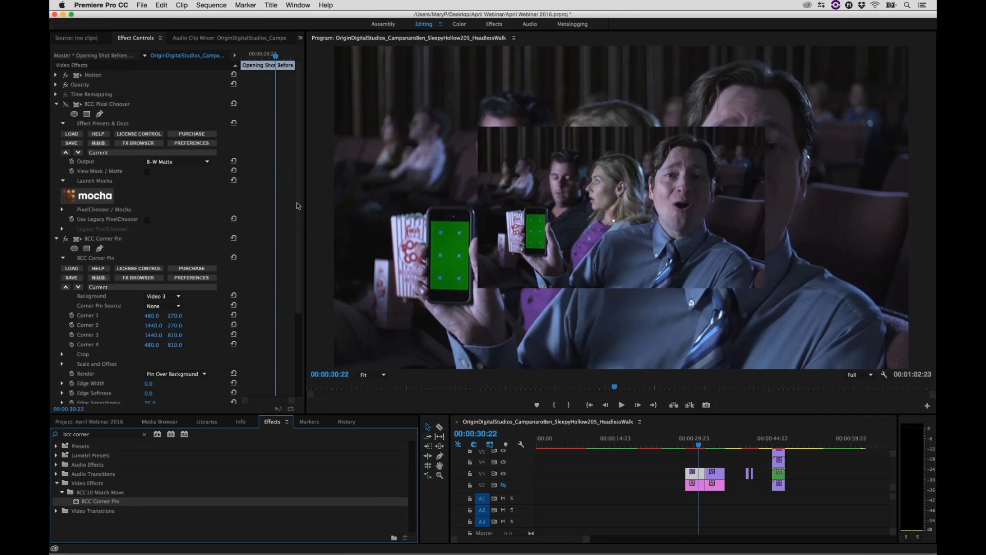
- Set the BCC Corner Pin effect's Corner Pin Source to Video 2 on the phone clip
{"action": "scroll", "coordinate": [266, 184], "scroll_direction": "down", "scroll_amount": 4}
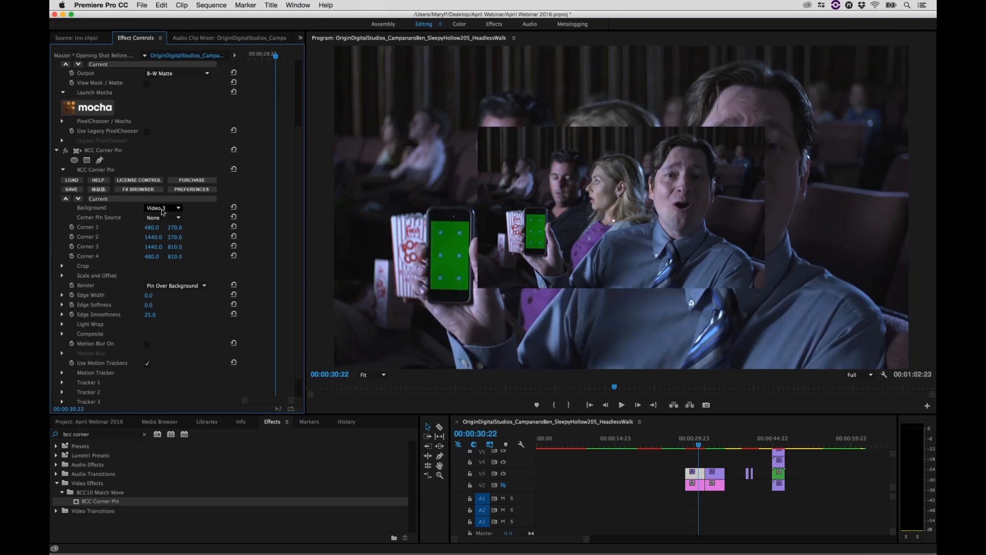
{"action": "left_click", "coordinate": [589, 478]}
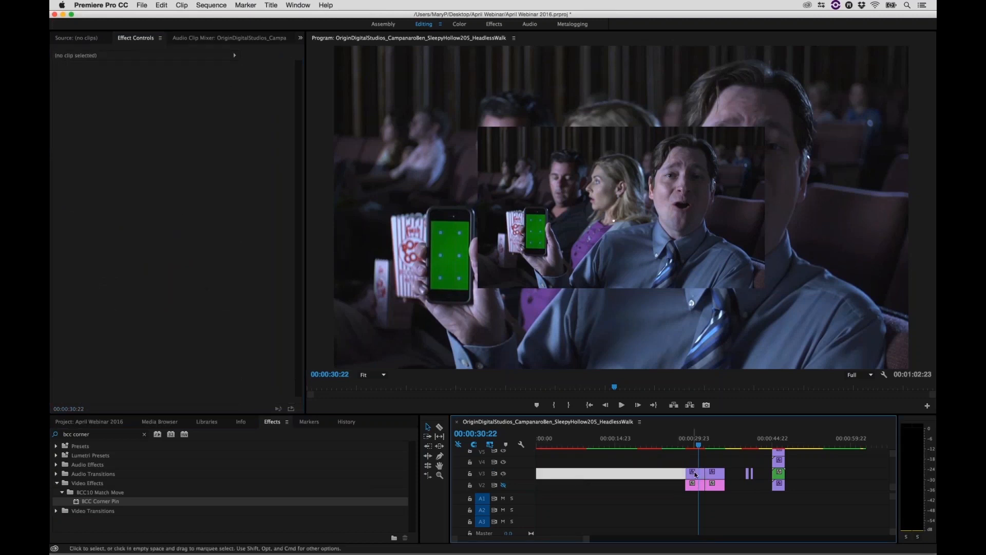
{"action": "left_click", "coordinate": [696, 474]}
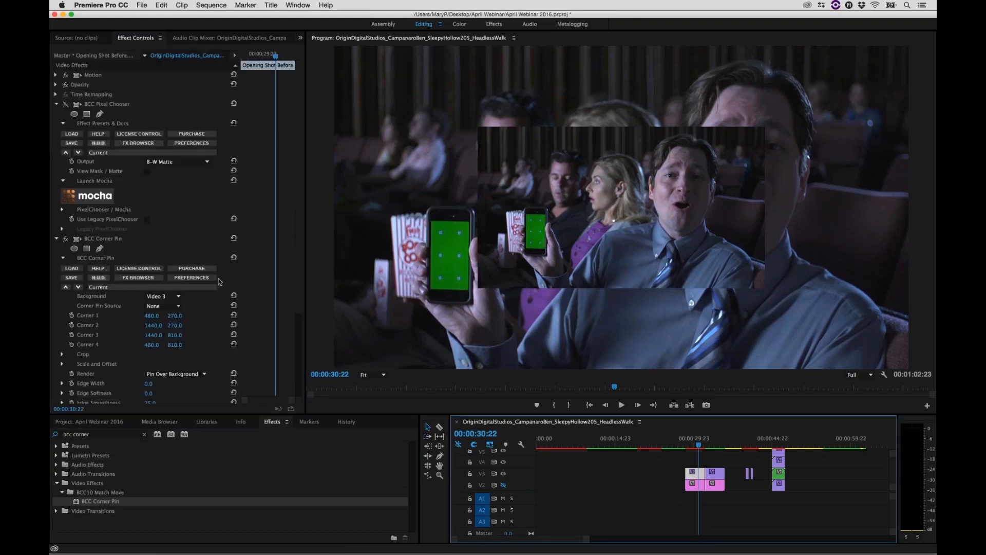
{"action": "left_click", "coordinate": [164, 306]}
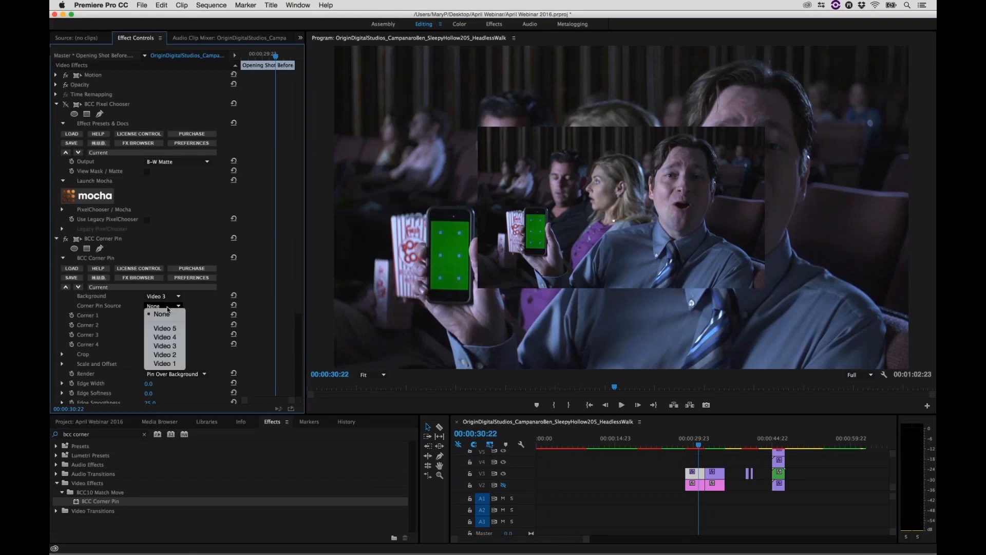
{"action": "left_click", "coordinate": [164, 354]}
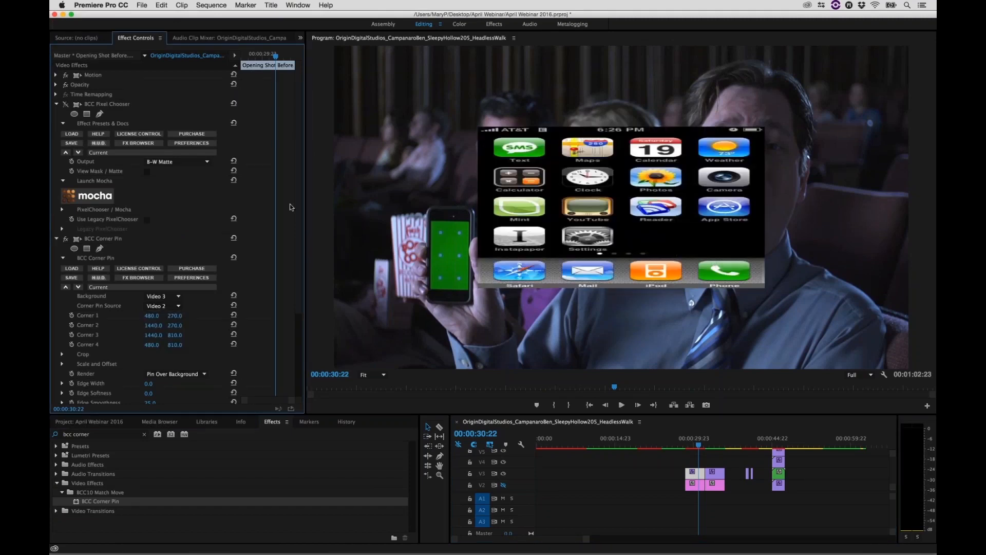
- Load bcccorner.txt from the Desktop as external tracking data into the BCC Corner Pin effect's Motion Tracker
{"action": "scroll", "coordinate": [294, 232], "scroll_direction": "down", "scroll_amount": 5}
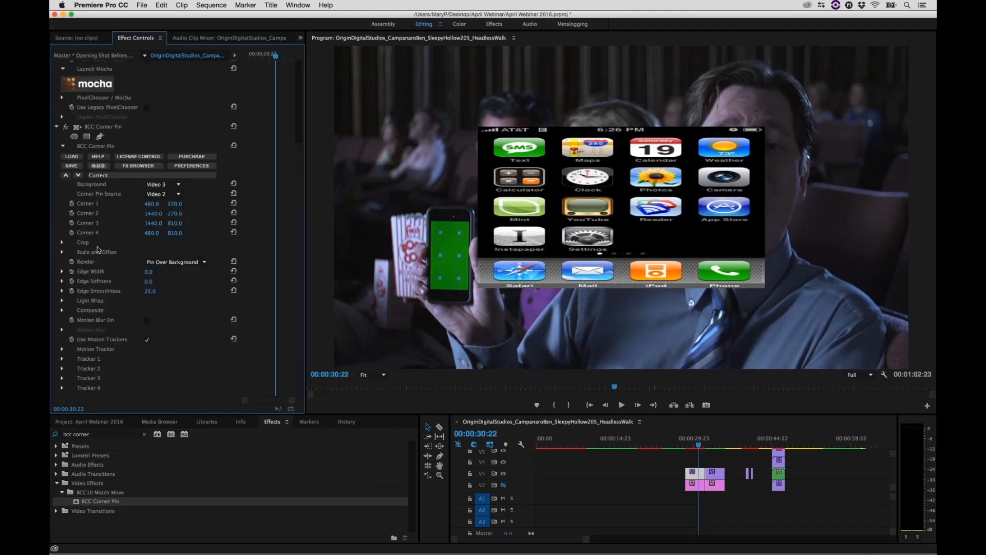
{"action": "left_click", "coordinate": [61, 349]}
{"action": "scroll", "coordinate": [299, 263], "scroll_direction": "down", "scroll_amount": 5}
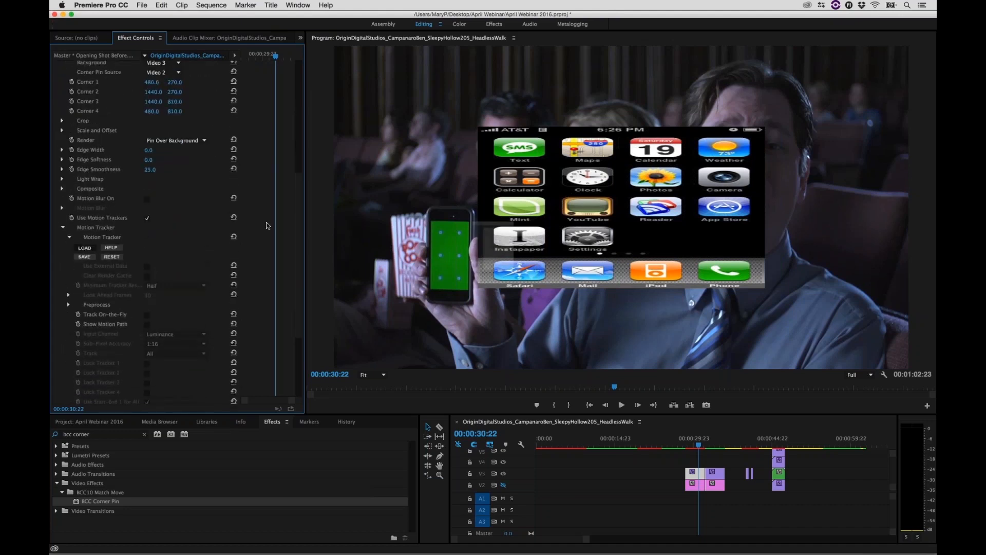
{"action": "left_click", "coordinate": [371, 136]}
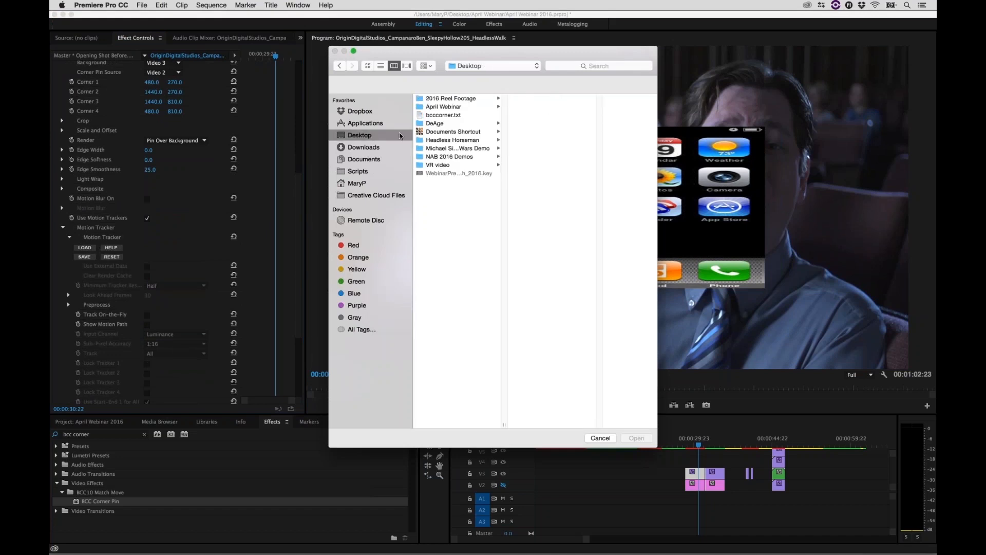
{"action": "left_click", "coordinate": [444, 117]}
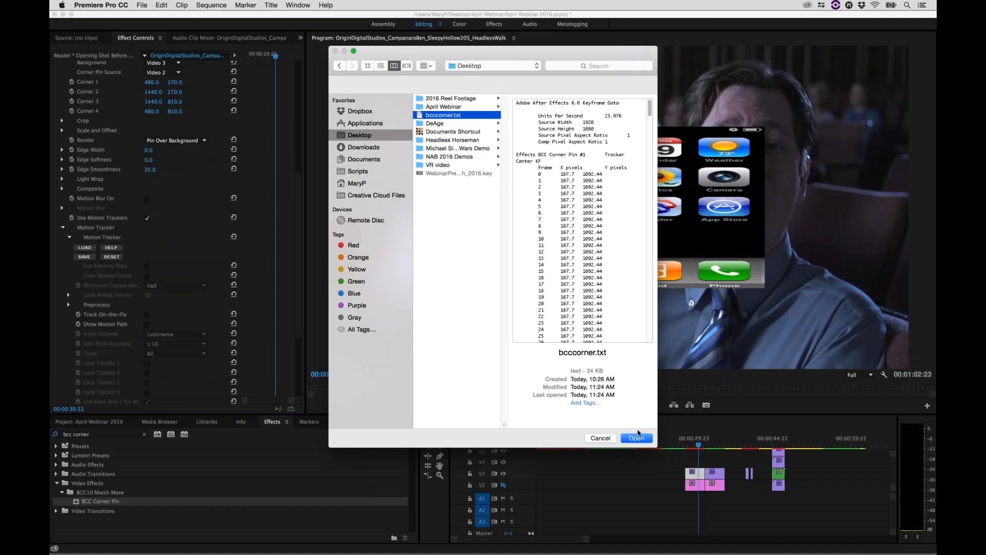
{"action": "left_click", "coordinate": [641, 438]}
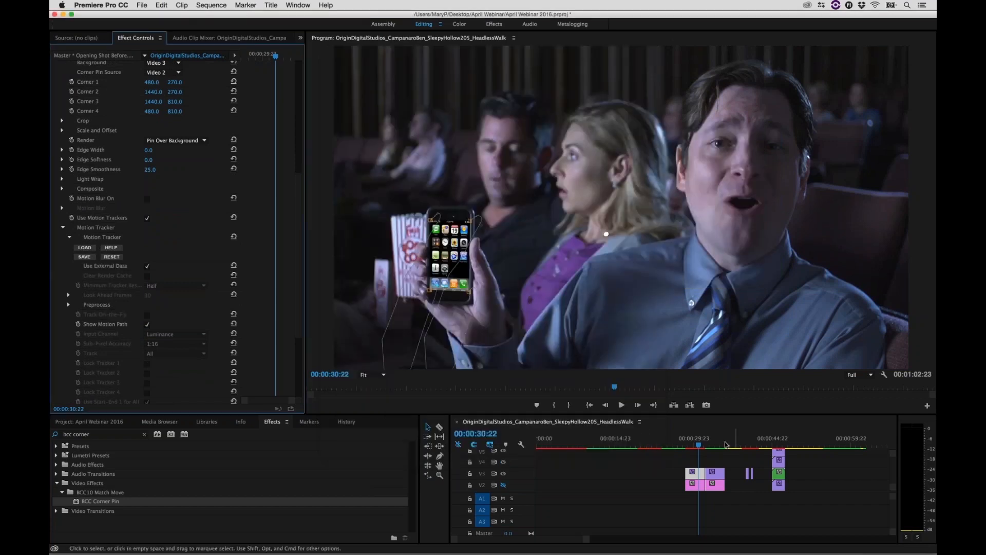
- Play and scrub through the phone clip to check how the inserted screen follows the phone, ending at 00:00:28:19
{"action": "left_click", "coordinate": [693, 449]}
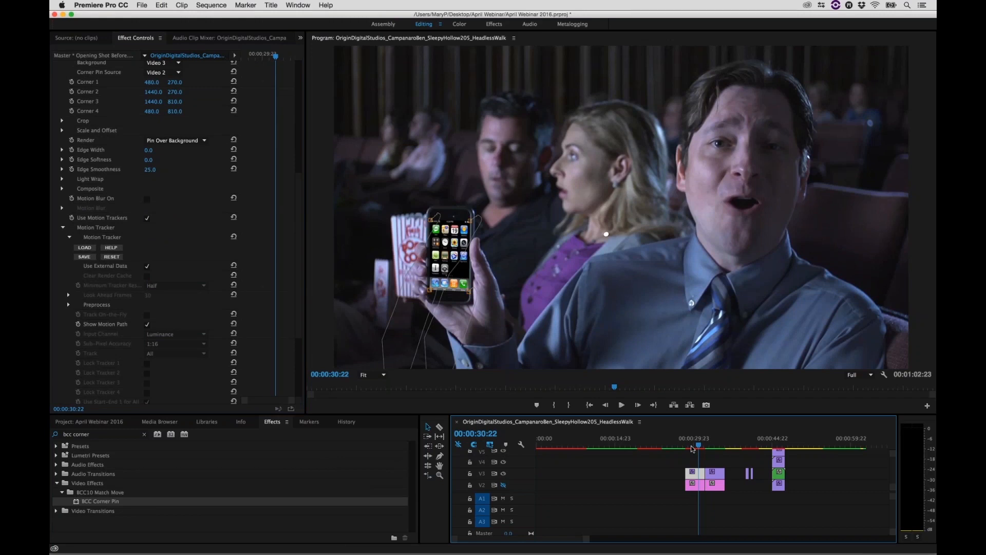
{"action": "left_click", "coordinate": [691, 447]}
{"action": "left_click_drag", "start_coordinate": [691, 448], "coordinate": [697, 445]}
{"action": "key", "text": "space"}
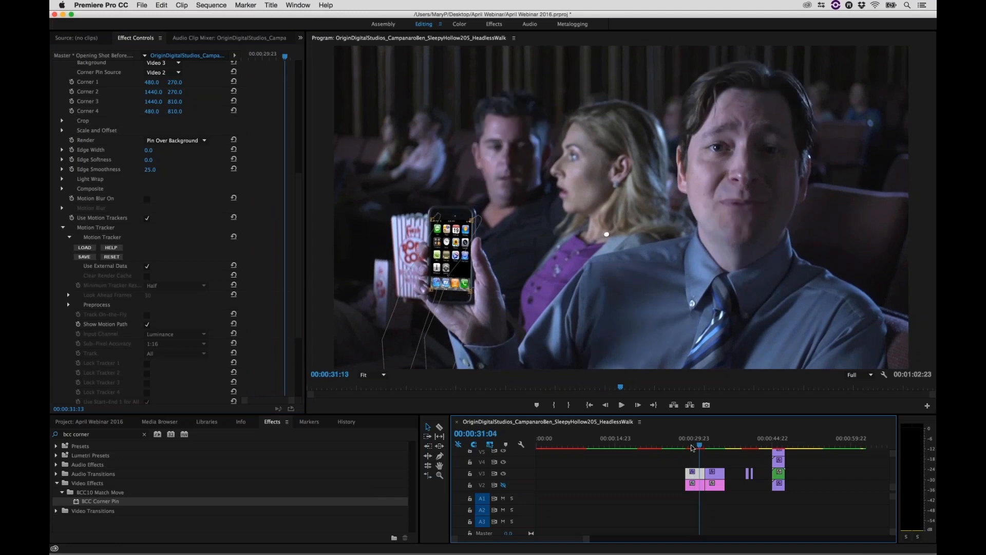
{"action": "left_click", "coordinate": [697, 448]}
{"action": "left_click_drag", "start_coordinate": [696, 448], "coordinate": [686, 447]}
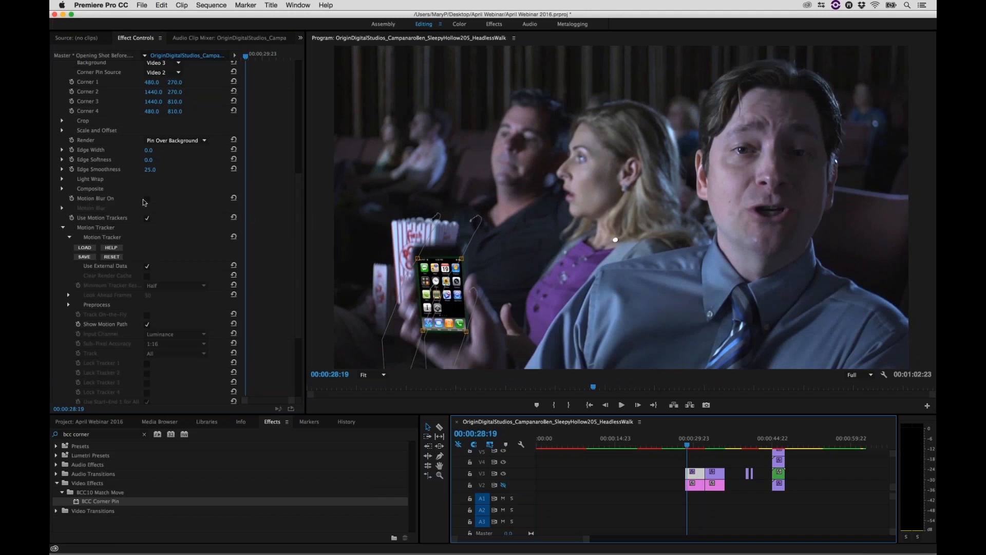
- Turn on the corner pin's motion blur with Smoothest smoothness, a shutter angle of 243 and a shutter phase of -192
{"action": "left_click", "coordinate": [147, 200]}
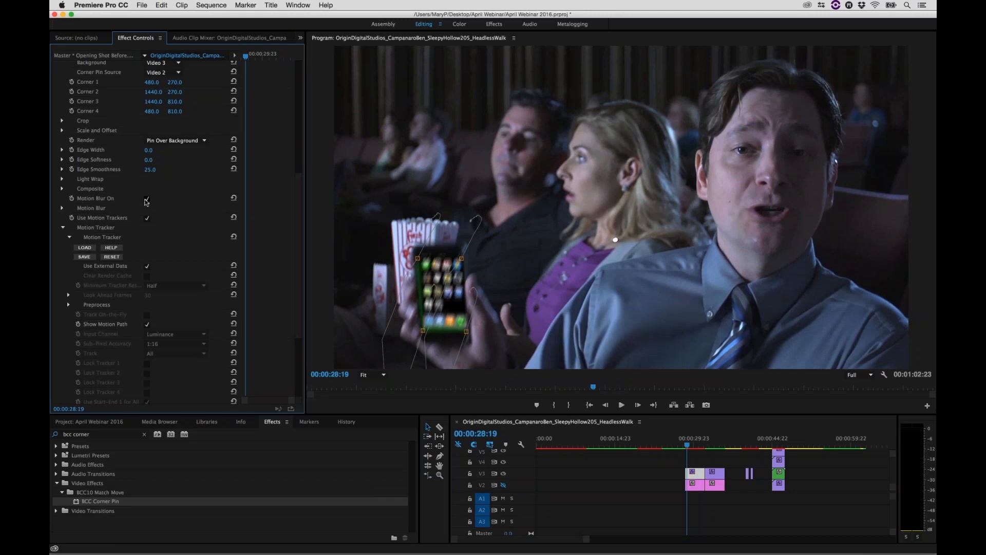
{"action": "left_click", "coordinate": [63, 208]}
{"action": "left_click_drag", "start_coordinate": [146, 238], "coordinate": [147, 238]}
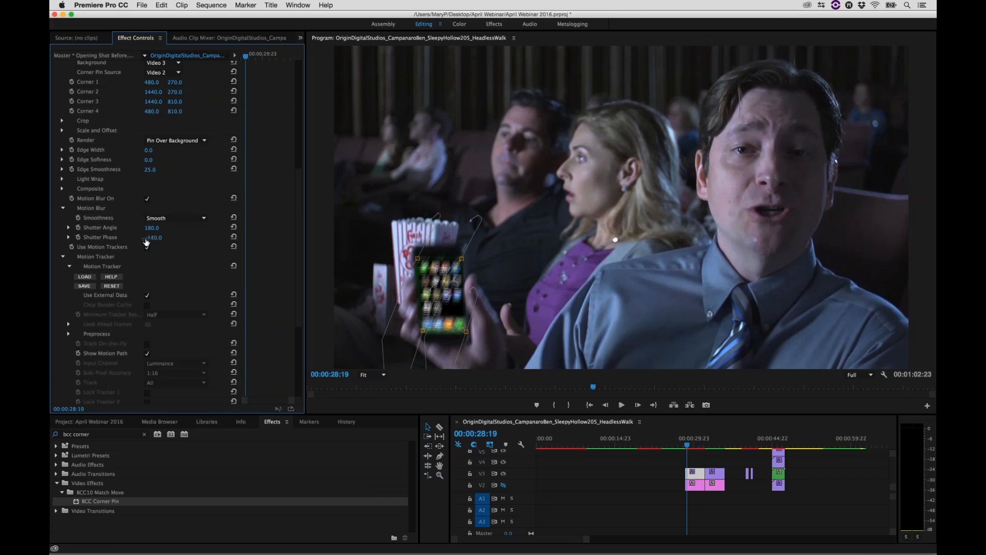
{"action": "left_click", "coordinate": [165, 218]}
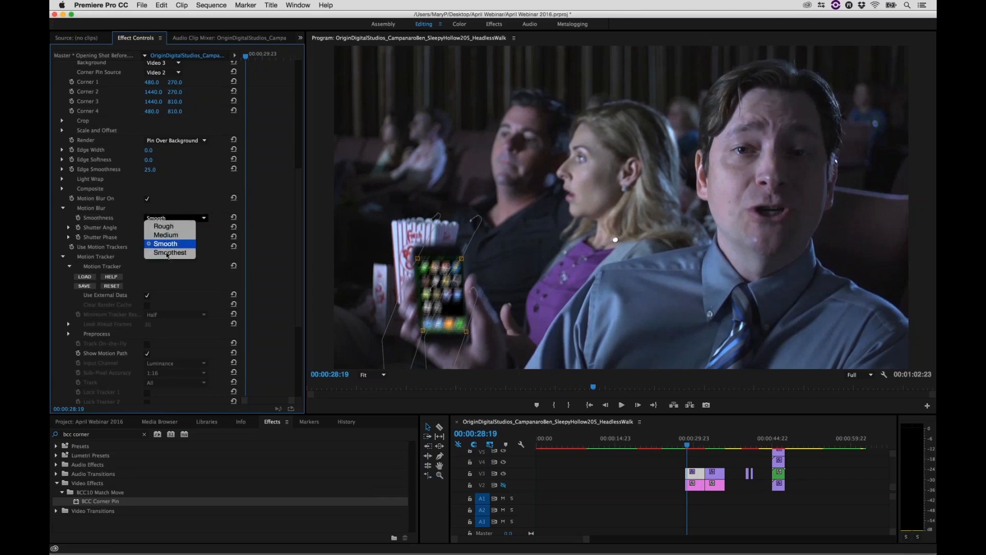
{"action": "left_click", "coordinate": [169, 252]}
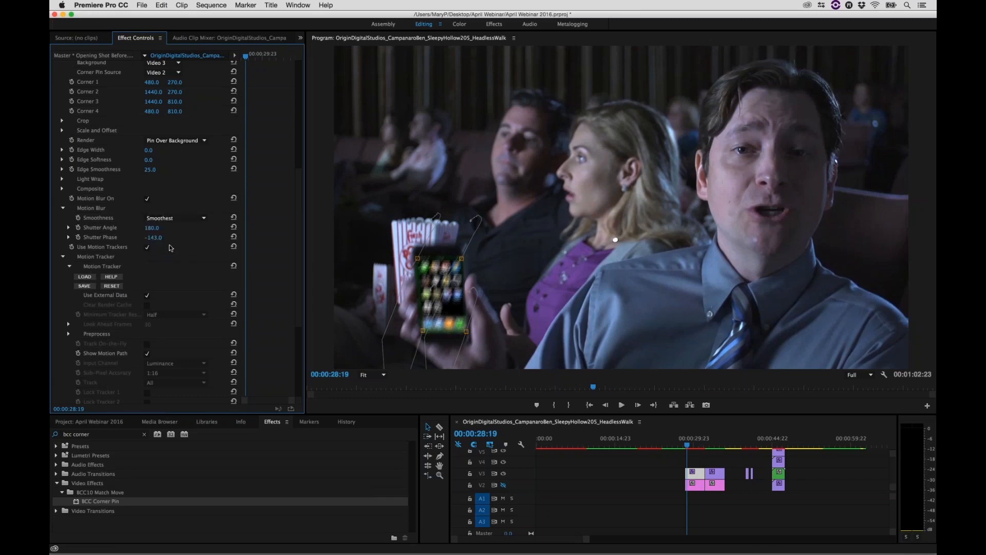
{"action": "mouse_move", "coordinate": [154, 229]}
{"action": "left_mouse_down"}
{"action": "mouse_move", "coordinate": [155, 242]}
{"action": "mouse_move", "coordinate": [154, 227]}
{"action": "left_mouse_up"}
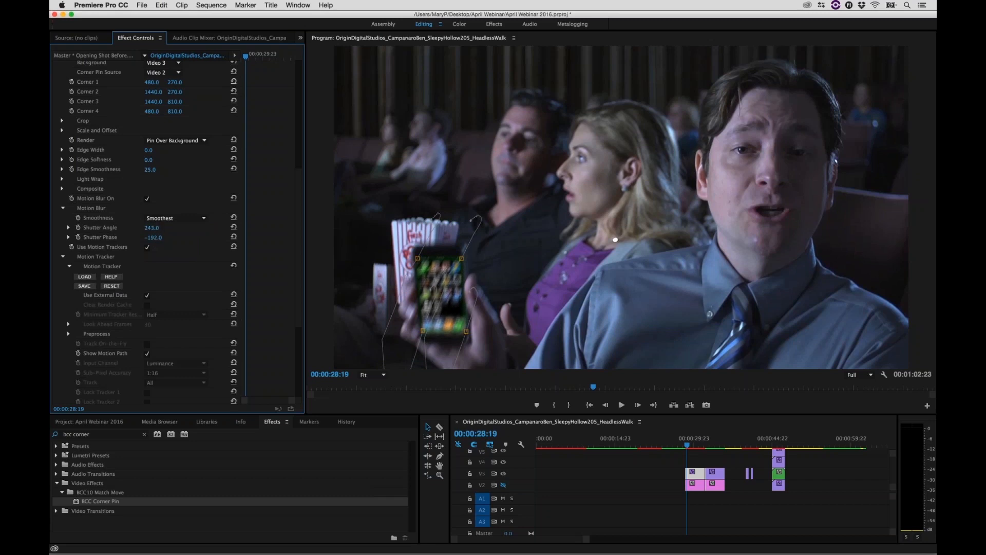
- Scrub through the phone shot up to 00:00:34:06 to review the screen replacement with motion blur
{"action": "left_click", "coordinate": [681, 446]}
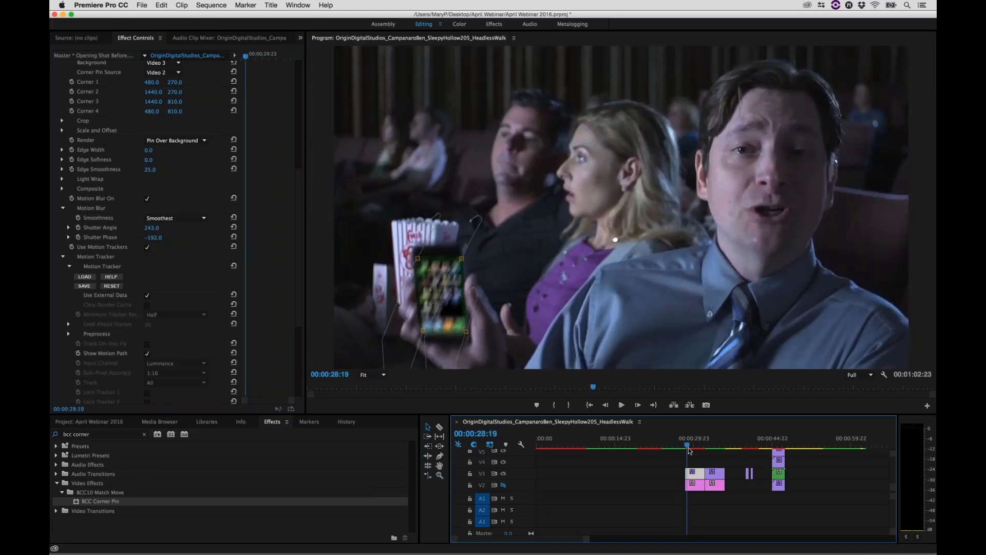
{"action": "left_click_drag", "start_coordinate": [689, 450], "coordinate": [712, 459]}
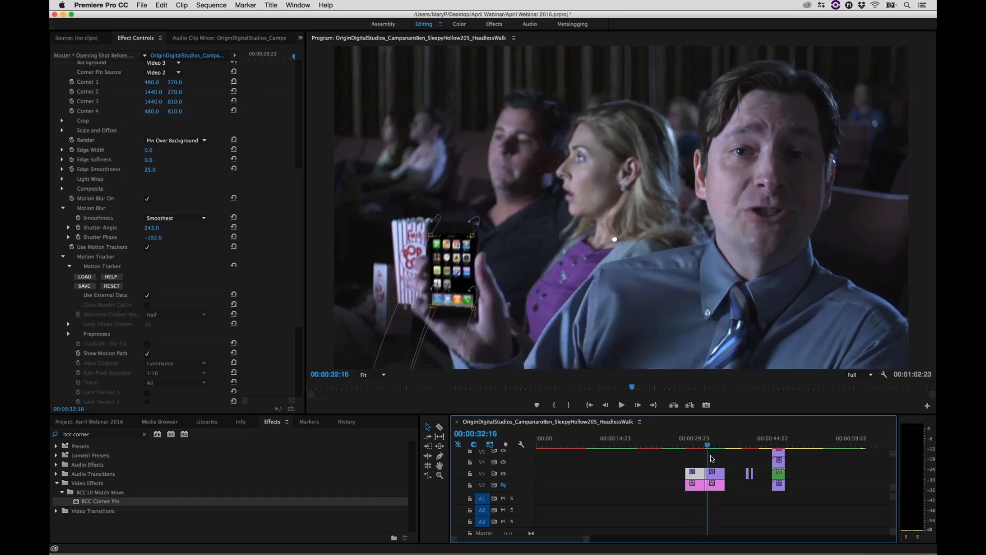
{"action": "left_click_drag", "start_coordinate": [711, 459], "coordinate": [716, 461]}
- Bring track V1 into view and move the playhead to the house clip at 00:00:37:20
{"action": "left_click_drag", "start_coordinate": [586, 538], "coordinate": [561, 544]}
{"action": "scroll", "coordinate": [779, 514], "scroll_direction": "down", "scroll_amount": 1}
{"action": "scroll", "coordinate": [779, 514], "scroll_direction": "up", "scroll_amount": 1}
{"action": "scroll", "coordinate": [861, 501], "scroll_direction": "down", "scroll_amount": 1}
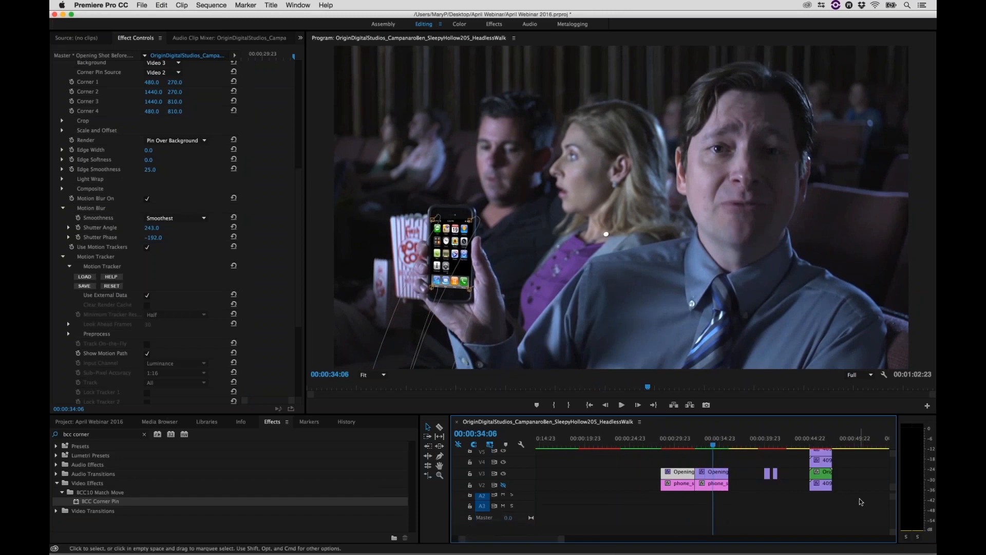
{"action": "scroll", "coordinate": [858, 503], "scroll_direction": "up", "scroll_amount": 1}
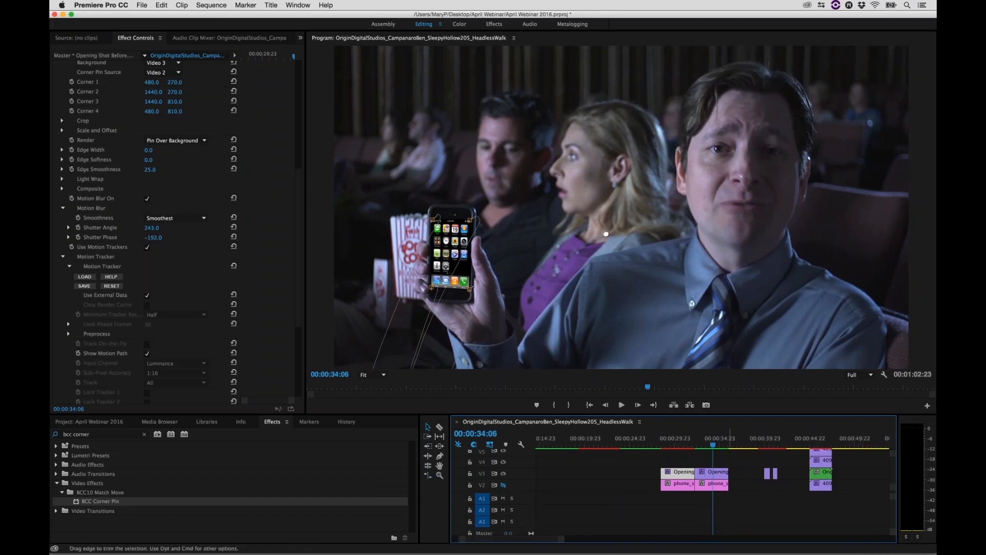
{"action": "scroll", "coordinate": [740, 457], "scroll_direction": "down", "scroll_amount": 1}
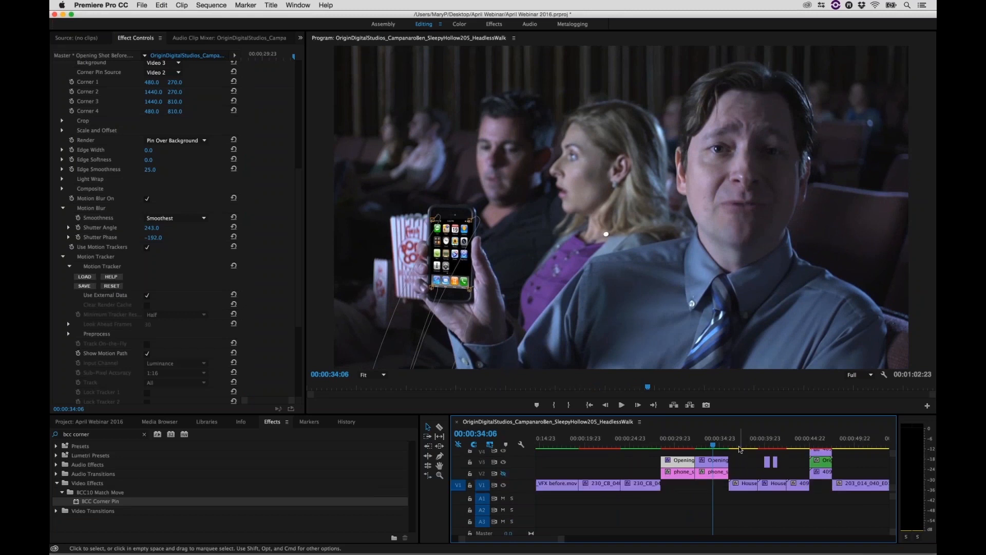
{"action": "left_click", "coordinate": [739, 448]}
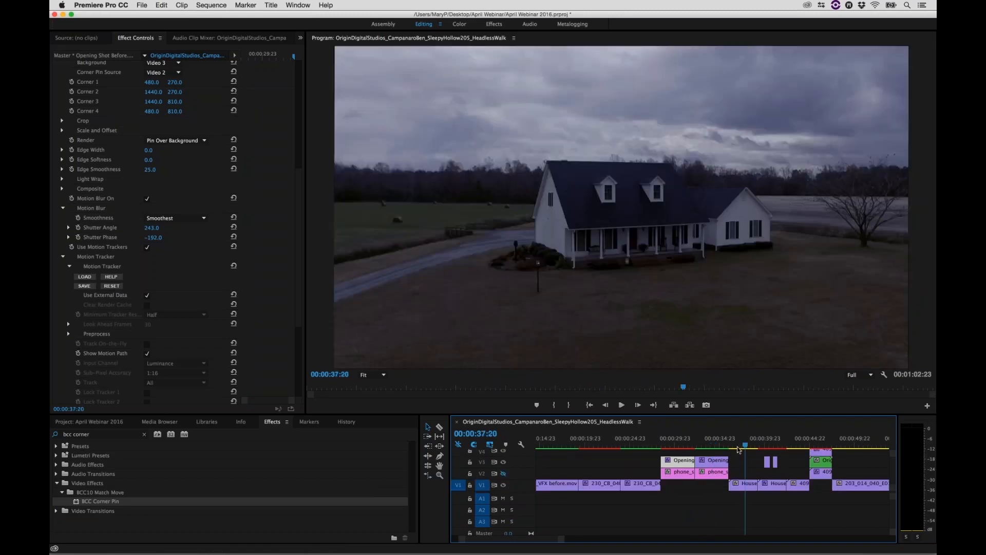
- Examine the effects on the second house clip at 00:00:40:02, and collapse its BCC Lens Flare 3D settings
{"action": "left_click_drag", "start_coordinate": [738, 449], "coordinate": [761, 454]}
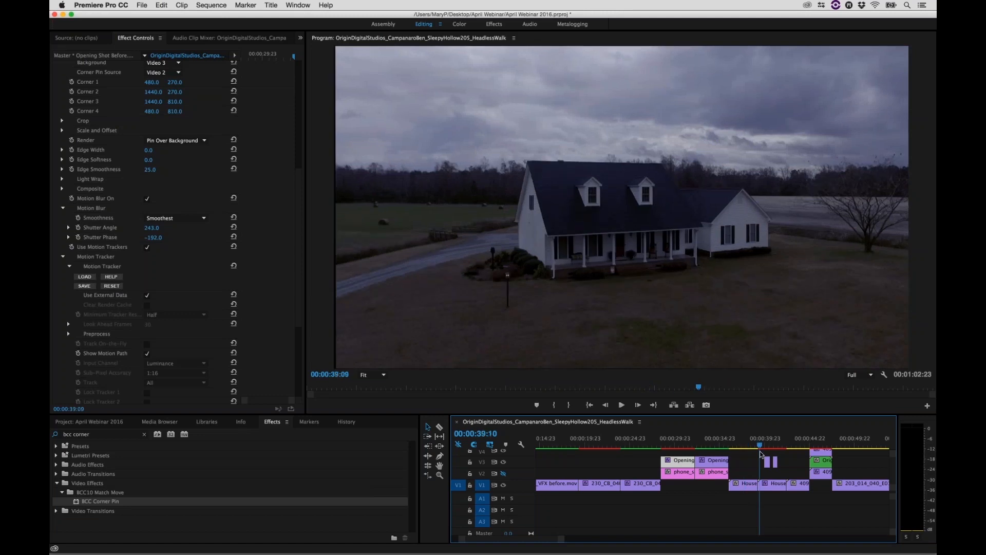
{"action": "mouse_move", "coordinate": [761, 454]}
{"action": "left_mouse_down"}
{"action": "mouse_move", "coordinate": [782, 450]}
{"action": "mouse_move", "coordinate": [760, 460]}
{"action": "mouse_move", "coordinate": [767, 465]}
{"action": "left_mouse_up"}
{"action": "left_click", "coordinate": [771, 484]}
{"action": "left_click", "coordinate": [55, 104]}
{"action": "left_click", "coordinate": [106, 105]}
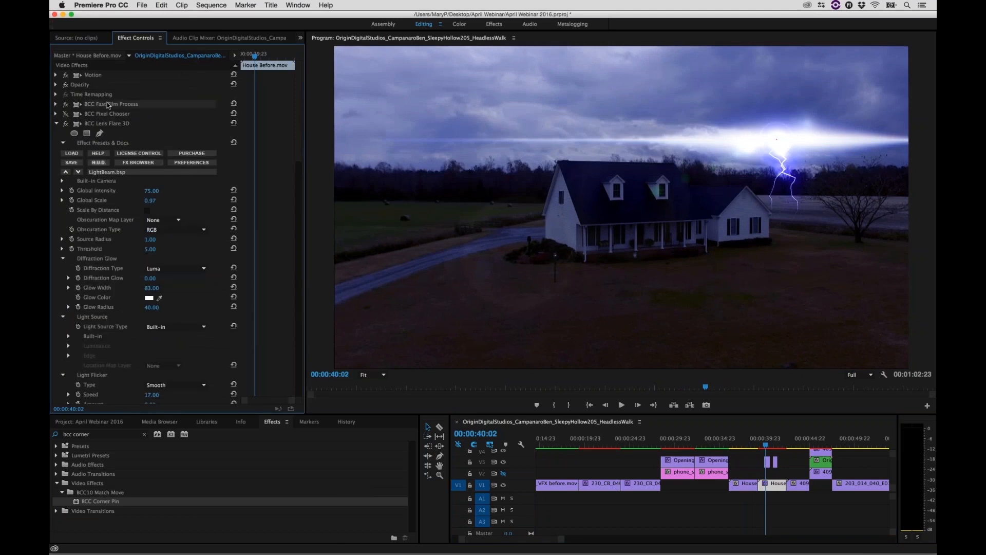
{"action": "left_click", "coordinate": [65, 104]}
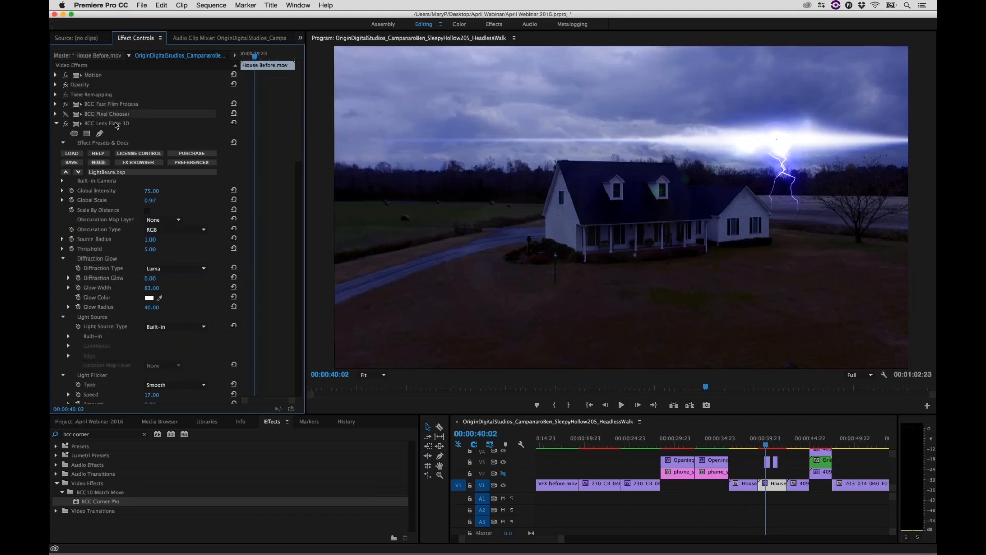
{"action": "left_click", "coordinate": [57, 123]}
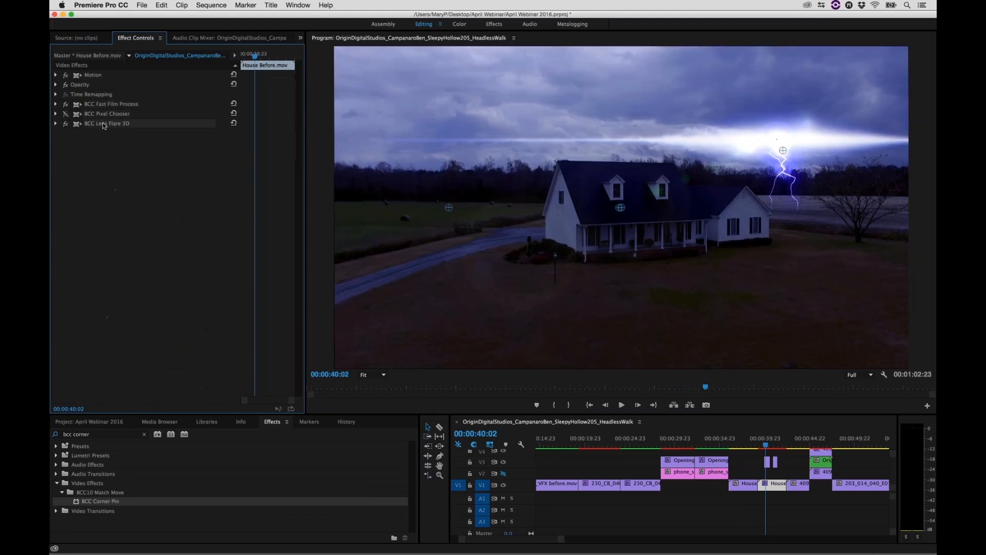
- Inspect the BCC Lightning settings and on-screen controls of the first short clip on V3 above the second house clip
{"action": "left_click", "coordinate": [768, 462]}
{"action": "left_click", "coordinate": [56, 133]}
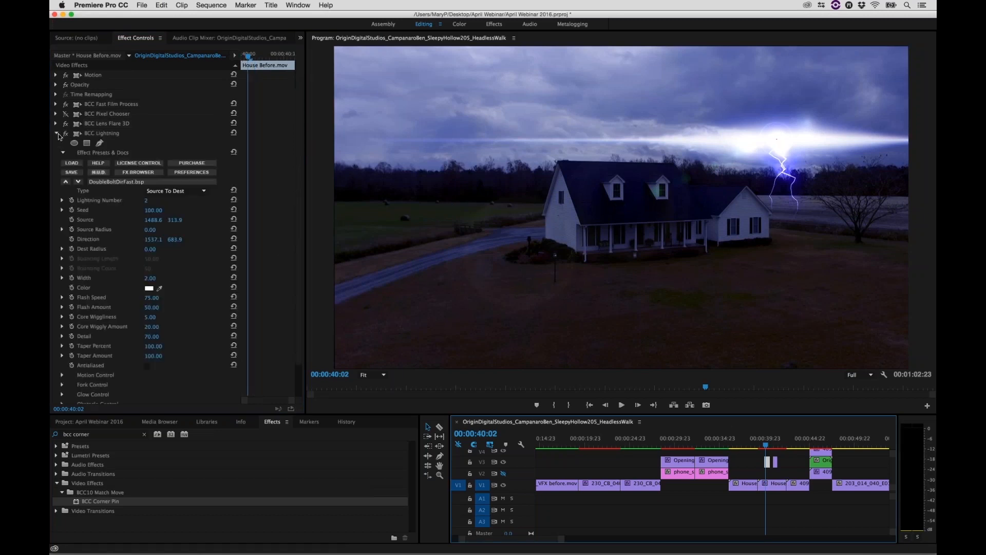
{"action": "left_click", "coordinate": [57, 133]}
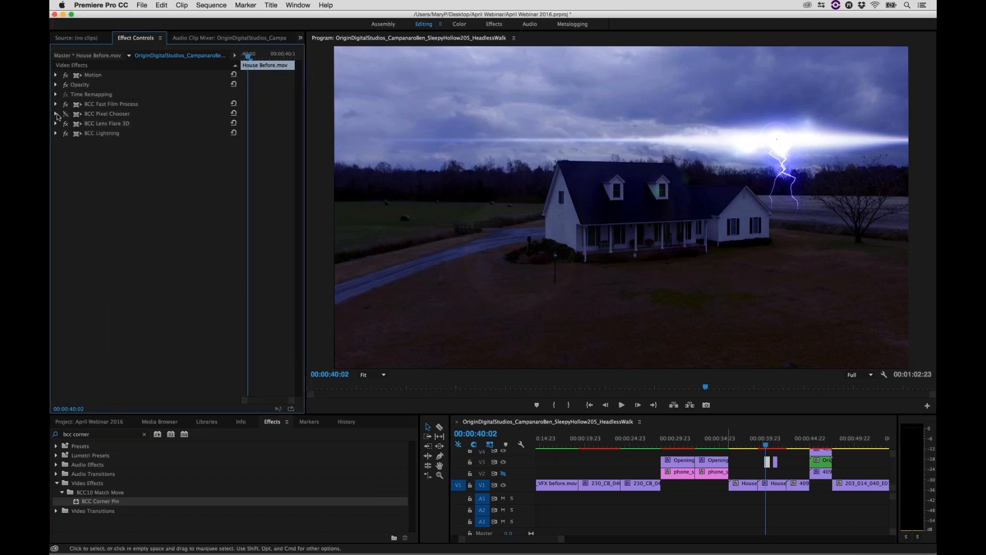
{"action": "left_click", "coordinate": [107, 135]}
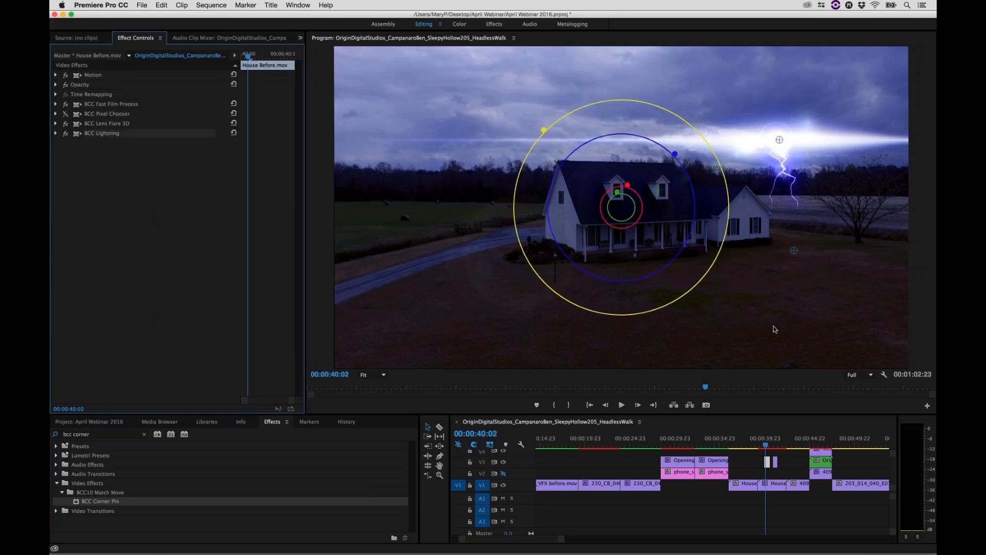
- Apply BCC Pixel Chooser to the first house clip with the playhead at 00:00:37:09, and switch the effect off
{"action": "left_click", "coordinate": [759, 445]}
{"action": "left_click_drag", "start_coordinate": [759, 444], "coordinate": [741, 453]}
{"action": "left_click", "coordinate": [741, 485]}
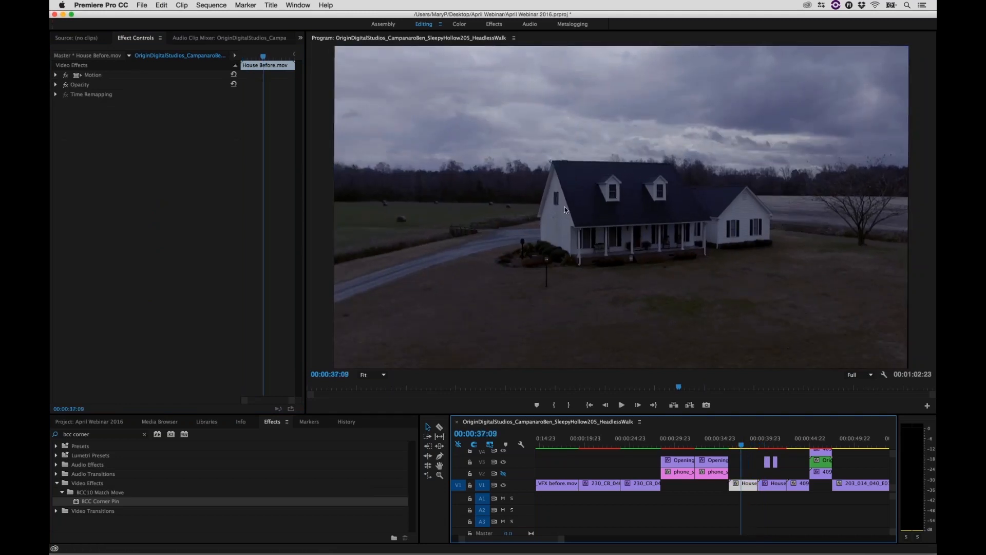
{"action": "left_click", "coordinate": [113, 437]}
{"action": "left_click_drag", "start_coordinate": [113, 437], "coordinate": [58, 436]}
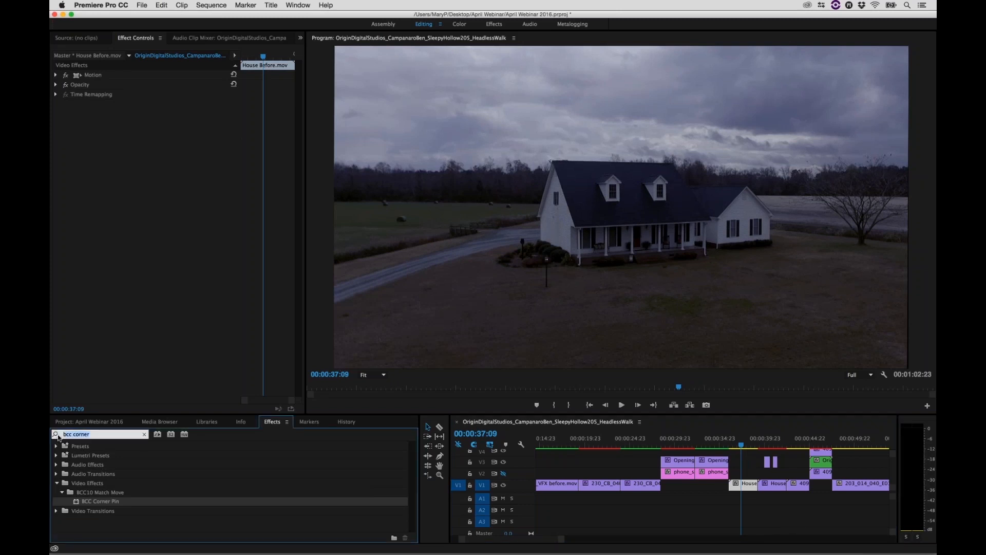
{"action": "type", "text": "bcc pixel"}
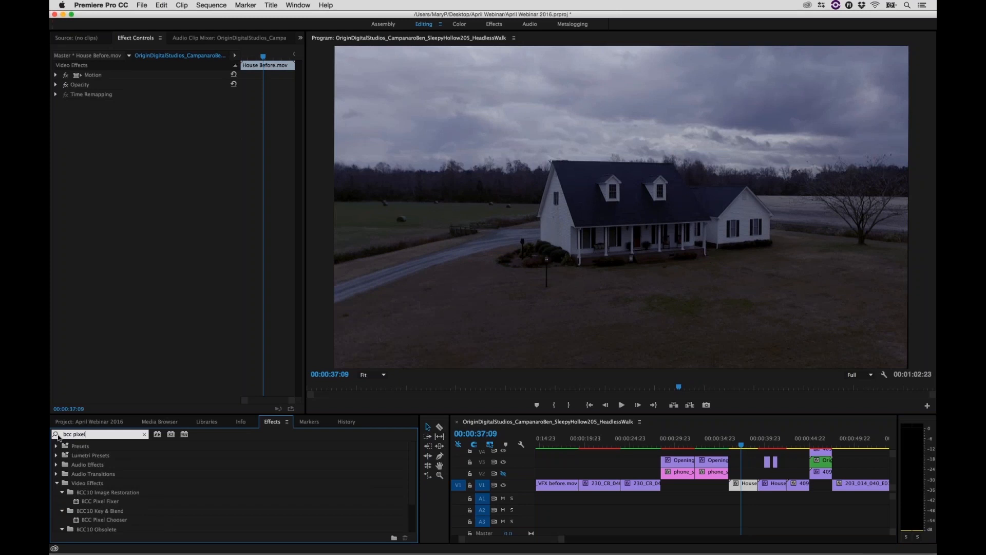
{"action": "left_click", "coordinate": [101, 520]}
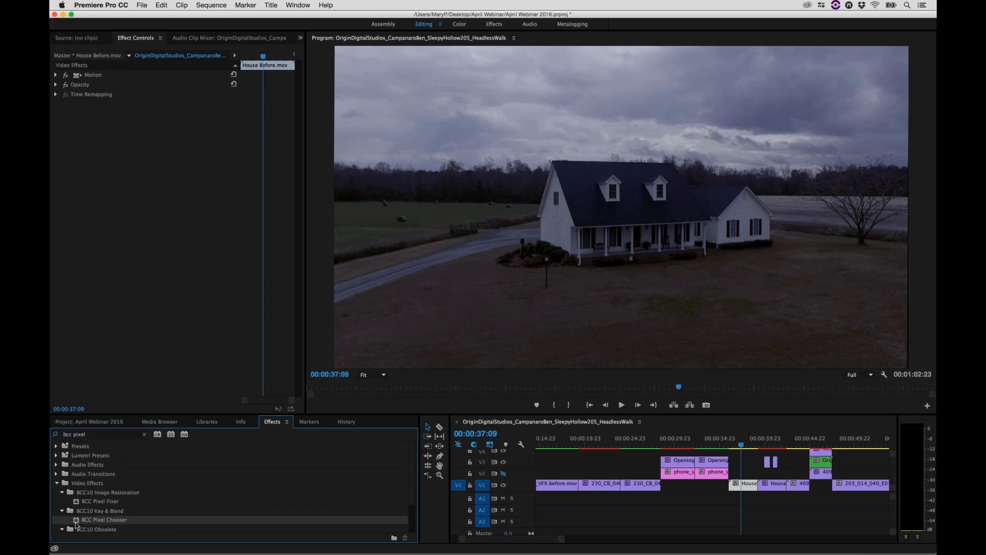
{"action": "left_click_drag", "start_coordinate": [79, 524], "coordinate": [730, 483]}
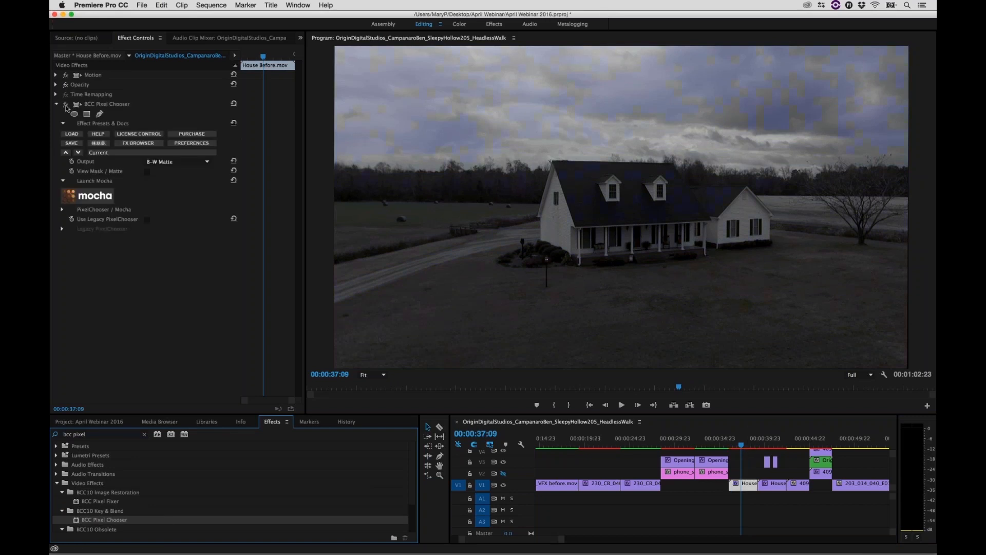
{"action": "left_click", "coordinate": [66, 104]}
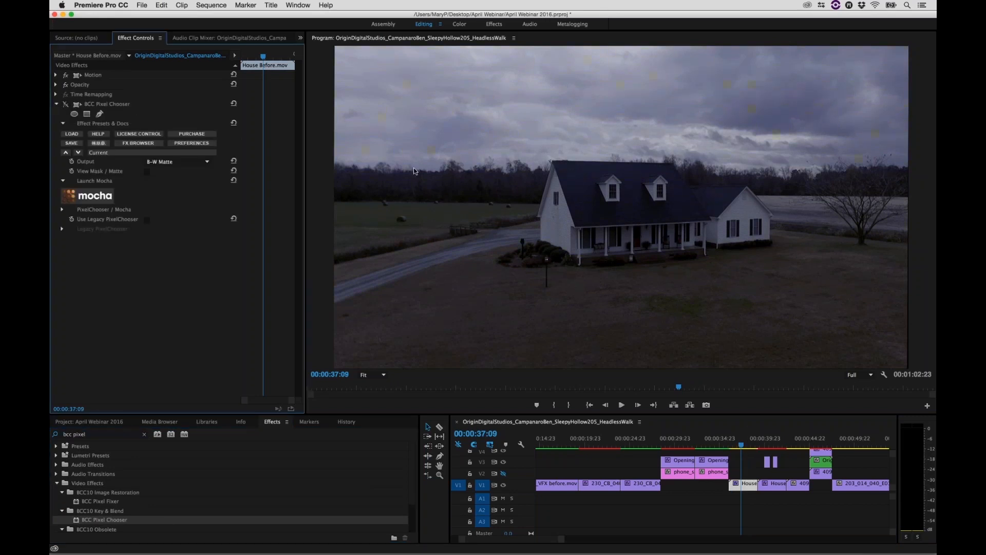
- Launch mocha from the Pixel Chooser and draw a closed X-spline around the bright cloud area above the house's smaller wing
{"action": "left_click", "coordinate": [90, 197]}
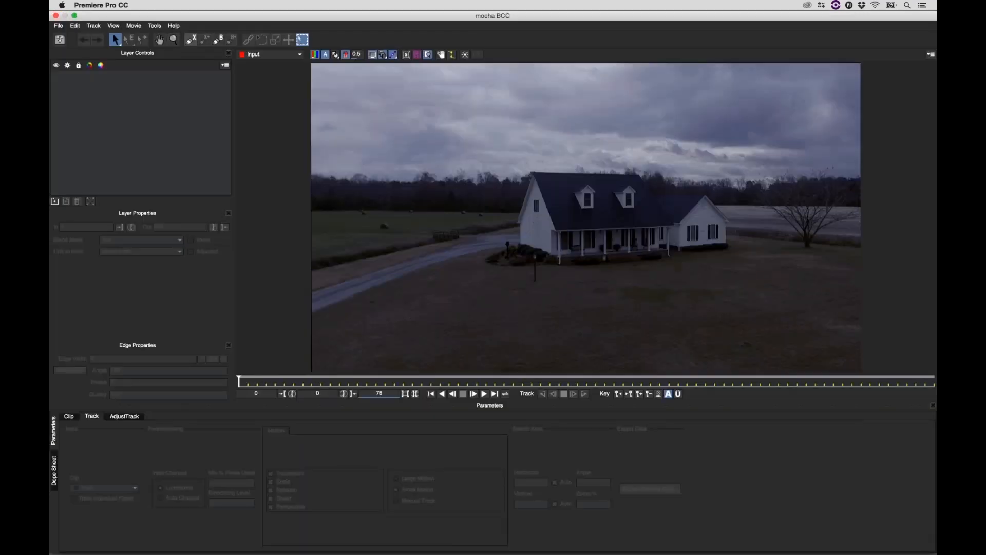
{"action": "left_click", "coordinate": [191, 39]}
{"action": "left_click", "coordinate": [665, 133]}
{"action": "left_click", "coordinate": [747, 137]}
{"action": "left_click", "coordinate": [794, 146]}
{"action": "left_click", "coordinate": [795, 160]}
{"action": "left_click", "coordinate": [784, 175]}
{"action": "left_click", "coordinate": [748, 179]}
{"action": "left_click", "coordinate": [693, 177]}
{"action": "left_click", "coordinate": [661, 165]}
{"action": "right_click", "coordinate": [655, 172]}
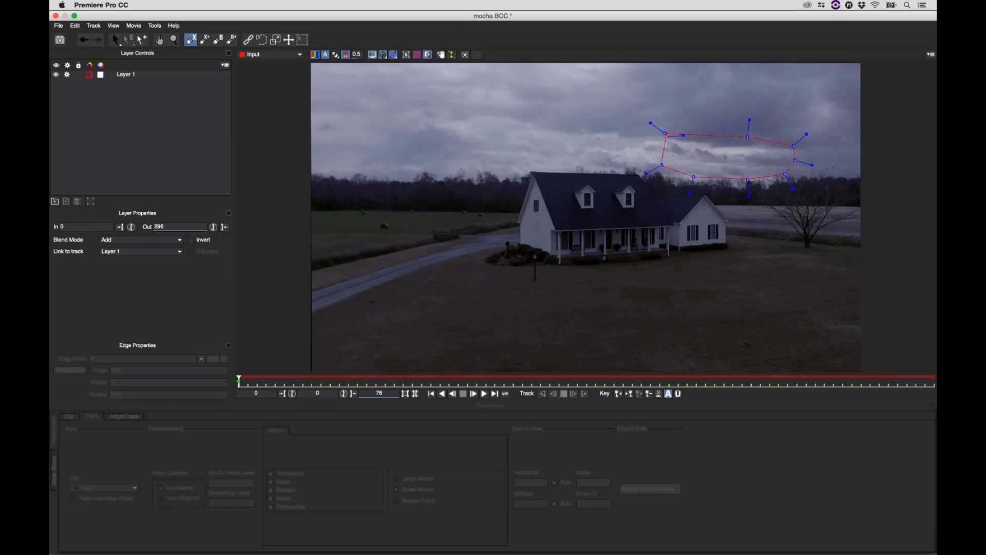
{"action": "right_click", "coordinate": [666, 136]}
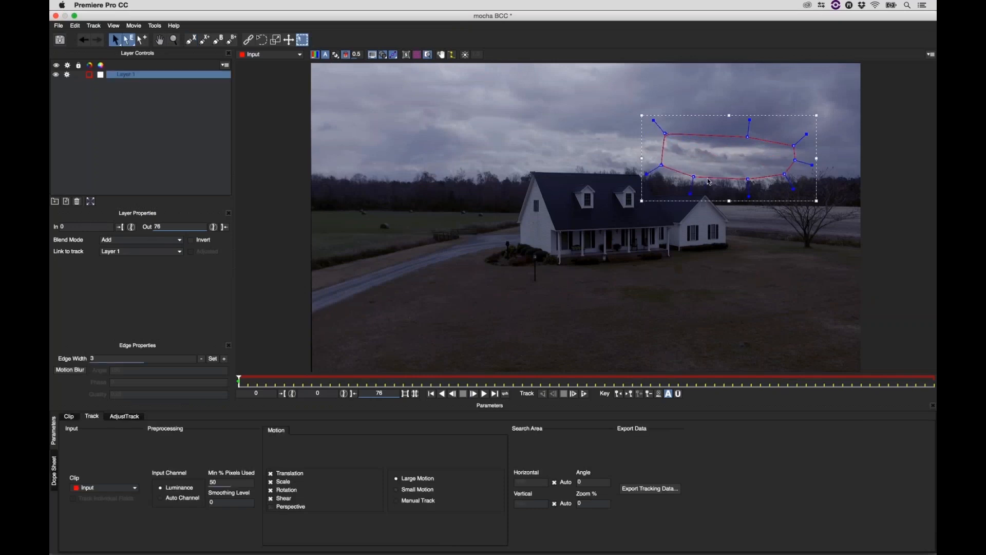
- Show the planar surface and reshape it to fit inside the sky spline
{"action": "left_click", "coordinate": [406, 56]}
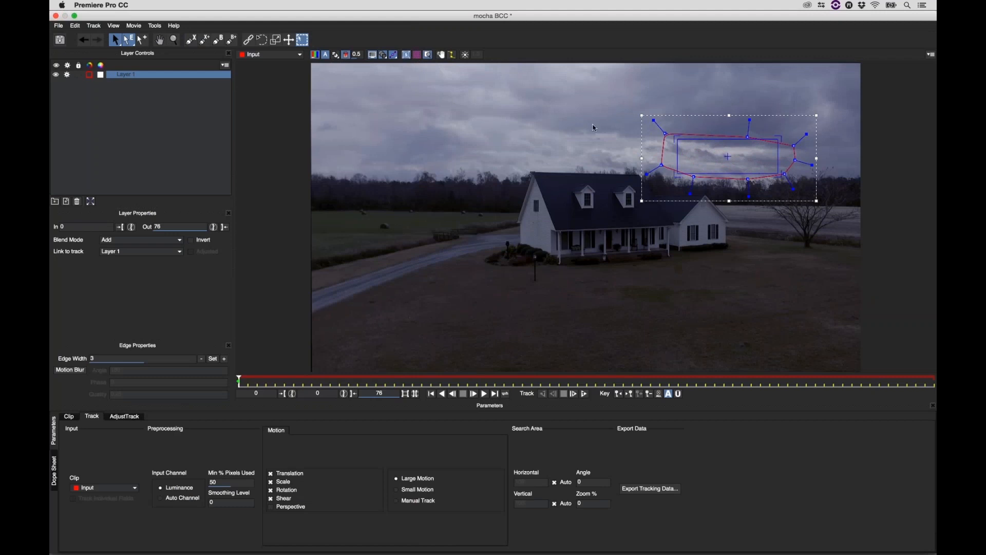
{"action": "left_click_drag", "start_coordinate": [776, 153], "coordinate": [744, 162]}
{"action": "left_click_drag", "start_coordinate": [680, 153], "coordinate": [690, 153]}
{"action": "mouse_move", "coordinate": [785, 155]}
{"action": "left_mouse_down"}
{"action": "mouse_move", "coordinate": [760, 158]}
{"action": "mouse_move", "coordinate": [788, 156]}
{"action": "left_mouse_up"}
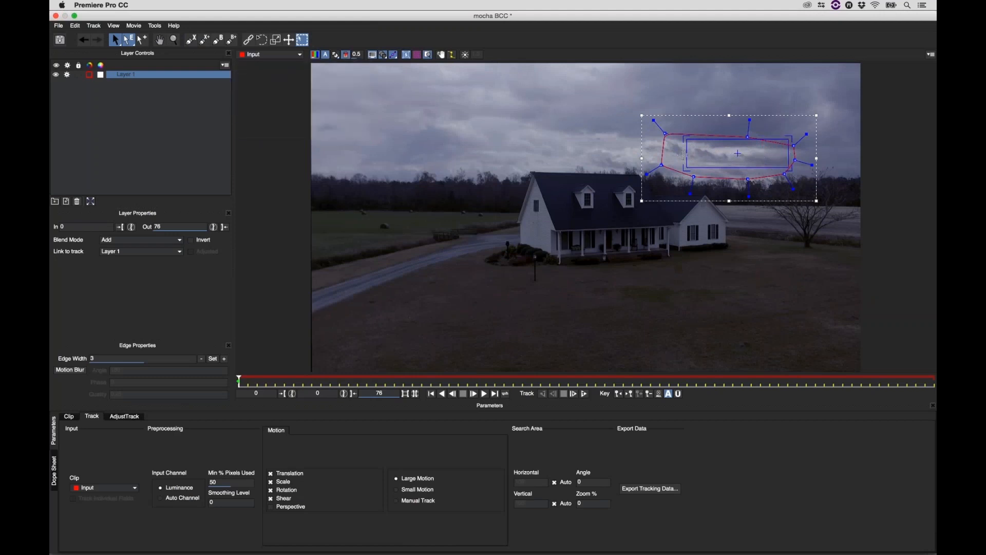
{"action": "left_click_drag", "start_coordinate": [687, 153], "coordinate": [680, 154]}
- Track the sky layer forward with Shear turned off and the grid displayed, and scrub back to frame 0
{"action": "left_click", "coordinate": [271, 498]}
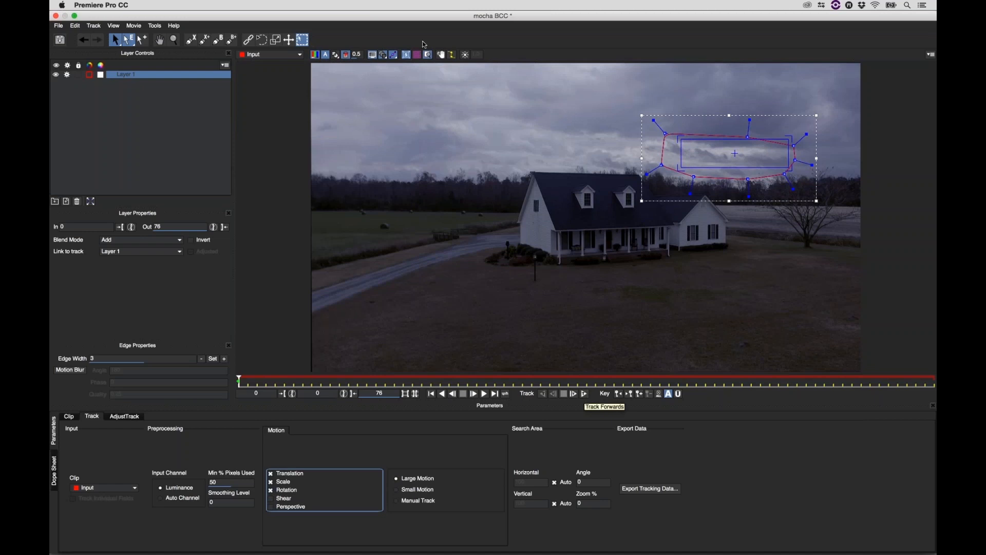
{"action": "left_click", "coordinate": [406, 54]}
{"action": "left_click", "coordinate": [405, 55]}
{"action": "left_click", "coordinate": [418, 55]}
{"action": "left_click", "coordinate": [585, 393]}
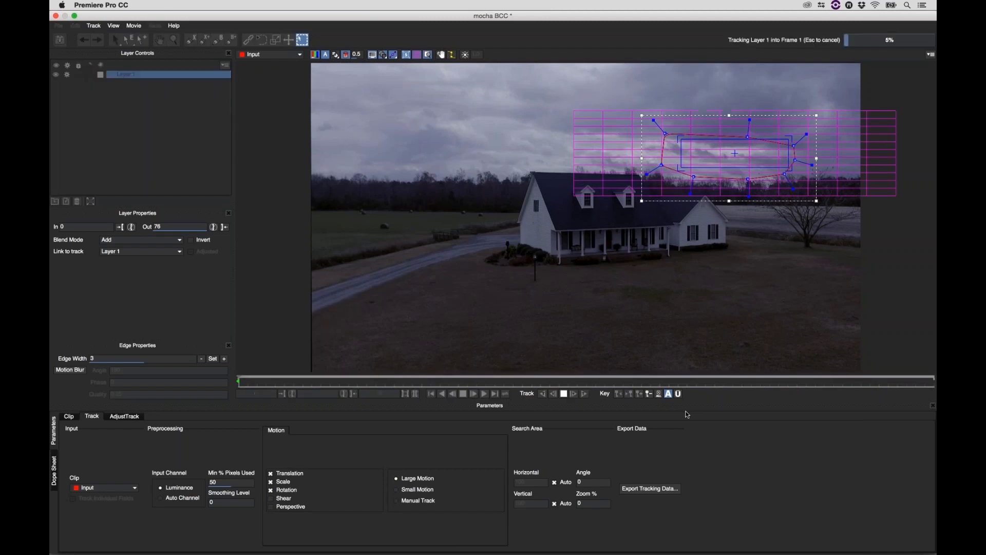
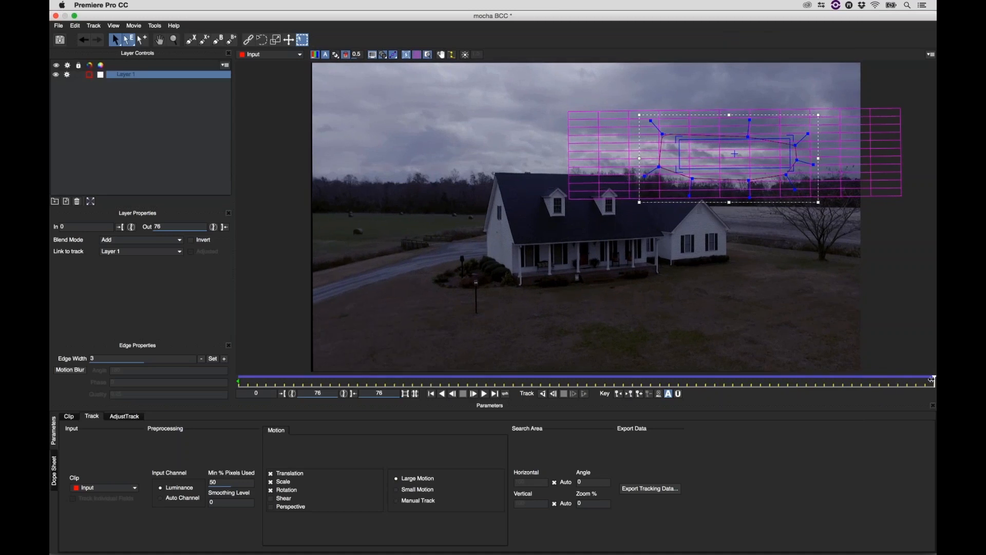
{"action": "left_click", "coordinate": [903, 383]}
{"action": "left_click_drag", "start_coordinate": [825, 375], "coordinate": [187, 260]}
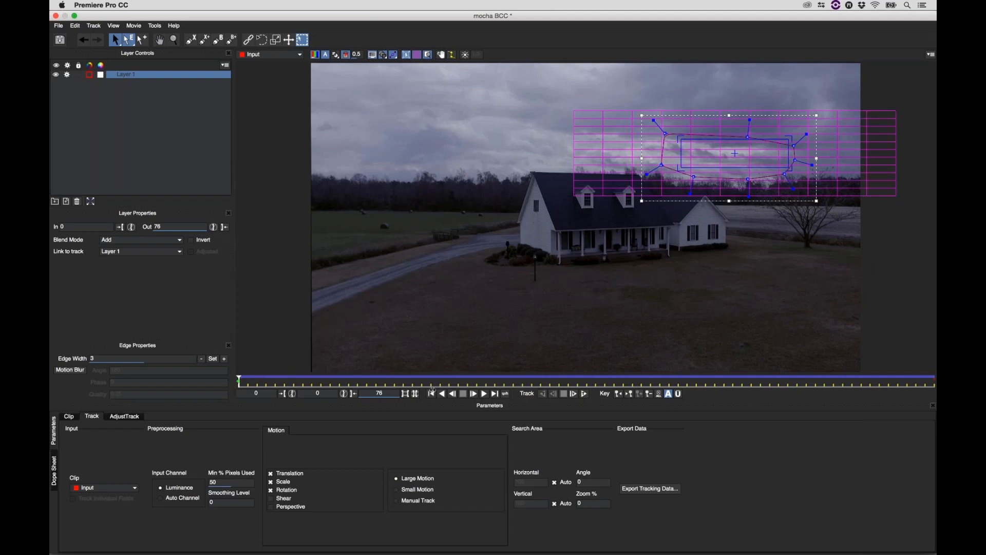
- Export the tracking data in Boris FX BCC Center Point format as lens flare.txt on the Desktop
{"action": "left_click", "coordinate": [651, 488]}
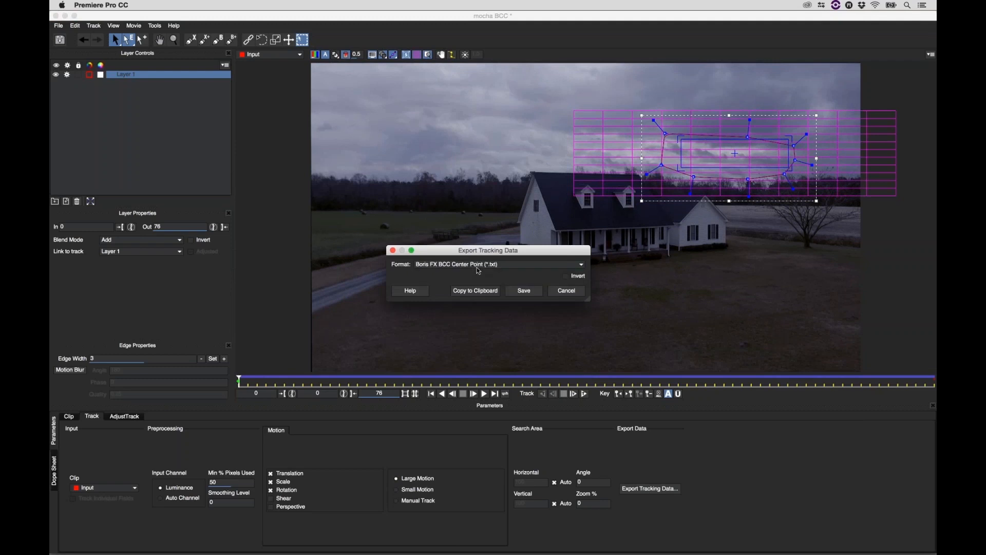
{"action": "left_click", "coordinate": [524, 290]}
{"action": "left_click", "coordinate": [525, 290]}
{"action": "type", "text": "lens flare"}
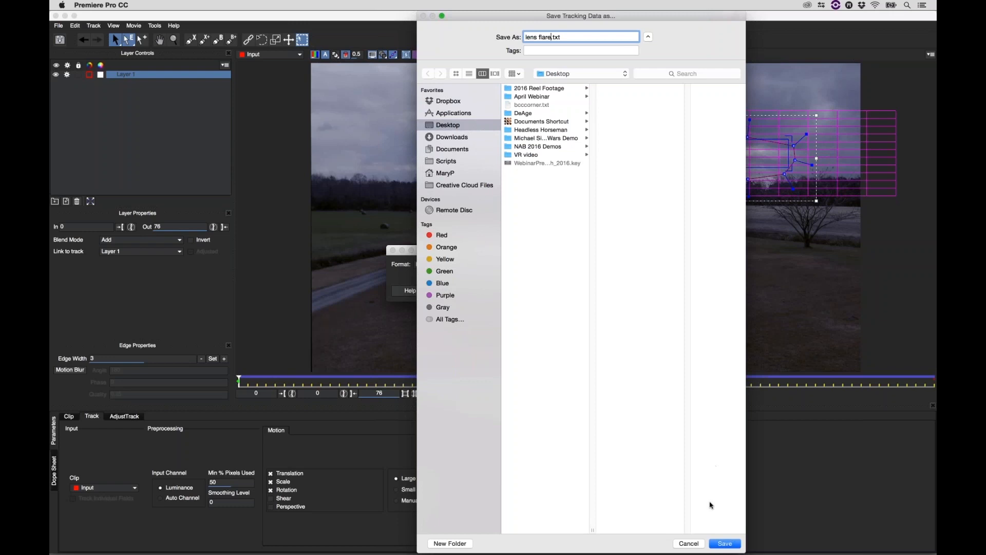
{"action": "left_click", "coordinate": [720, 543]}
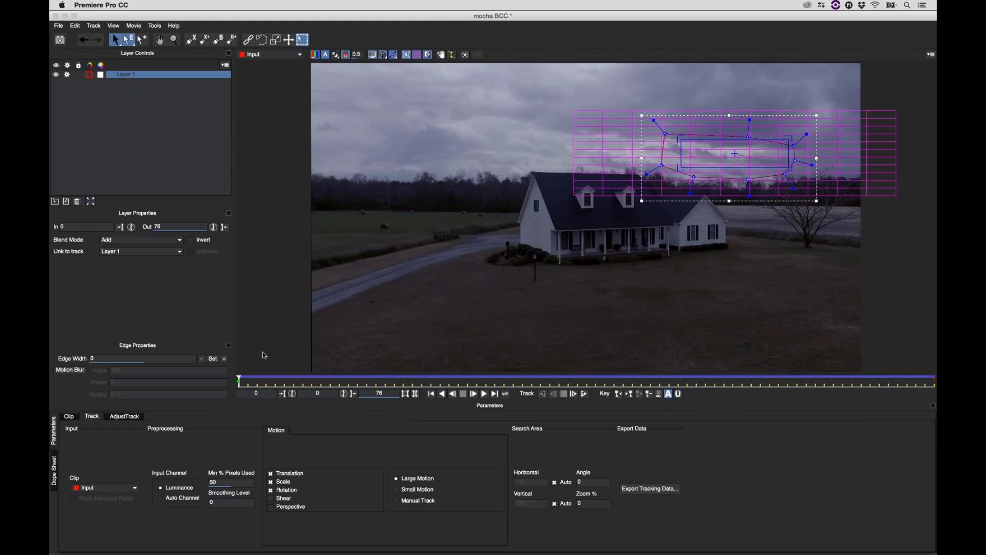
- Save the mocha project and close mocha to return to the Premiere Pro timeline
{"action": "left_click_drag", "start_coordinate": [239, 380], "coordinate": [152, 282]}
{"action": "key", "text": "super+s"}
{"action": "left_click", "coordinate": [57, 16]}
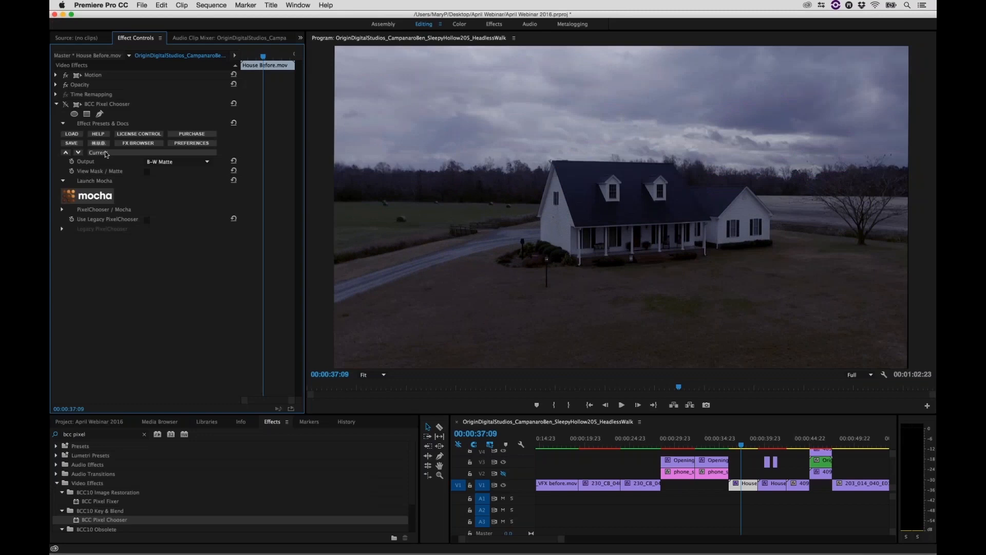
- Find the BCC Lens Flare 3D effect with the search "bcc lens" and apply it to the first house clip
{"action": "left_click", "coordinate": [118, 434]}
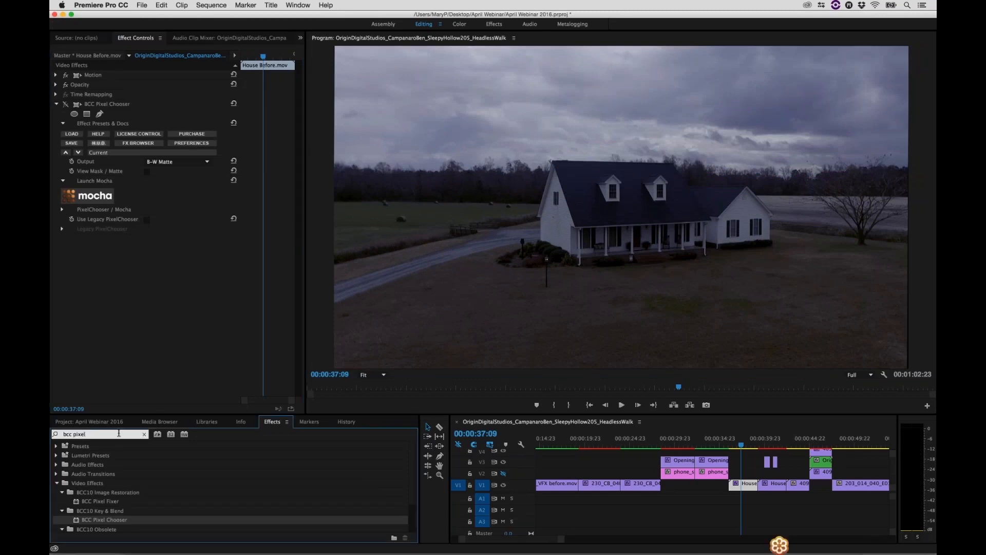
{"action": "key", "text": "BackSpace"}
{"action": "key", "text": "BackSpace"}
{"action": "key", "text": "BackSpace"}
{"action": "key", "text": "BackSpace"}
{"action": "key", "text": "BackSpace"}
{"action": "key", "text": "BackSpace"}
{"action": "type", "text": "lens"}
{"action": "scroll", "coordinate": [280, 485], "scroll_direction": "down", "scroll_amount": 2}
{"action": "left_click", "coordinate": [103, 503]}
{"action": "left_click_drag", "start_coordinate": [103, 505], "coordinate": [739, 485]}
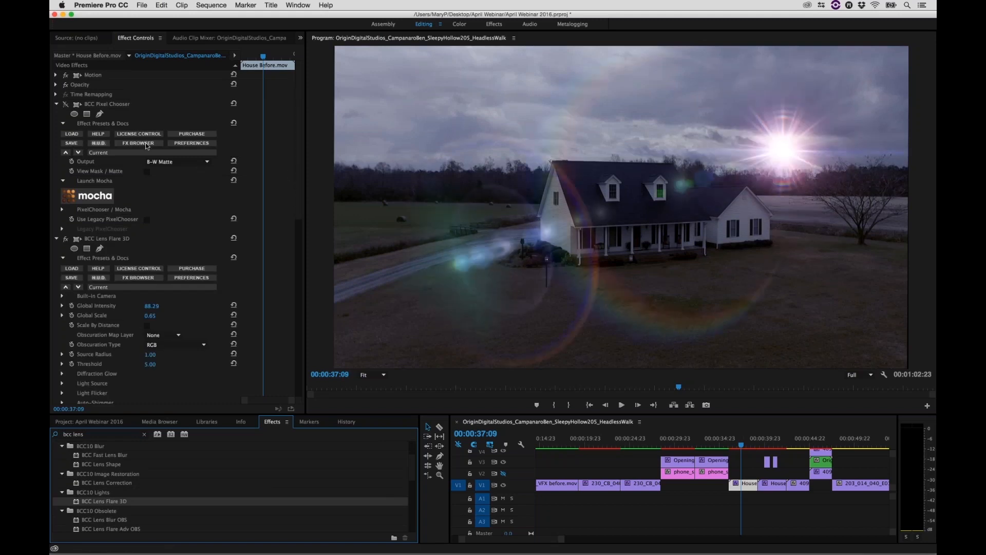
{"action": "left_click", "coordinate": [147, 145]}
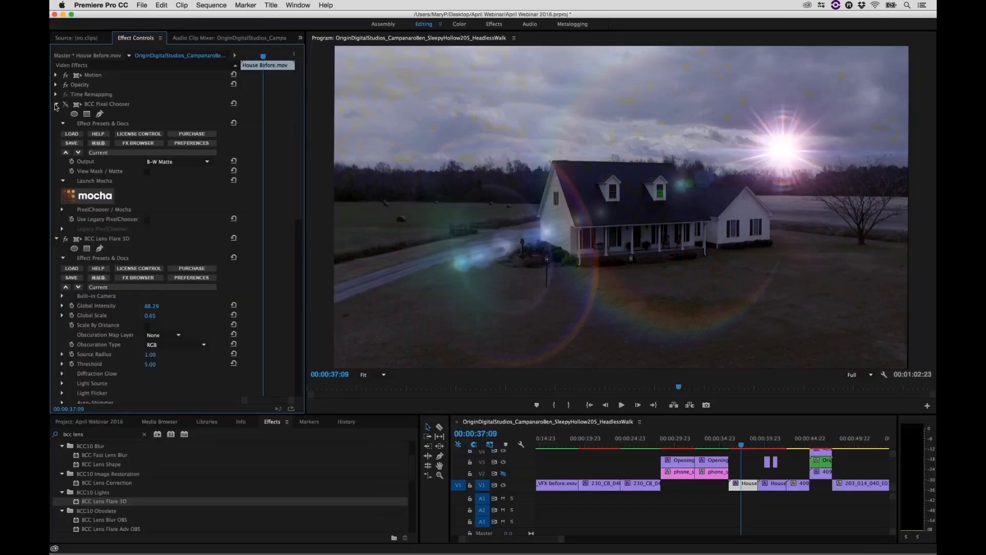
- Collapse the BCC Pixel Chooser settings, open the FX Browser for BCC Lens Flare 3D and play the preview
{"action": "left_click", "coordinate": [56, 104]}
{"action": "left_click", "coordinate": [104, 113]}
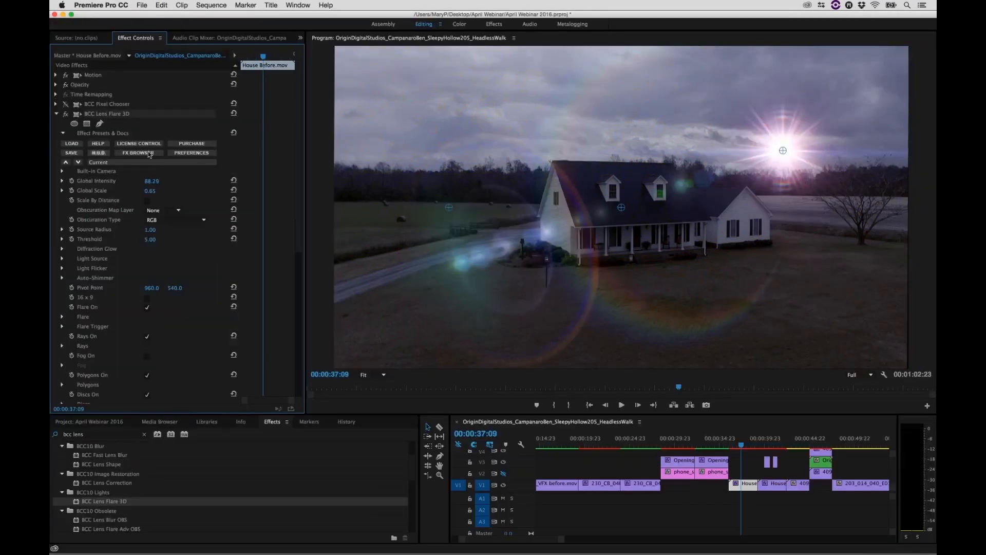
{"action": "left_click", "coordinate": [144, 156]}
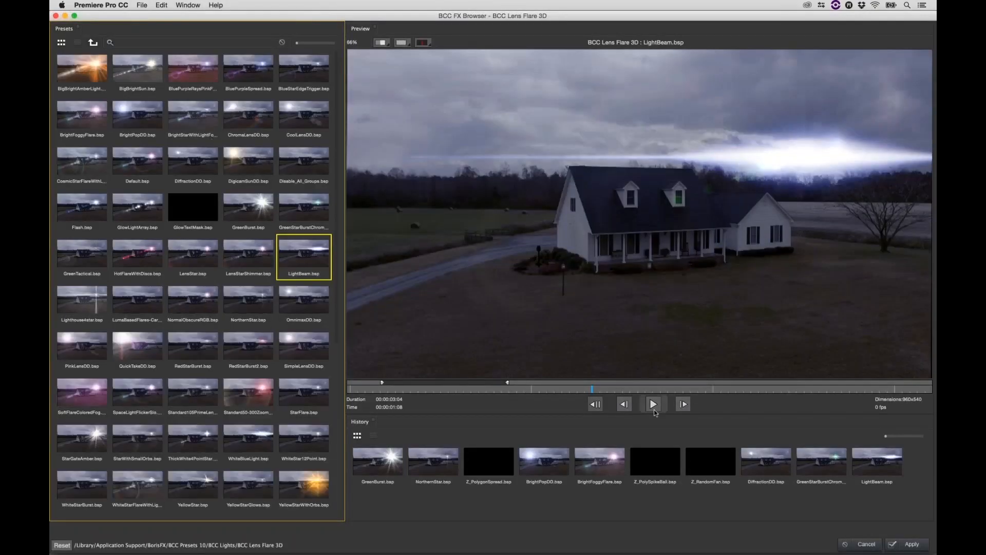
{"action": "left_click", "coordinate": [654, 405]}
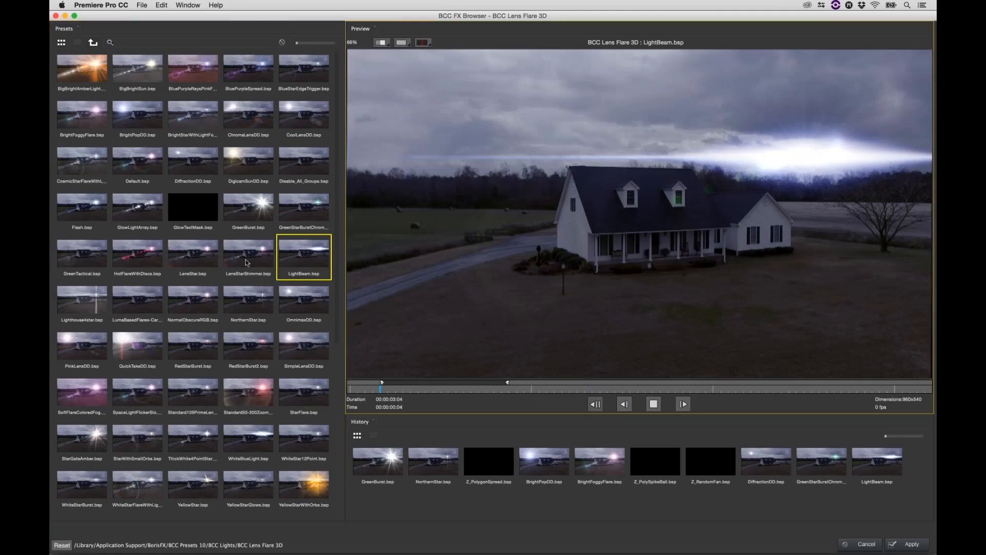
- Audition various lens flare presets on the house shot, including Standard105PrimeLens, CoolLensDD, Default, QuickTakeDD and SimpleLensDD
{"action": "left_click", "coordinate": [234, 345]}
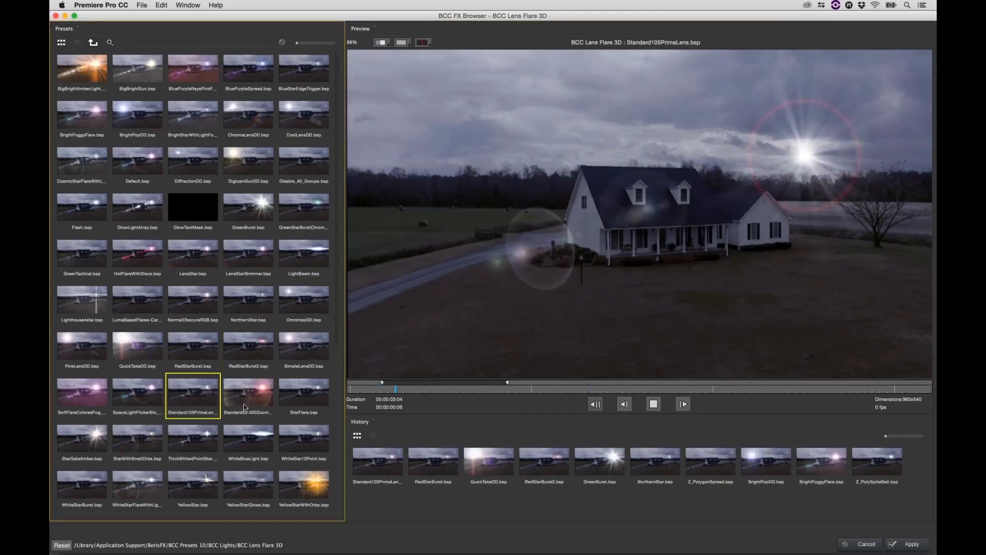
{"action": "key", "text": "Right"}
{"action": "key", "text": "Right"}
{"action": "key", "text": "Down"}
{"action": "key", "text": "Left"}
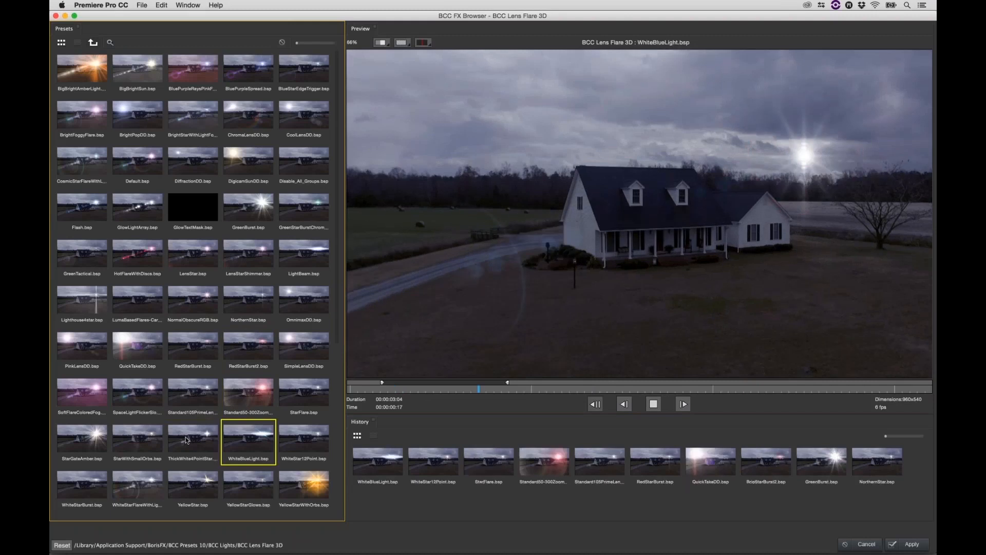
{"action": "left_click", "coordinate": [186, 436]}
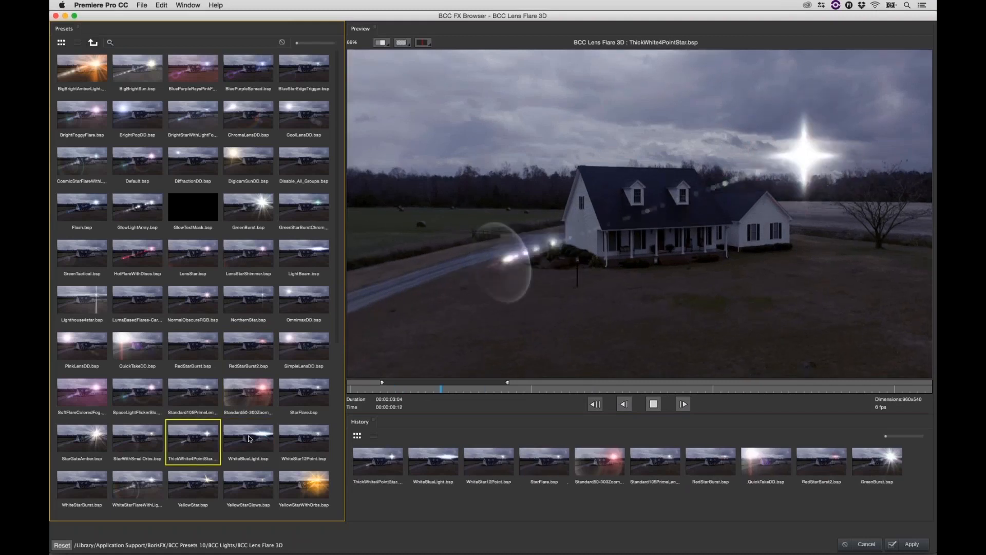
{"action": "left_click", "coordinate": [248, 436]}
{"action": "left_click", "coordinate": [248, 118]}
{"action": "left_click", "coordinate": [304, 118]}
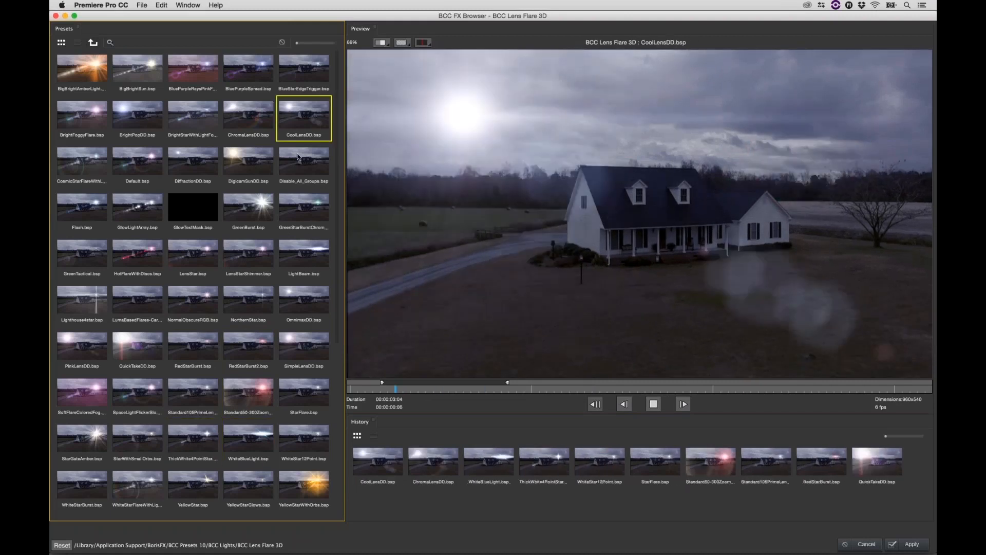
{"action": "left_click", "coordinate": [298, 159]}
{"action": "left_click", "coordinate": [248, 161]}
{"action": "left_click", "coordinate": [138, 163]}
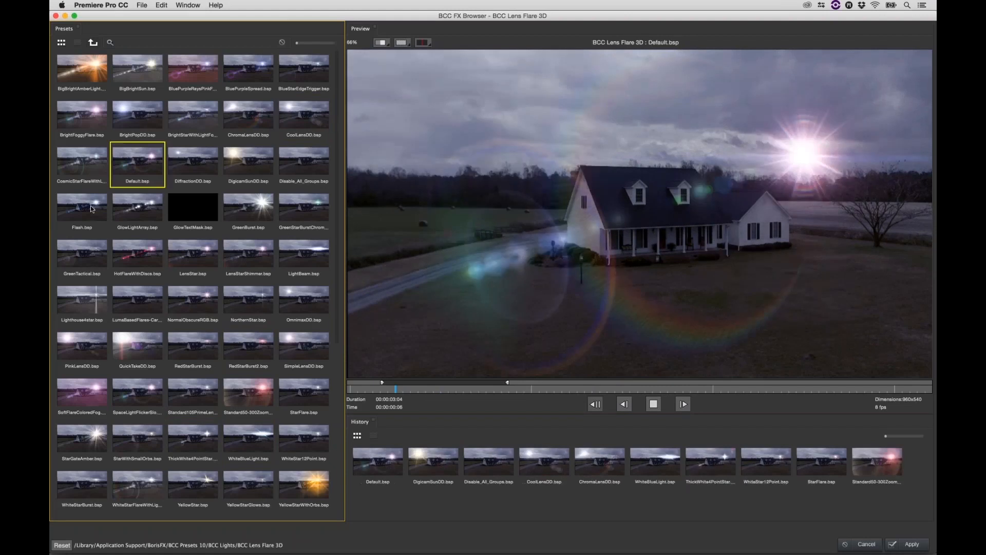
{"action": "left_click", "coordinate": [91, 208]}
{"action": "left_click", "coordinate": [137, 254]}
{"action": "left_click", "coordinate": [195, 257]}
{"action": "left_click", "coordinate": [234, 262]}
{"action": "left_click", "coordinate": [164, 352]}
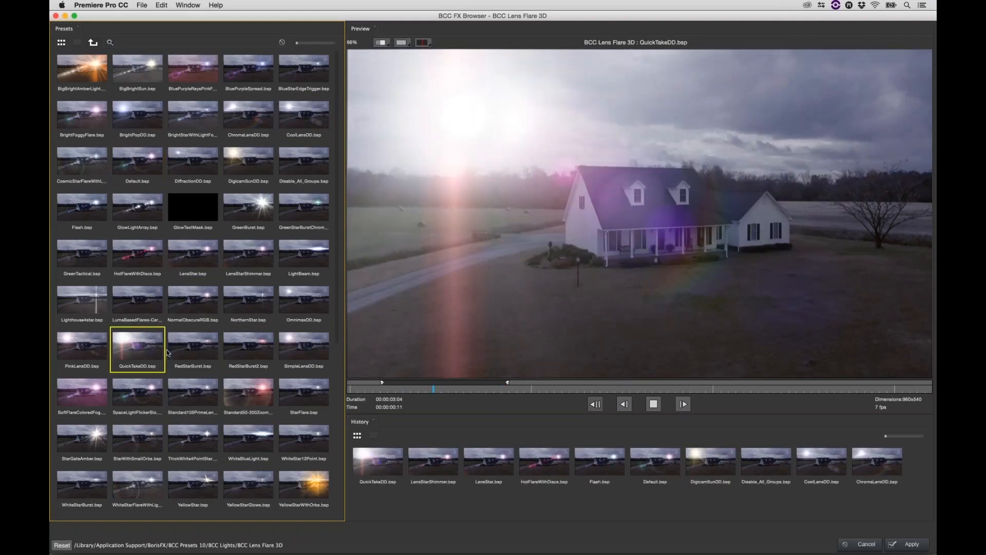
{"action": "left_click", "coordinate": [194, 352]}
{"action": "left_click", "coordinate": [304, 347]}
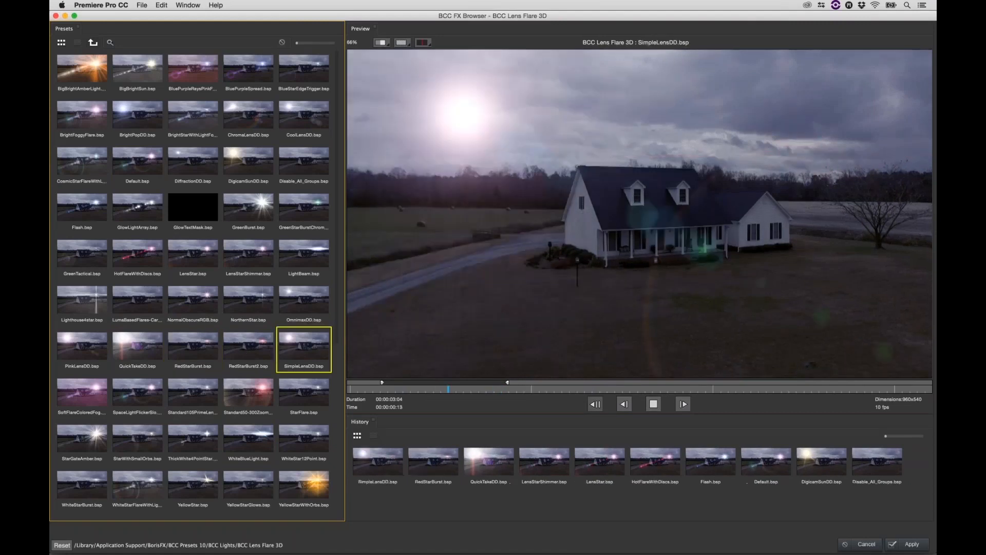
{"action": "left_click", "coordinate": [82, 348]}
- Choose the WhiteBlueLight preset and apply it to the BCC Lens Flare 3D effect
{"action": "left_click", "coordinate": [209, 439]}
{"action": "left_click", "coordinate": [248, 439]}
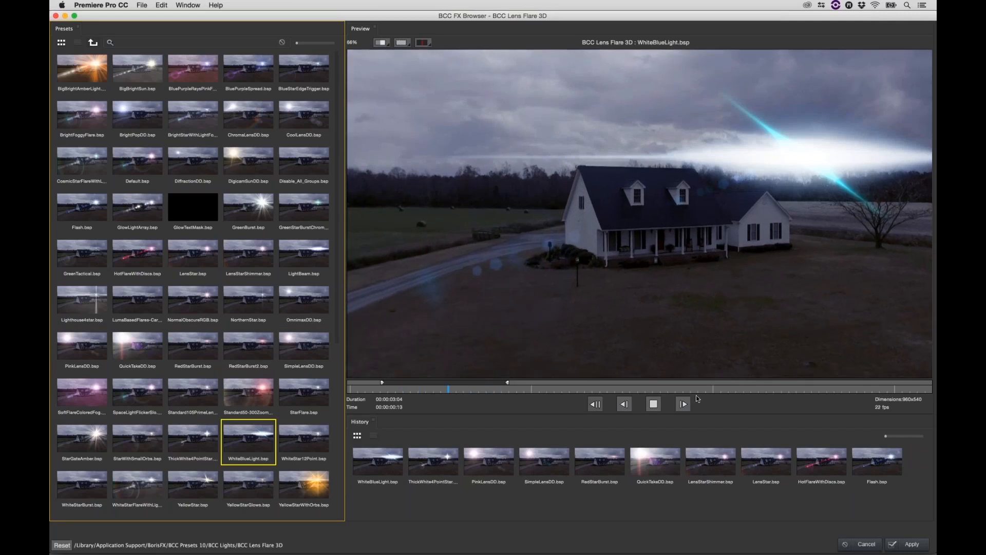
{"action": "left_click", "coordinate": [912, 543]}
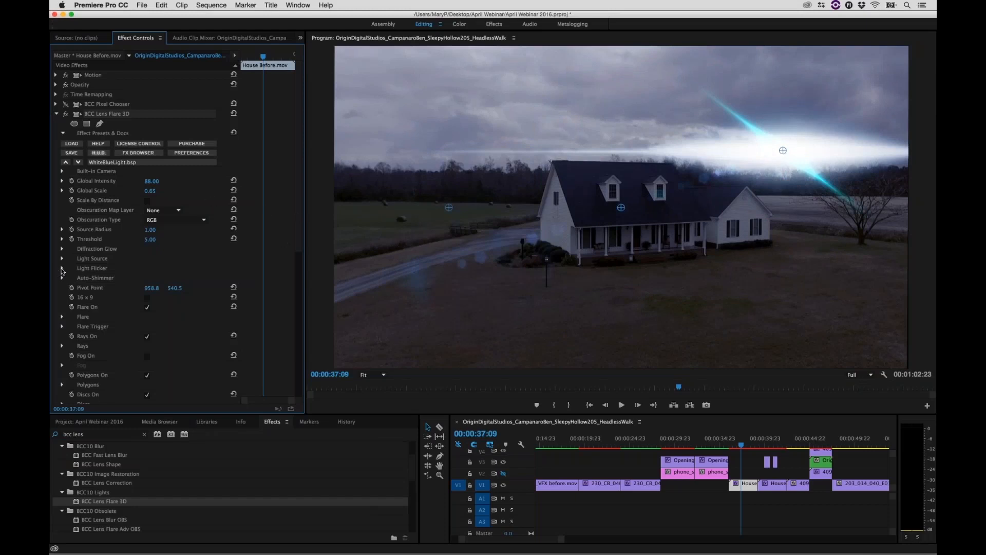
- Set the lens flare's Light Flicker speed to 100 and amount to 7, scrubbing the house clip to check it
{"action": "left_click", "coordinate": [62, 268]}
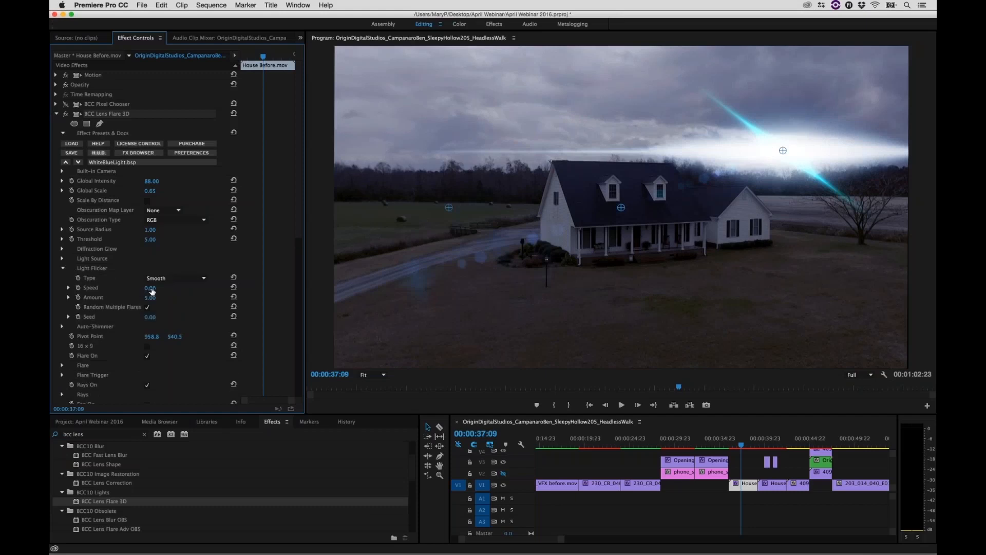
{"action": "mouse_move", "coordinate": [152, 291]}
{"action": "left_mouse_down"}
{"action": "mouse_move", "coordinate": [172, 291]}
{"action": "mouse_move", "coordinate": [160, 297]}
{"action": "left_mouse_up"}
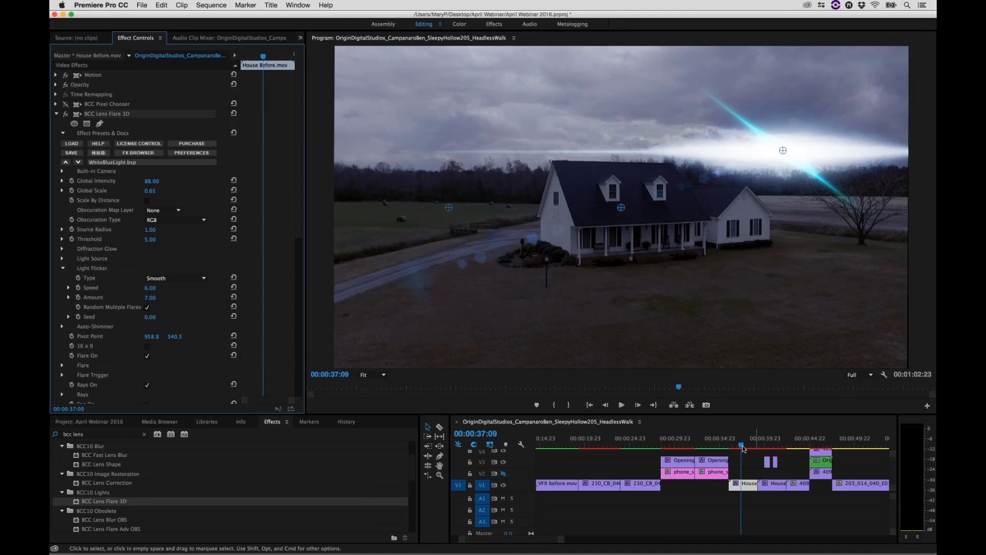
{"action": "left_click_drag", "start_coordinate": [743, 448], "coordinate": [734, 450]}
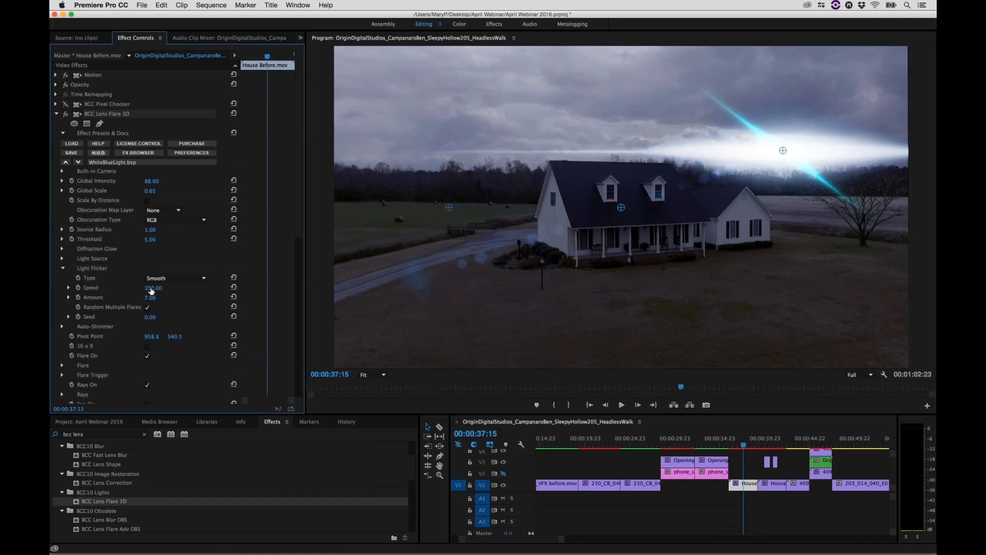
{"action": "left_click", "coordinate": [739, 448]}
{"action": "mouse_move", "coordinate": [738, 448]}
{"action": "left_mouse_down"}
{"action": "mouse_move", "coordinate": [748, 449]}
{"action": "mouse_move", "coordinate": [749, 432]}
{"action": "left_mouse_up"}
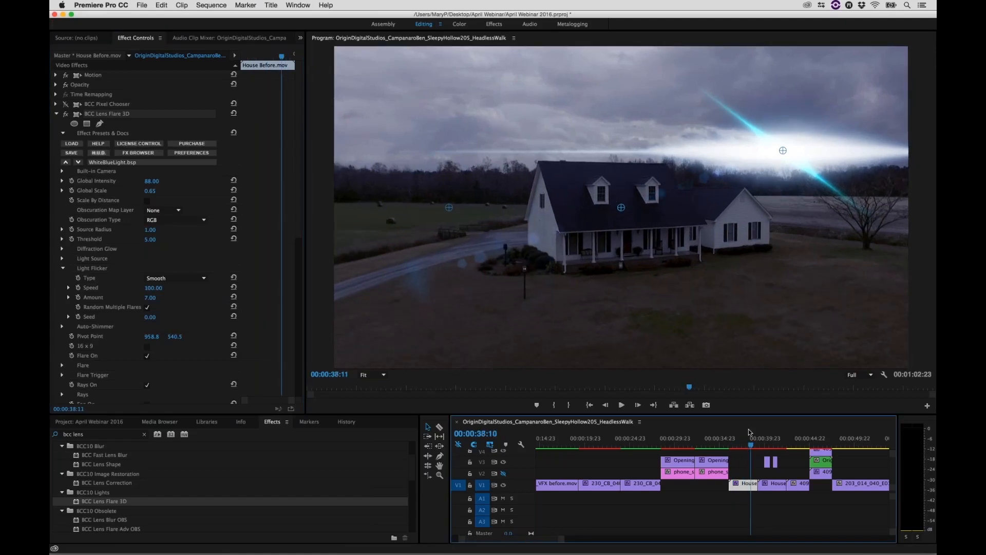
- Load the tracking data file lens flare.txt from the Desktop into the lens flare's Motion Tracker
{"action": "left_click", "coordinate": [54, 358]}
{"action": "scroll", "coordinate": [53, 358], "scroll_direction": "down", "scroll_amount": 10}
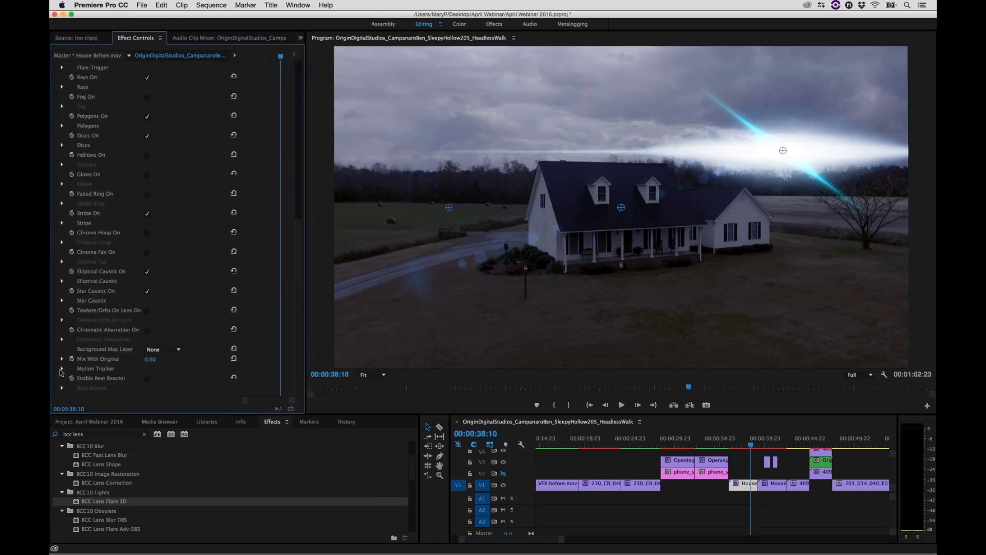
{"action": "left_click", "coordinate": [61, 368]}
{"action": "scroll", "coordinate": [78, 277], "scroll_direction": "down", "scroll_amount": 5}
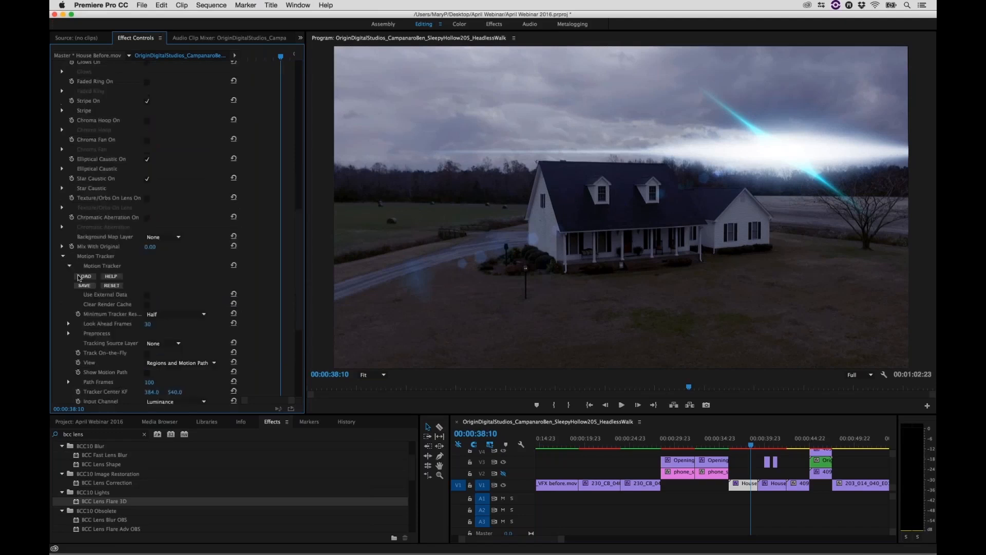
{"action": "left_click", "coordinate": [84, 277]}
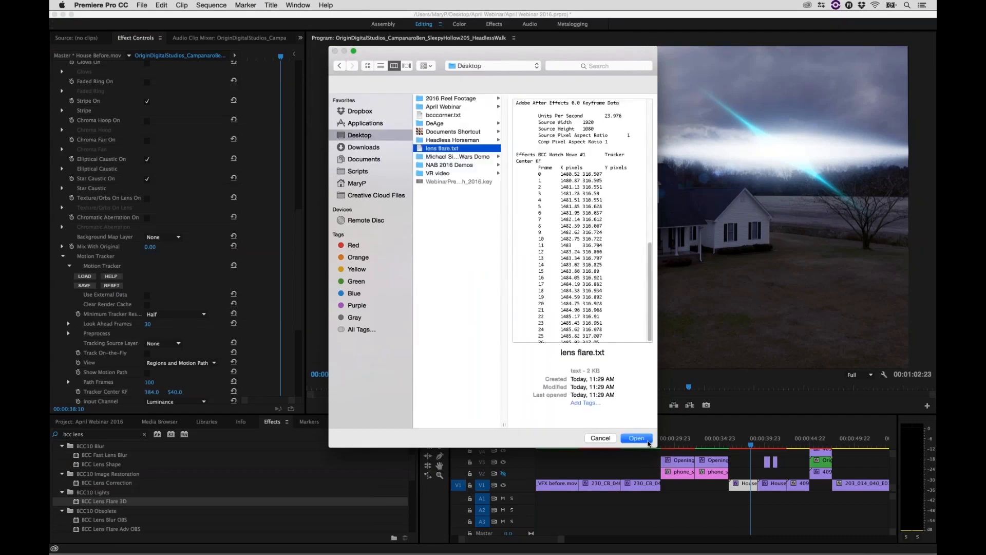
{"action": "left_click", "coordinate": [647, 440]}
{"action": "scroll", "coordinate": [279, 311], "scroll_direction": "down", "scroll_amount": 5}
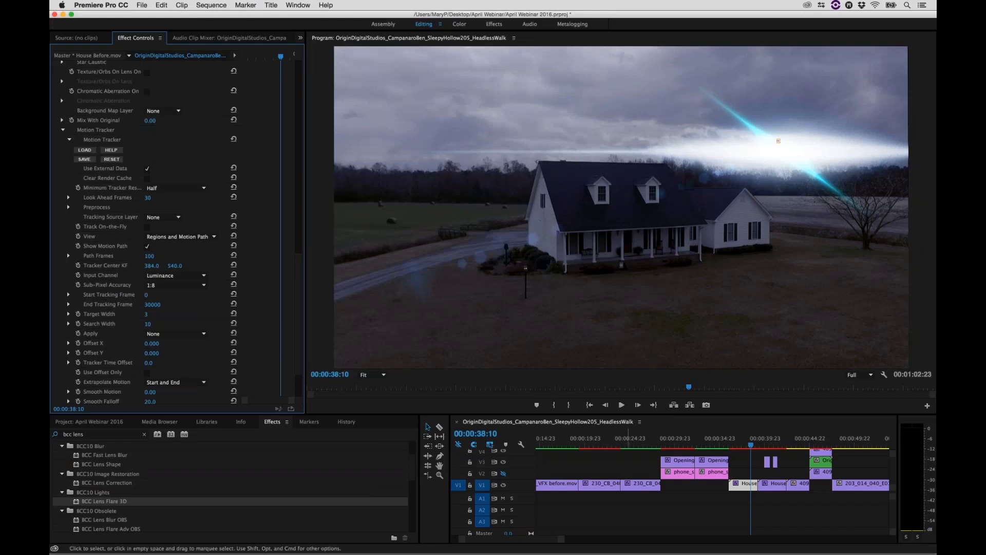
- Scrub and play through the house clip to review the lens flare with the loaded tracking data
{"action": "left_click", "coordinate": [748, 447]}
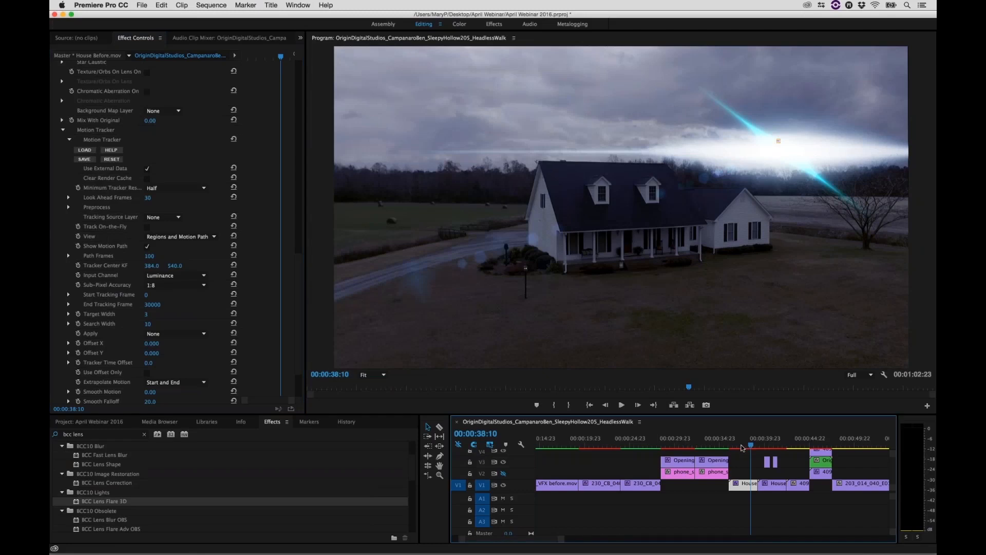
{"action": "left_click_drag", "start_coordinate": [742, 448], "coordinate": [737, 449]}
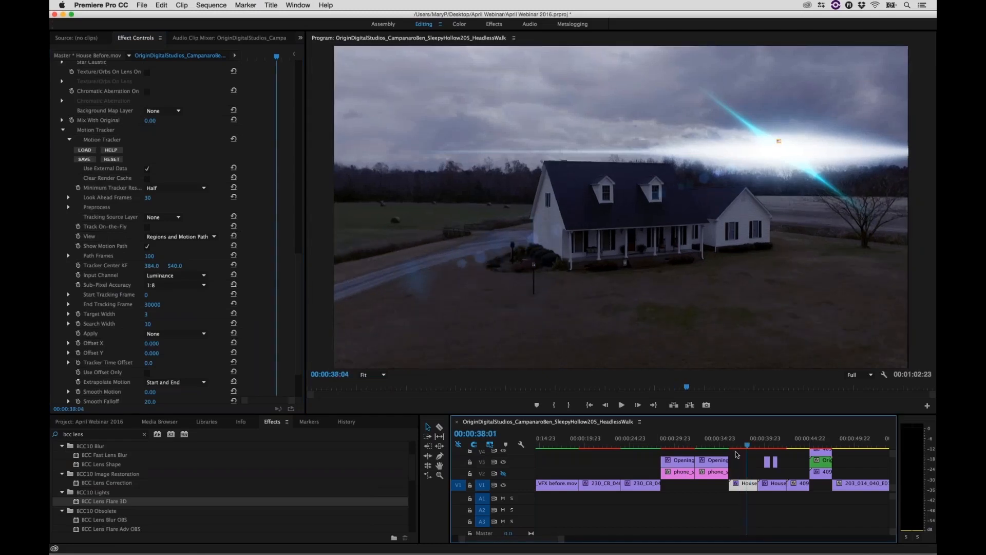
{"action": "left_click_drag", "start_coordinate": [737, 451], "coordinate": [745, 453]}
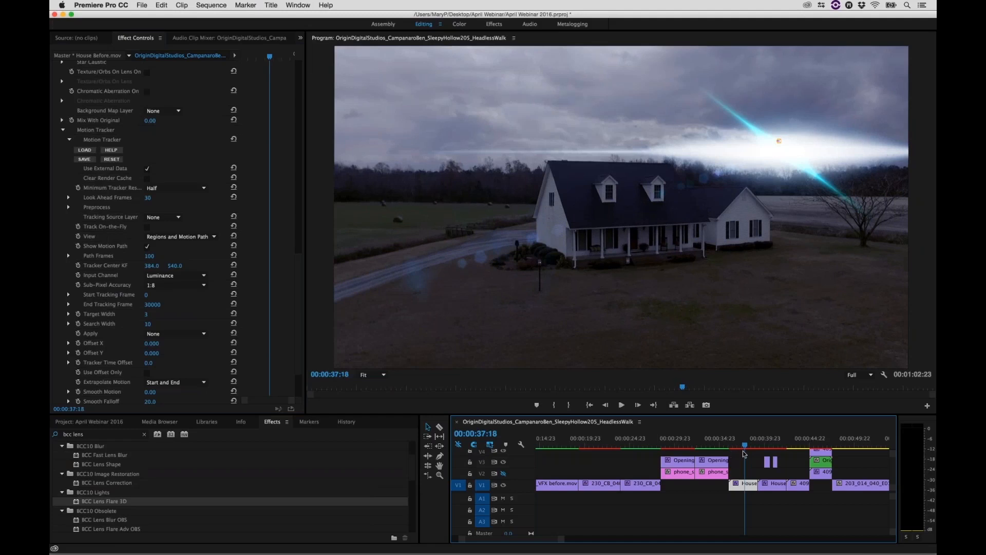
{"action": "key", "text": "space"}
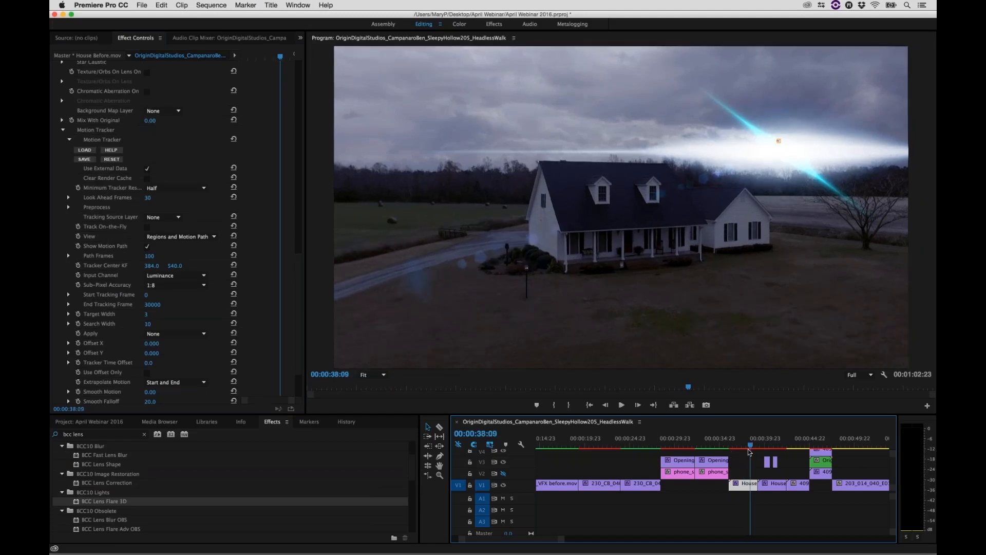
{"action": "left_click_drag", "start_coordinate": [749, 452], "coordinate": [741, 452]}
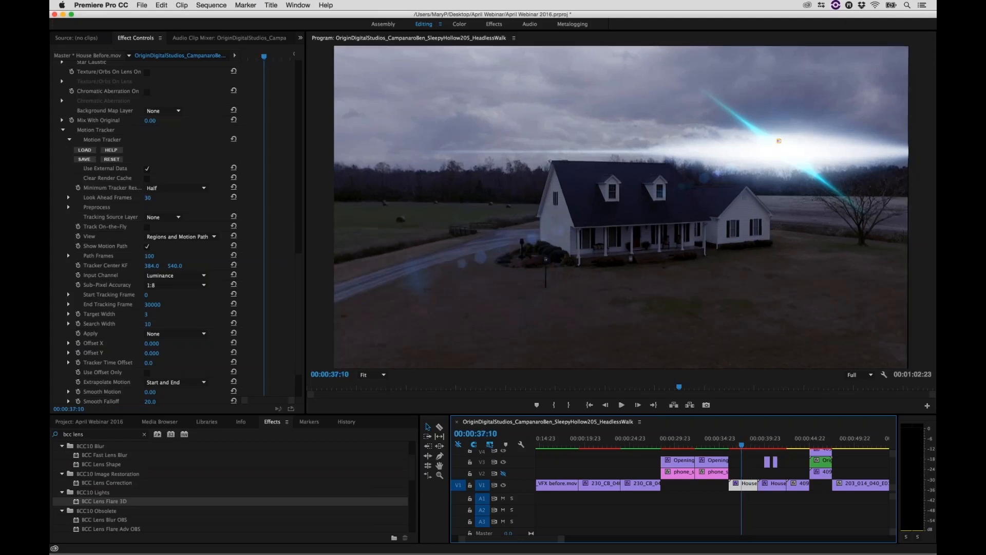
- Collapse the BCC Lens Flare 3D settings and search the effects for "bcc fast film"
{"action": "scroll", "coordinate": [175, 231], "scroll_direction": "up", "scroll_amount": 10}
{"action": "left_click", "coordinate": [55, 114]}
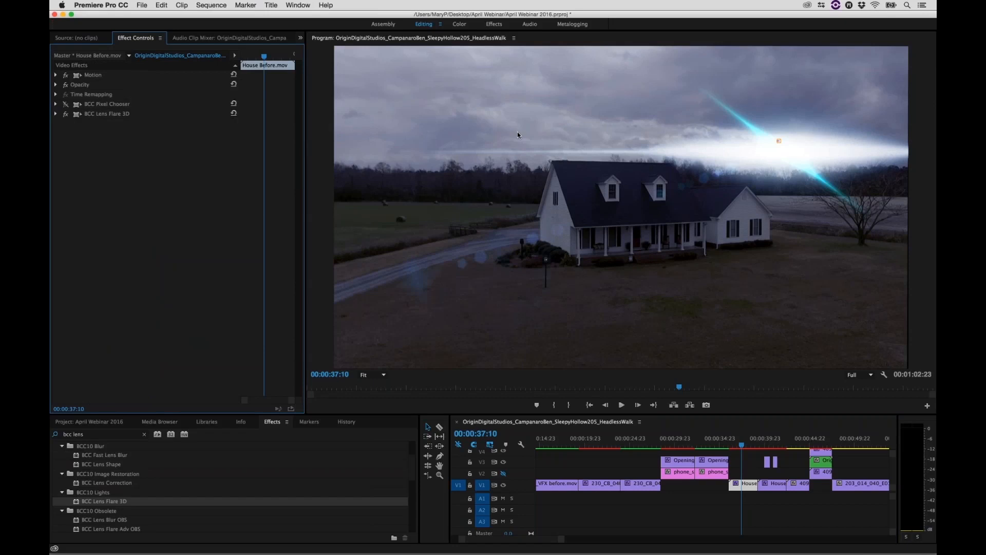
{"action": "left_click", "coordinate": [117, 434]}
{"action": "key", "text": "BackSpace"}
{"action": "key", "text": "BackSpace"}
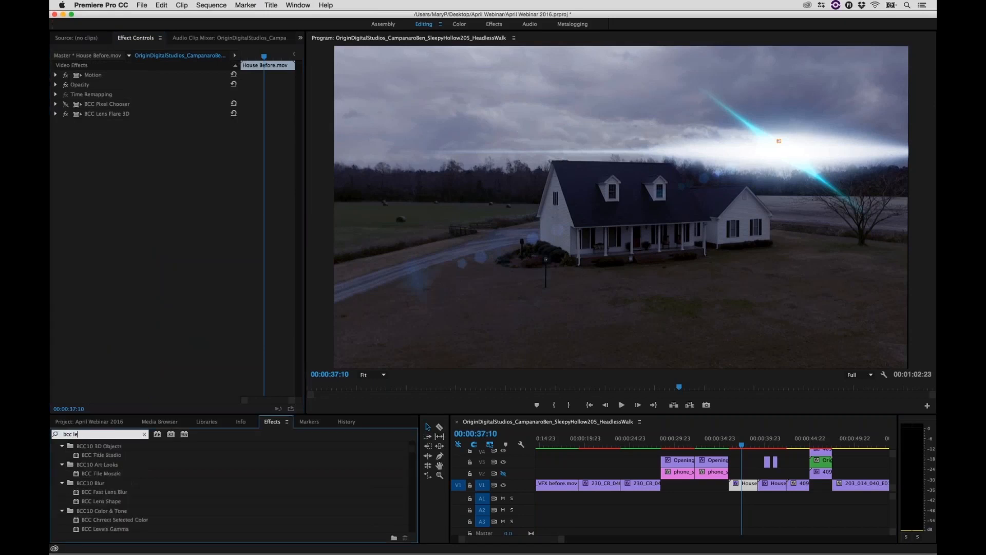
{"action": "key", "text": "BackSpace"}
{"action": "key", "text": "BackSpace"}
{"action": "type", "text": "fast film"}
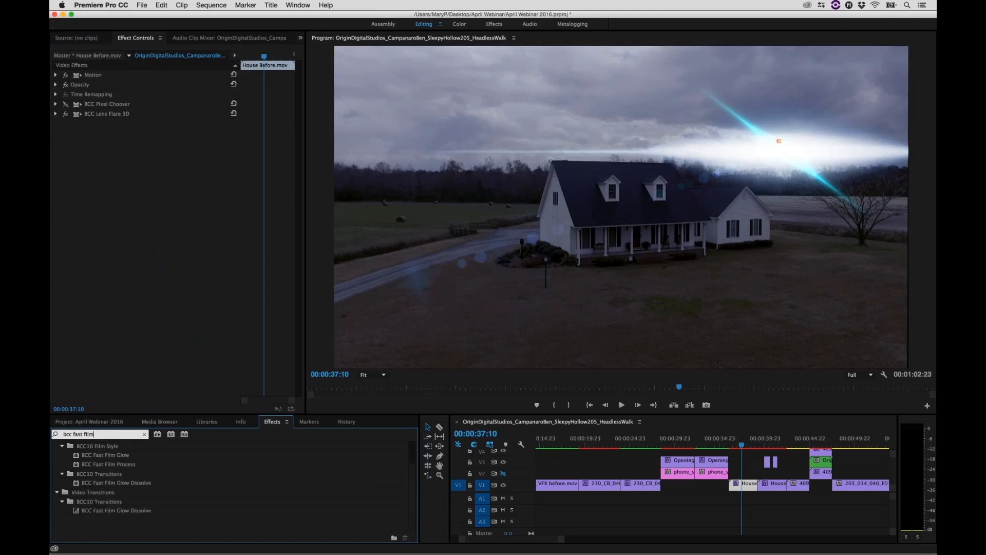
- Apply BCC Fast Film Process to the House Before.mov clip and move it above BCC Lens Flare 3D in the effect order
{"action": "left_click", "coordinate": [101, 464]}
{"action": "left_click_drag", "start_coordinate": [79, 467], "coordinate": [742, 483]}
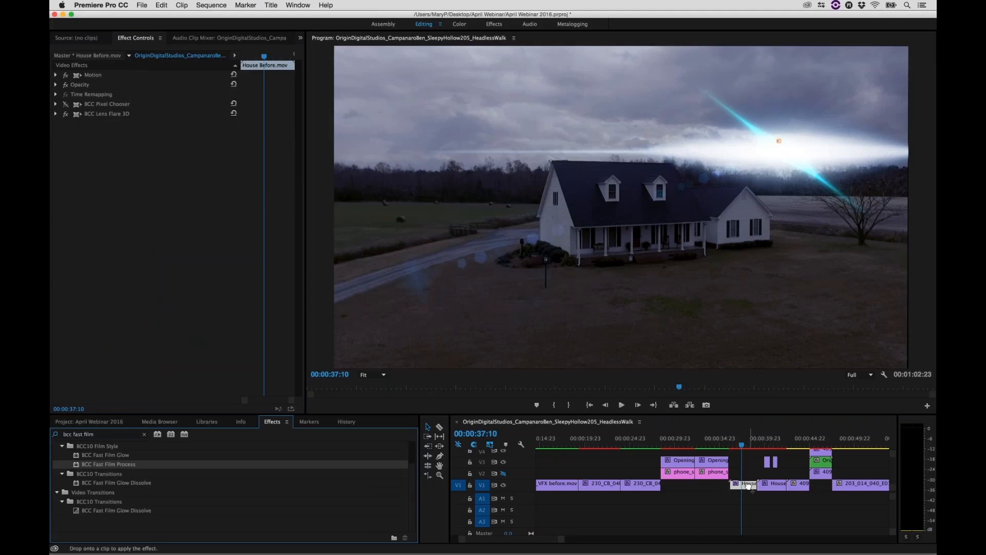
{"action": "left_click_drag", "start_coordinate": [749, 486], "coordinate": [748, 486]}
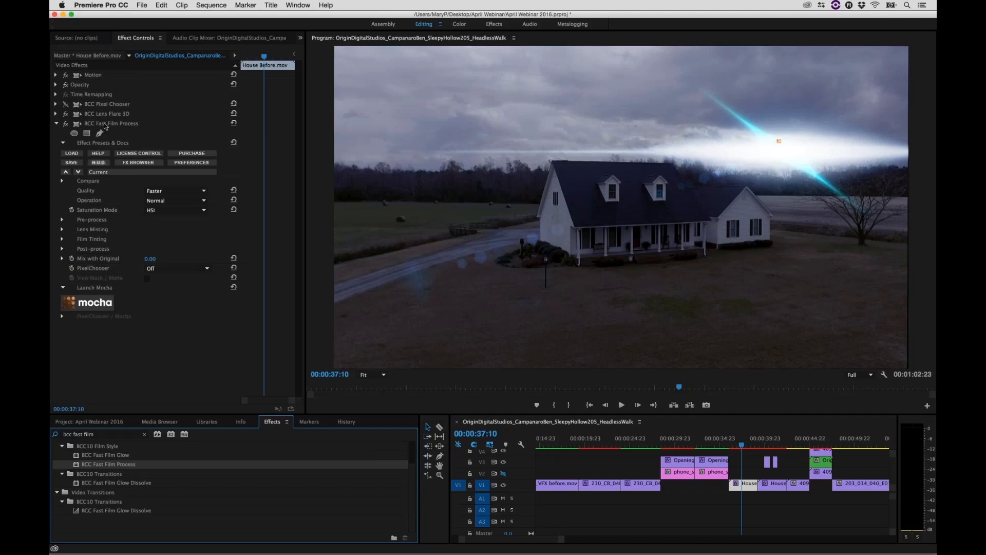
{"action": "left_click_drag", "start_coordinate": [104, 122], "coordinate": [102, 110]}
- Apply the Color Push preset to BCC Fast Film Process from the FX Browser, then collapse the effect's settings
{"action": "left_click", "coordinate": [131, 154]}
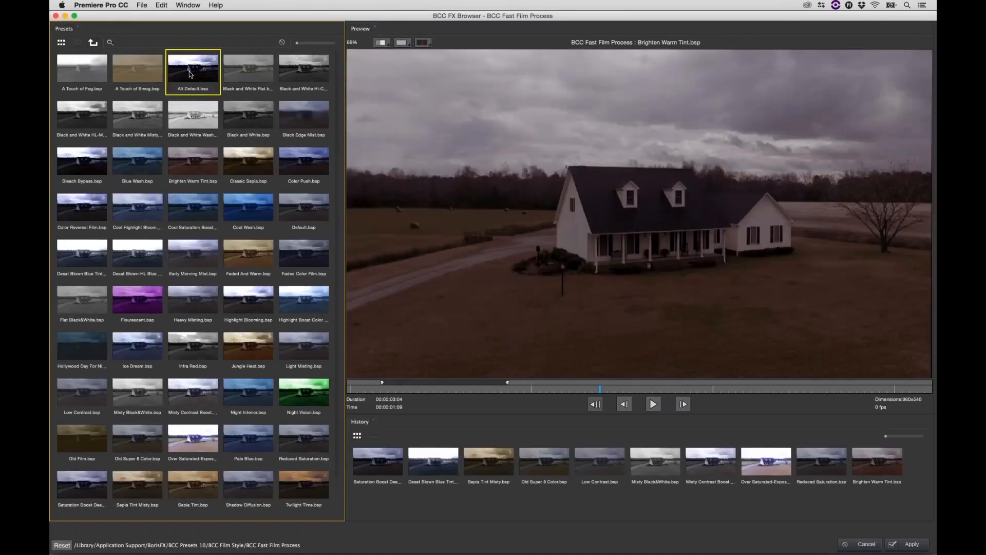
{"action": "left_click", "coordinate": [130, 222]}
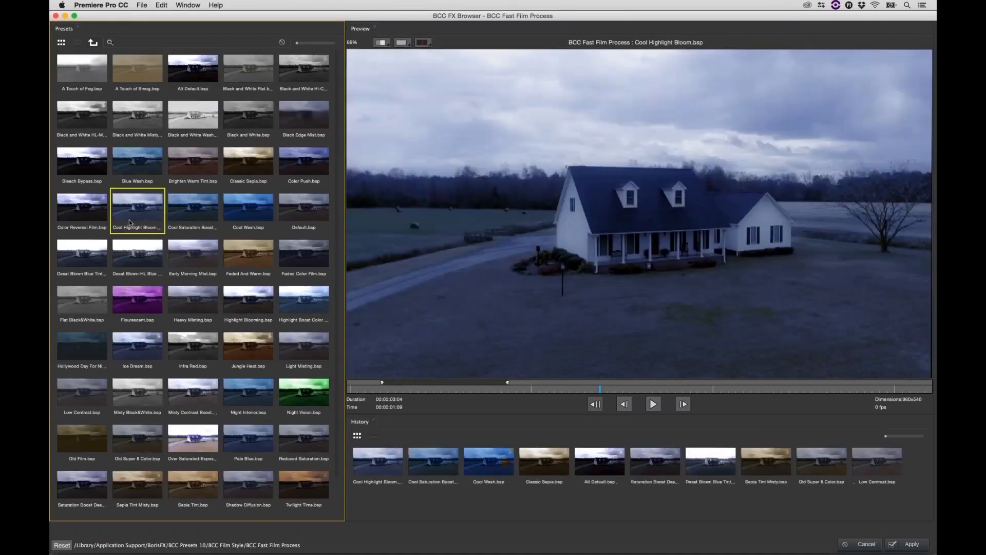
{"action": "key", "text": "Down"}
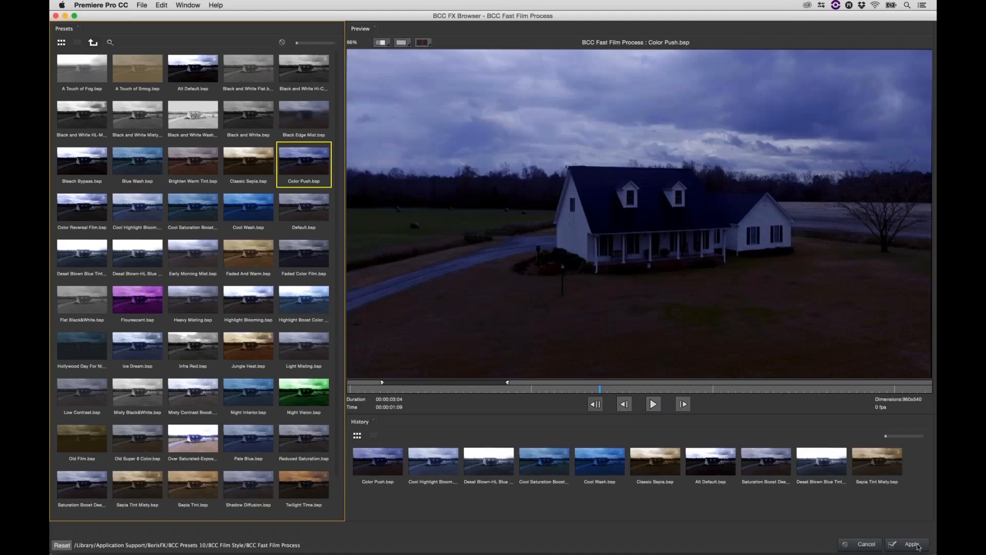
{"action": "left_click", "coordinate": [912, 544]}
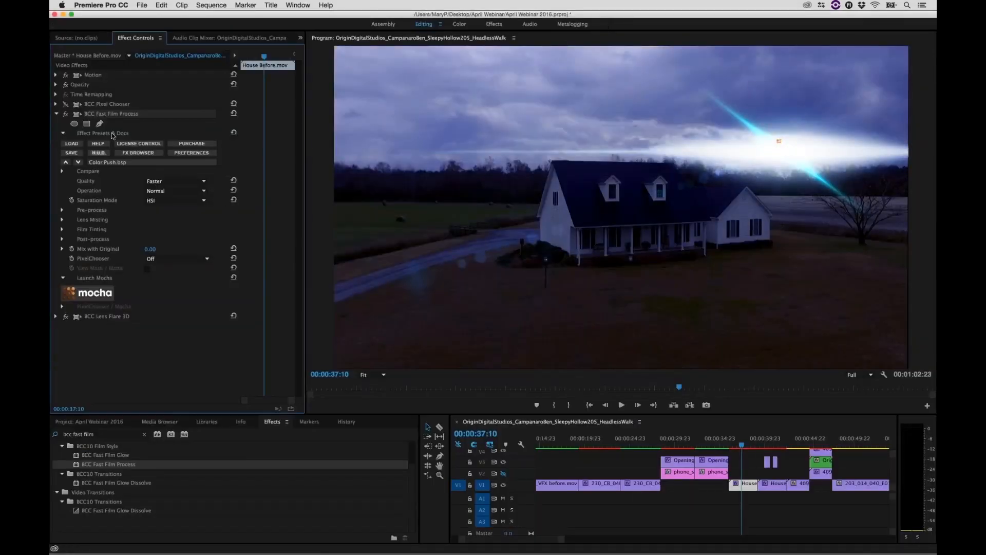
{"action": "left_click", "coordinate": [56, 114]}
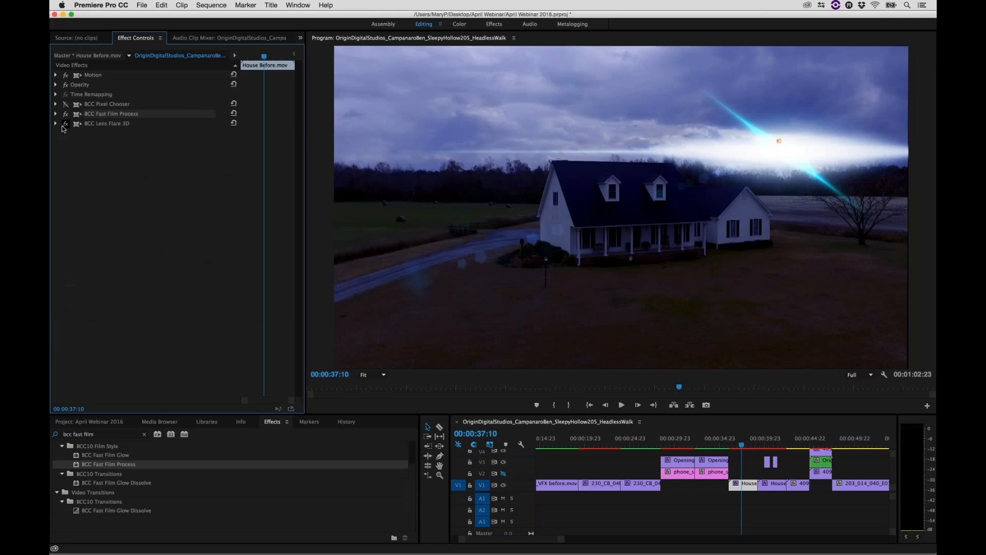
- Scrub and step frame by frame through the House Before.mov clip to review its lens flare and color look
{"action": "left_click", "coordinate": [737, 449]}
{"action": "left_click_drag", "start_coordinate": [736, 445], "coordinate": [734, 445]}
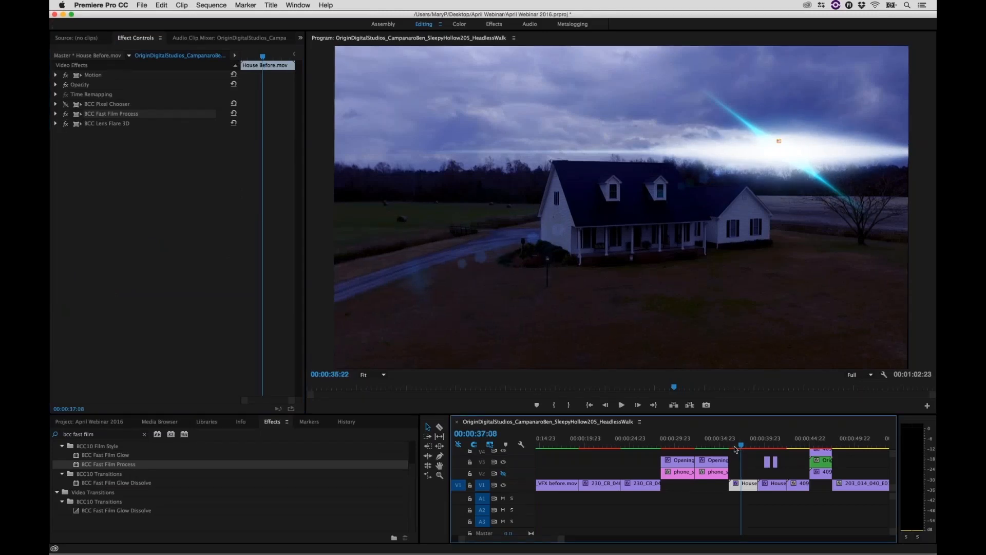
{"action": "key", "text": "Left"}
{"action": "key", "text": "Left"}
{"action": "key", "text": "Left"}
{"action": "key", "text": "Left"}
{"action": "key", "text": "Left"}
{"action": "key", "text": "Left"}
{"action": "key", "text": "Left"}
{"action": "key", "text": "Left"}
{"action": "key", "text": "Left"}
{"action": "key", "text": "Left"}
{"action": "key", "text": "Left"}
{"action": "key", "text": "Left"}
{"action": "key", "text": "Left"}
{"action": "key", "text": "Left"}
{"action": "key", "text": "Left"}
{"action": "key", "text": "Left"}
{"action": "key", "text": "Left"}
{"action": "key", "text": "Left"}
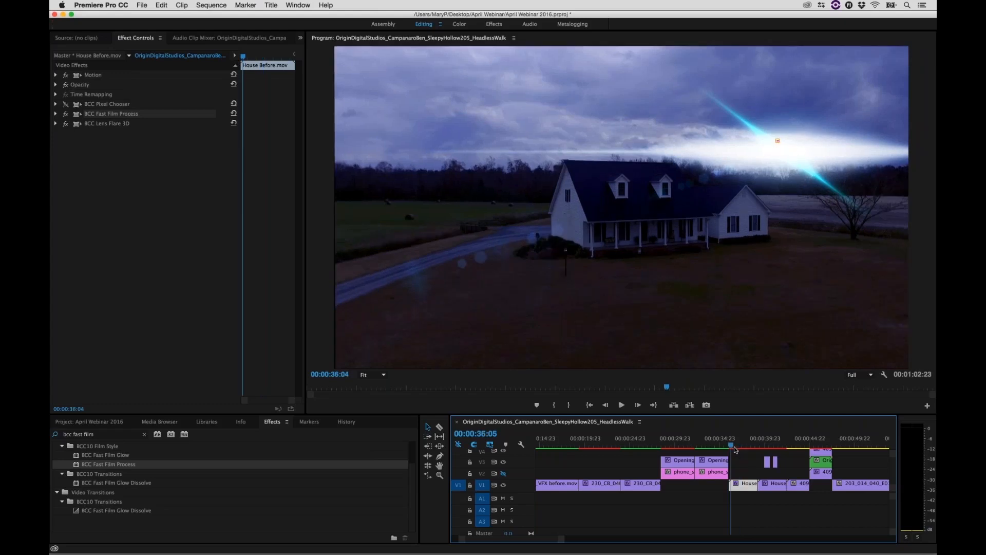
{"action": "left_click_drag", "start_coordinate": [735, 450], "coordinate": [757, 446]}
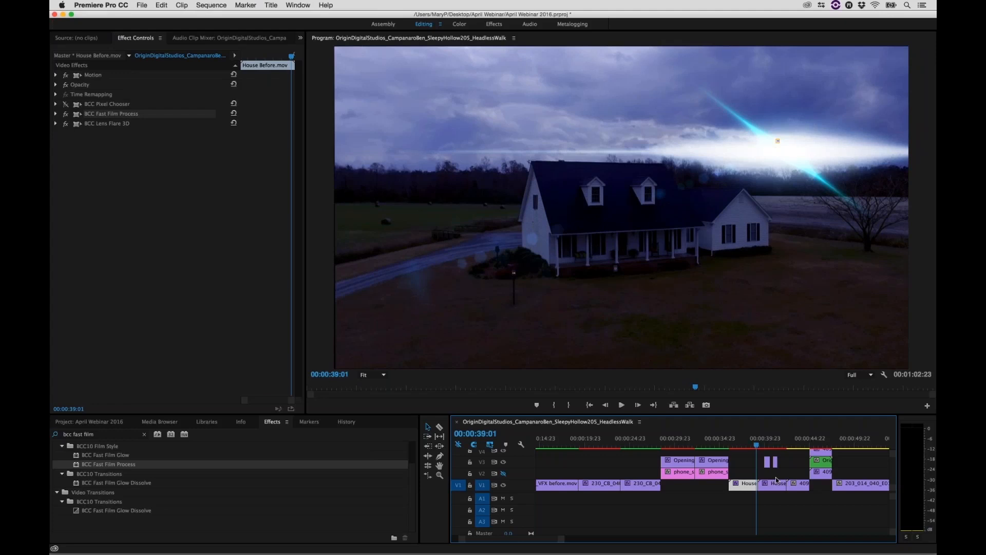
- Move to the first short lightning clip, search the effects for "lightning" and highlight BCC Lightning, then select the first House Before.mov clip
{"action": "left_click", "coordinate": [764, 445]}
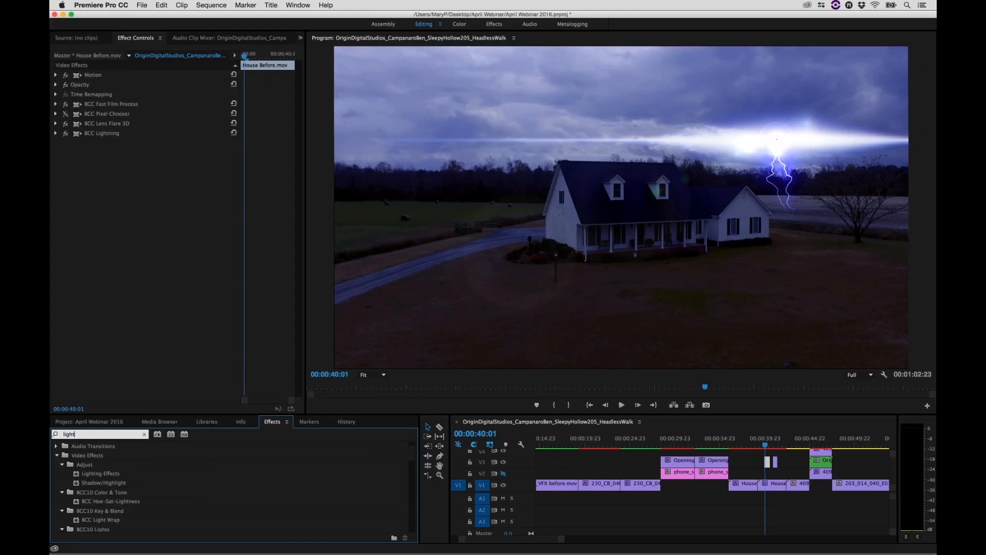
{"action": "type", "text": "ning"}
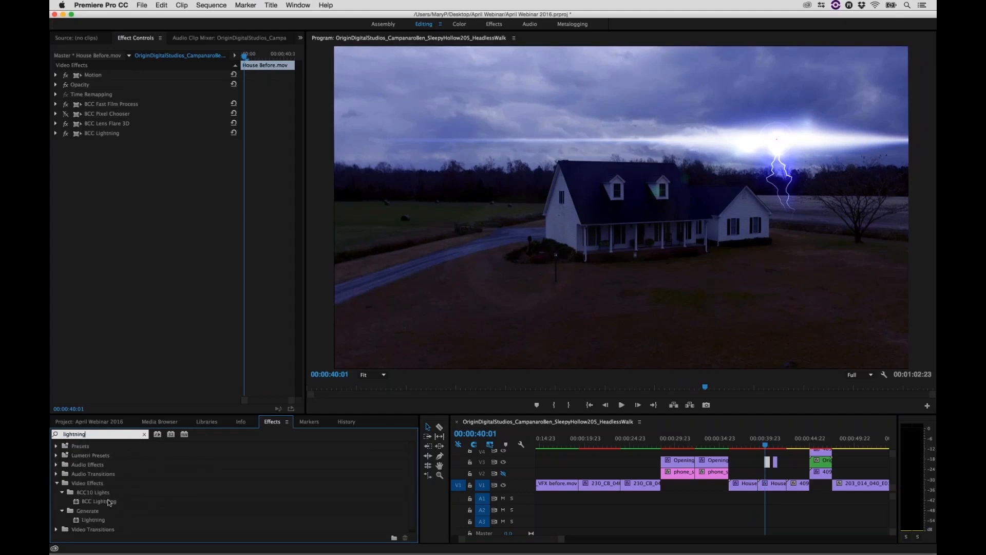
{"action": "left_click", "coordinate": [109, 502]}
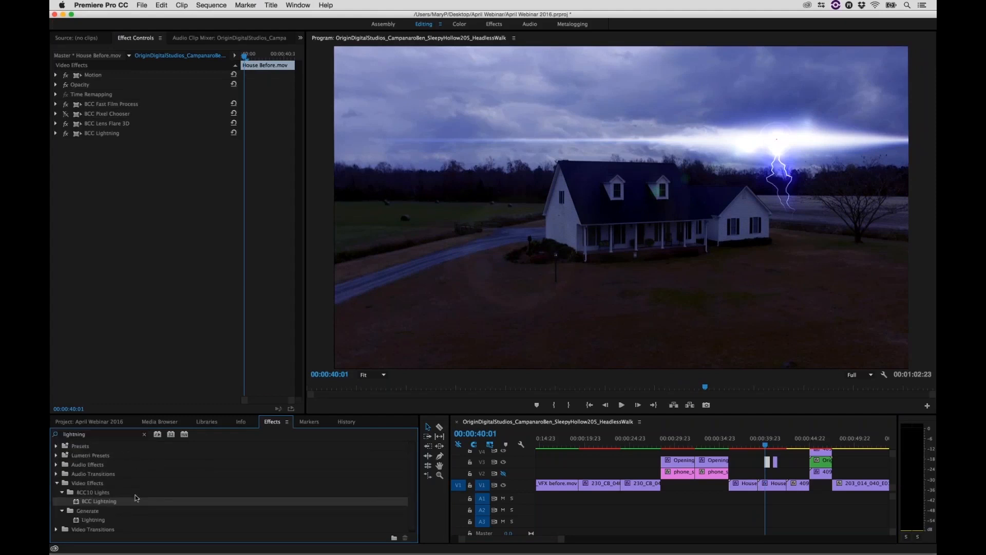
{"action": "left_click", "coordinate": [748, 488]}
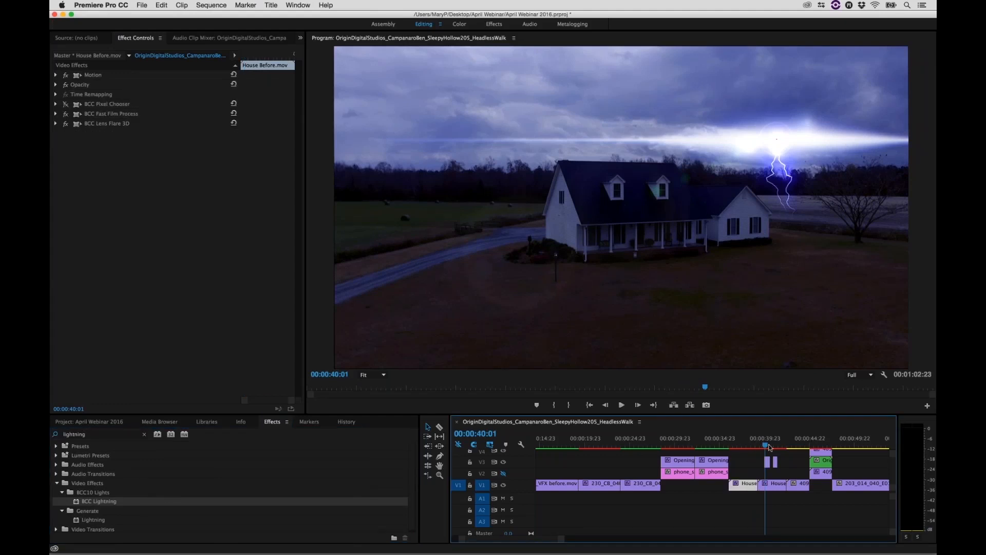
- Scrub across the two short lightning clips above the second house clip to examine the bolts, ending at 00:00:40:09
{"action": "left_click_drag", "start_coordinate": [768, 445], "coordinate": [779, 447]}
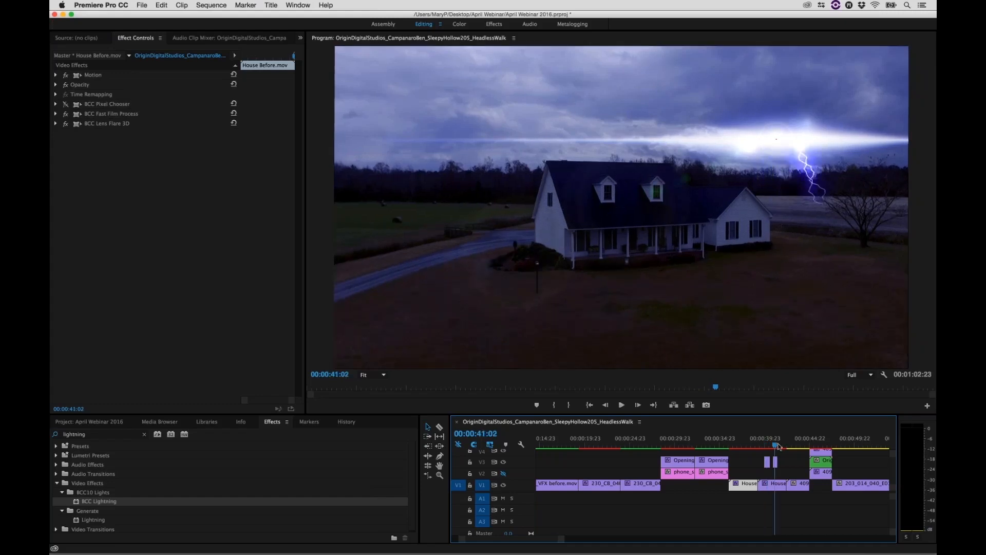
{"action": "left_click_drag", "start_coordinate": [779, 446], "coordinate": [777, 450]}
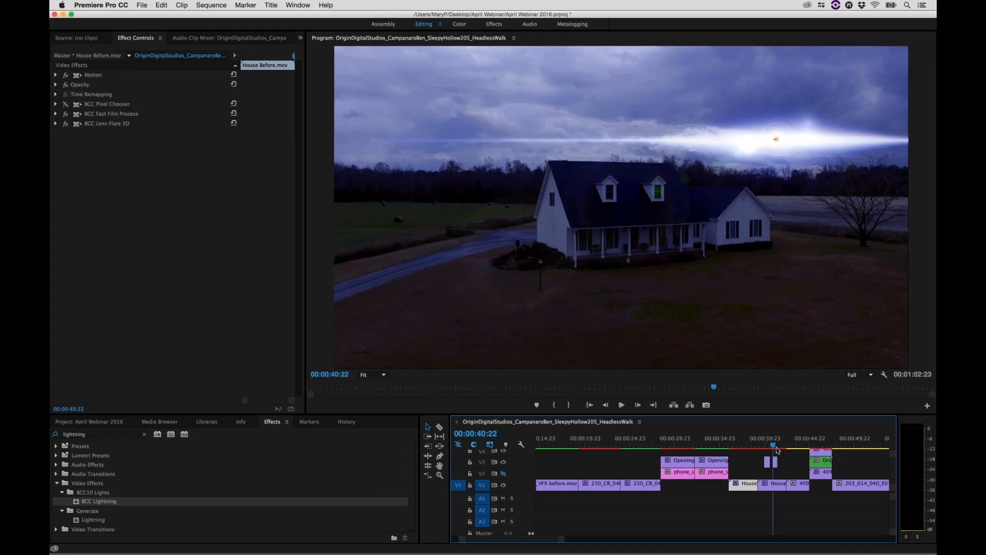
{"action": "left_click_drag", "start_coordinate": [777, 450], "coordinate": [773, 461]}
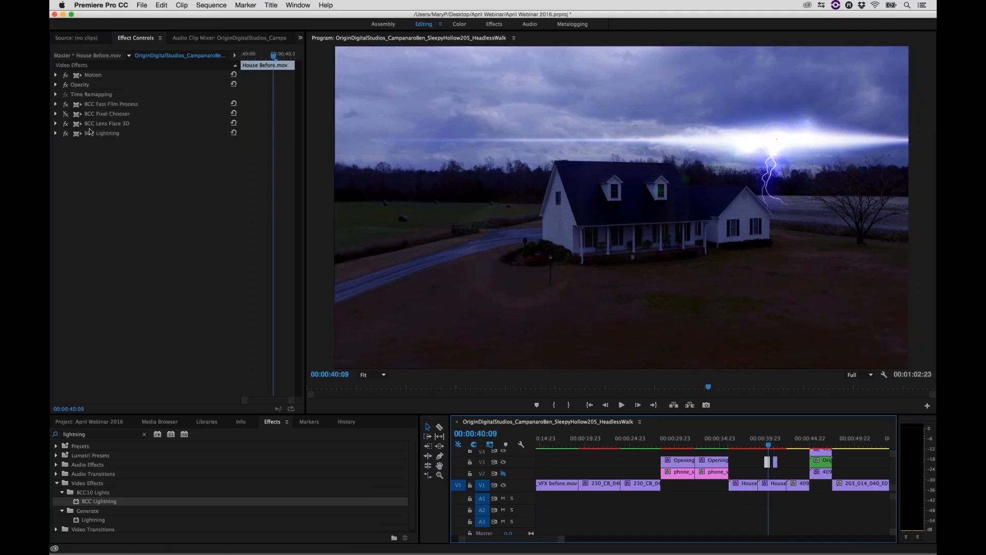
- Expand BCC Lightning on the first lightning clip and adjust its on-screen rings to Seed 154.93 and Core Wiggliness 5.49
{"action": "left_click", "coordinate": [56, 134]}
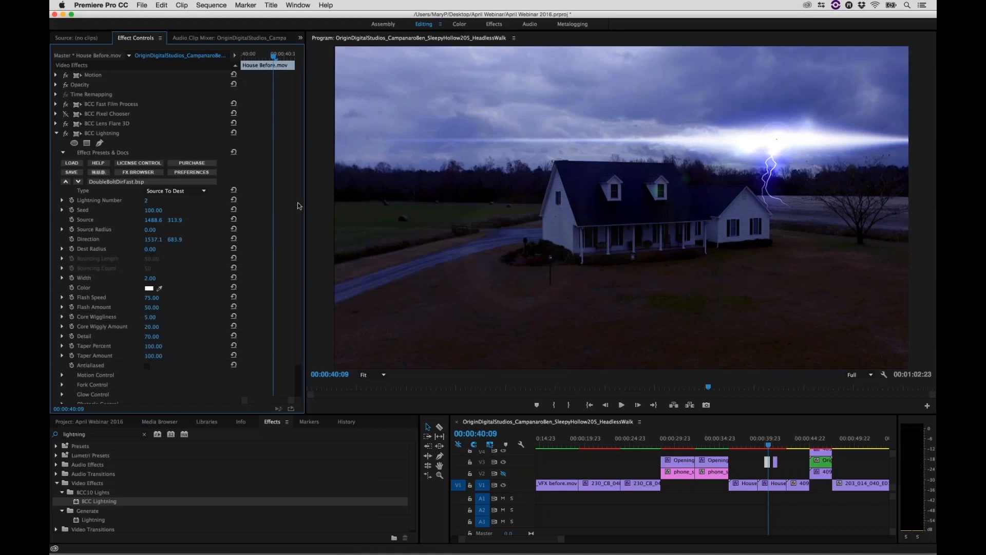
{"action": "left_click", "coordinate": [112, 133]}
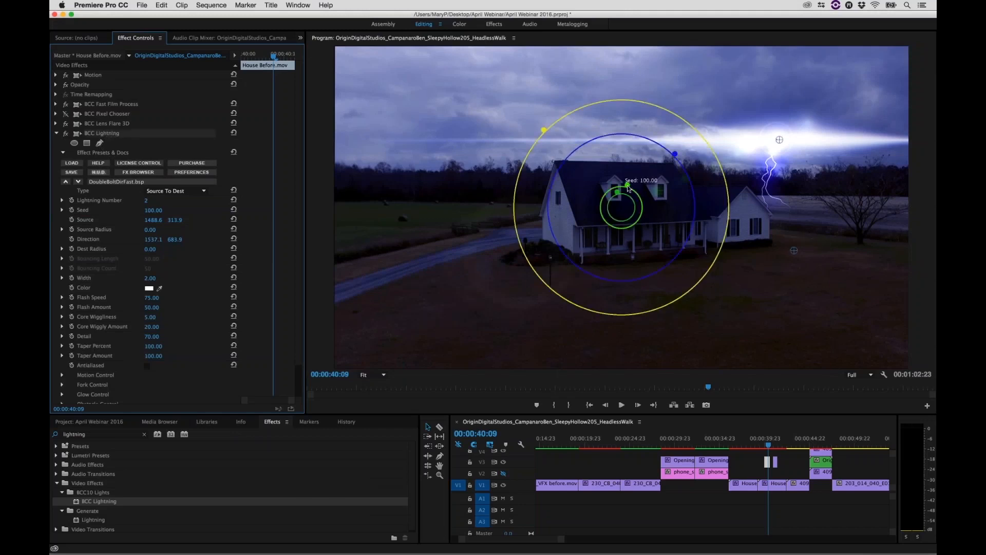
{"action": "left_click_drag", "start_coordinate": [629, 188], "coordinate": [629, 178]}
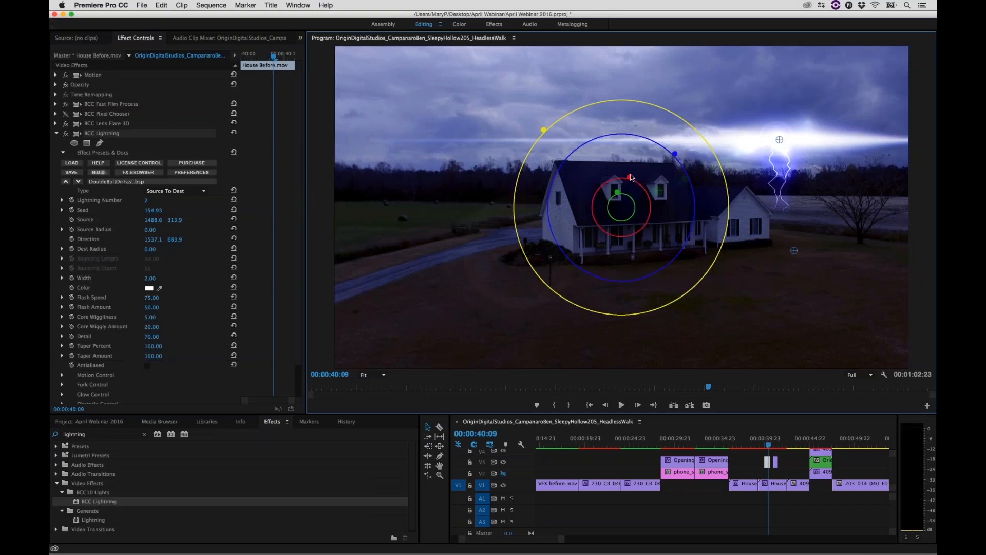
{"action": "left_click_drag", "start_coordinate": [681, 155], "coordinate": [693, 145]}
{"action": "left_click", "coordinate": [766, 447]}
{"action": "left_click_drag", "start_coordinate": [766, 447], "coordinate": [768, 446]}
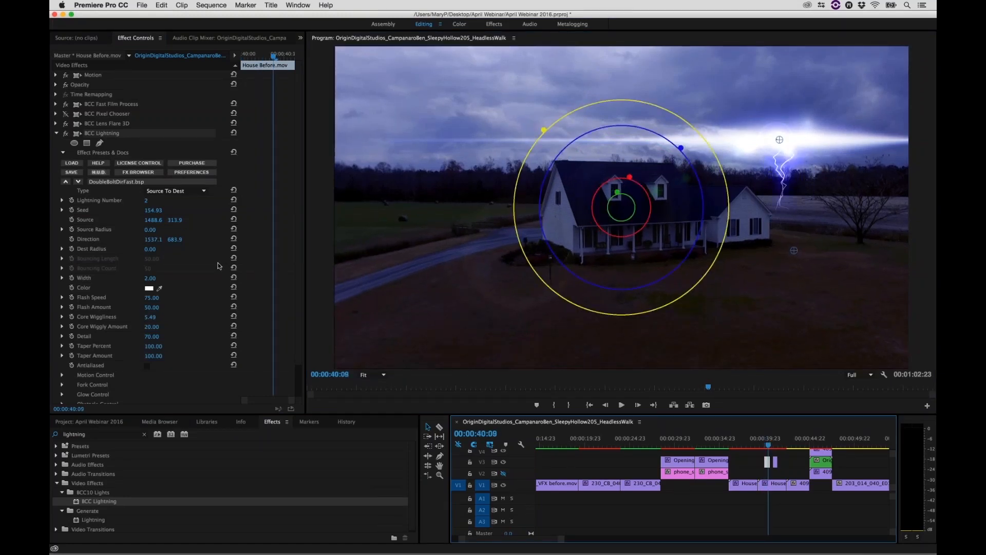
- Scrub ahead to the spacesuit shot and examine the animated Boris FX text overlay
{"action": "left_click", "coordinate": [783, 447]}
{"action": "left_click_drag", "start_coordinate": [784, 449], "coordinate": [830, 455]}
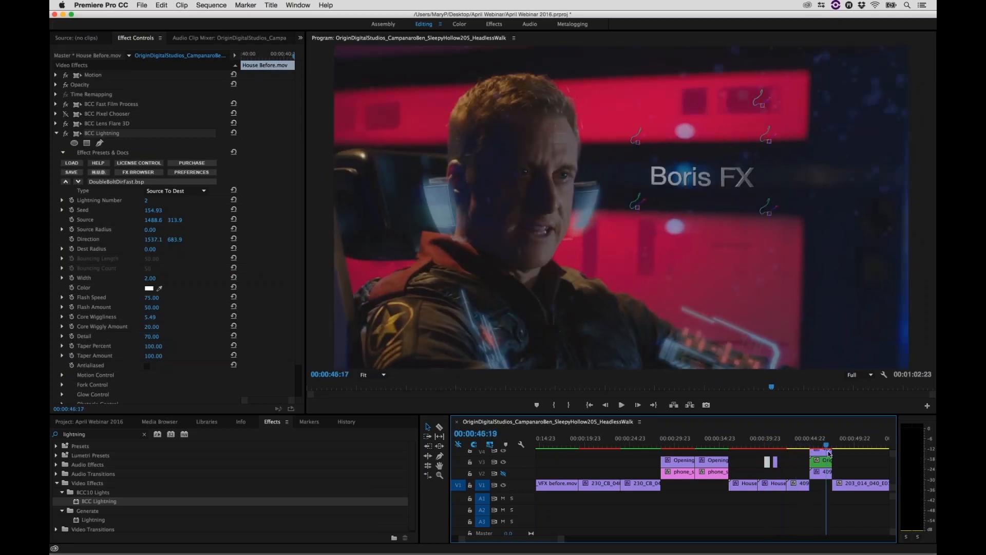
{"action": "left_click_drag", "start_coordinate": [830, 454], "coordinate": [818, 455]}
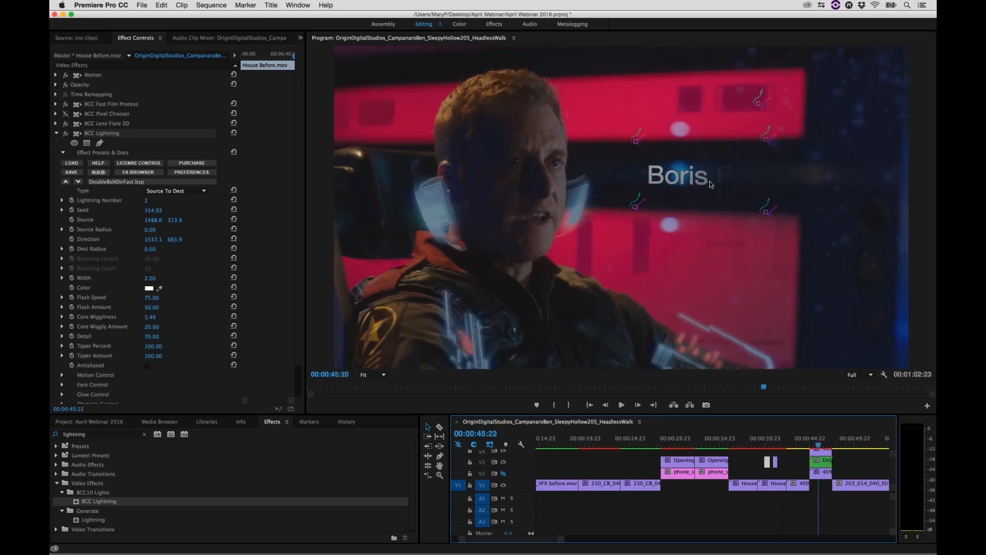
- Find the nested sequence used by the text overlay among the project items and scrub its clip in the timeline
{"action": "left_click", "coordinate": [108, 423]}
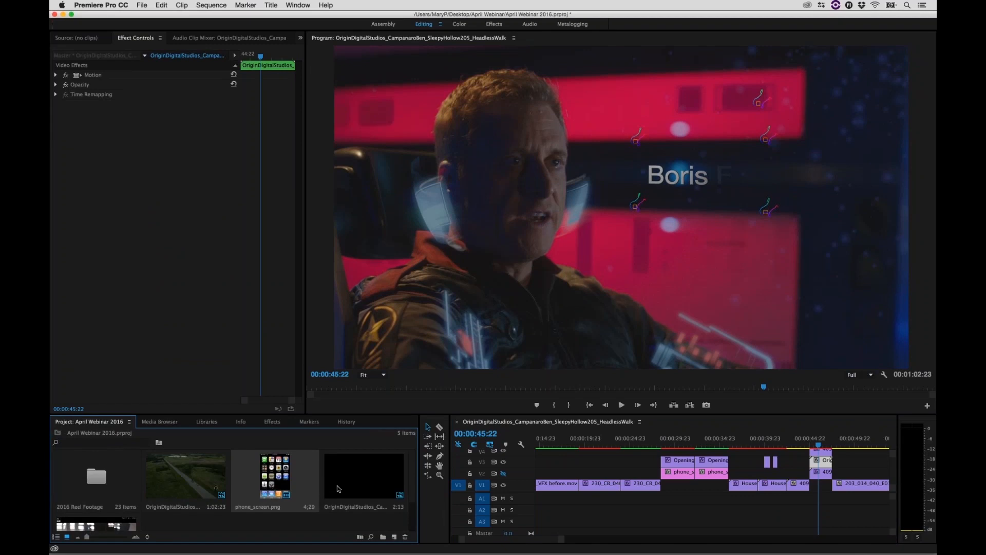
{"action": "scroll", "coordinate": [206, 502], "scroll_direction": "down", "scroll_amount": 2}
{"action": "left_click", "coordinate": [364, 458]}
{"action": "left_click", "coordinate": [815, 448]}
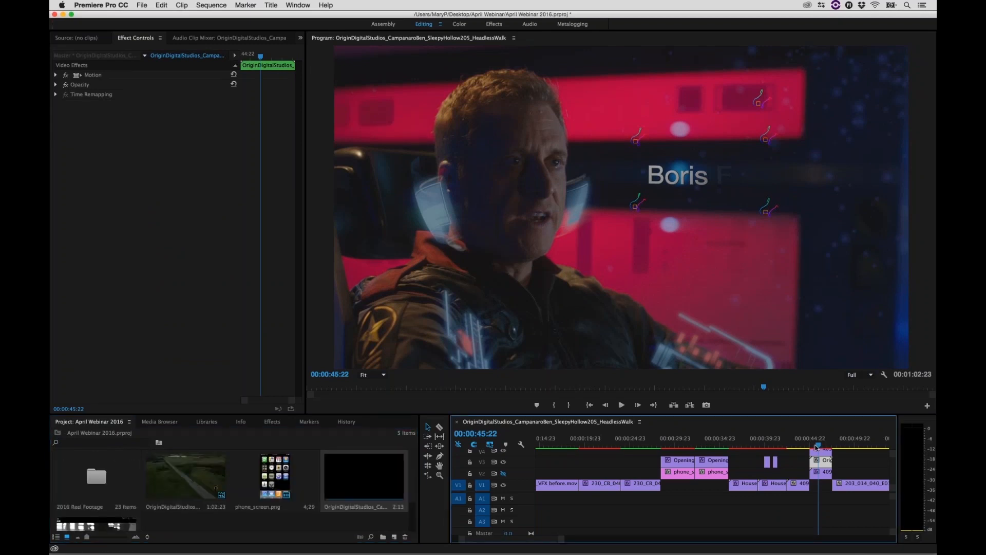
{"action": "left_click_drag", "start_coordinate": [815, 445], "coordinate": [819, 445]}
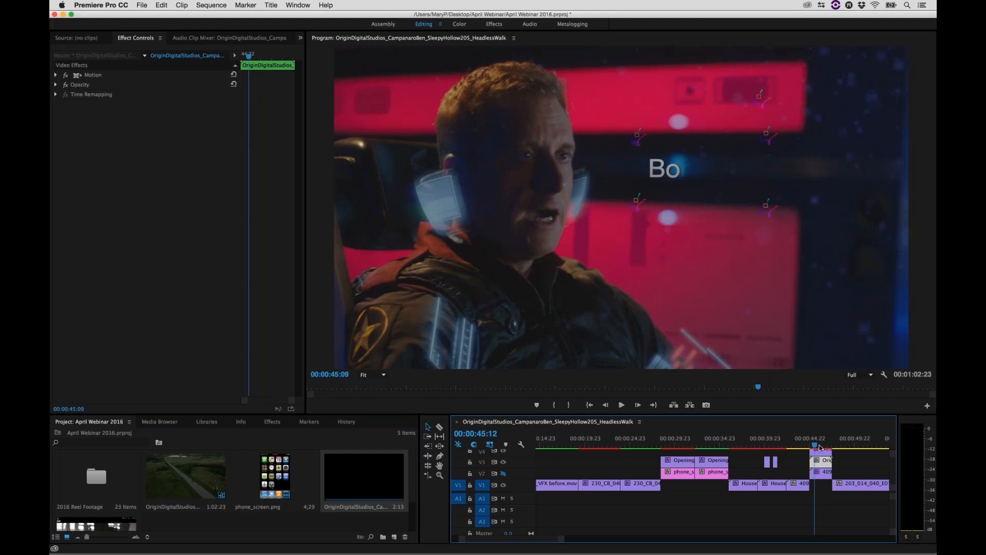
- Examine the clip commands of the nested clip and the 409_LEP_002 text clip, including Nest and Make Subsequence
{"action": "right_click", "coordinate": [816, 462]}
{"action": "left_click", "coordinate": [810, 409]}
{"action": "left_click", "coordinate": [831, 508]}
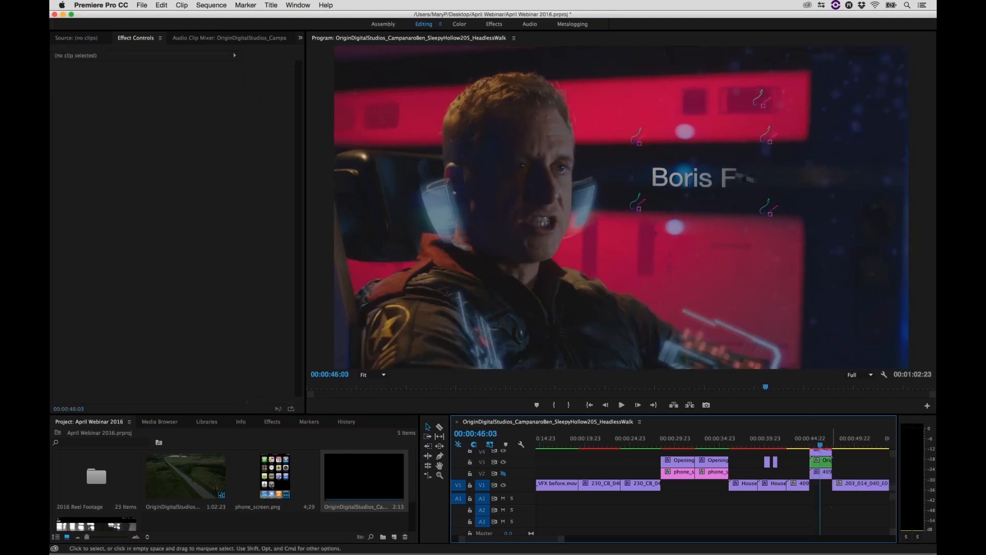
{"action": "left_click", "coordinate": [824, 473]}
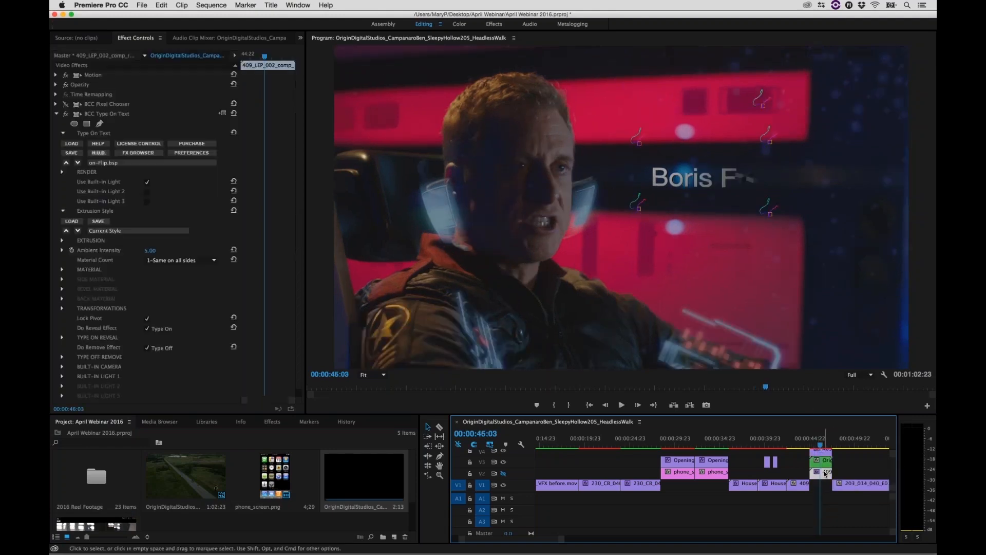
{"action": "right_click", "coordinate": [824, 473]}
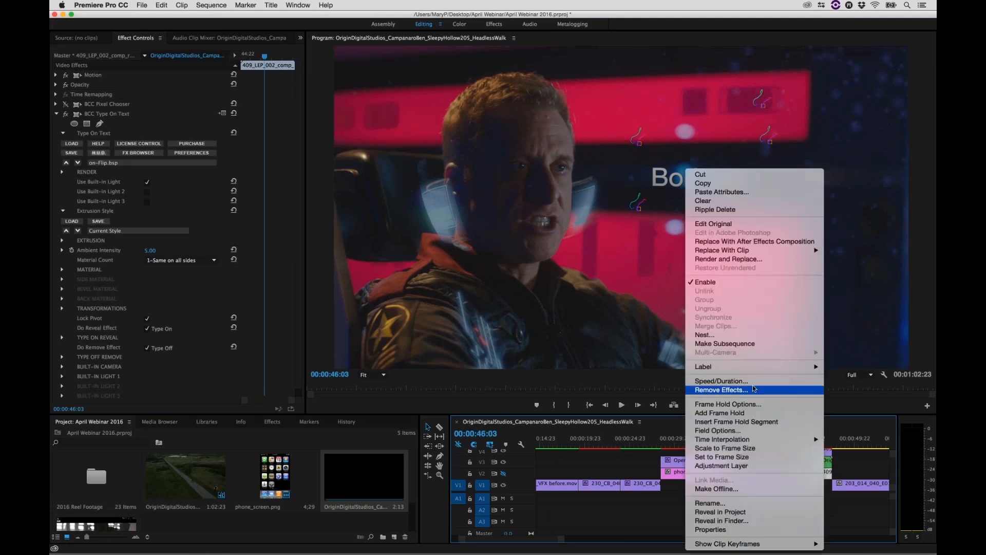
{"action": "left_click", "coordinate": [749, 343]}
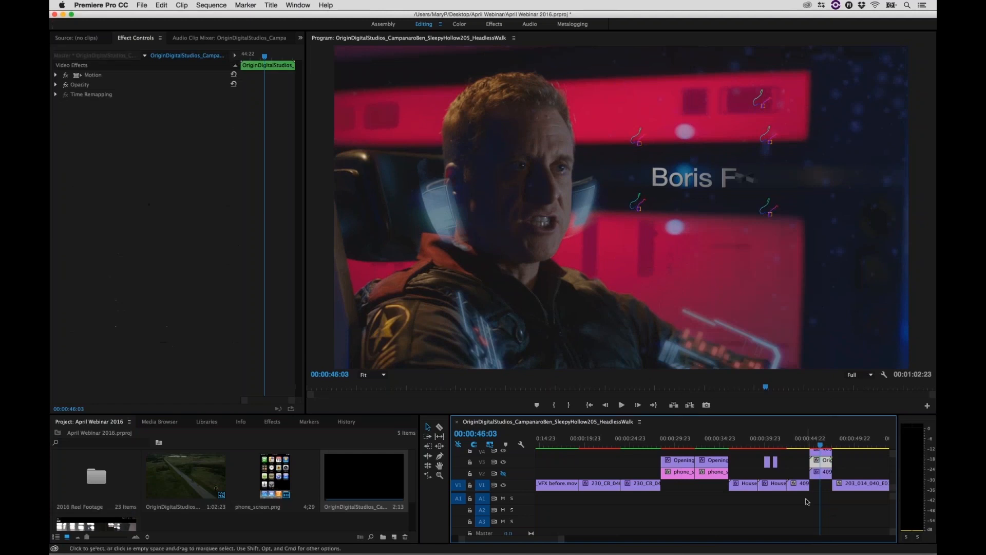
- Bring the upper video tracks of the text composite into view and scrub through the text reveal
{"action": "left_click_drag", "start_coordinate": [820, 444], "coordinate": [815, 445]}
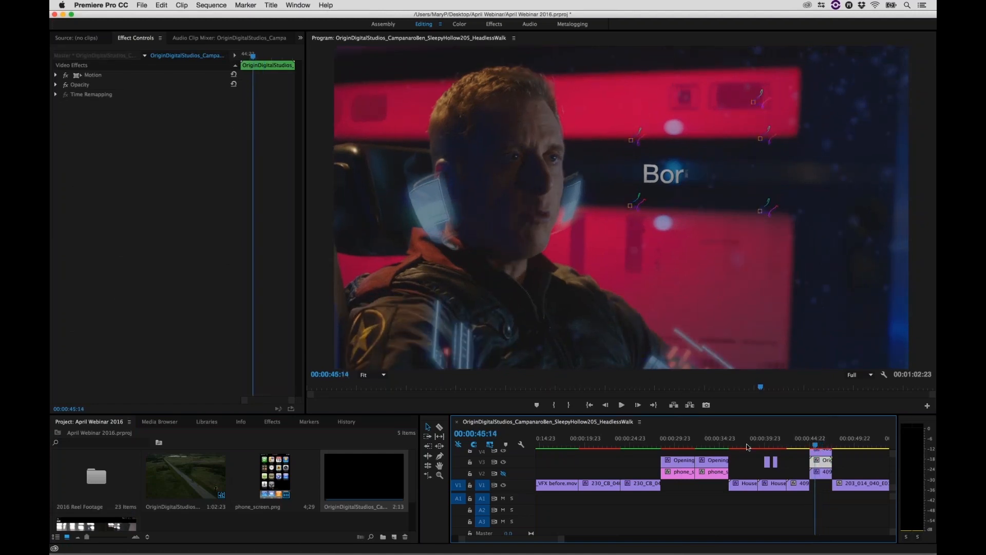
{"action": "scroll", "coordinate": [855, 473], "scroll_direction": "up", "scroll_amount": 2}
{"action": "scroll", "coordinate": [855, 473], "scroll_direction": "down", "scroll_amount": 1}
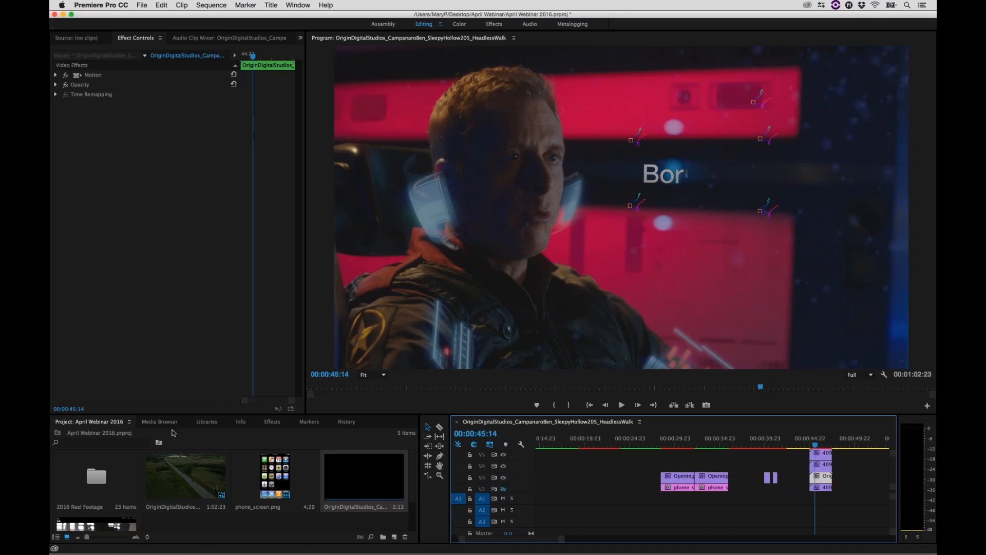
{"action": "left_click_drag", "start_coordinate": [814, 442], "coordinate": [819, 443]}
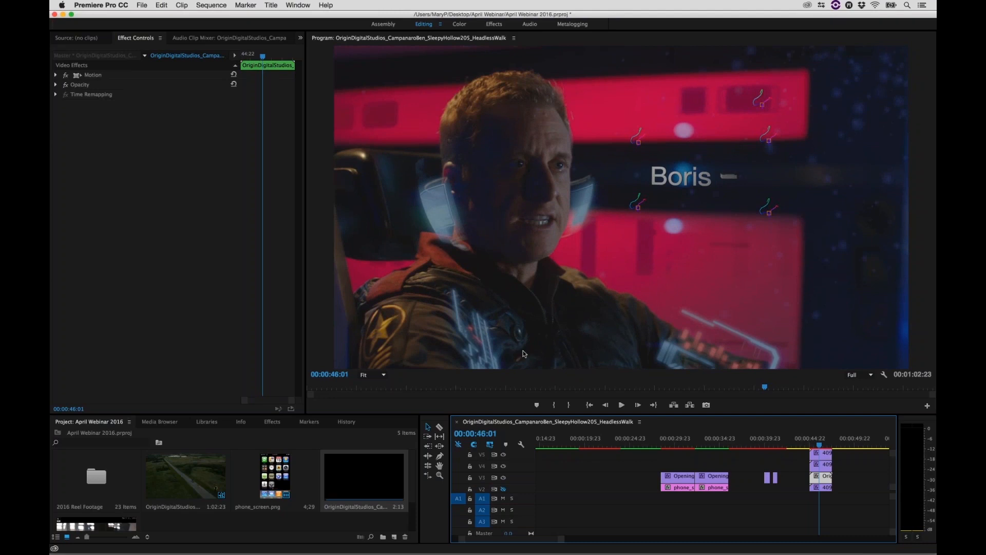
- Select the 409_LEP_002 clip on V5, scrub through its particles, and collapse its BCC Particle Emitter 3D settings
{"action": "left_click", "coordinate": [821, 453]}
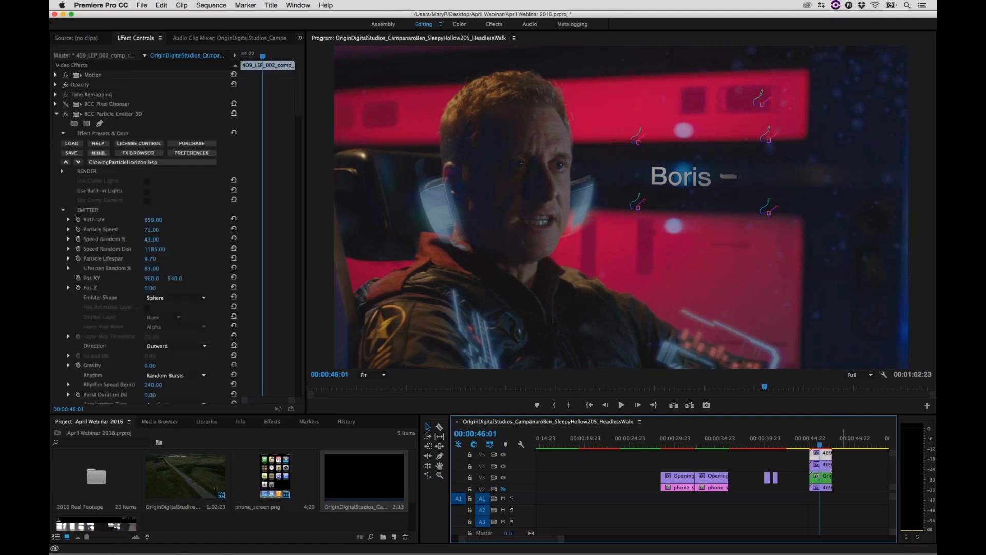
{"action": "left_click", "coordinate": [813, 444]}
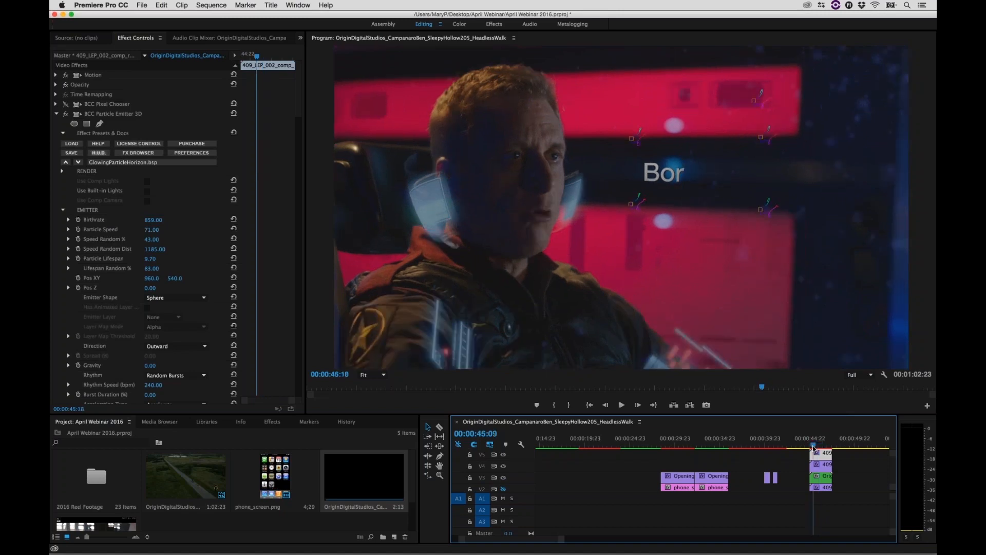
{"action": "mouse_move", "coordinate": [817, 448]}
{"action": "left_mouse_down"}
{"action": "mouse_move", "coordinate": [828, 452]}
{"action": "mouse_move", "coordinate": [812, 456]}
{"action": "left_mouse_up"}
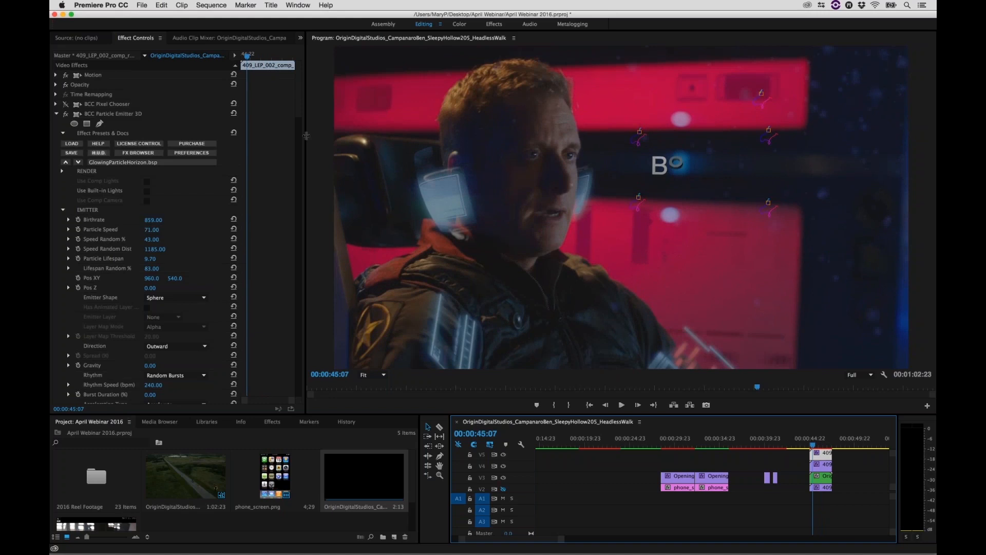
{"action": "left_click", "coordinate": [56, 114]}
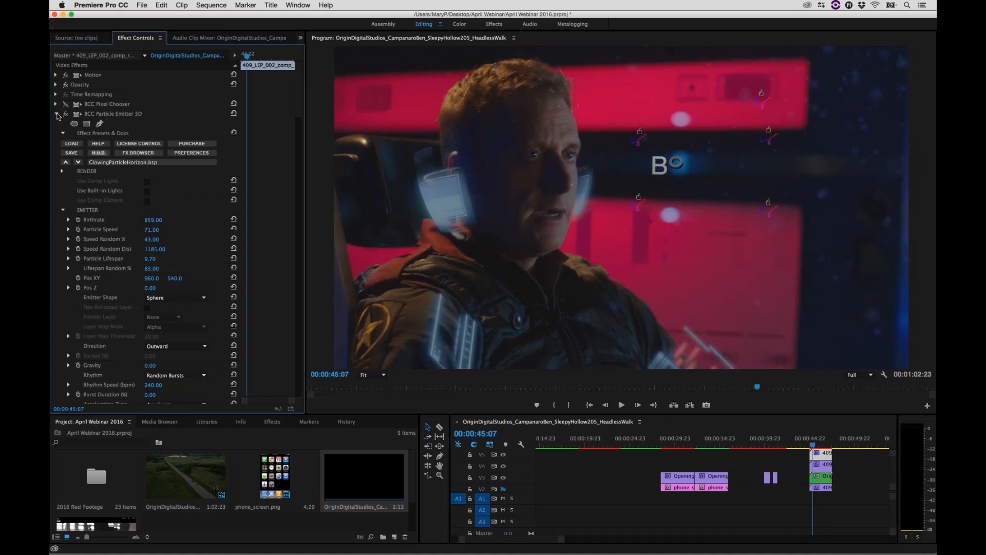
- Park the playhead at 00:00:43:18 over the plain 409_LEP_002 clip on V1 and search the effects for "bcc part"
{"action": "scroll", "coordinate": [799, 462], "scroll_direction": "down", "scroll_amount": 2}
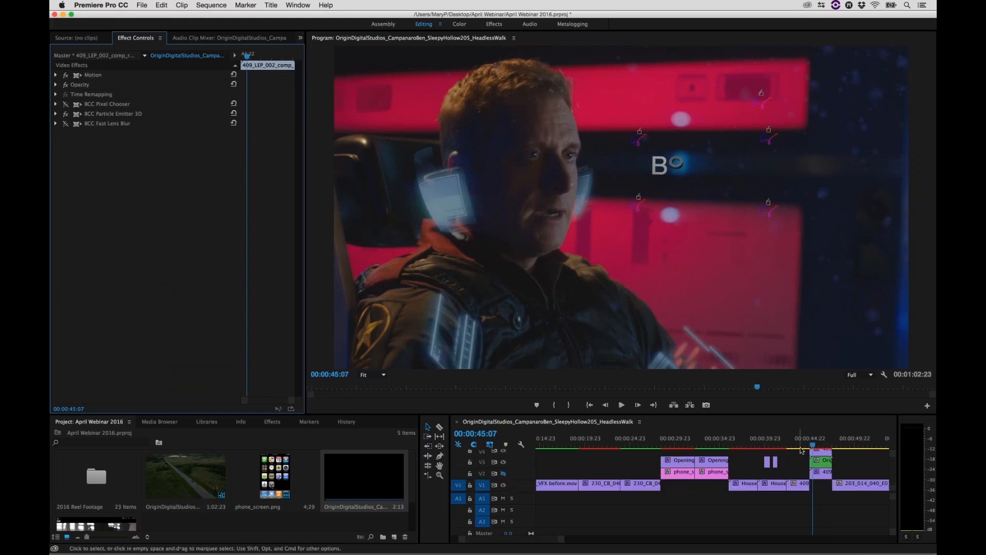
{"action": "left_click", "coordinate": [797, 447]}
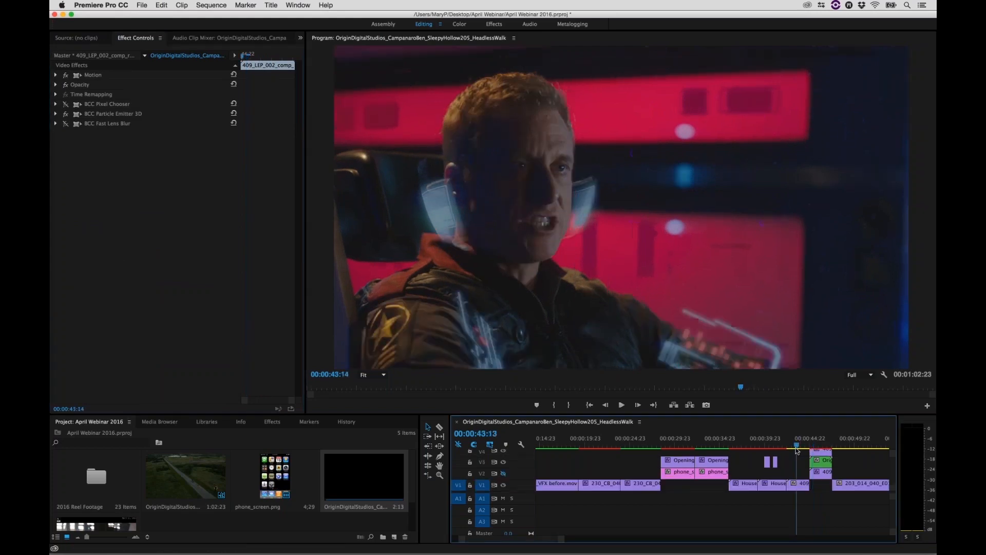
{"action": "left_click_drag", "start_coordinate": [797, 450], "coordinate": [799, 450]}
{"action": "left_click", "coordinate": [272, 421]}
{"action": "left_click", "coordinate": [148, 434]}
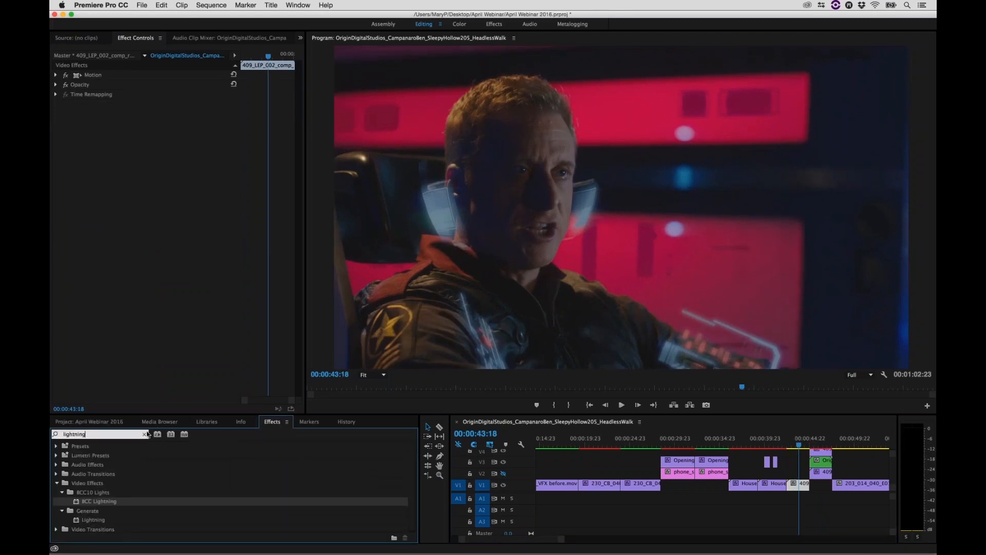
{"action": "left_click", "coordinate": [145, 434]}
{"action": "type", "text": "bcc part"}
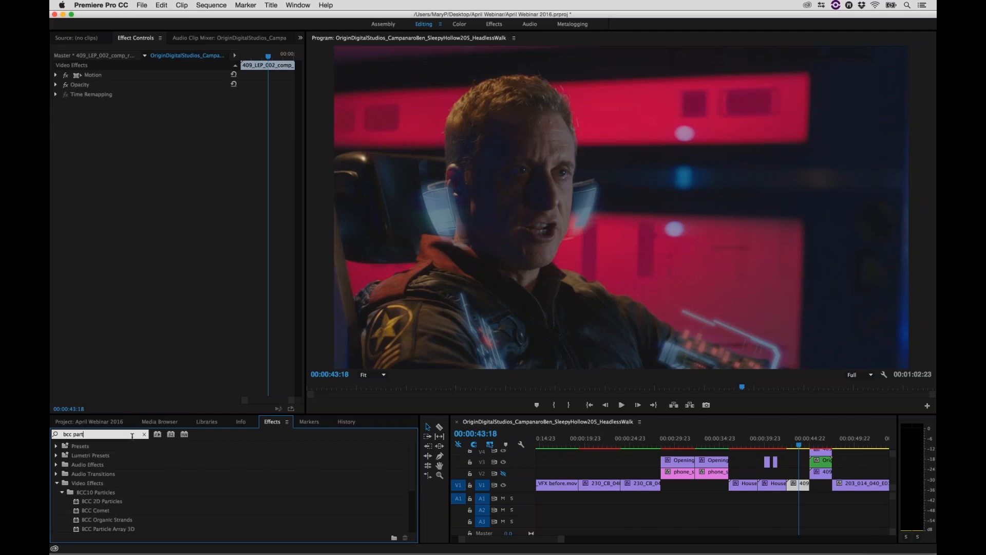
- Inspect the effects on the stacked 409_LEP_002 clips on V2, V4 and V5 of the text composite
{"action": "left_click", "coordinate": [823, 475]}
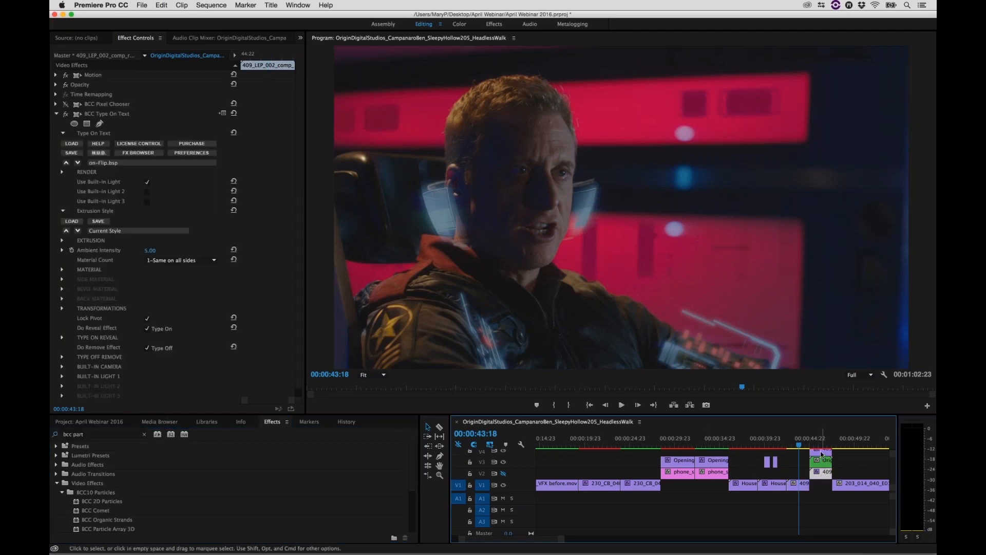
{"action": "left_click", "coordinate": [821, 452]}
{"action": "scroll", "coordinate": [822, 453], "scroll_direction": "up", "scroll_amount": 2}
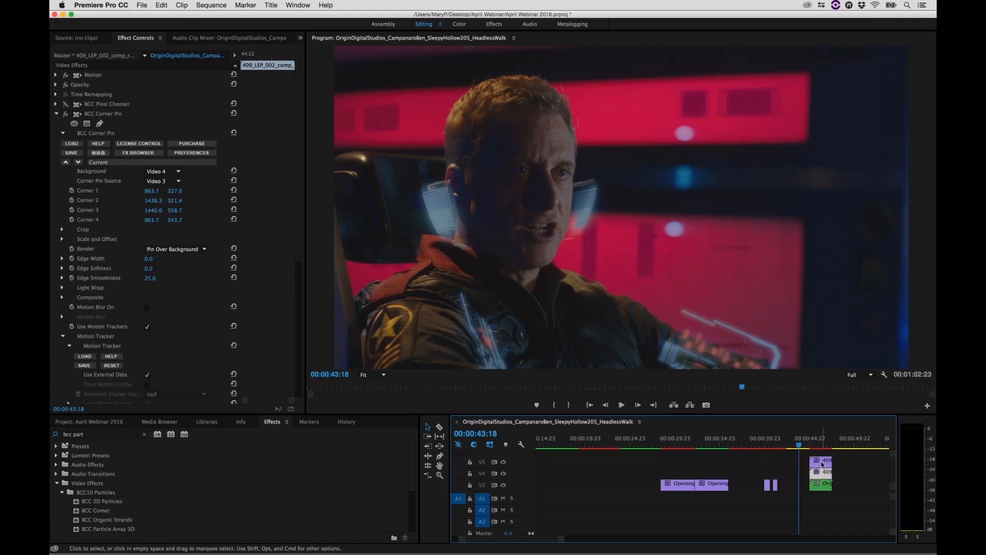
{"action": "left_click", "coordinate": [821, 459]}
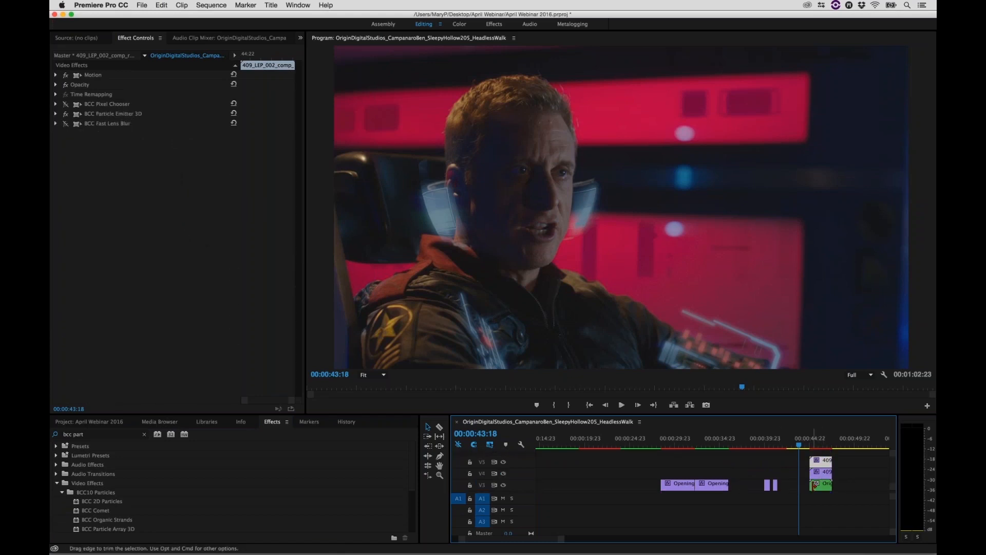
{"action": "scroll", "coordinate": [814, 485], "scroll_direction": "down", "scroll_amount": 2}
- Try to apply BCC Particle Emitter 3D directly to the plain 409_LEP_002 clip on V1, and undo it
{"action": "scroll", "coordinate": [170, 526], "scroll_direction": "down", "scroll_amount": 5}
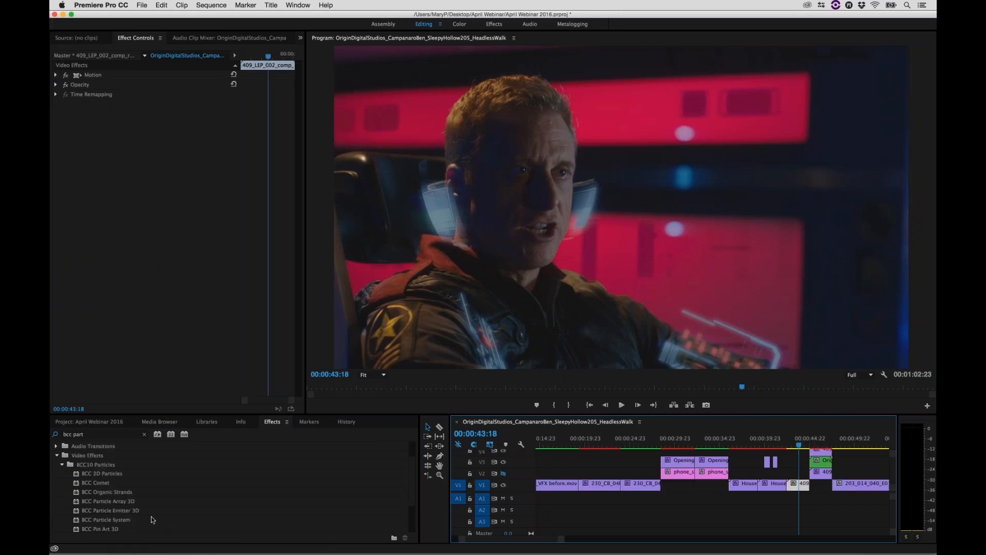
{"action": "scroll", "coordinate": [134, 496], "scroll_direction": "down", "scroll_amount": 1}
{"action": "left_click", "coordinate": [86, 484]}
{"action": "left_click_drag", "start_coordinate": [77, 485], "coordinate": [795, 483]}
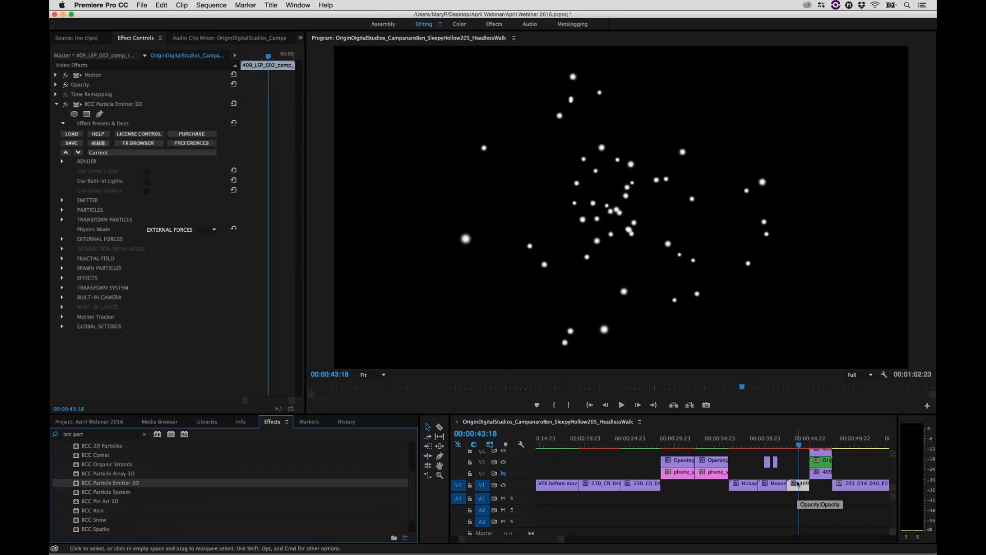
{"action": "key", "text": "super+z"}
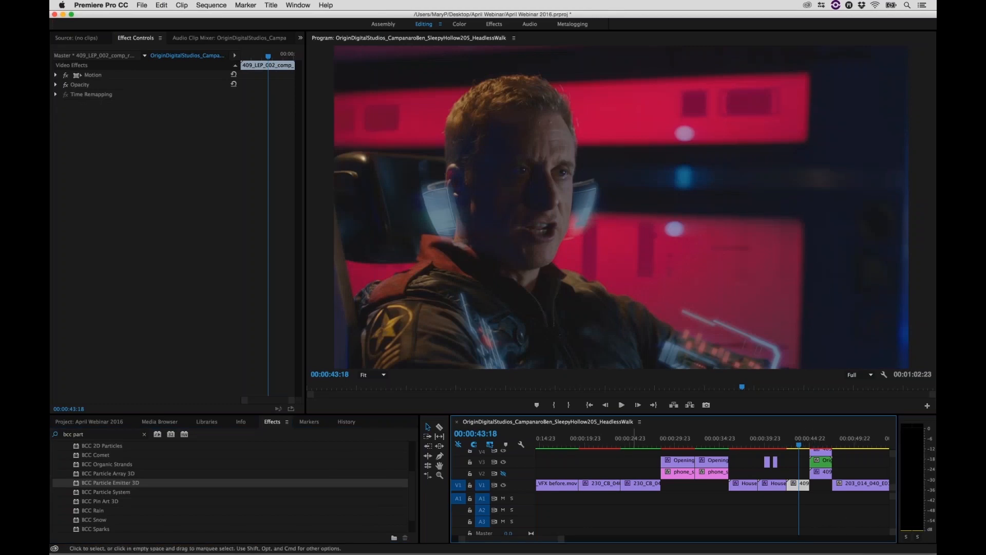
- Paste a copy of the plain 409_LEP_002 clip into the empty area past the sequence's last clip, at 00:01:05:22
{"action": "scroll", "coordinate": [776, 486], "scroll_direction": "down", "scroll_amount": 10}
{"action": "left_click", "coordinate": [776, 487]}
{"action": "key", "text": "space"}
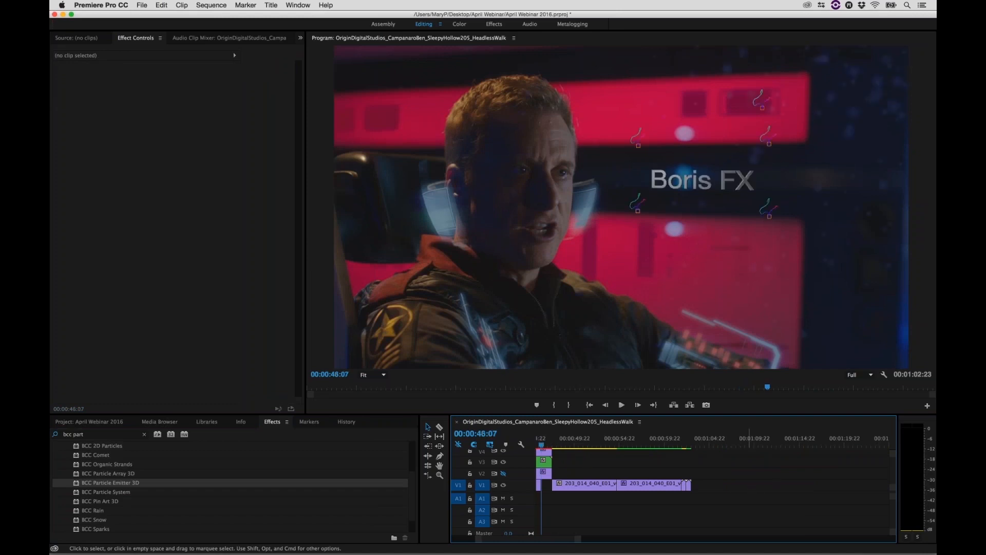
{"action": "key", "text": "space"}
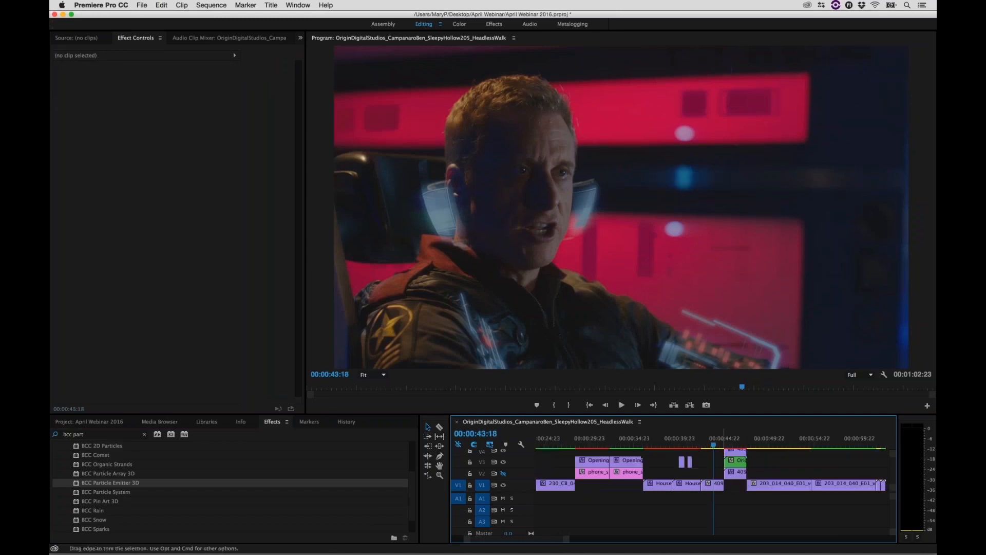
{"action": "left_click", "coordinate": [789, 446]}
{"action": "mouse_move", "coordinate": [567, 538]}
{"action": "left_mouse_down"}
{"action": "mouse_move", "coordinate": [537, 541]}
{"action": "mouse_move", "coordinate": [548, 539]}
{"action": "left_mouse_up"}
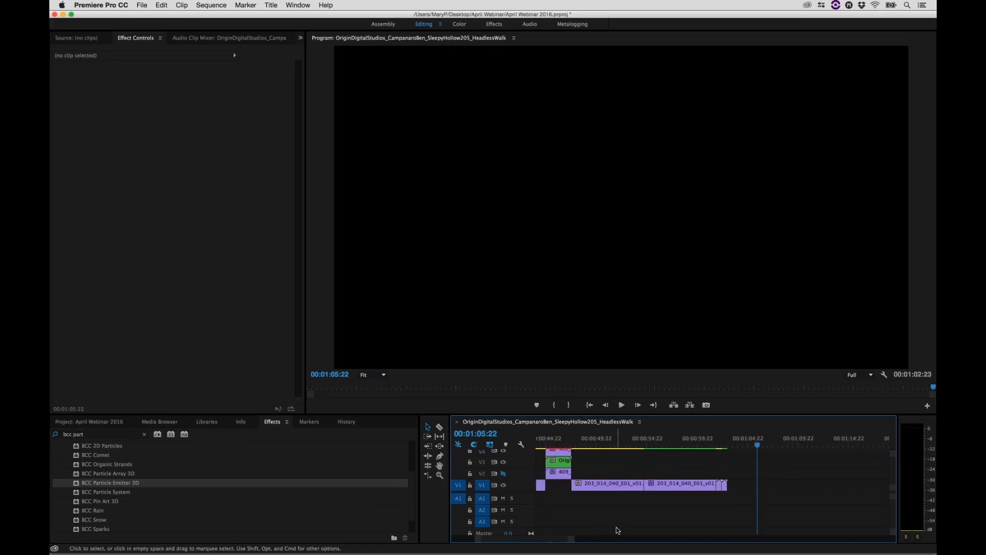
{"action": "key", "text": "super+v"}
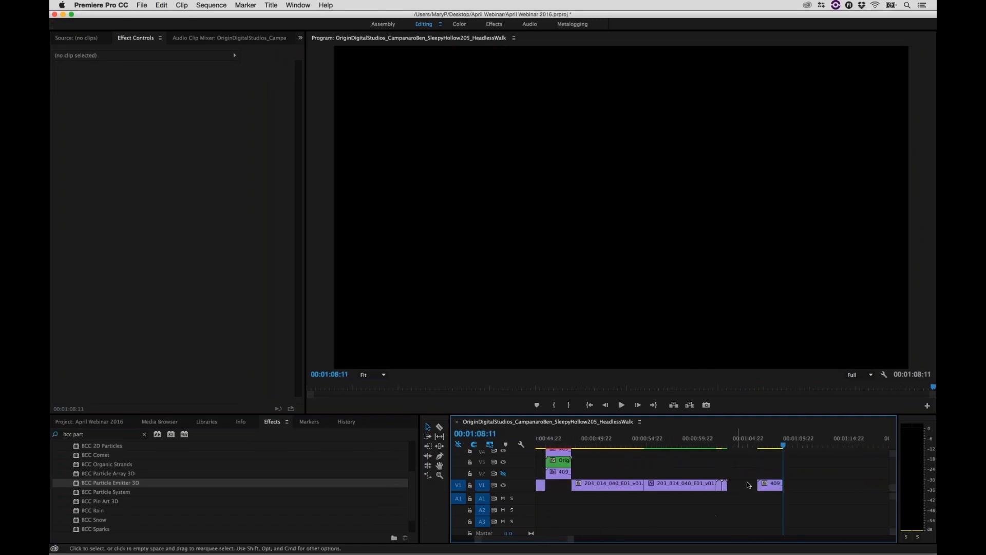
- Move the pasted 409_LEP_002 copy onto V2, directly above the original clip
{"action": "left_click_drag", "start_coordinate": [765, 483], "coordinate": [630, 462]}
{"action": "scroll", "coordinate": [678, 510], "scroll_direction": "left", "scroll_amount": 4}
{"action": "left_click_drag", "start_coordinate": [807, 461], "coordinate": [709, 473]}
- Apply BCC Particle Emitter 3D to the copied clip, raise the clip to V3, and view its particles at 00:00:43:03
{"action": "left_click_drag", "start_coordinate": [81, 486], "coordinate": [722, 473]}
{"action": "left_click", "coordinate": [714, 470]}
{"action": "key", "text": "alt+Up"}
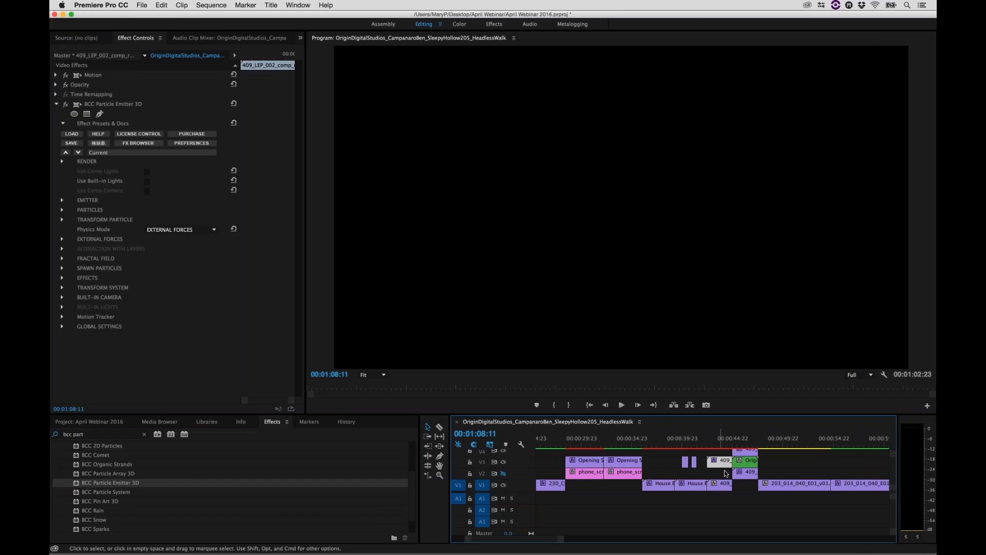
{"action": "left_click", "coordinate": [714, 445]}
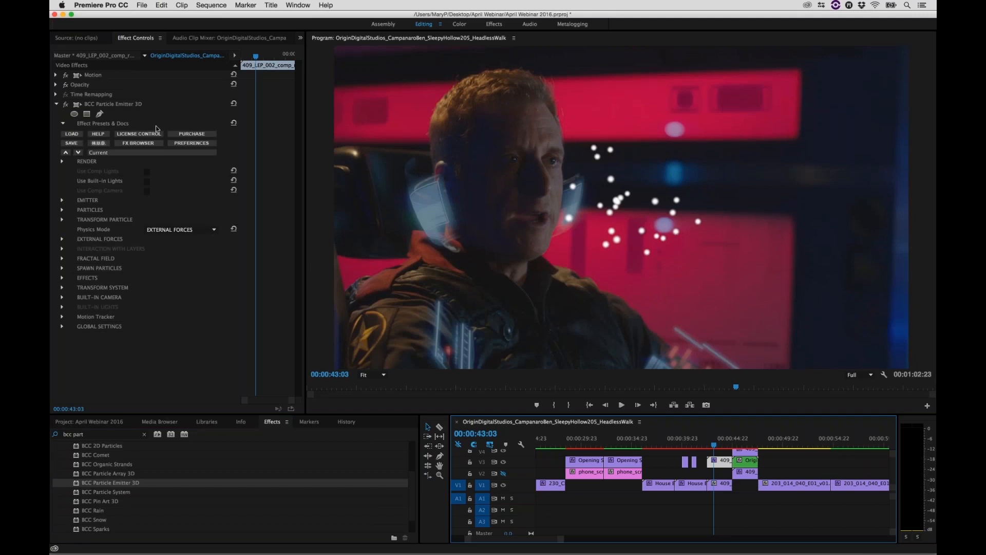
- Load the BasicSpawnBursts preset into BCC Particle Emitter 3D from the FX Browser and scrub through the particles
{"action": "left_click", "coordinate": [143, 142]}
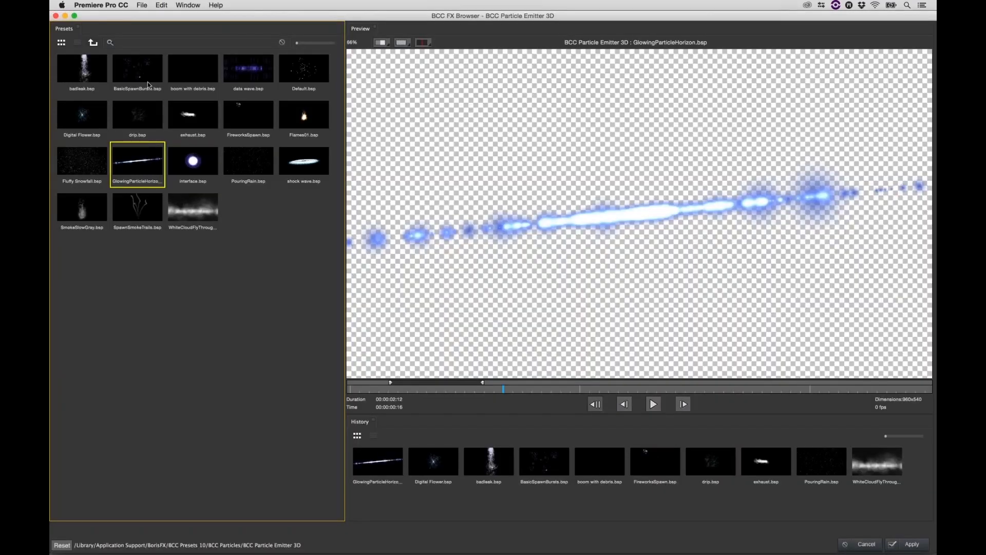
{"action": "double_click", "coordinate": [147, 82]}
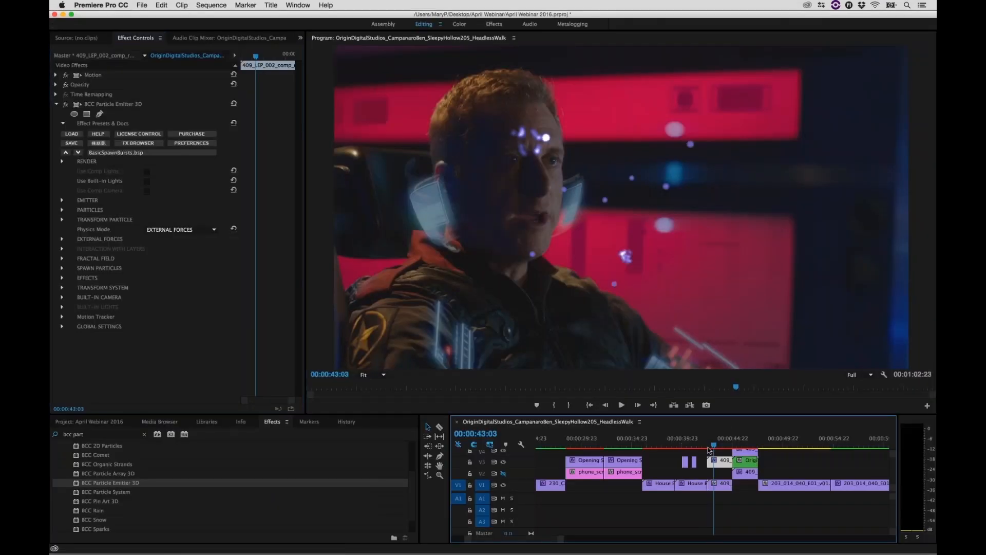
{"action": "left_click", "coordinate": [709, 450]}
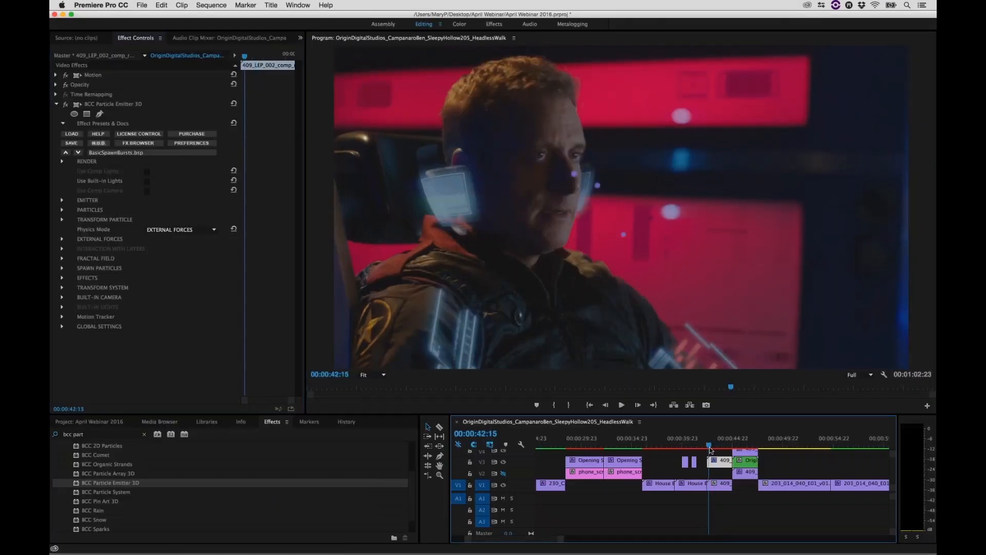
{"action": "left_click_drag", "start_coordinate": [710, 450], "coordinate": [717, 451]}
- Preview the Default, PouringRain, Fluffy Snowfall and boom with debris particle presets in the FX Browser
{"action": "left_click", "coordinate": [149, 143]}
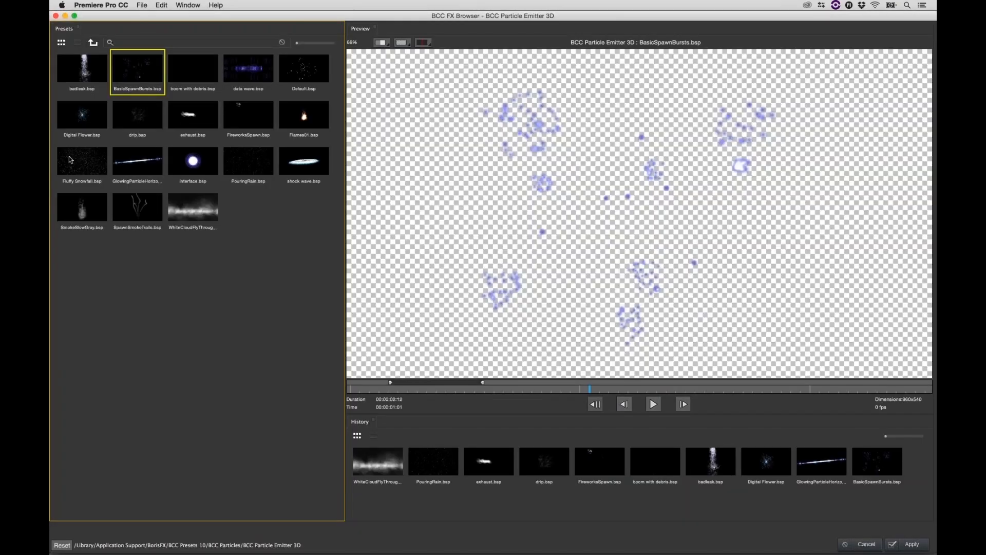
{"action": "left_click", "coordinate": [242, 170]}
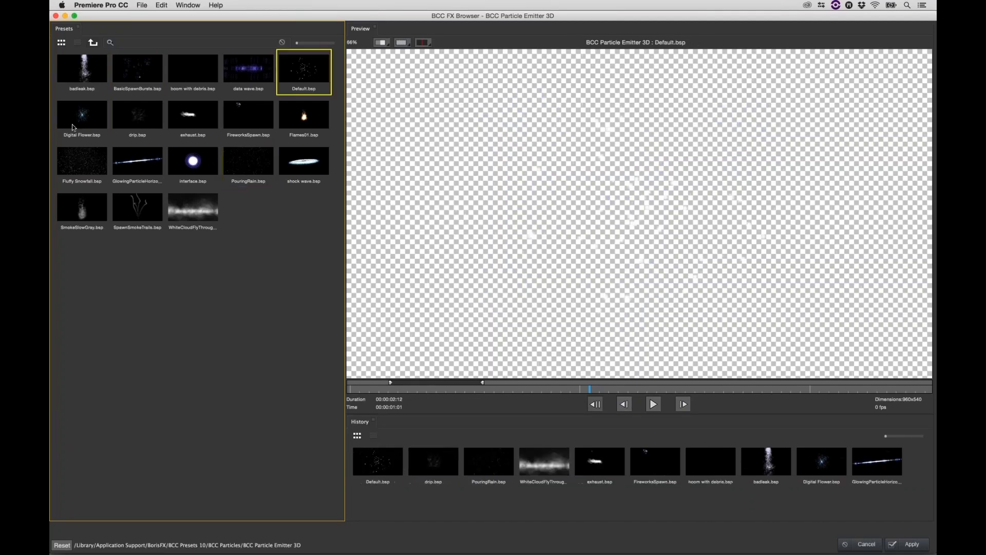
{"action": "left_click", "coordinate": [233, 149]}
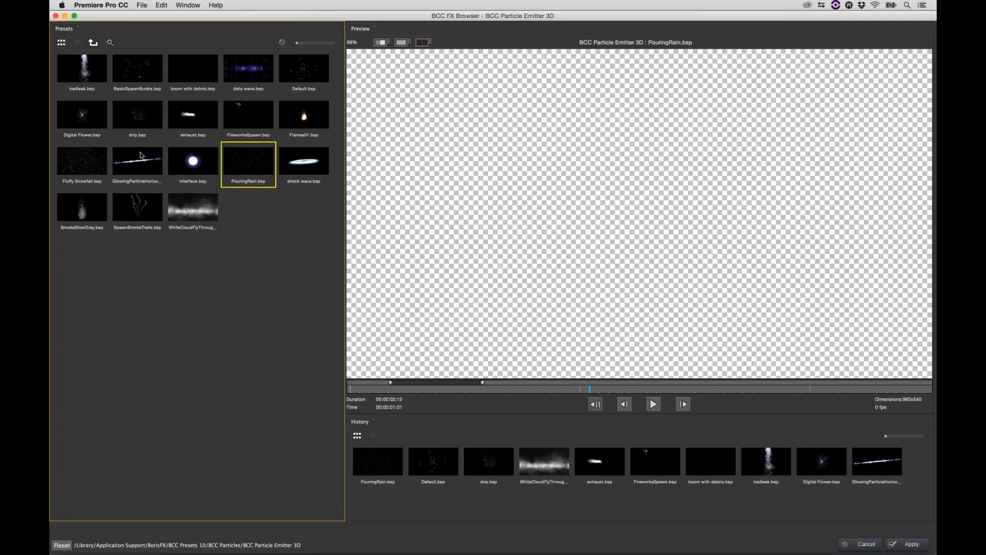
{"action": "left_click", "coordinate": [95, 156]}
{"action": "left_click", "coordinate": [192, 72]}
{"action": "left_click", "coordinate": [466, 392]}
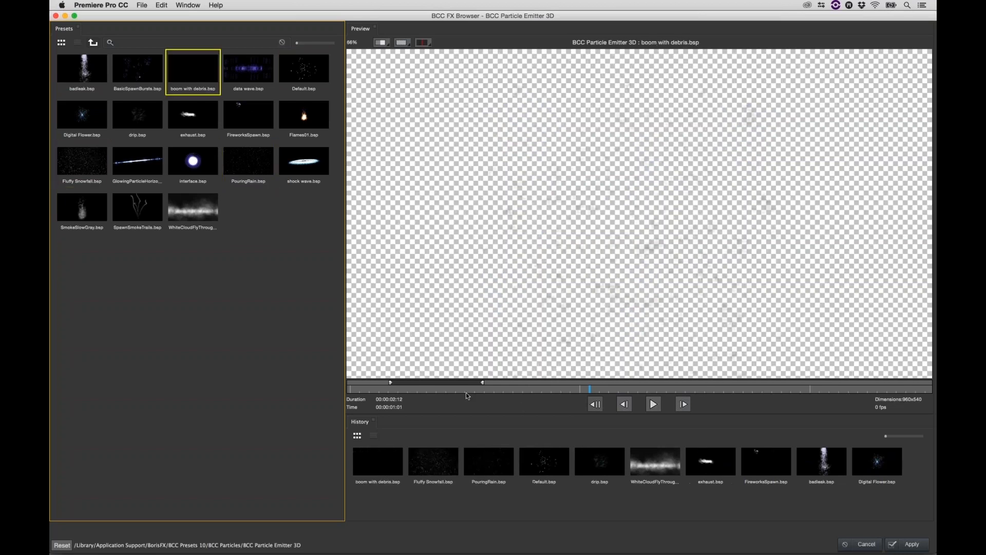
{"action": "left_click_drag", "start_coordinate": [466, 389], "coordinate": [560, 387]}
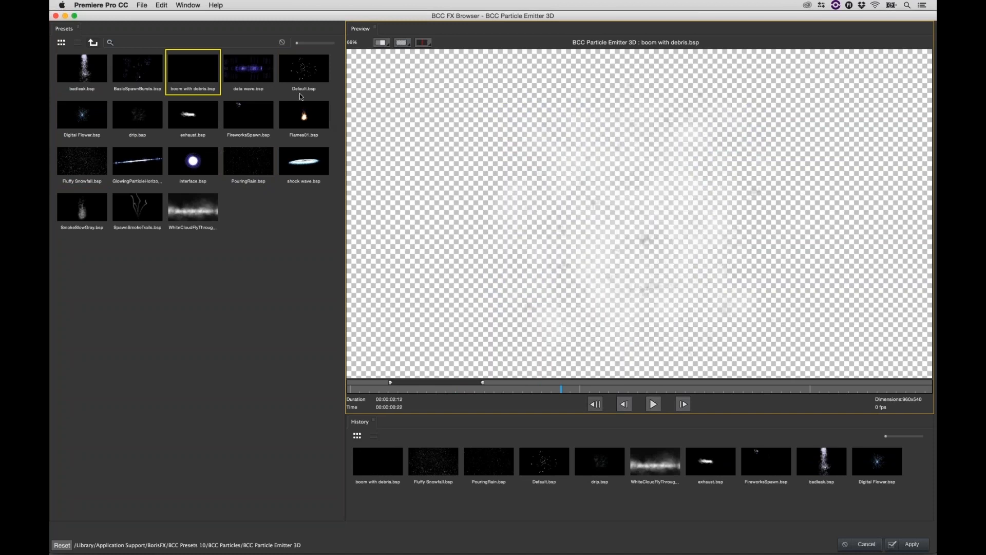
- Compare the data wave and Default presets in the FX Browser, and apply the BasicSpawnBursts preset
{"action": "left_click", "coordinate": [248, 69]}
{"action": "left_click", "coordinate": [304, 69]}
{"action": "left_click", "coordinate": [695, 389]}
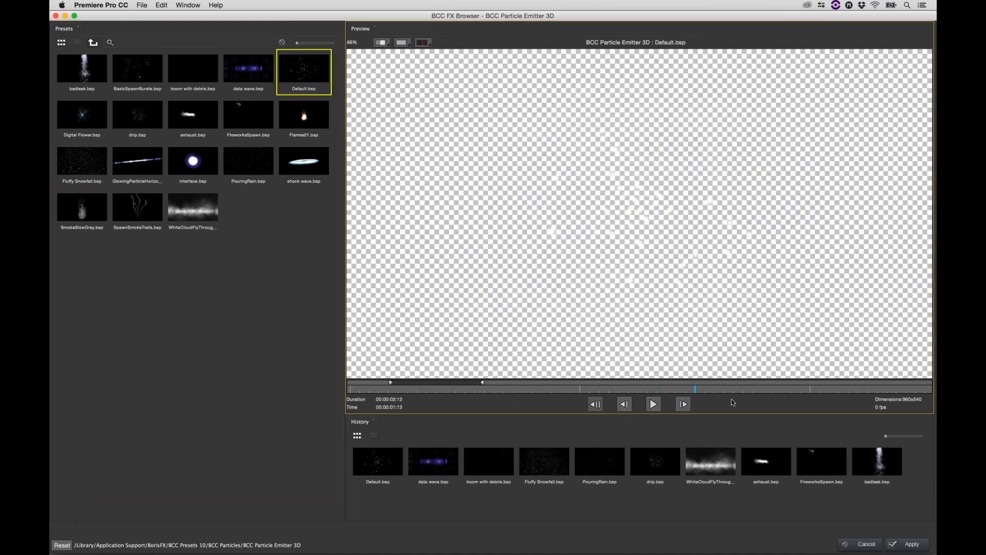
{"action": "left_click", "coordinate": [734, 389]}
{"action": "left_click", "coordinate": [141, 81]}
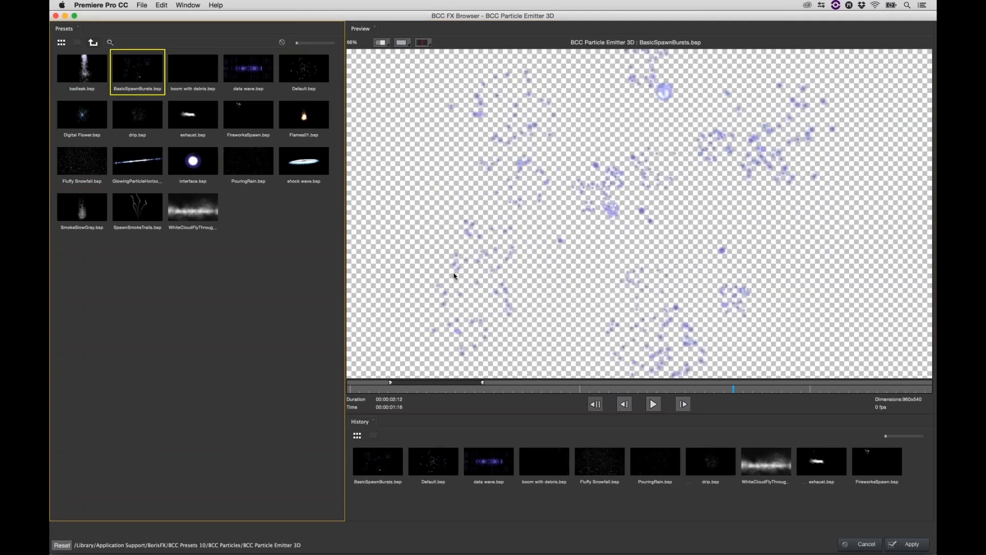
{"action": "left_click", "coordinate": [912, 544]}
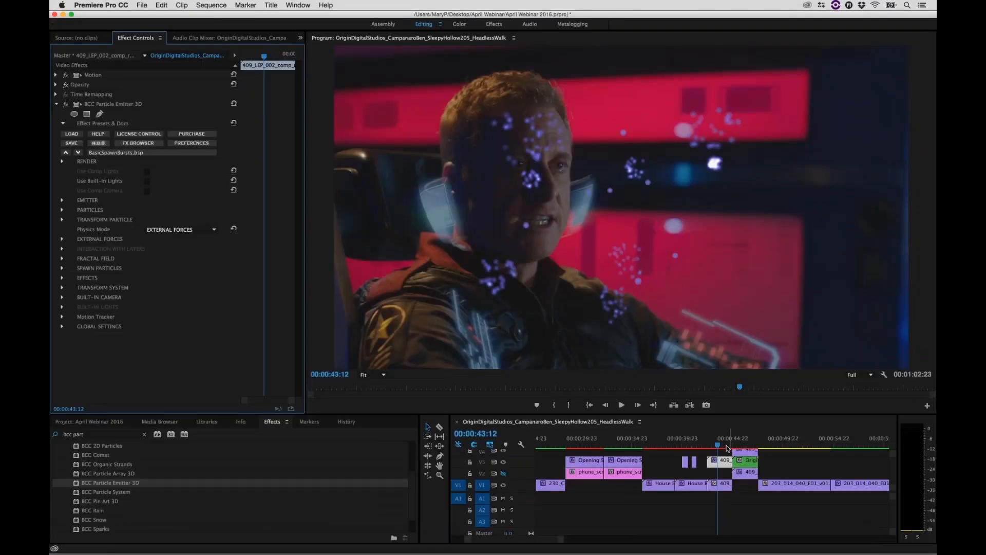
- Set the emitter's Particle Lifespan to 1.30 and Pre-Run to 4.20 seconds, and scrub the clip to check the particles
{"action": "left_click", "coordinate": [63, 200]}
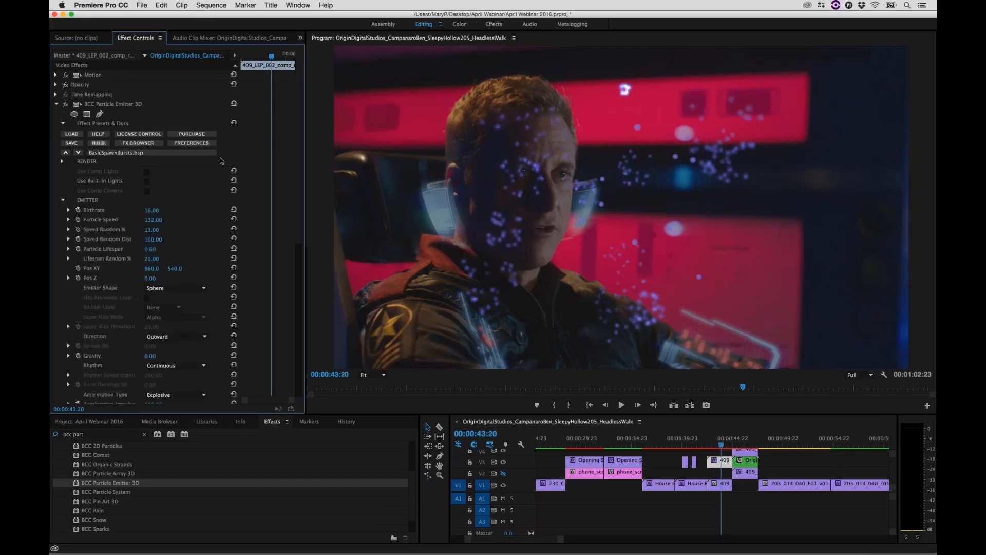
{"action": "left_click_drag", "start_coordinate": [151, 251], "coordinate": [165, 246]}
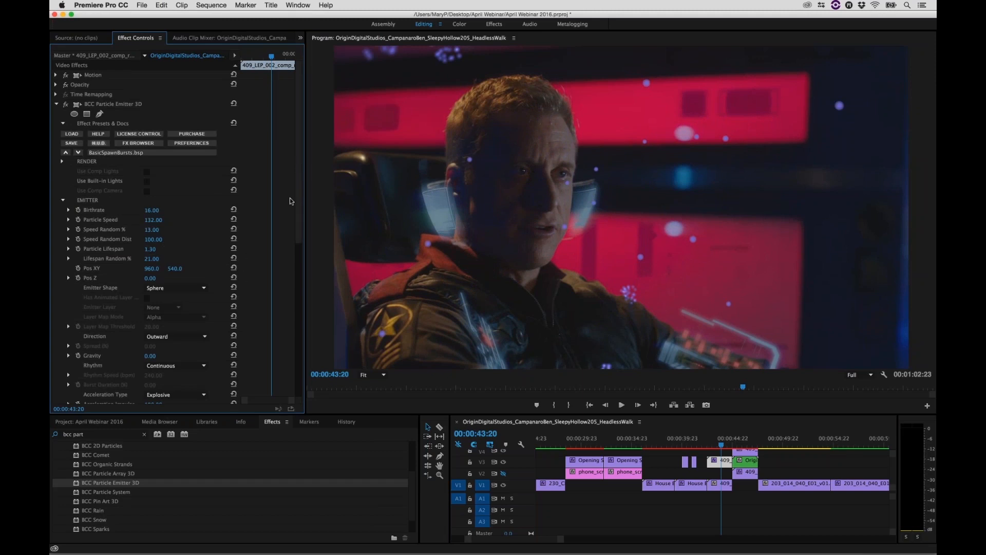
{"action": "scroll", "coordinate": [289, 210], "scroll_direction": "down", "scroll_amount": 5}
{"action": "scroll", "coordinate": [289, 212], "scroll_direction": "down", "scroll_amount": 5}
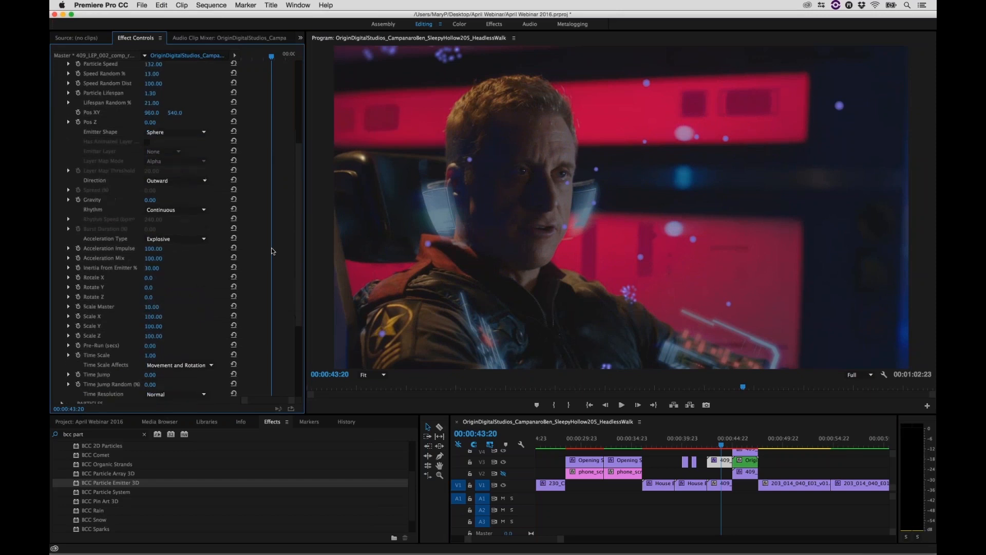
{"action": "scroll", "coordinate": [271, 248], "scroll_direction": "down", "scroll_amount": 3}
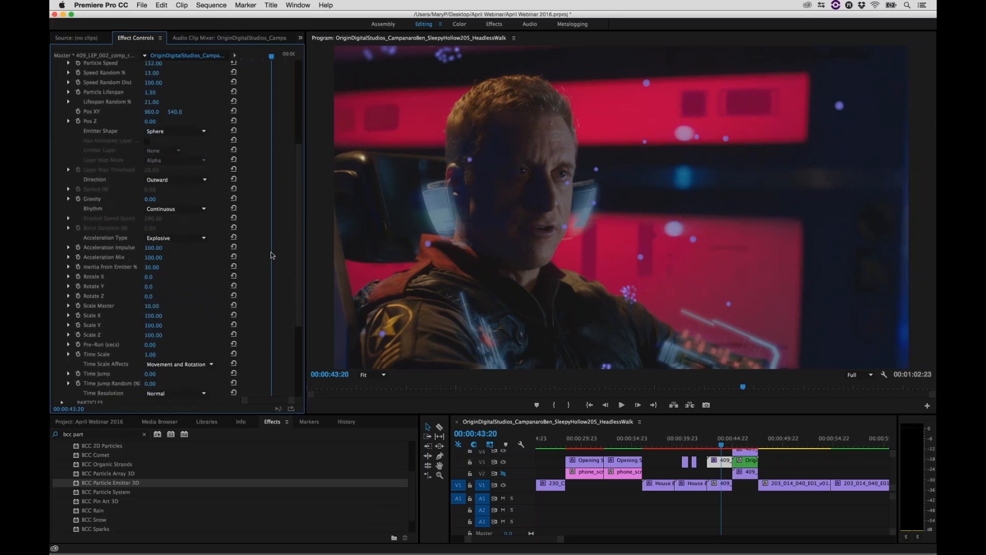
{"action": "left_click_drag", "start_coordinate": [149, 308], "coordinate": [181, 308]}
{"action": "mouse_move", "coordinate": [721, 444]}
{"action": "left_mouse_down"}
{"action": "mouse_move", "coordinate": [705, 450]}
{"action": "mouse_move", "coordinate": [722, 455]}
{"action": "left_mouse_up"}
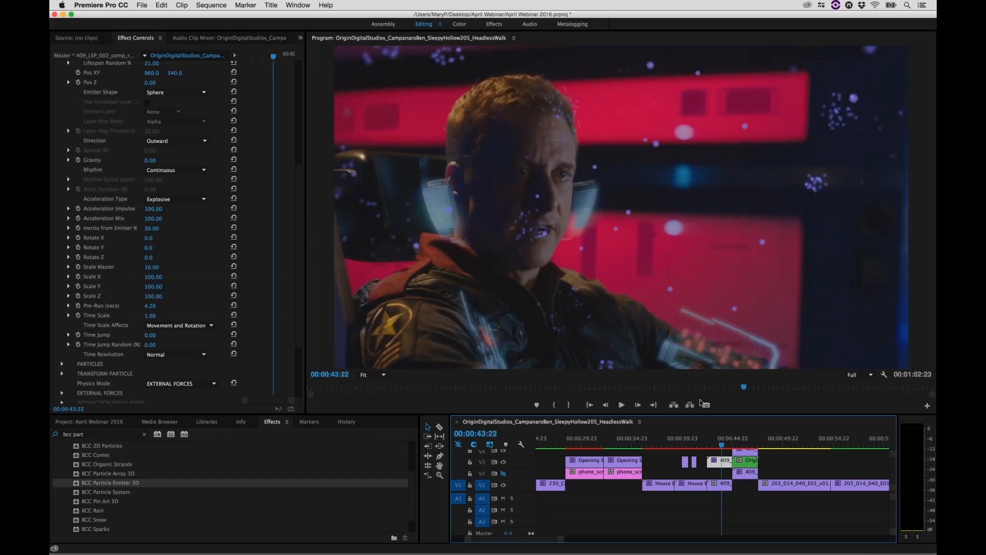
{"action": "left_click_drag", "start_coordinate": [723, 448], "coordinate": [717, 450]}
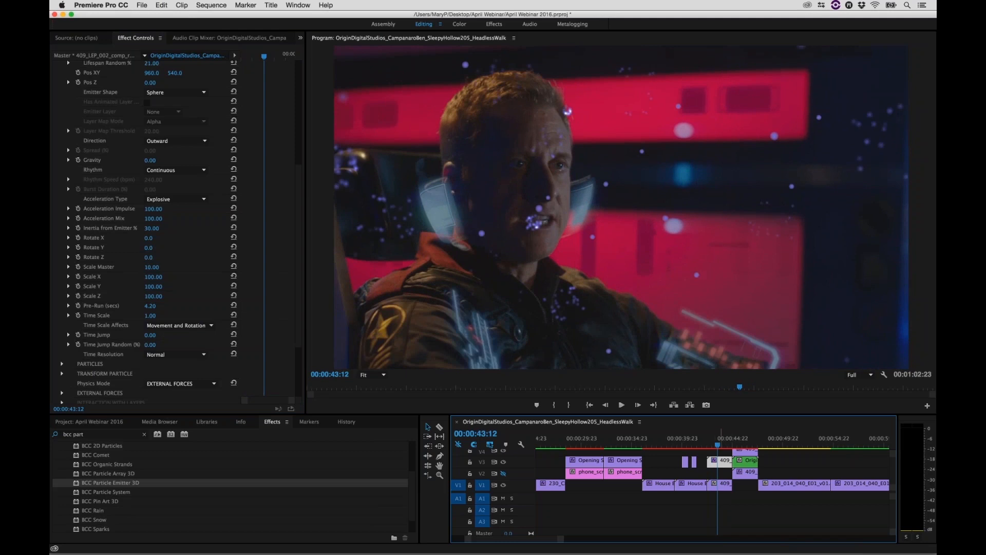
{"action": "left_click_drag", "start_coordinate": [711, 446], "coordinate": [717, 446]}
- Apply BCC Pixel Chooser to the spacesuit clip on track V1 and disable the effect's rendering
{"action": "left_click_drag", "start_coordinate": [299, 193], "coordinate": [299, 64]}
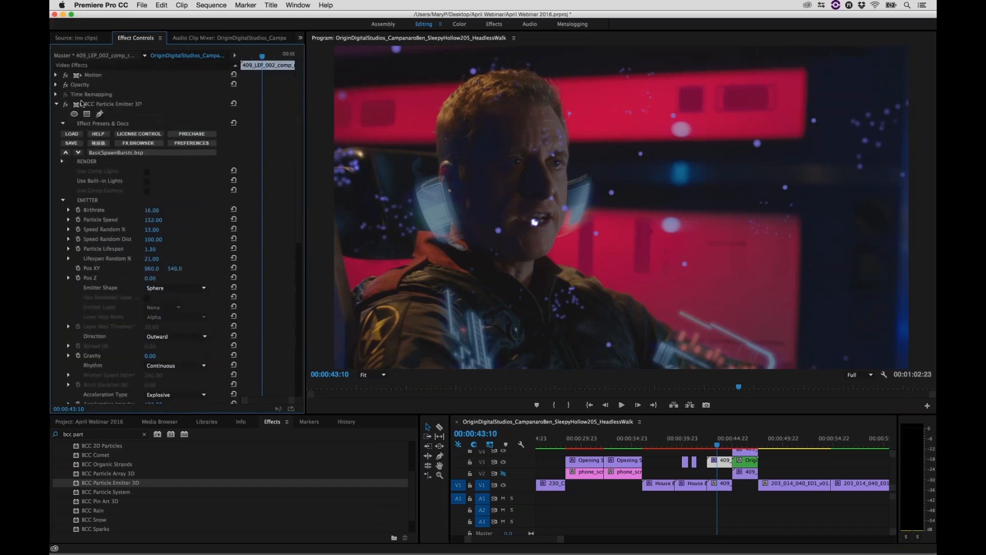
{"action": "left_click", "coordinate": [55, 104]}
{"action": "left_click", "coordinate": [95, 434]}
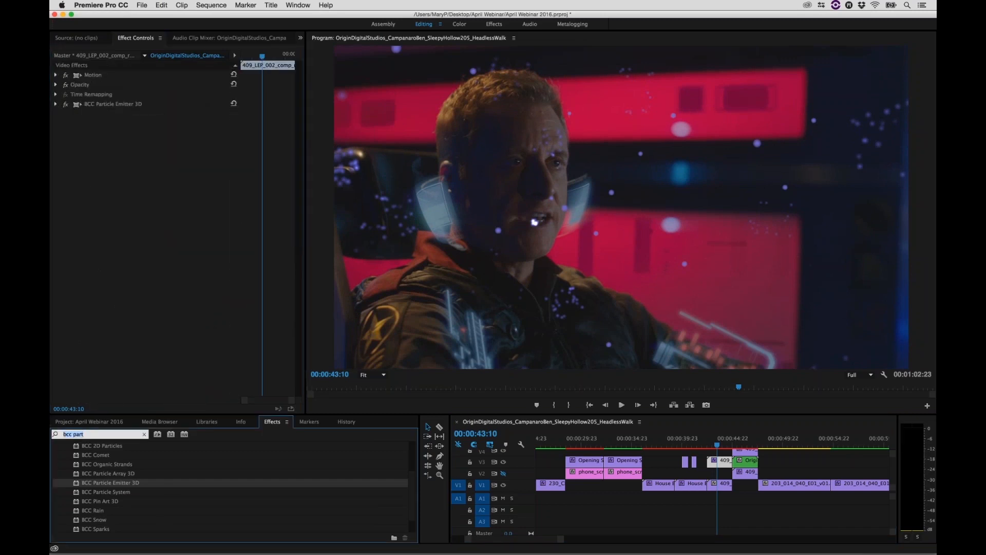
{"action": "type", "text": "bcc pixel"}
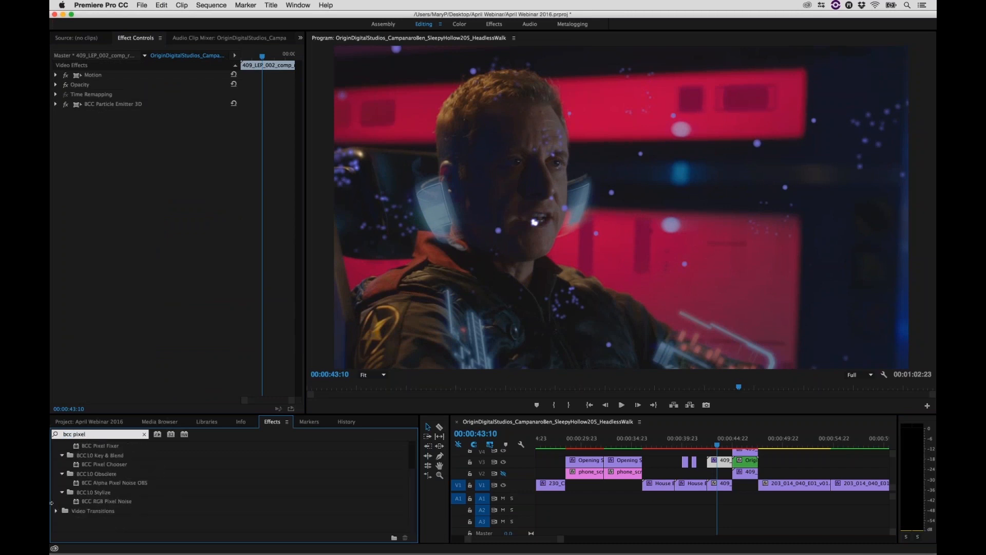
{"action": "left_click", "coordinate": [100, 464]}
{"action": "left_click_drag", "start_coordinate": [76, 463], "coordinate": [719, 485]}
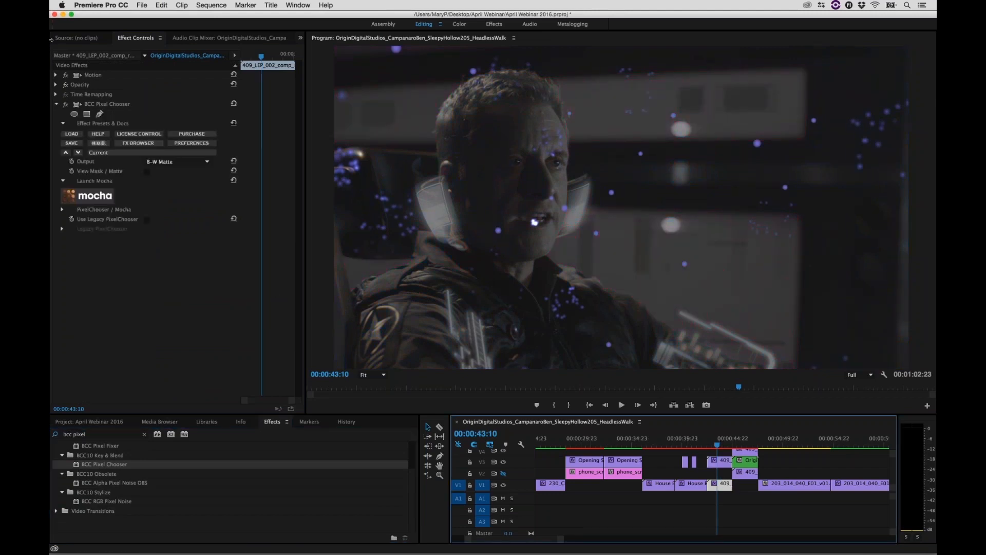
{"action": "left_click", "coordinate": [66, 105]}
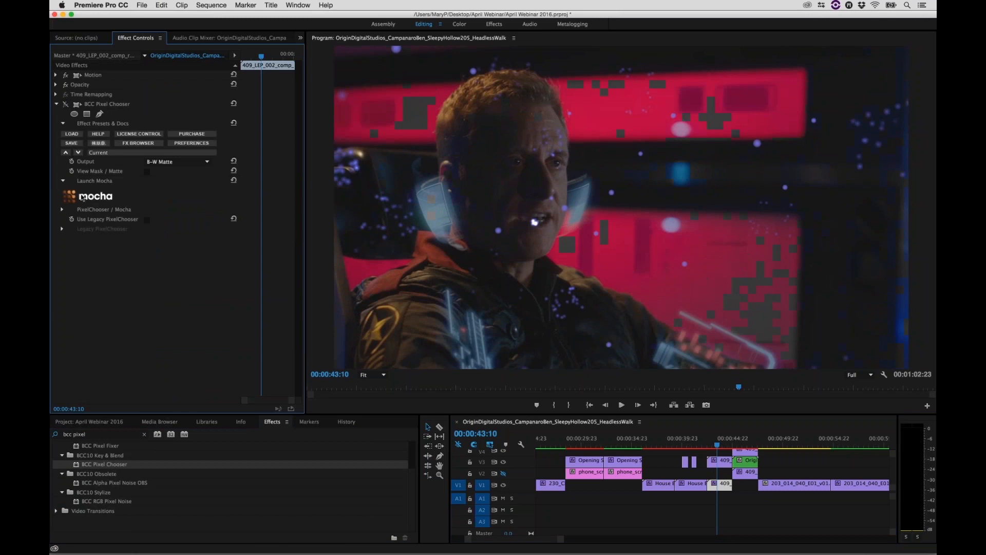
- Launch mocha from BCC Pixel Chooser and draw a closed X-spline around the right end of the upper red panel
{"action": "left_click", "coordinate": [83, 197]}
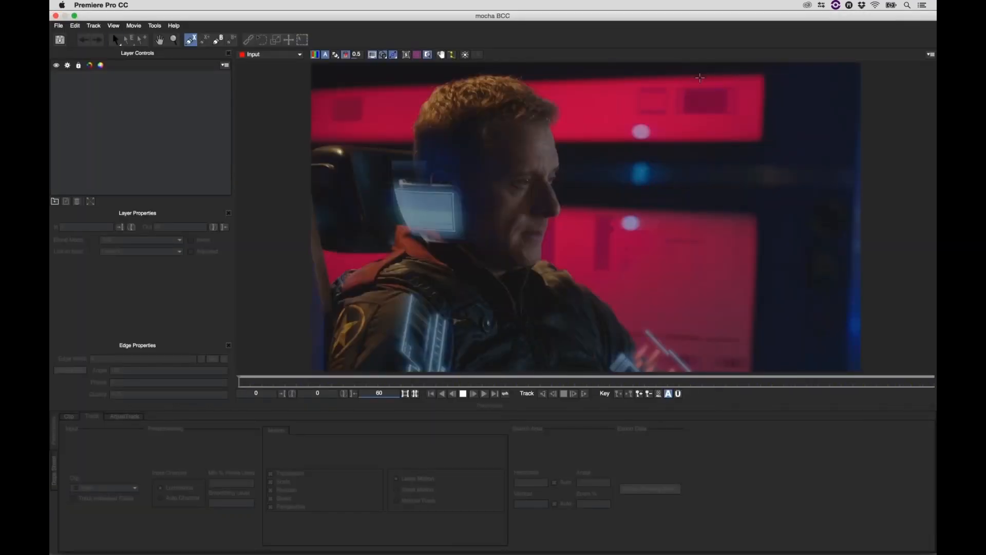
{"action": "left_click", "coordinate": [679, 72]}
{"action": "left_click", "coordinate": [776, 68]}
{"action": "left_click", "coordinate": [772, 148]}
{"action": "left_click", "coordinate": [701, 150]}
{"action": "left_click", "coordinate": [672, 153]}
{"action": "left_click", "coordinate": [671, 100]}
{"action": "right_click", "coordinate": [677, 74]}
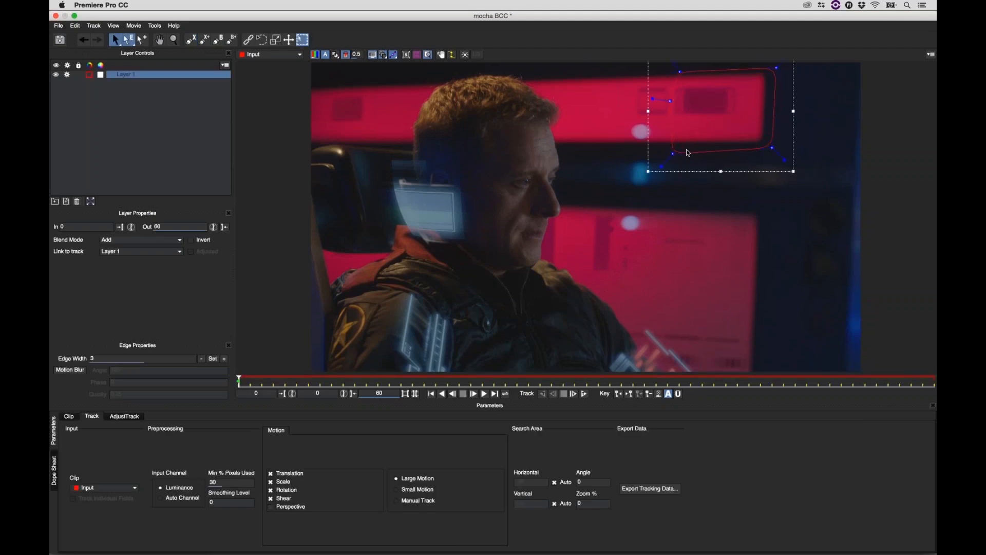
- Show the planar surface, fit its lower edge to the red panel, and track Layer 1 forward through the clip
{"action": "left_click", "coordinate": [406, 55]}
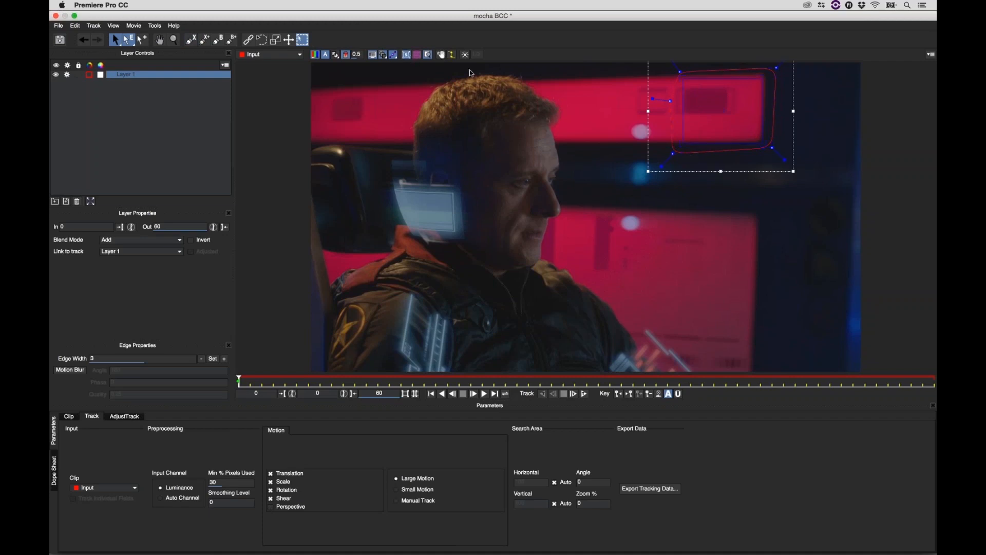
{"action": "left_click", "coordinate": [723, 141]}
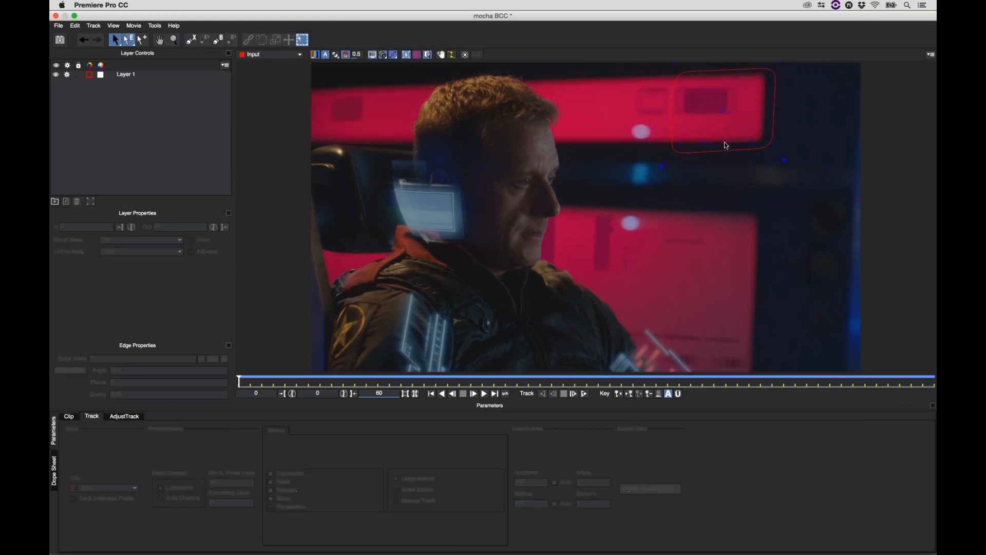
{"action": "left_click_drag", "start_coordinate": [723, 141], "coordinate": [724, 135]}
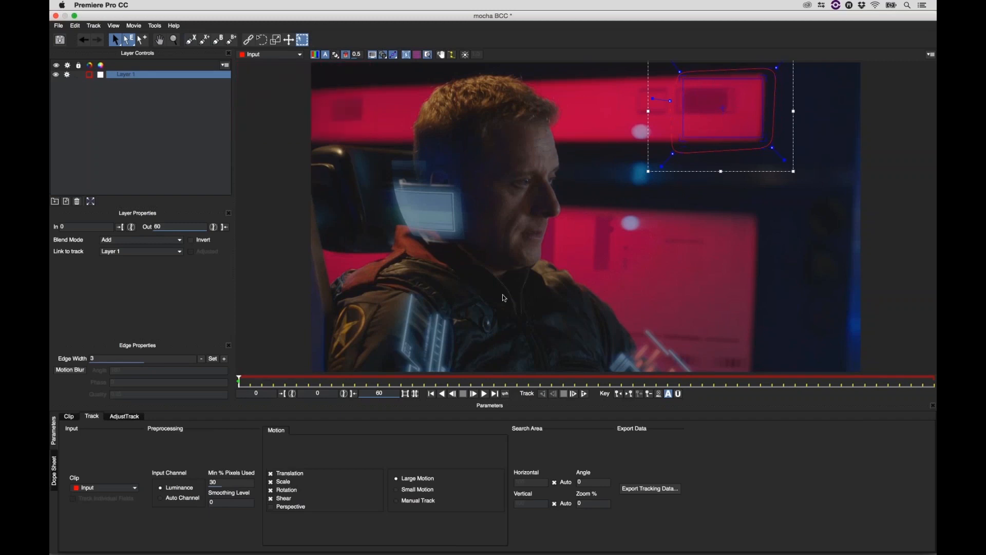
{"action": "left_click", "coordinate": [585, 393]}
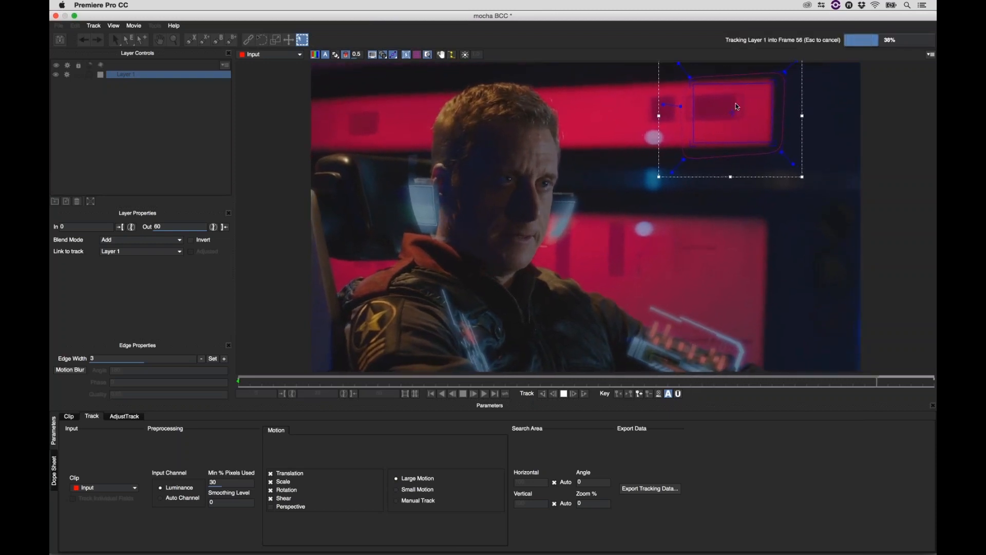
- Export the tracking data in Boris FX BCC Center Point format to the Desktop as particles.txt
{"action": "left_click", "coordinate": [653, 488]}
{"action": "left_click", "coordinate": [463, 265]}
{"action": "left_click", "coordinate": [464, 275]}
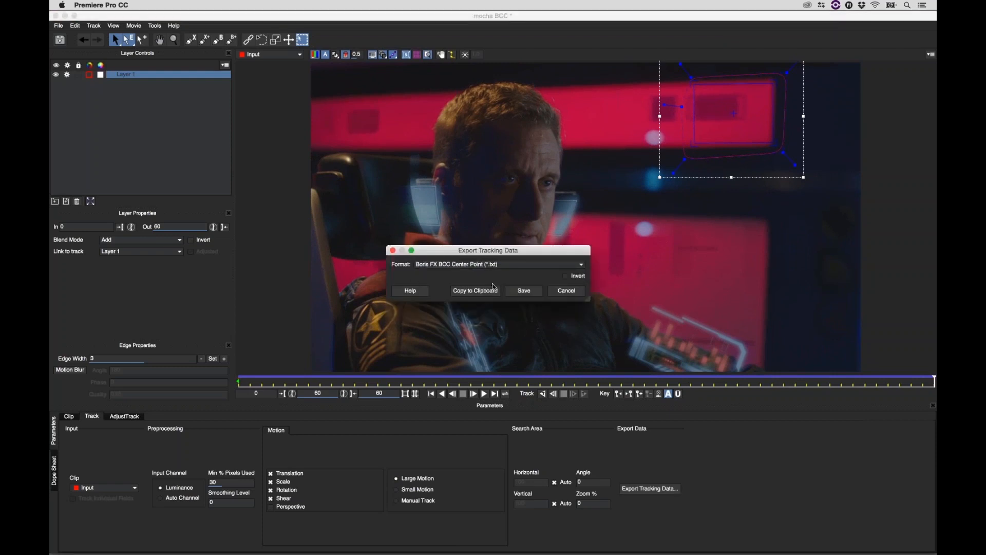
{"action": "left_click", "coordinate": [523, 290]}
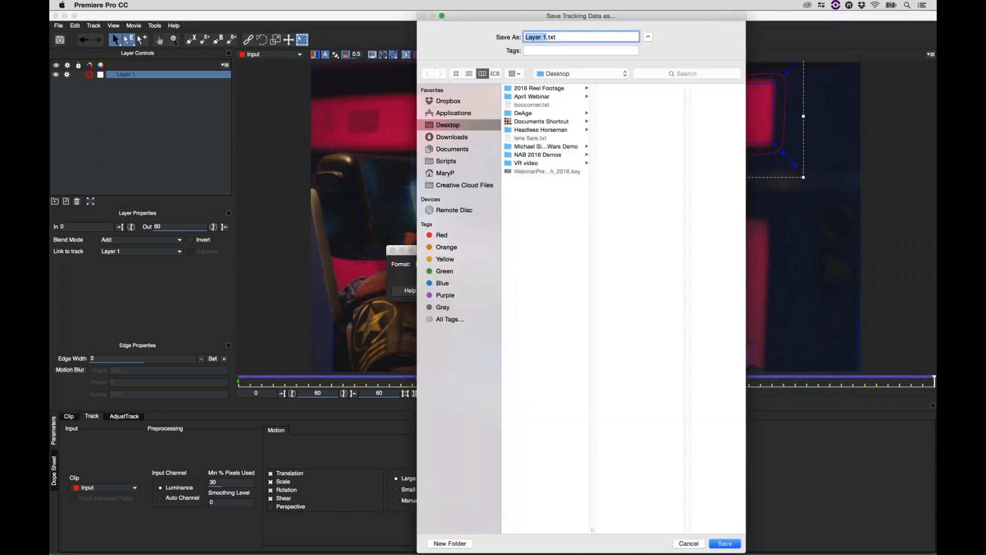
{"action": "type", "text": "particles"}
{"action": "left_click", "coordinate": [729, 543]}
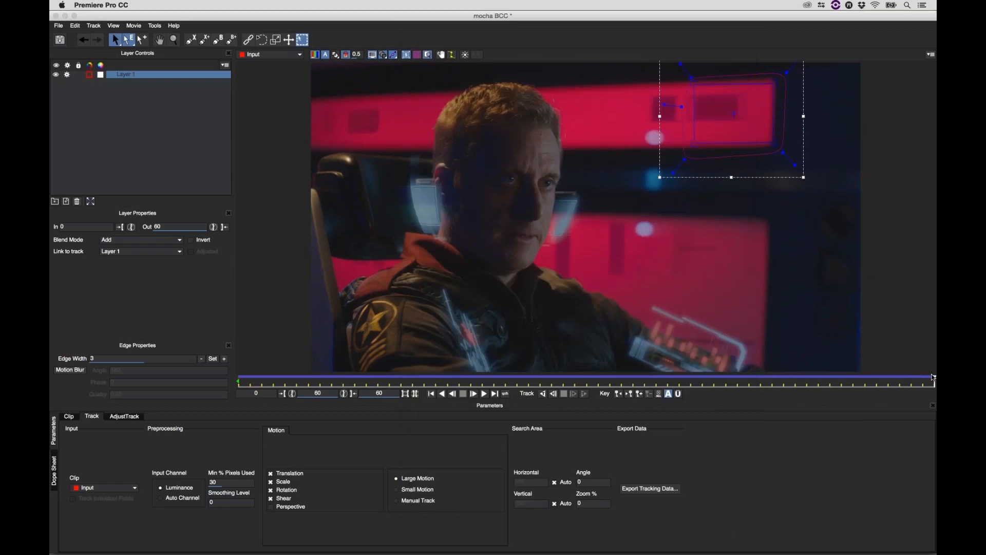
- Scrub back to frame 0 to check the track, save the mocha project and return to Premiere Pro
{"action": "left_click_drag", "start_coordinate": [933, 380], "coordinate": [659, 351]}
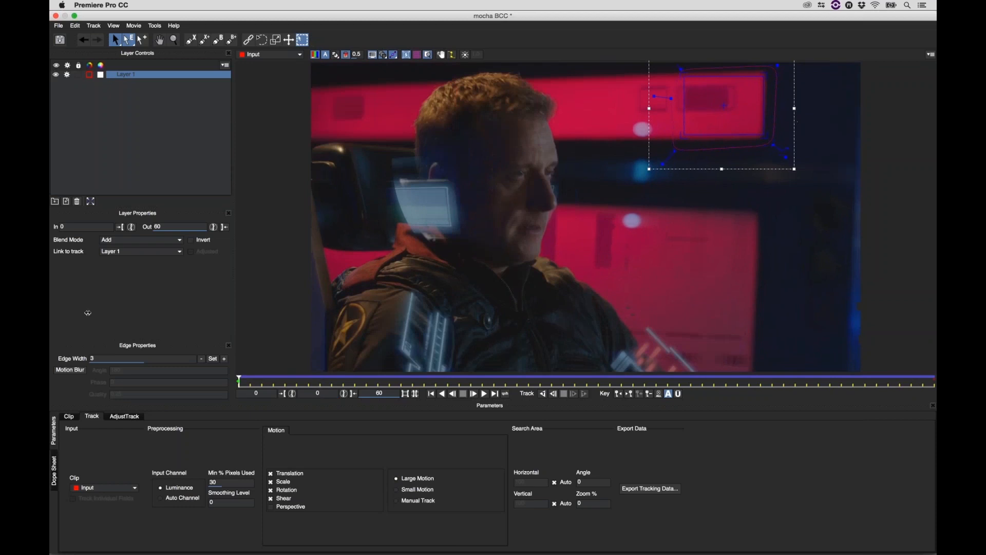
{"action": "left_click", "coordinate": [59, 40]}
{"action": "left_click", "coordinate": [56, 16]}
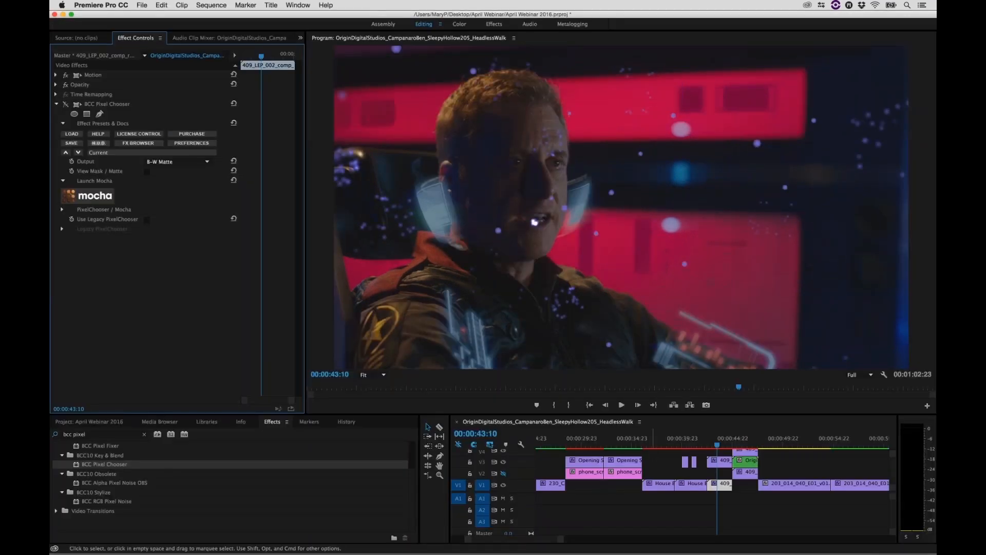
- Review the Transform Particle and Transform System parameters of BCC Particle Emitter 3D on the V3 spacesuit clip
{"action": "left_click", "coordinate": [720, 461]}
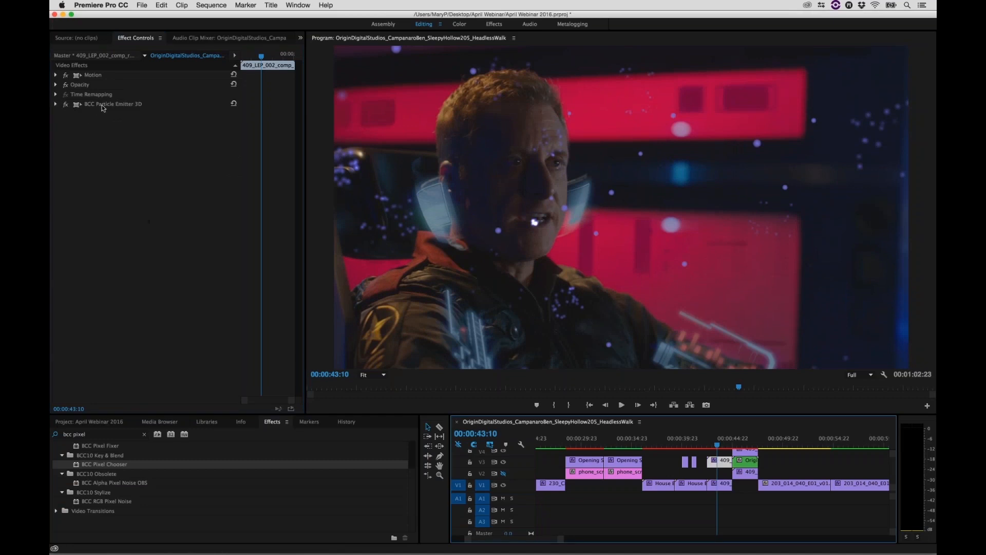
{"action": "left_click", "coordinate": [56, 104]}
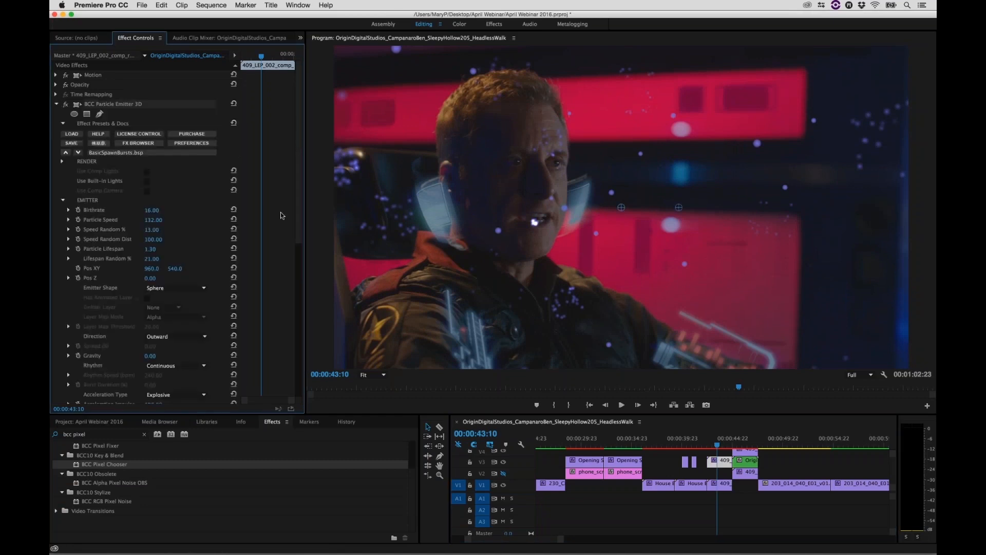
{"action": "scroll", "coordinate": [275, 252], "scroll_direction": "down", "scroll_amount": 3}
{"action": "scroll", "coordinate": [276, 253], "scroll_direction": "down", "scroll_amount": 7}
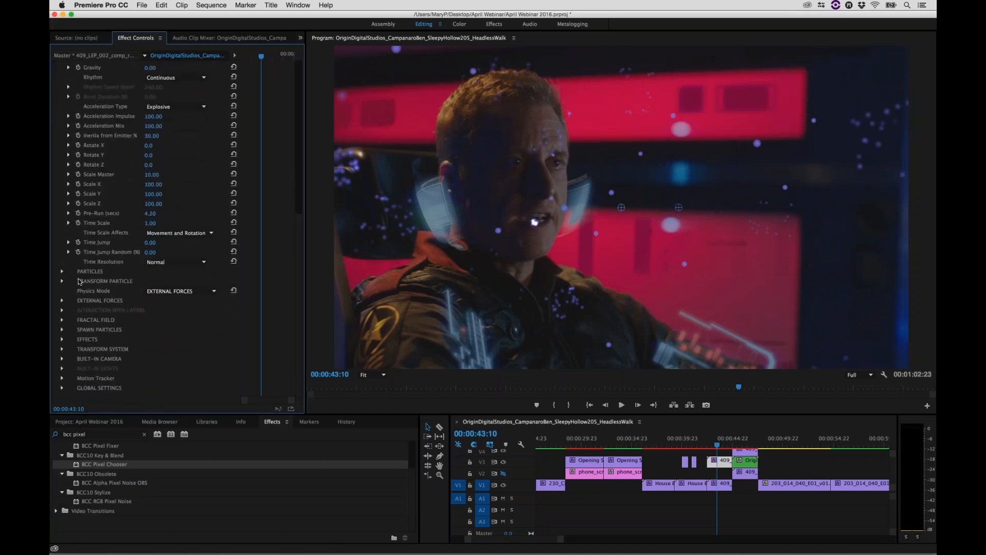
{"action": "left_click", "coordinate": [62, 282]}
{"action": "scroll", "coordinate": [298, 243], "scroll_direction": "down", "scroll_amount": 6}
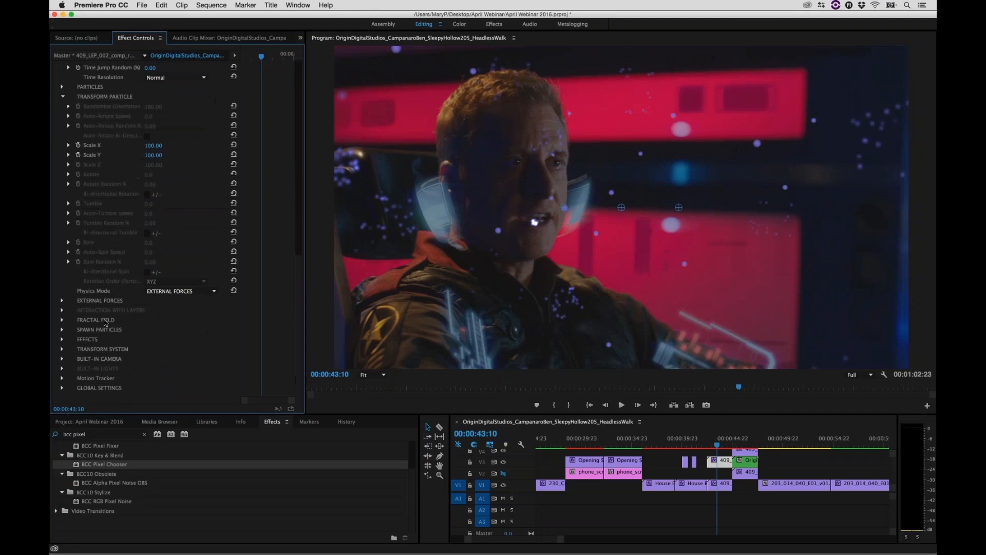
{"action": "left_click", "coordinate": [62, 349]}
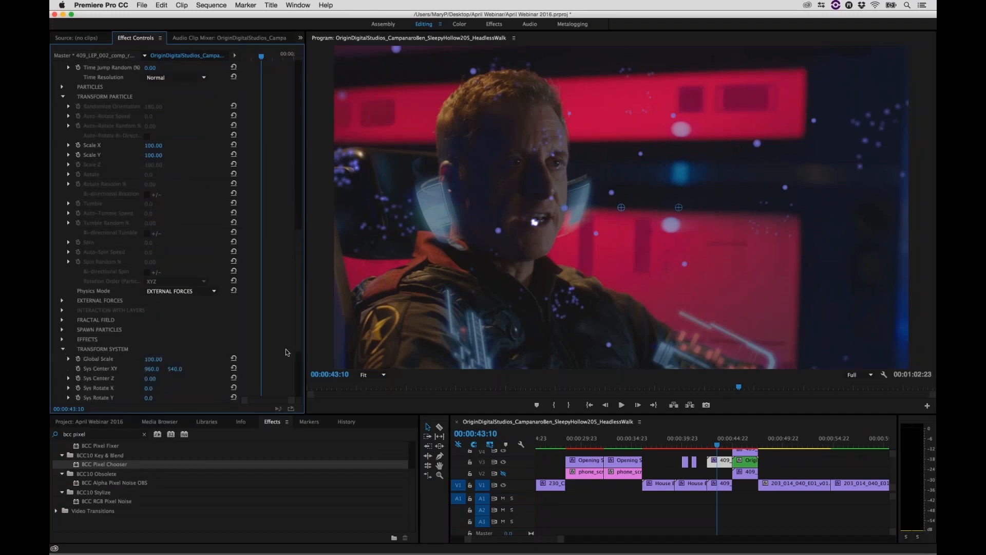
{"action": "scroll", "coordinate": [281, 318], "scroll_direction": "down", "scroll_amount": 3}
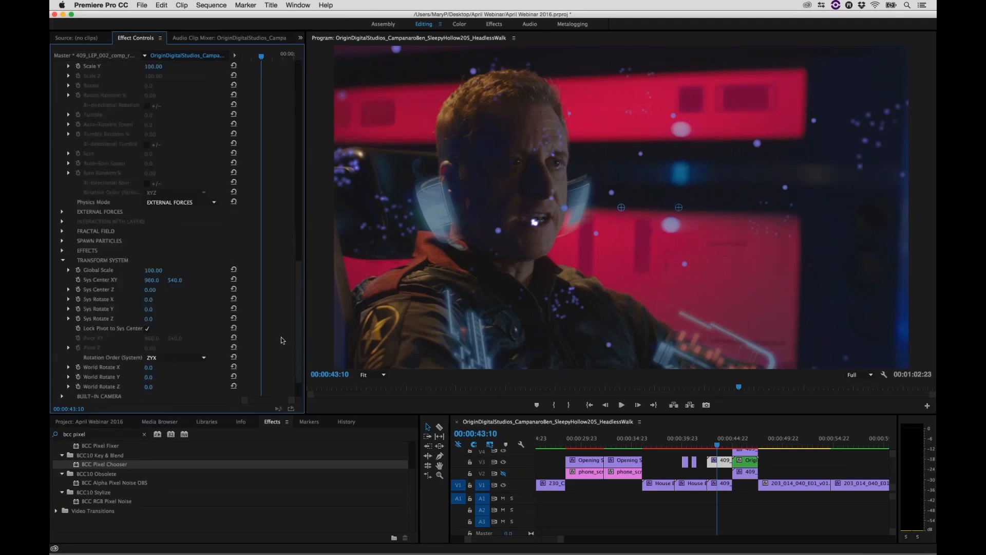
{"action": "scroll", "coordinate": [285, 299], "scroll_direction": "up", "scroll_amount": 10}
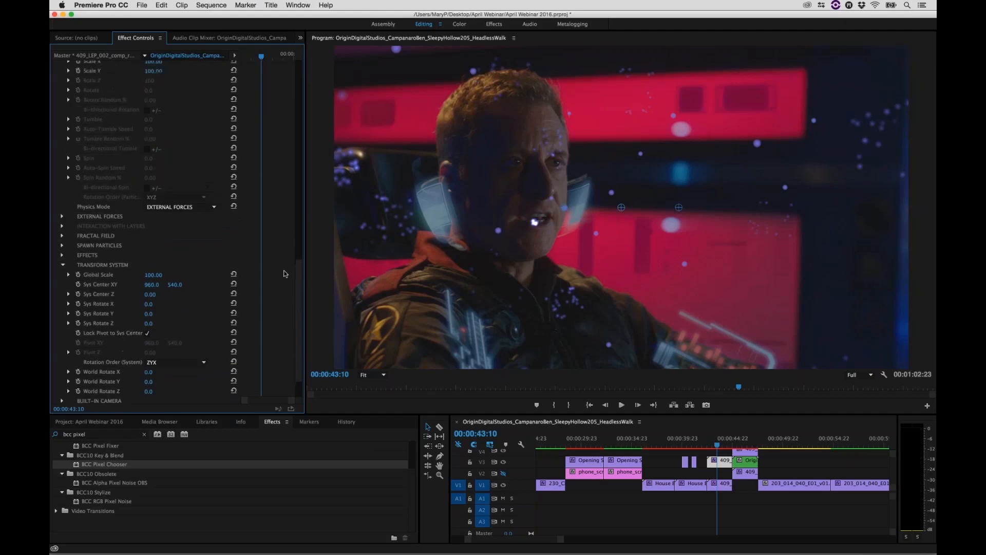
{"action": "scroll", "coordinate": [287, 251], "scroll_direction": "up", "scroll_amount": 10}
{"action": "scroll", "coordinate": [289, 198], "scroll_direction": "up", "scroll_amount": 10}
{"action": "scroll", "coordinate": [300, 138], "scroll_direction": "down", "scroll_amount": 15}
{"action": "scroll", "coordinate": [274, 291], "scroll_direction": "down", "scroll_amount": 5}
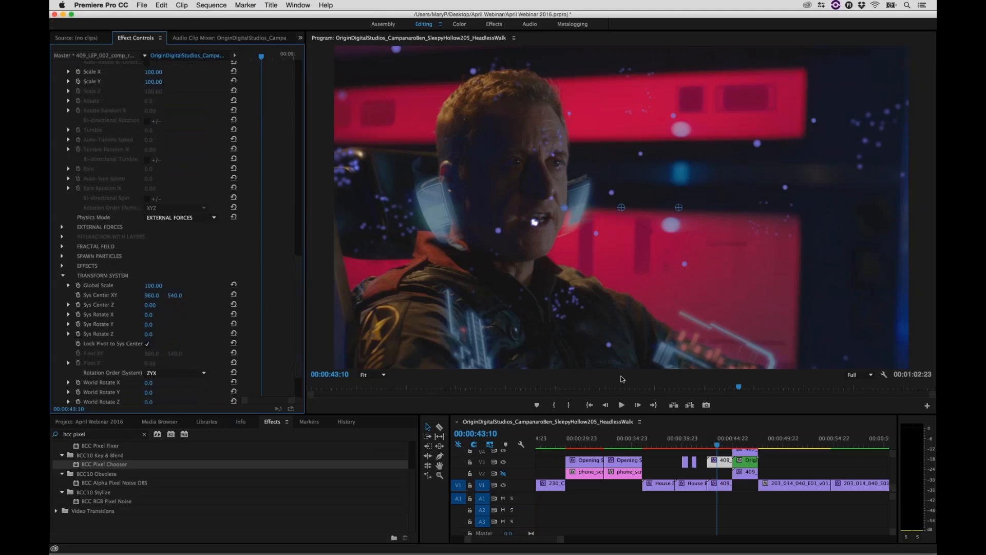
- Inspect the BCC Corner Pin settings on the finished spacesuit shot's V4 clip
{"action": "left_click", "coordinate": [750, 452]}
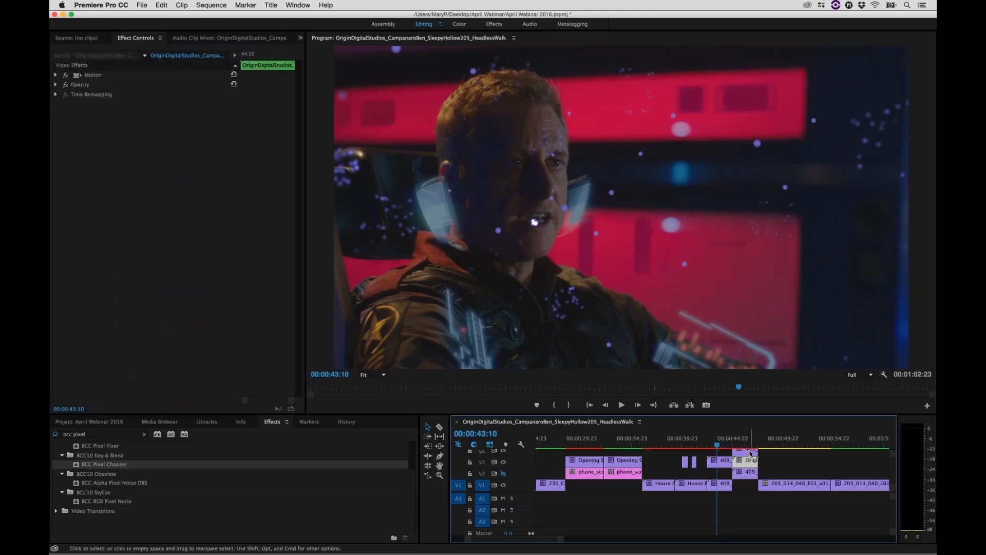
{"action": "left_click", "coordinate": [750, 451]}
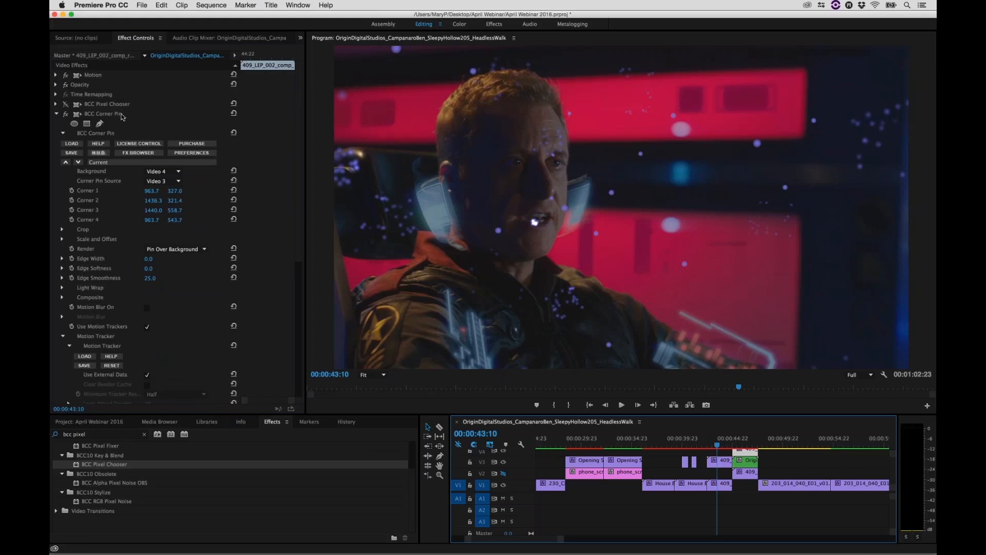
{"action": "left_click", "coordinate": [279, 259]}
{"action": "scroll", "coordinate": [267, 362], "scroll_direction": "down", "scroll_amount": 5}
{"action": "left_click", "coordinate": [301, 127]}
{"action": "scroll", "coordinate": [808, 529], "scroll_direction": "up", "scroll_amount": 1}
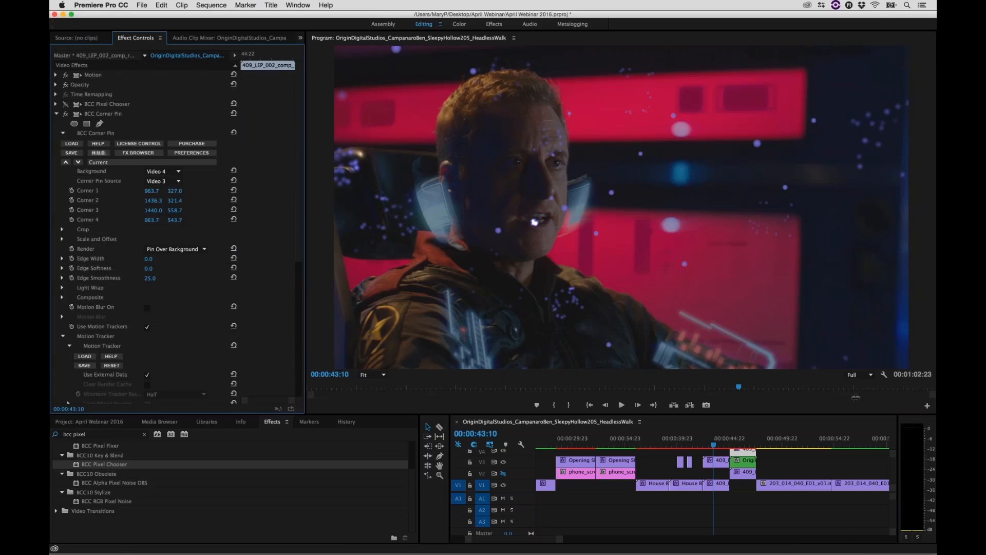
- Enlarge the timeline area and inspect the Motion Tracker settings of BCC Particle Emitter 3D on the finished shot's V5 clip
{"action": "left_click_drag", "start_coordinate": [855, 397], "coordinate": [856, 380]}
{"action": "left_click", "coordinate": [742, 420]}
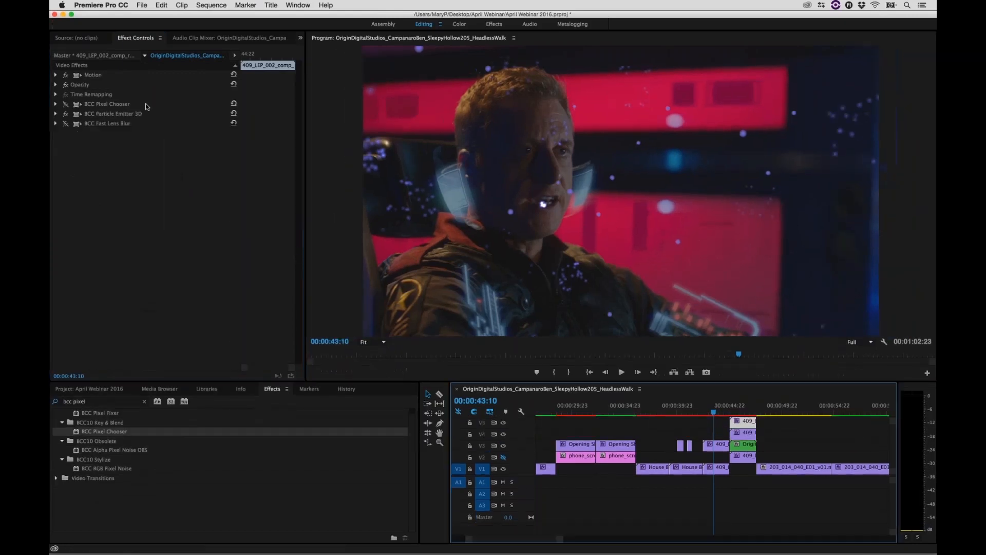
{"action": "left_click", "coordinate": [102, 114]}
{"action": "left_click", "coordinate": [56, 114]}
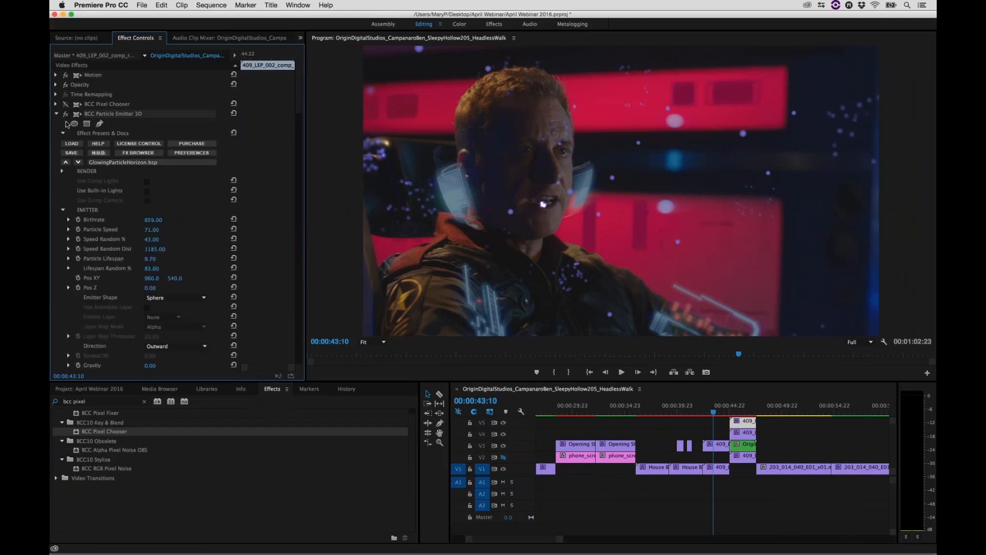
{"action": "scroll", "coordinate": [295, 169], "scroll_direction": "down", "scroll_amount": 2}
{"action": "scroll", "coordinate": [295, 168], "scroll_direction": "down", "scroll_amount": 20}
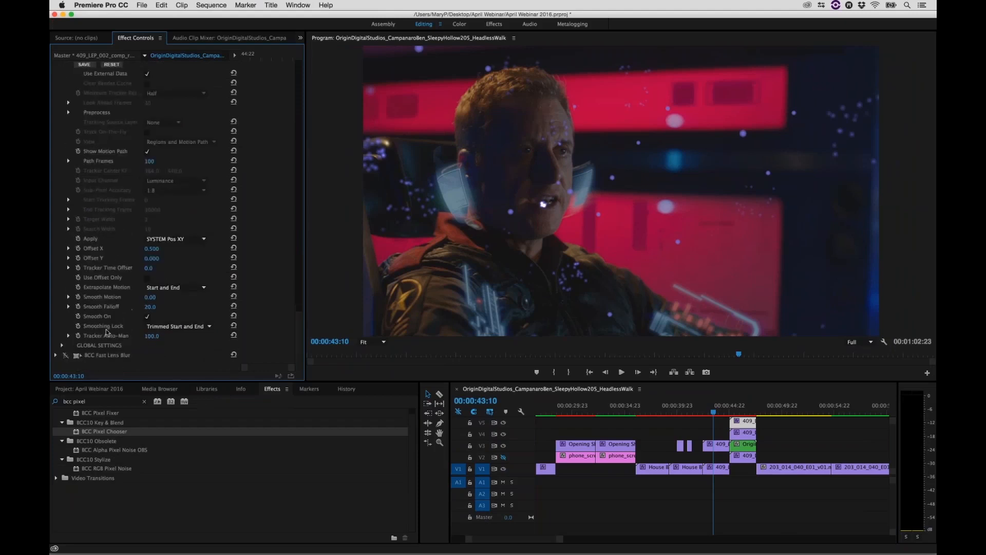
- Load particles.txt into the V5 clip's Particle Emitter 3D Motion Tracker, and play and scrub the finished shot
{"action": "scroll", "coordinate": [154, 232], "scroll_direction": "up", "scroll_amount": 5}
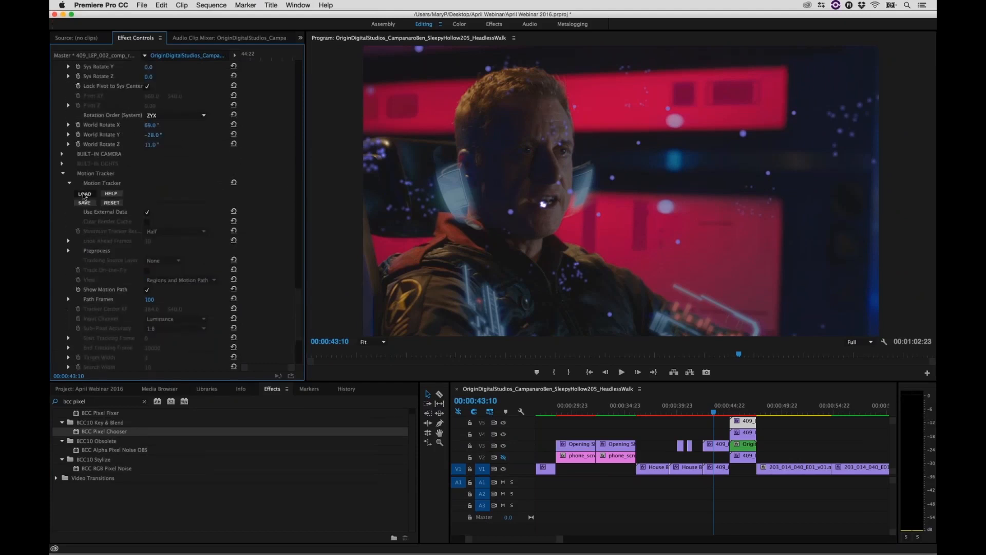
{"action": "left_click", "coordinate": [86, 193]}
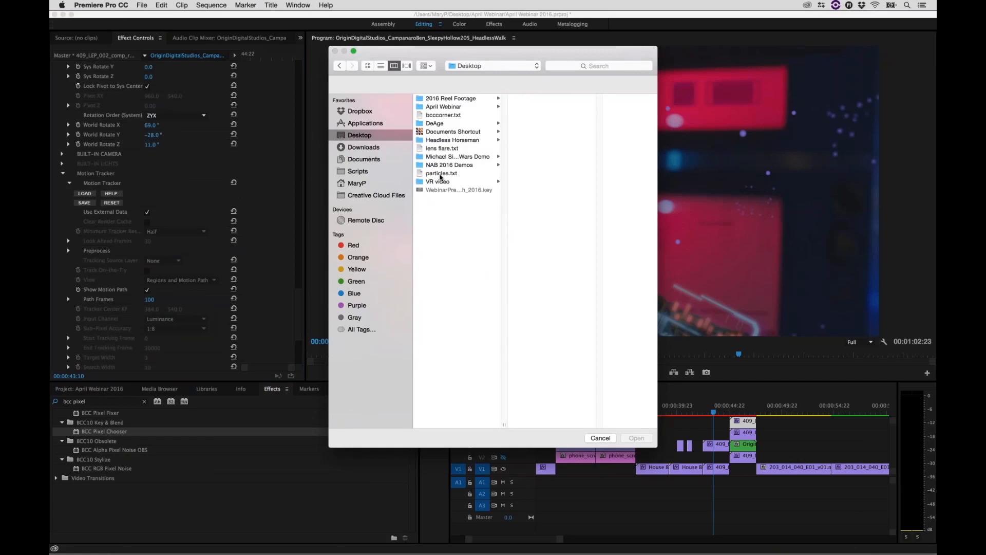
{"action": "left_click", "coordinate": [440, 173]}
{"action": "left_click", "coordinate": [636, 438]}
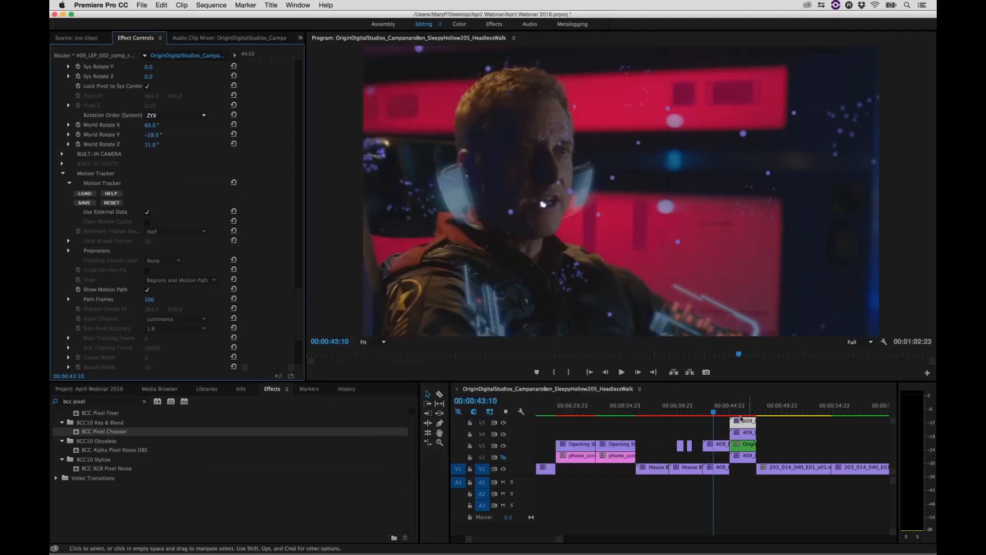
{"action": "key", "text": "space"}
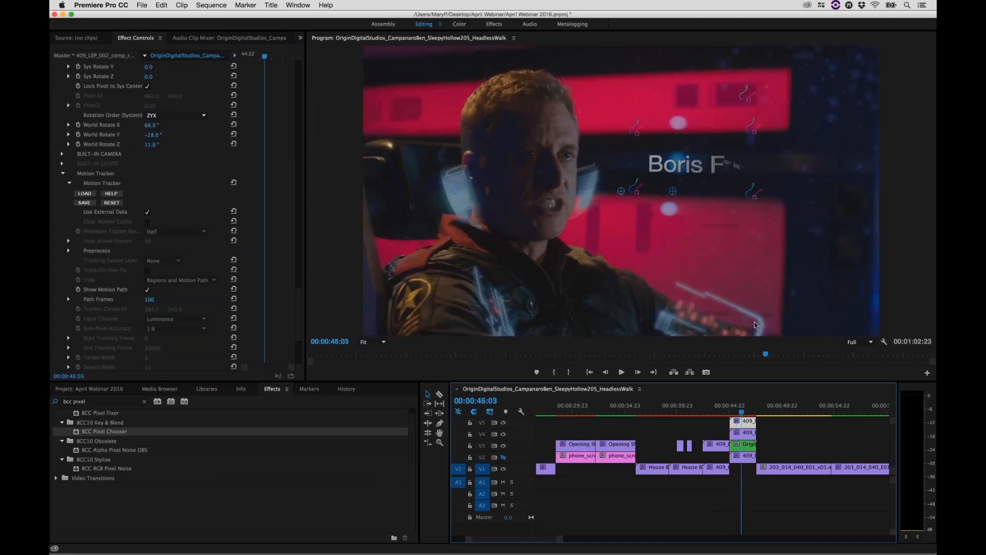
{"action": "mouse_move", "coordinate": [742, 409]}
{"action": "left_mouse_down"}
{"action": "mouse_move", "coordinate": [742, 401]}
{"action": "mouse_move", "coordinate": [736, 413]}
{"action": "mouse_move", "coordinate": [748, 417]}
{"action": "left_mouse_up"}
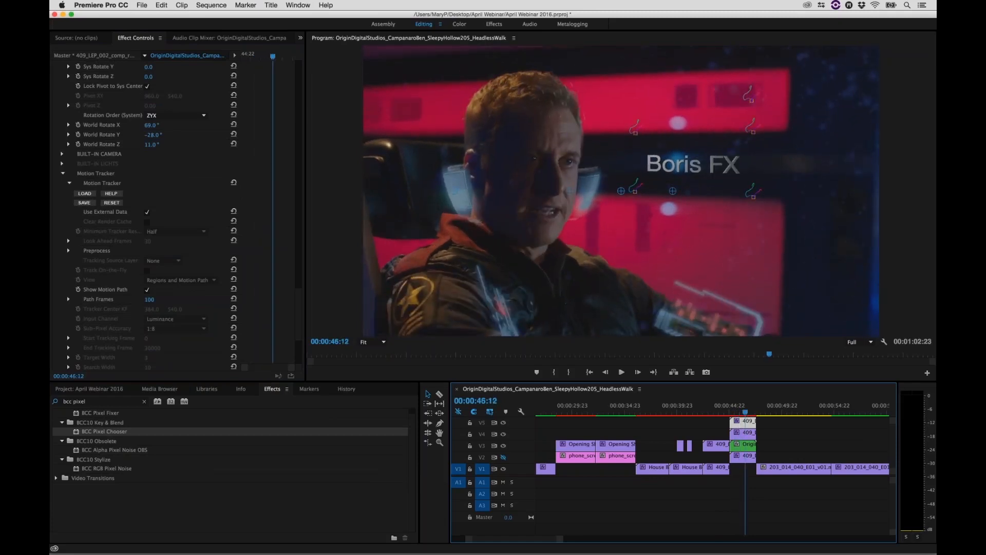
- Review the Motion Tracker's Apply options in BCC Particle Emitter 3D on the finished spacesuit shot
{"action": "left_click_drag", "start_coordinate": [297, 303], "coordinate": [291, 316]}
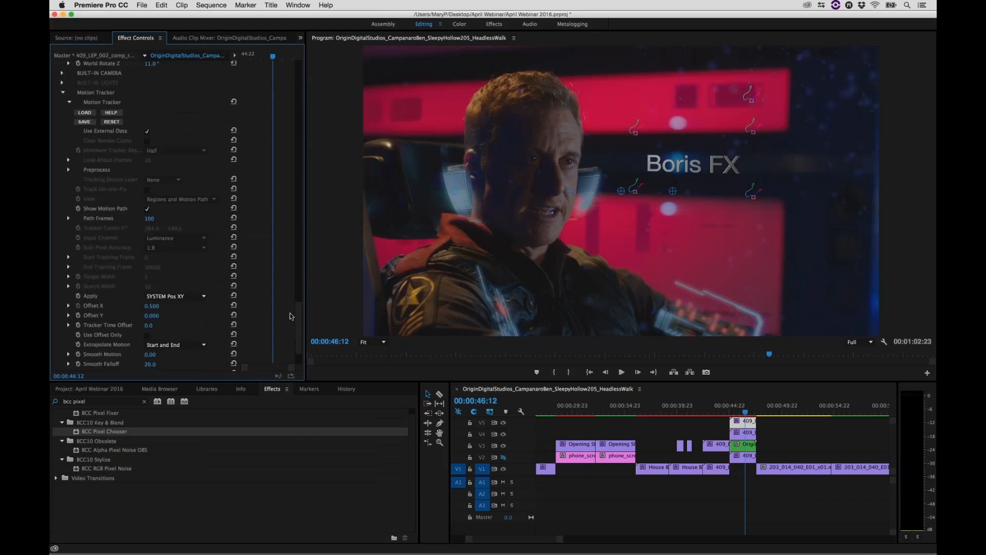
{"action": "left_click", "coordinate": [174, 297]}
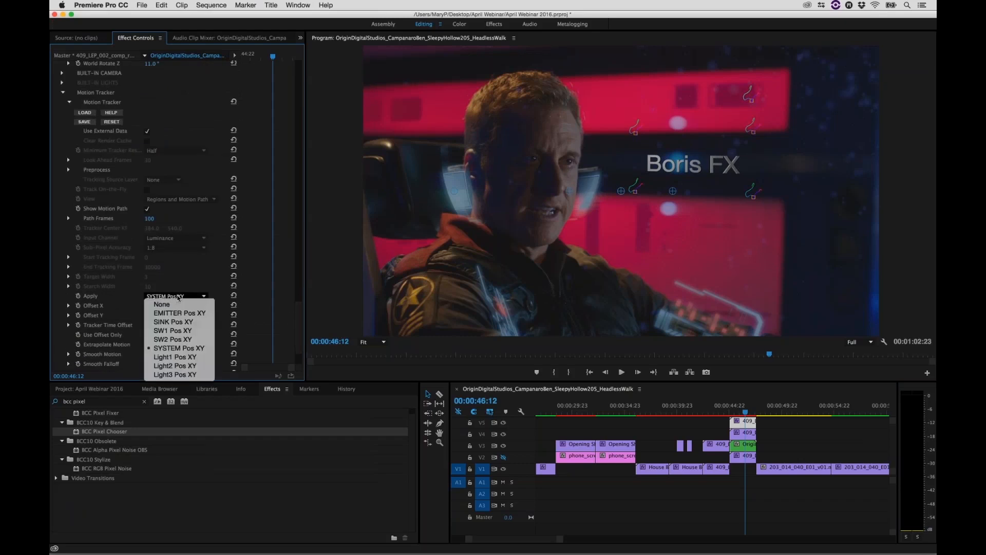
{"action": "left_click", "coordinate": [178, 297]}
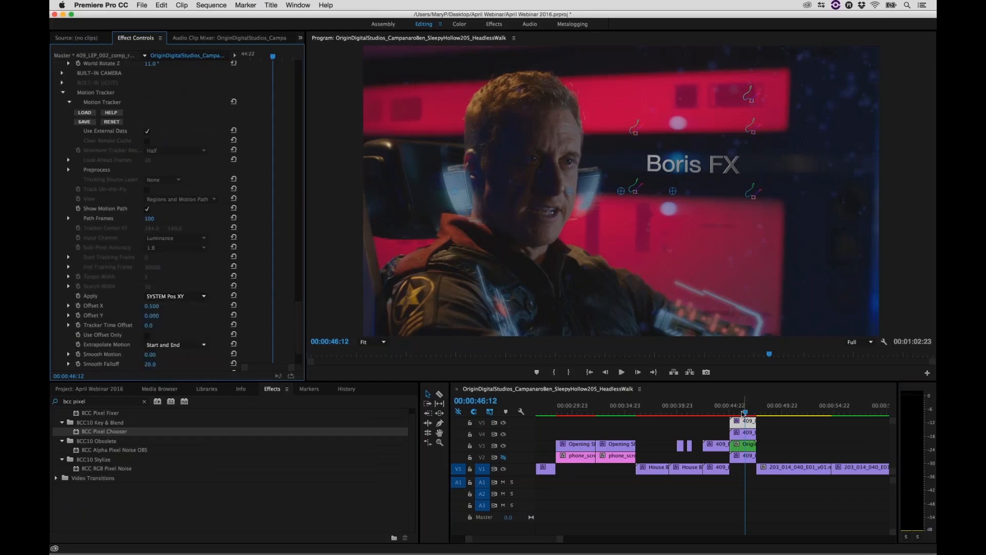
{"action": "left_click_drag", "start_coordinate": [743, 413], "coordinate": [746, 417]}
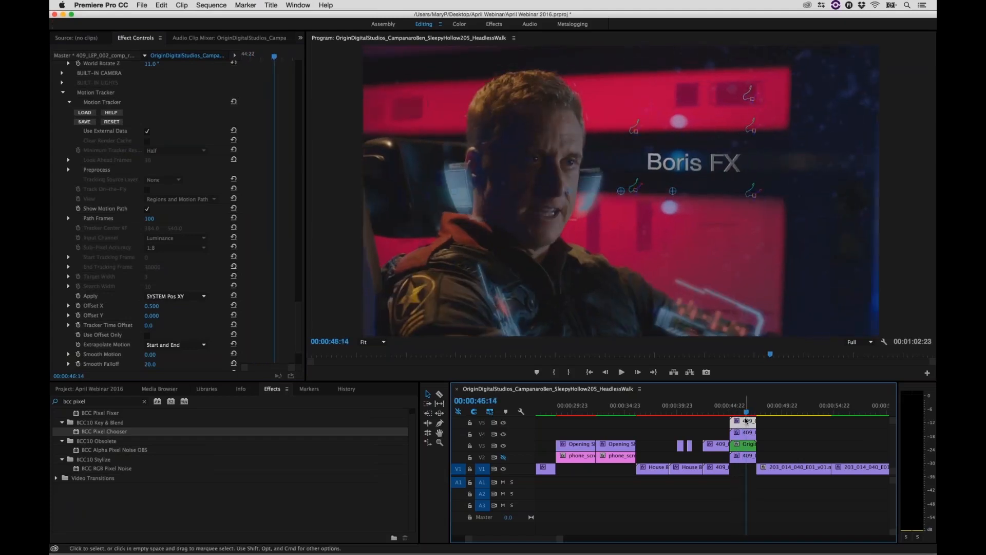
- Play and scrub through the Alkemy X shot of the couple on V1
{"action": "left_click", "coordinate": [783, 416]}
{"action": "left_click_drag", "start_coordinate": [775, 419], "coordinate": [798, 437]}
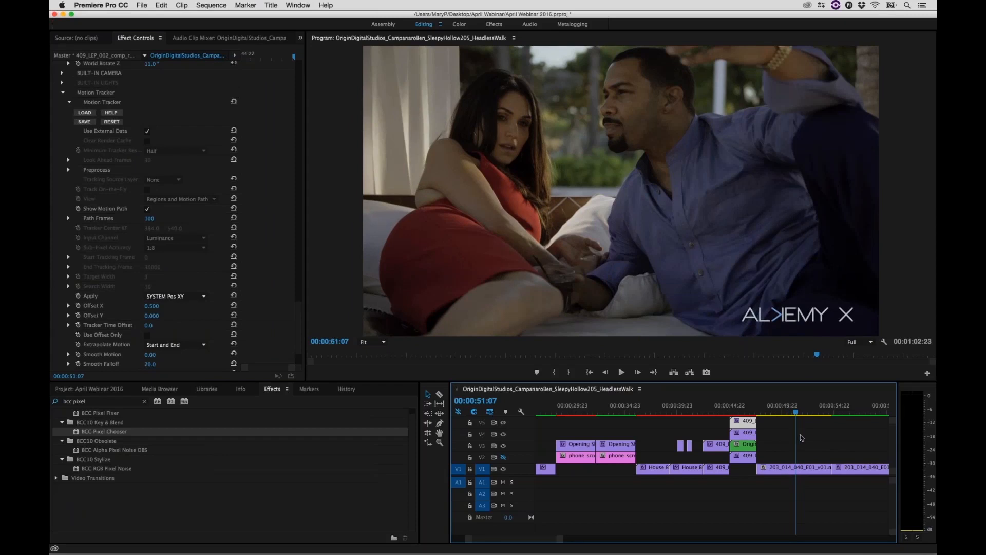
{"action": "key", "text": "space"}
{"action": "left_click", "coordinate": [804, 443]}
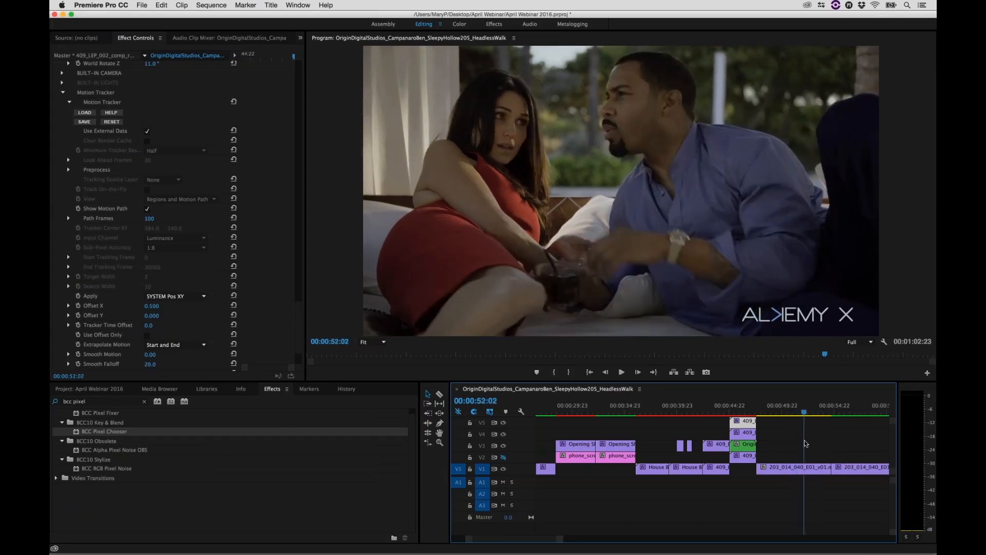
{"action": "key", "text": "Left"}
{"action": "key", "text": "Left"}
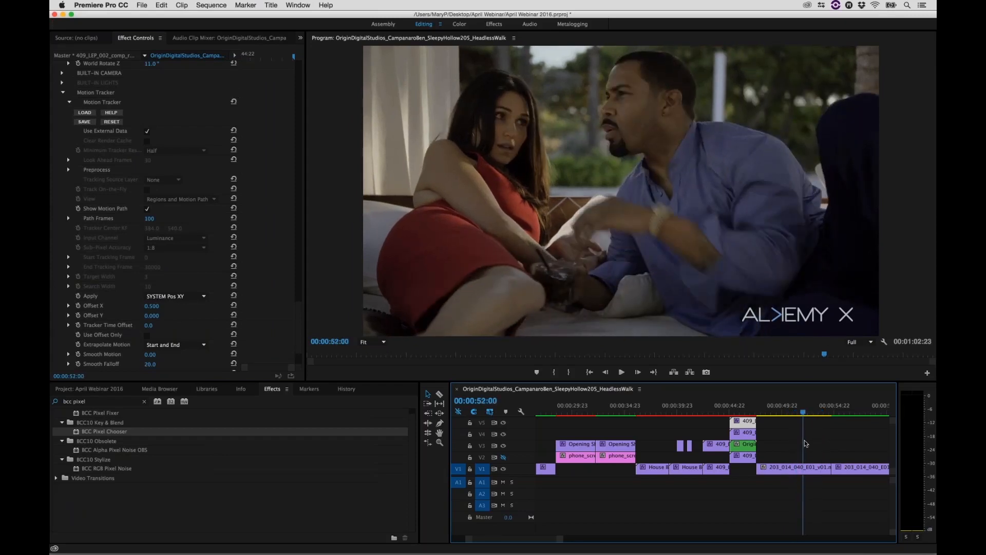
{"action": "key", "text": "space"}
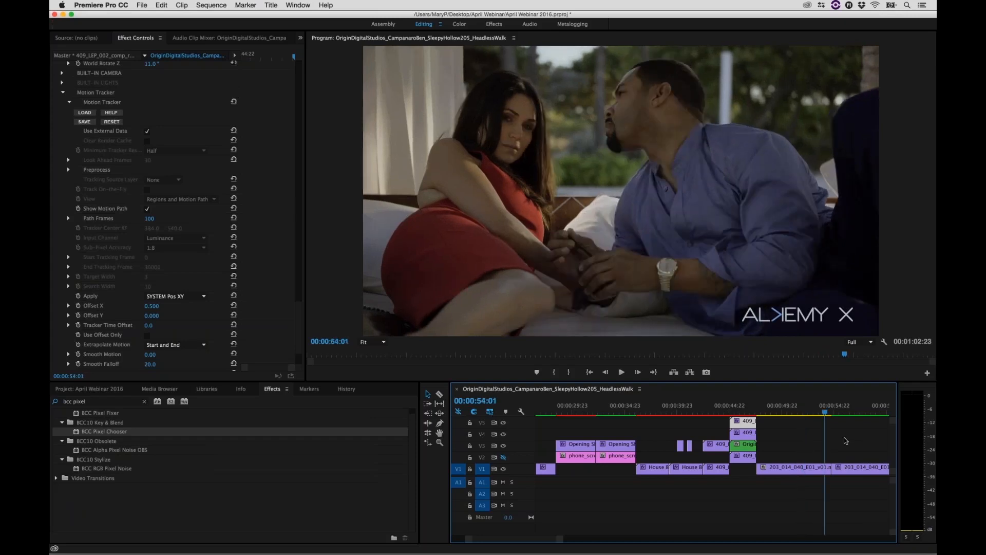
{"action": "left_click", "coordinate": [786, 447]}
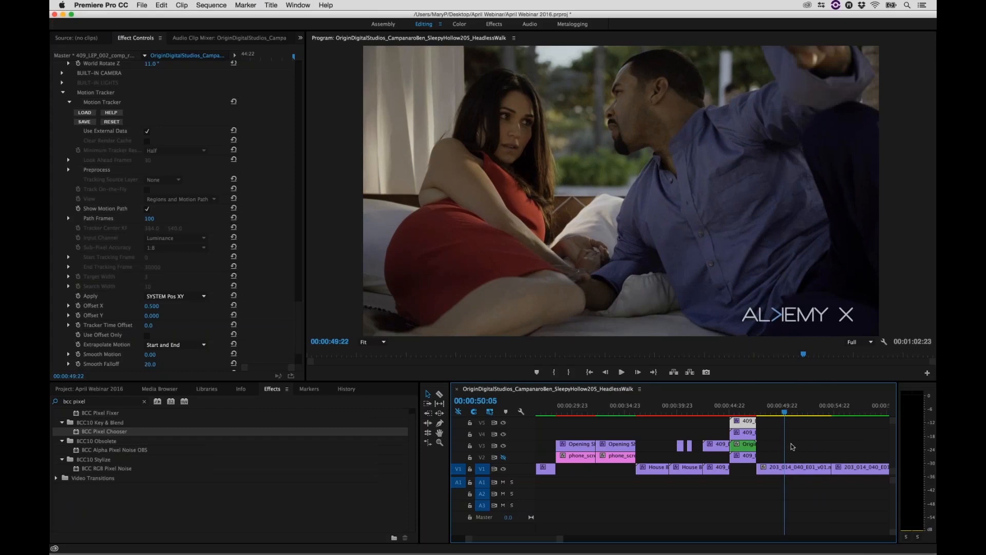
{"action": "left_click_drag", "start_coordinate": [791, 444], "coordinate": [792, 443]}
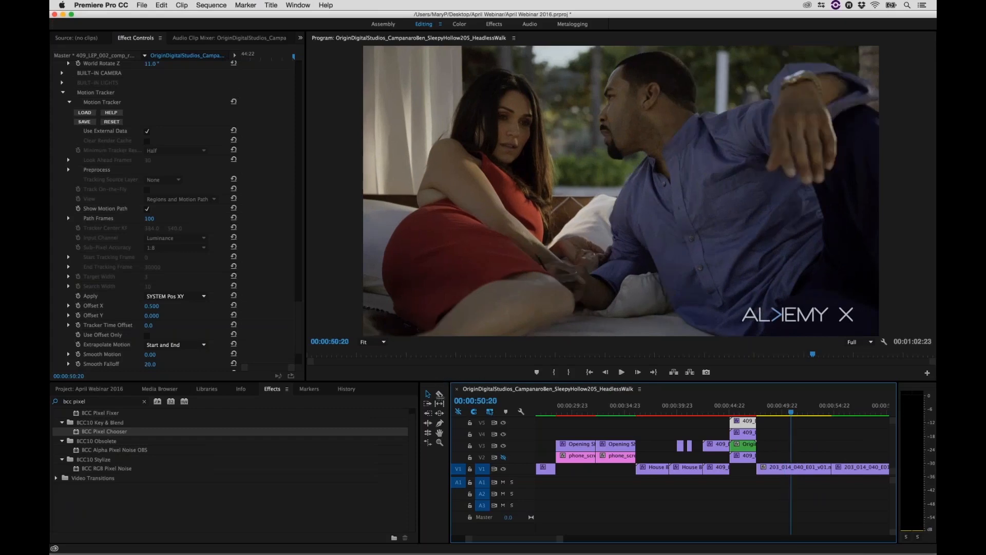
- Enlarge the program monitor and inspect the BCC Beauty Studio settings on the second Alkemy X clip
{"action": "left_click_drag", "start_coordinate": [439, 394], "coordinate": [428, 458]}
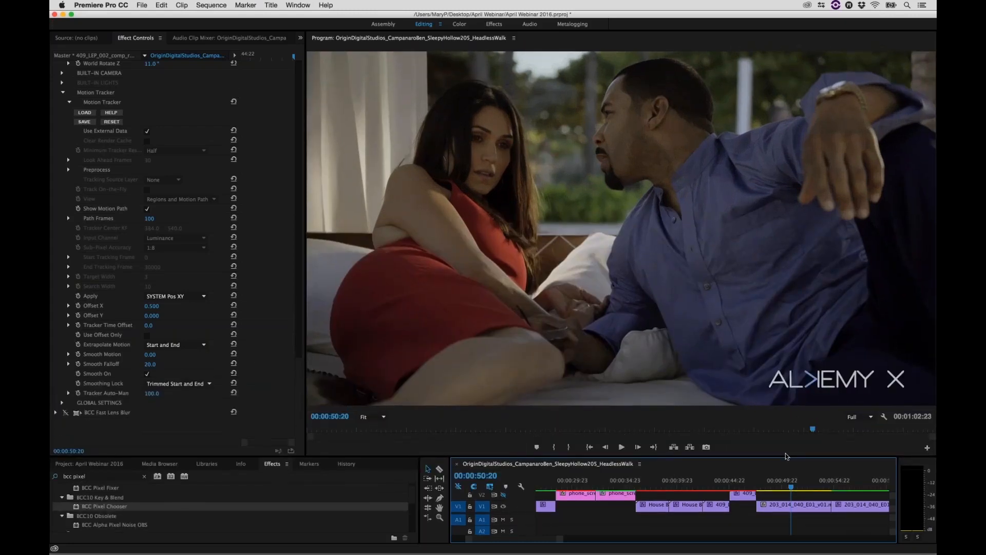
{"action": "left_click_drag", "start_coordinate": [785, 456], "coordinate": [793, 484]}
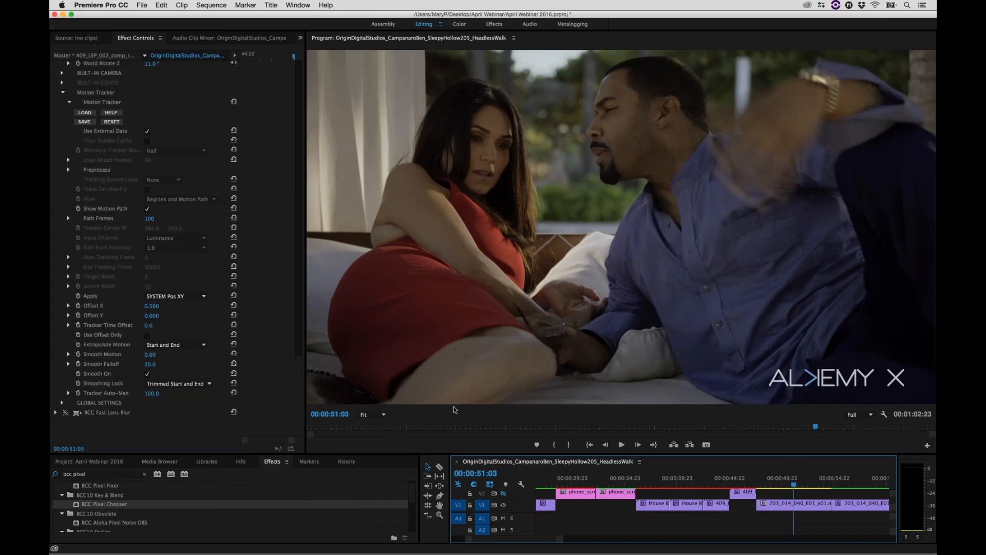
{"action": "scroll", "coordinate": [564, 528], "scroll_direction": "right", "scroll_amount": 5}
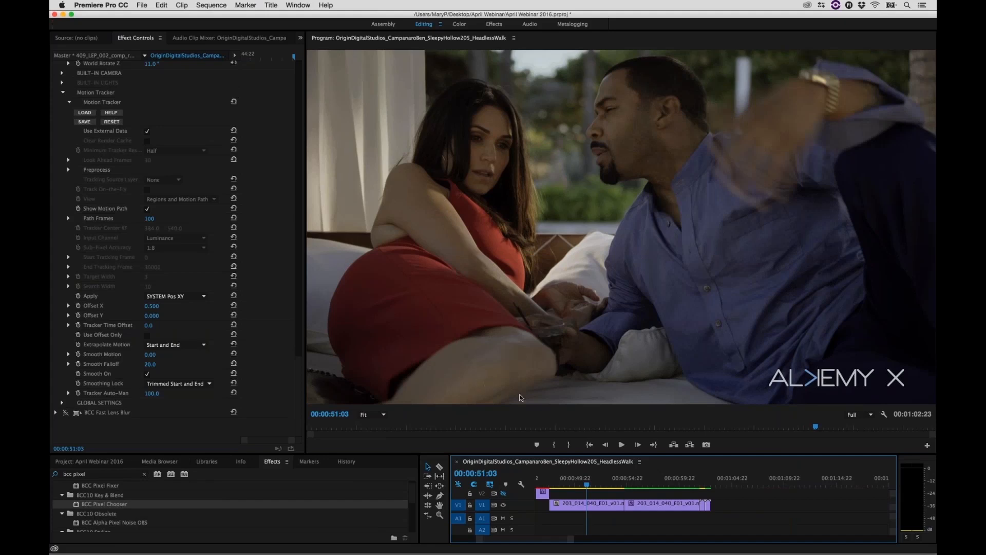
{"action": "left_click_drag", "start_coordinate": [645, 484], "coordinate": [654, 485]}
{"action": "left_click", "coordinate": [651, 503]}
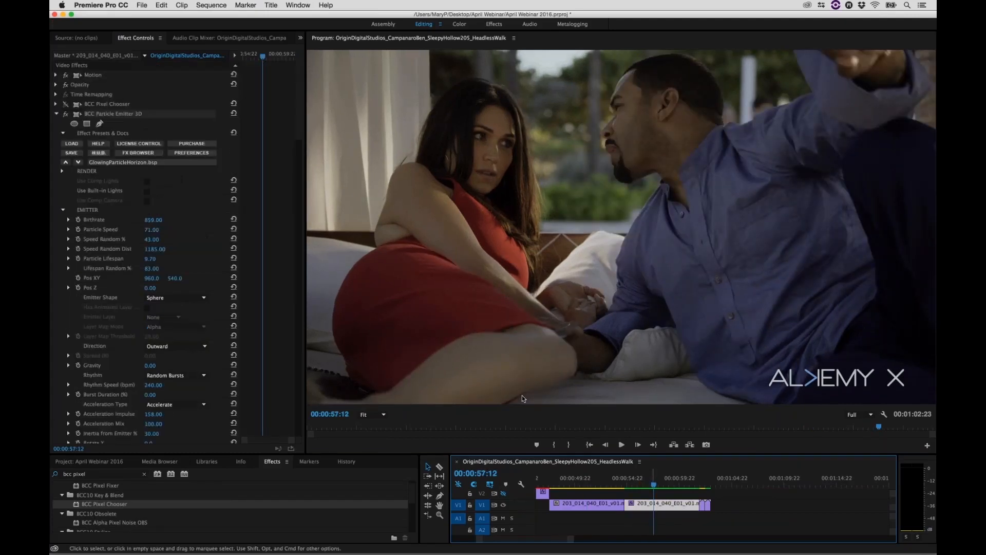
{"action": "left_click", "coordinate": [66, 105]}
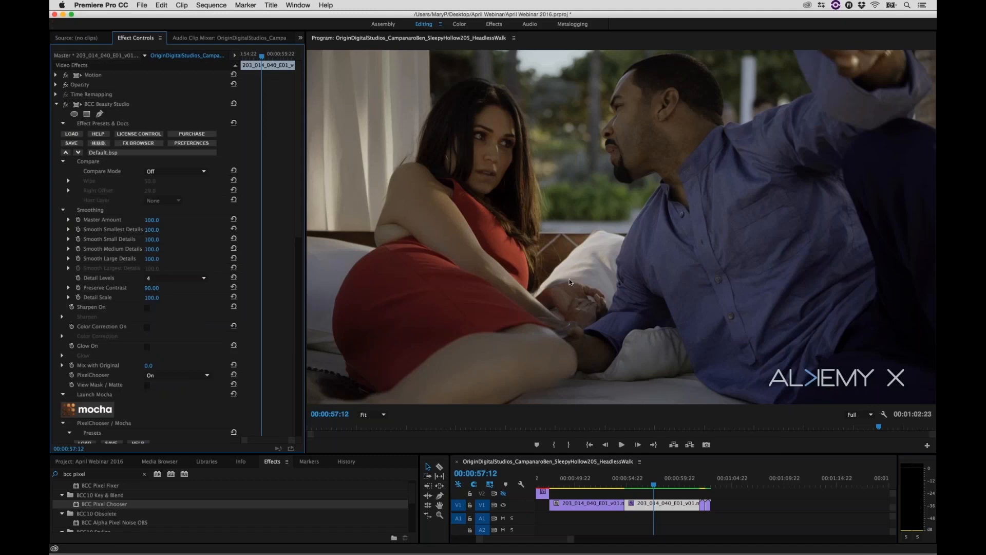
- Find BCC Beauty Studio in the effects list and apply it to the first Alkemy X clip at 00:00:50:23
{"action": "left_click", "coordinate": [586, 487]}
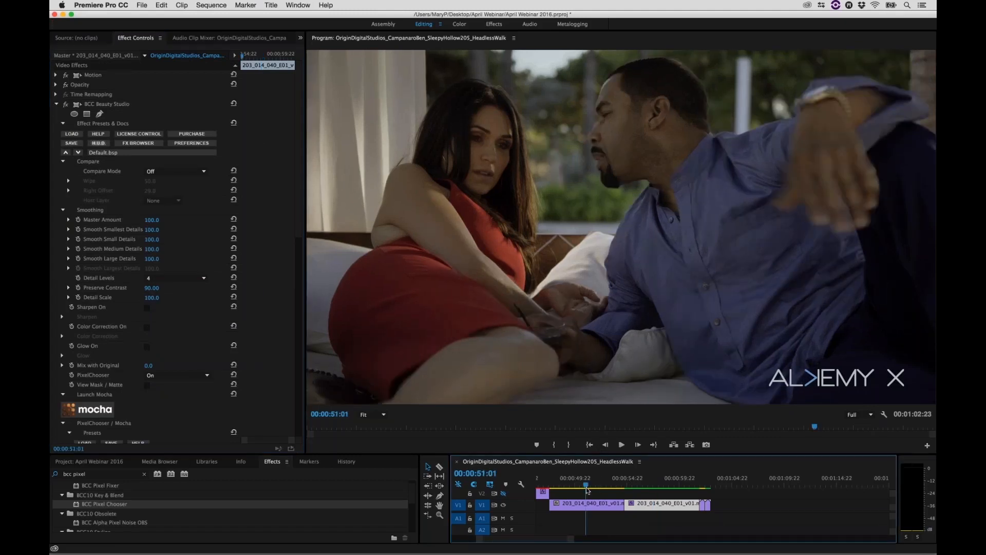
{"action": "left_click", "coordinate": [586, 503]}
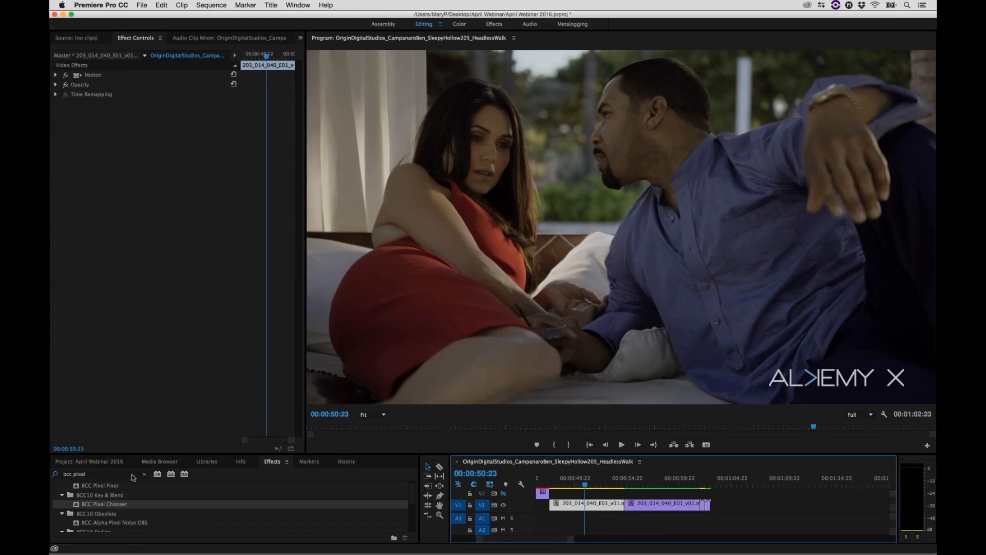
{"action": "left_click", "coordinate": [132, 475]}
{"action": "left_click", "coordinate": [144, 473]}
{"action": "type", "text": "bcc beauty"}
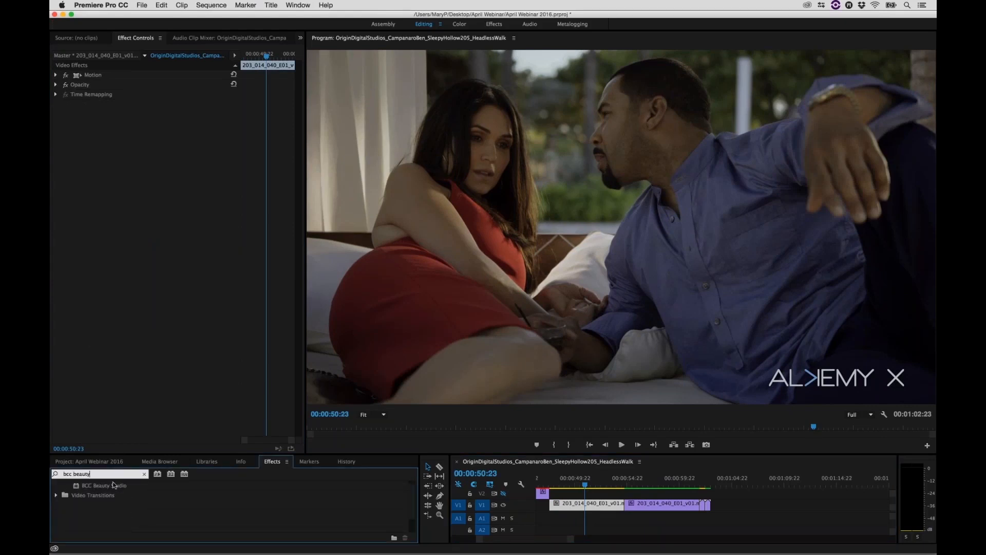
{"action": "left_click", "coordinate": [86, 484]}
{"action": "left_click_drag", "start_coordinate": [76, 486], "coordinate": [604, 504]}
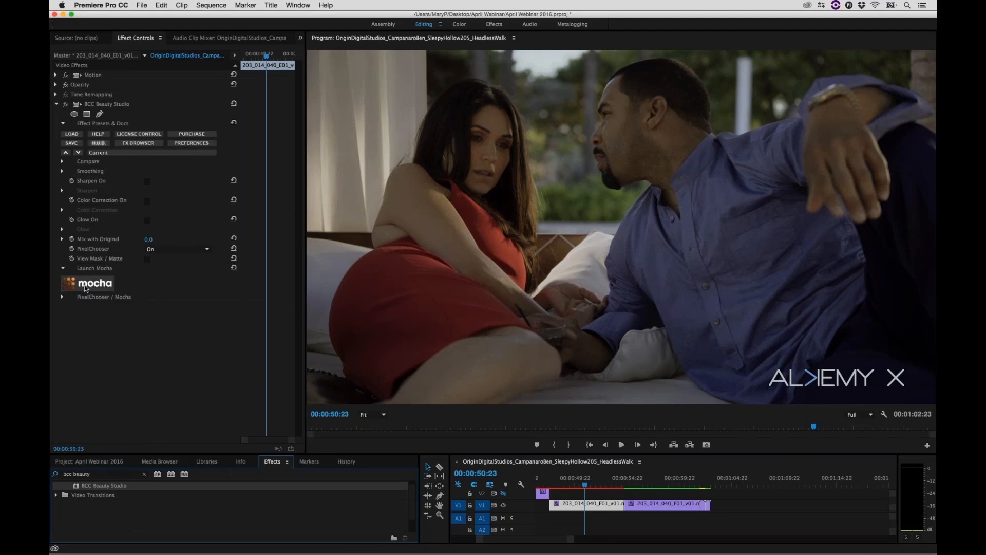
- Launch mocha BCC from the clip's Beauty Studio effect and show its tracking parameters
{"action": "left_click", "coordinate": [87, 287]}
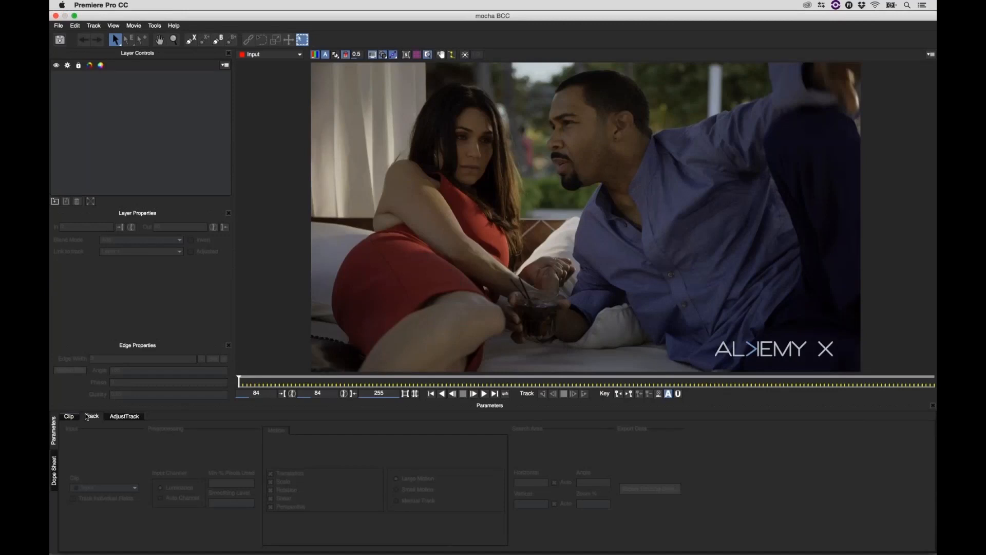
{"action": "left_click", "coordinate": [97, 416]}
{"action": "left_click", "coordinate": [174, 40]}
{"action": "left_click_drag", "start_coordinate": [489, 199], "coordinate": [499, 201]}
{"action": "left_click", "coordinate": [427, 54]}
{"action": "left_click", "coordinate": [427, 54]}
{"action": "left_click", "coordinate": [427, 54]}
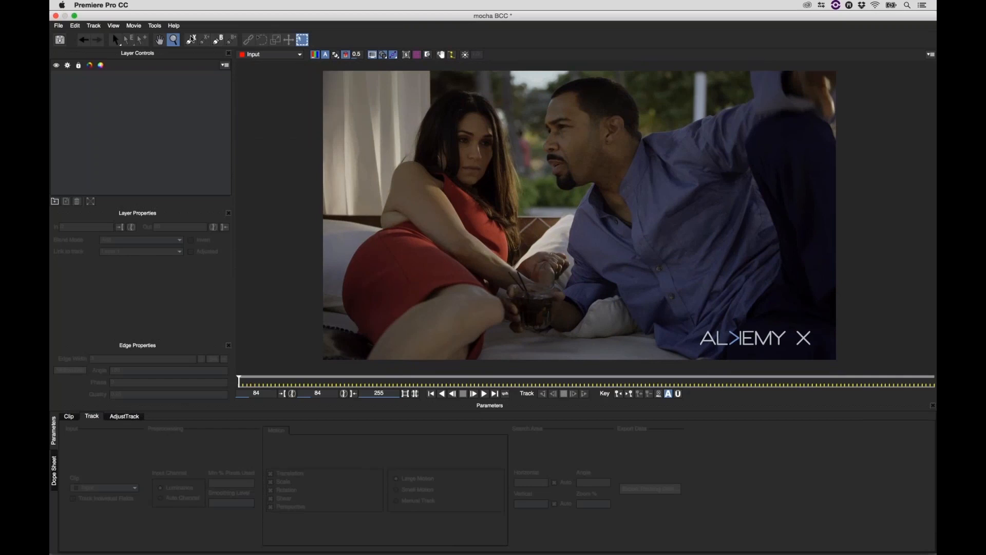
- Draw a closed X-Spline around the woman's shoulder and arm on frame 84
{"action": "left_click", "coordinate": [191, 40]}
{"action": "left_click", "coordinate": [414, 157]}
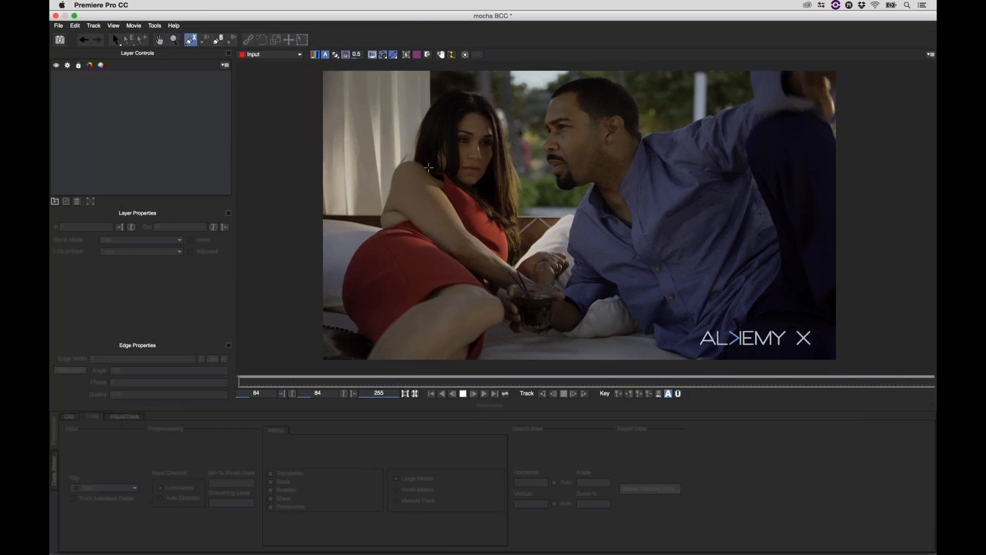
{"action": "left_click", "coordinate": [430, 169]}
{"action": "left_click", "coordinate": [446, 188]}
{"action": "left_click", "coordinate": [474, 226]}
{"action": "left_click", "coordinate": [517, 260]}
{"action": "left_click", "coordinate": [539, 280]}
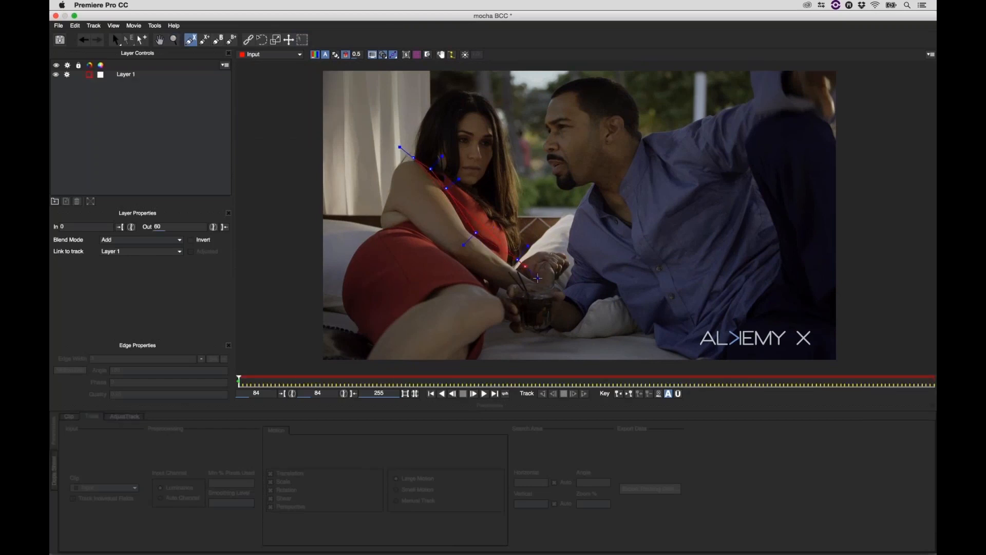
{"action": "left_click", "coordinate": [512, 282]}
{"action": "left_click", "coordinate": [476, 276]}
{"action": "left_click", "coordinate": [424, 238]}
{"action": "left_click", "coordinate": [401, 226]}
{"action": "left_click", "coordinate": [385, 228]}
{"action": "left_click", "coordinate": [379, 210]}
{"action": "left_click", "coordinate": [393, 180]}
{"action": "left_click", "coordinate": [396, 161]}
{"action": "right_click", "coordinate": [396, 162]}
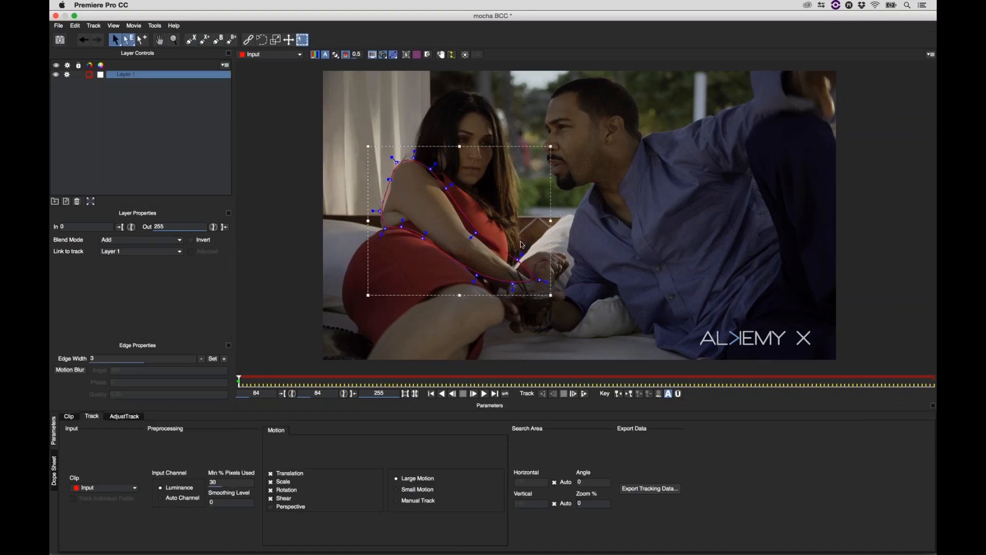
- Draw a second X-Spline around the woman's legs, extending below the frame, and adjust the curvature of all its points
{"action": "left_click", "coordinate": [191, 39]}
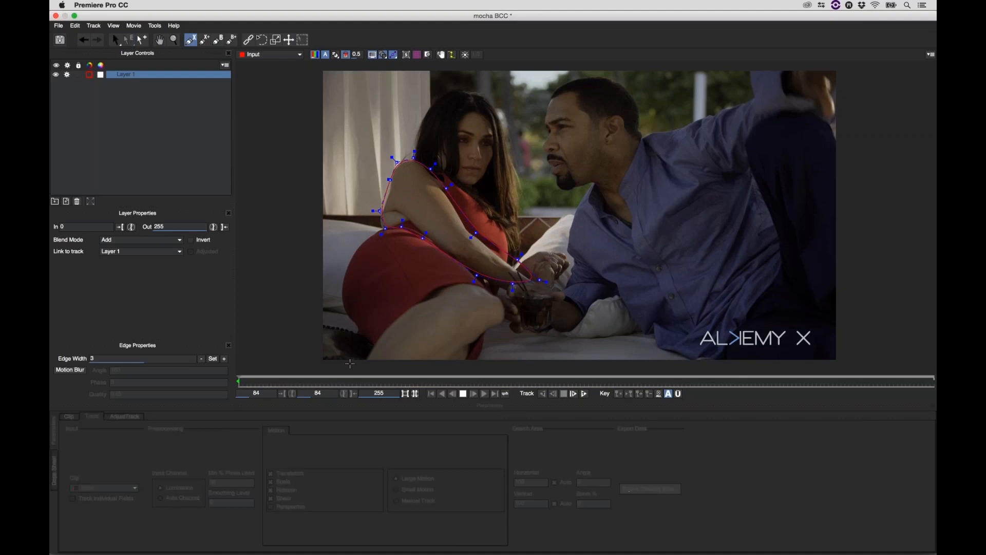
{"action": "left_click", "coordinate": [353, 366]}
{"action": "left_click", "coordinate": [392, 319]}
{"action": "left_click", "coordinate": [411, 303]}
{"action": "left_click", "coordinate": [431, 293]}
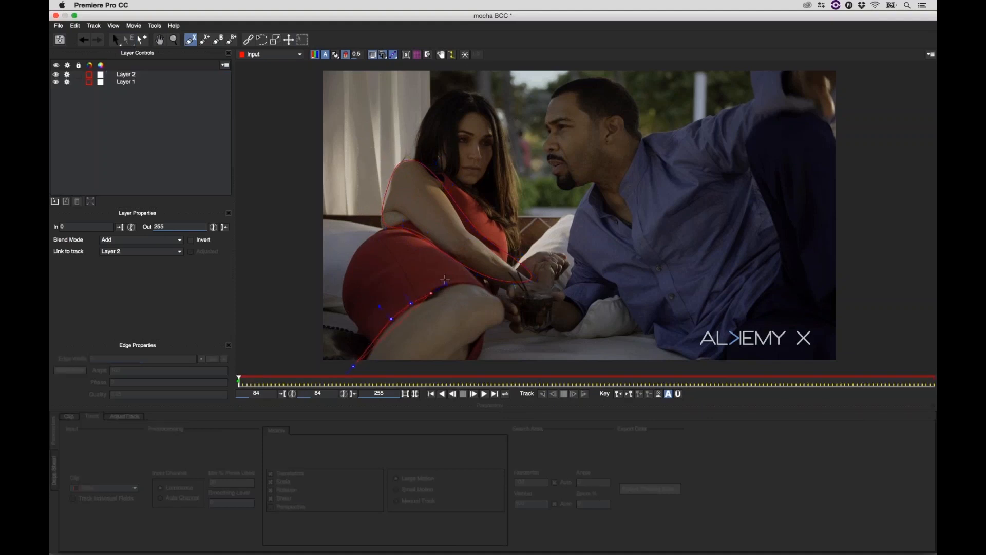
{"action": "left_click", "coordinate": [449, 279]}
{"action": "left_click", "coordinate": [471, 281]}
{"action": "left_click", "coordinate": [492, 290]}
{"action": "left_click", "coordinate": [512, 304]}
{"action": "left_click", "coordinate": [453, 367]}
{"action": "left_click", "coordinate": [353, 366]}
{"action": "left_click_drag", "start_coordinate": [280, 190], "coordinate": [579, 427]}
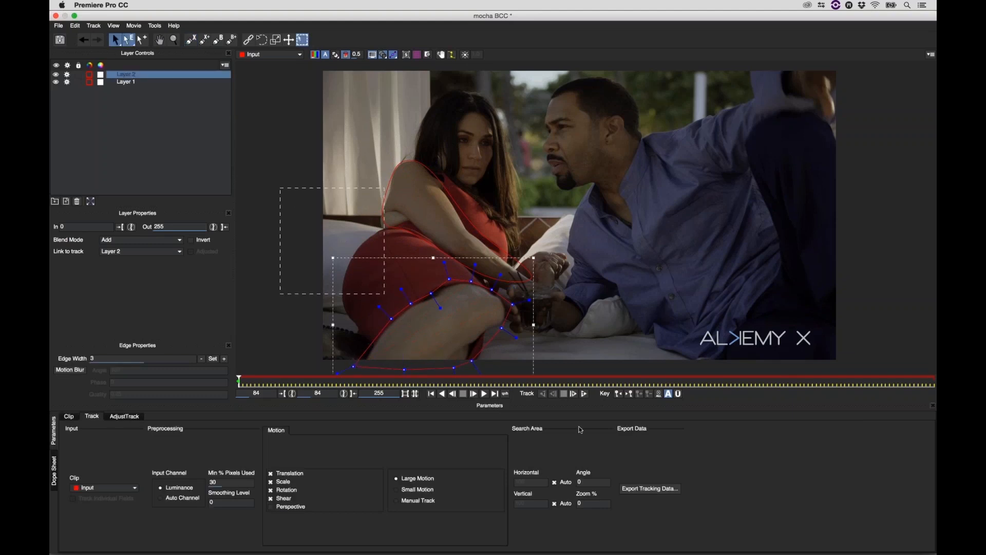
{"action": "left_click_drag", "start_coordinate": [529, 299], "coordinate": [512, 303]}
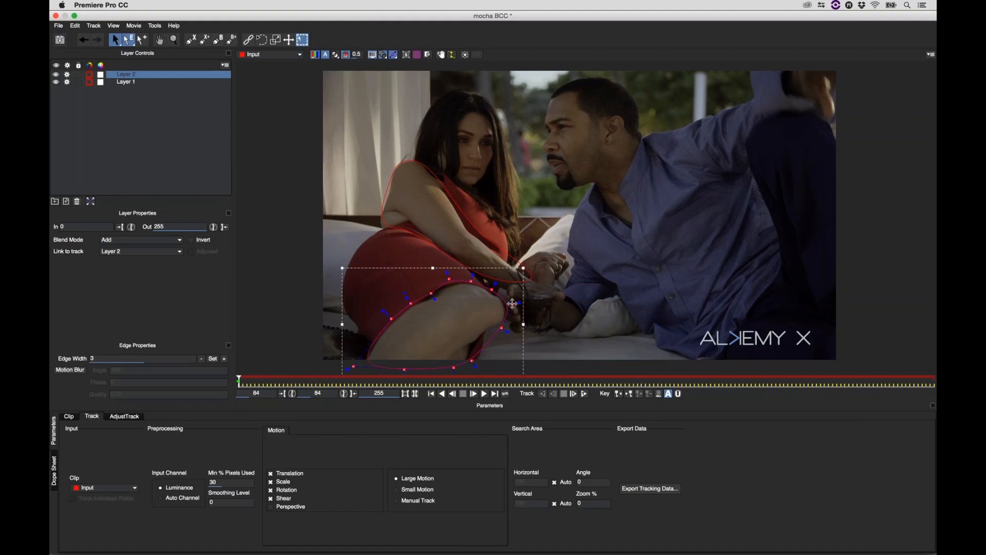
- Rename the leg spline's layer to legs and the arm spline's layer to arms
{"action": "double_click", "coordinate": [133, 74]}
{"action": "type", "text": "legs"}
{"action": "double_click", "coordinate": [119, 80]}
{"action": "type", "text": "amr"}
{"action": "type", "text": "s"}
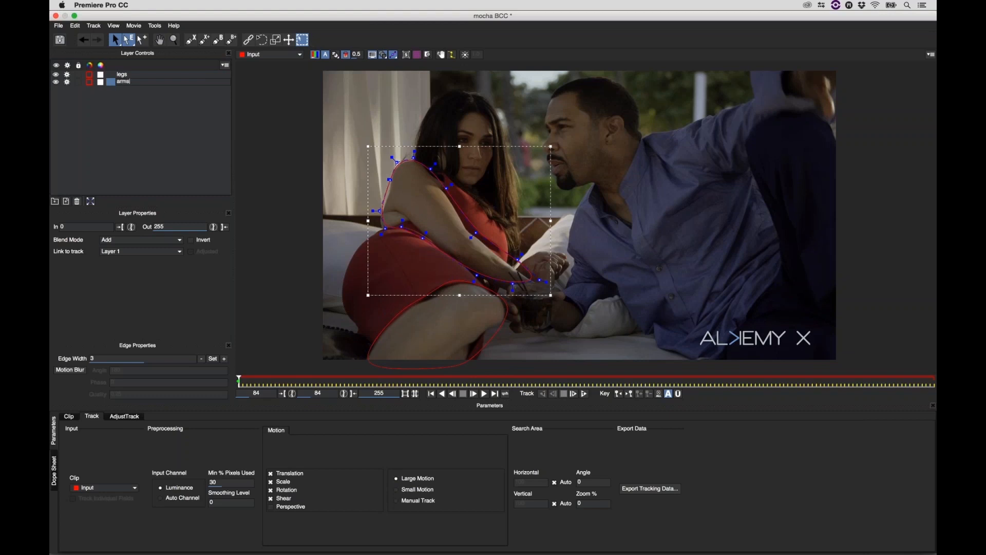
- Track the arms and legs layers forward through the end of the clip
{"action": "left_click", "coordinate": [584, 393]}
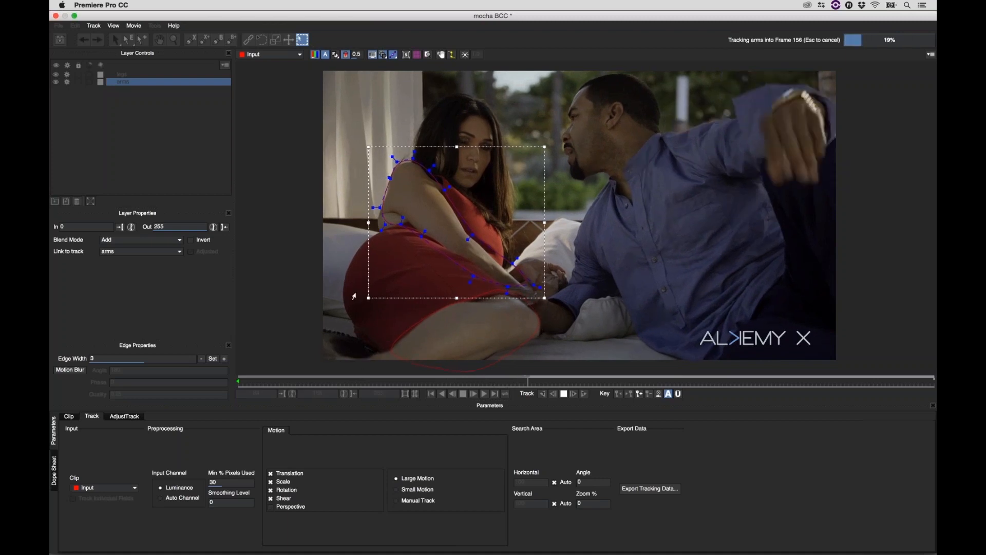
{"action": "key", "text": "Escape"}
{"action": "key", "text": "t"}
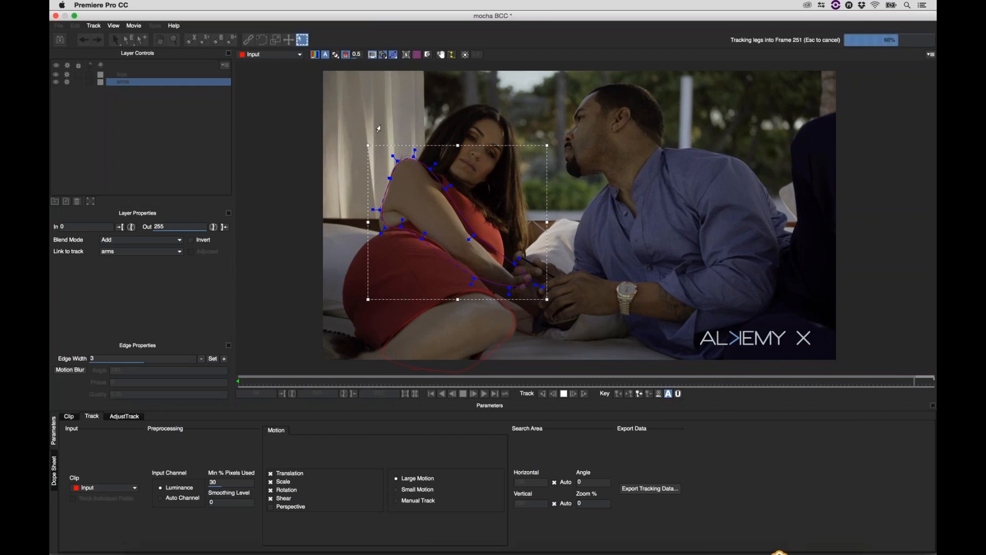
- At frame 135, reshape the legs spline's lower corner and the arms spline's outer edge around the elbow
{"action": "left_click_drag", "start_coordinate": [505, 179], "coordinate": [485, 236]}
{"action": "left_click", "coordinate": [120, 40]}
{"action": "left_click_drag", "start_coordinate": [836, 385], "coordinate": [446, 381]}
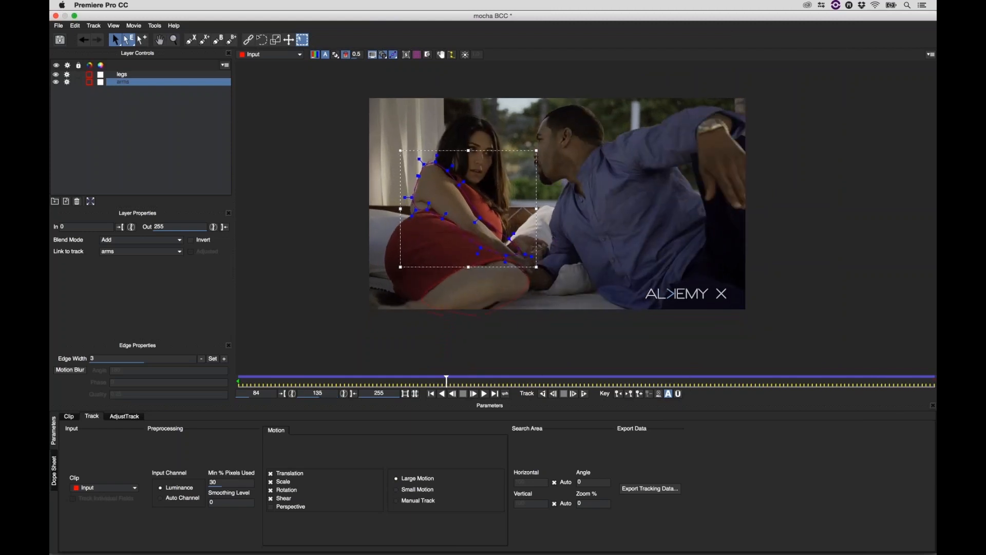
{"action": "left_click", "coordinate": [416, 300]}
{"action": "left_click_drag", "start_coordinate": [359, 317], "coordinate": [306, 332]}
{"action": "left_click", "coordinate": [414, 208]}
{"action": "left_click", "coordinate": [408, 224]}
{"action": "mouse_move", "coordinate": [411, 197]}
{"action": "left_mouse_down"}
{"action": "mouse_move", "coordinate": [425, 159]}
{"action": "mouse_move", "coordinate": [408, 197]}
{"action": "left_mouse_up"}
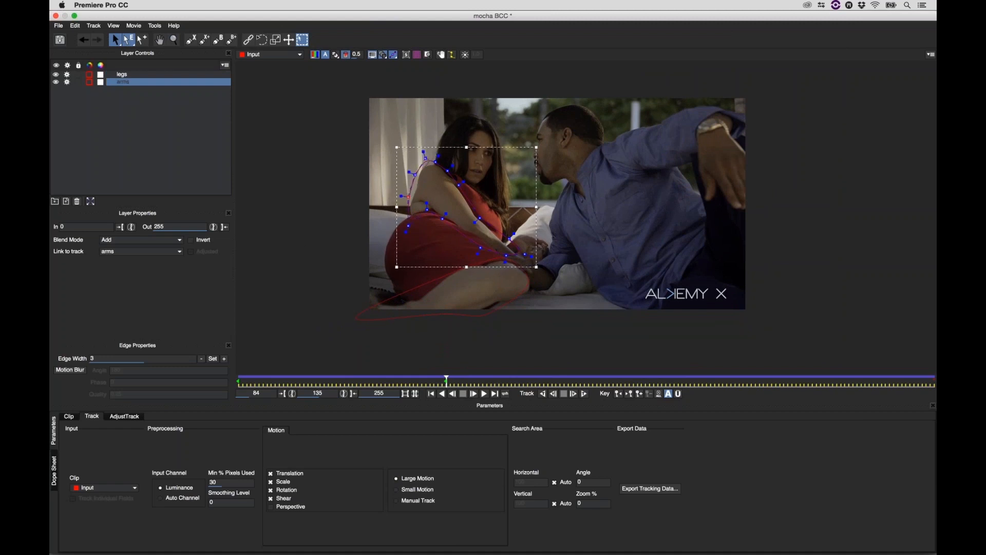
- Return to frame 84, save the mocha project and close mocha to go back to Premiere Pro
{"action": "left_click_drag", "start_coordinate": [447, 381], "coordinate": [195, 318]}
{"action": "left_click", "coordinate": [60, 39]}
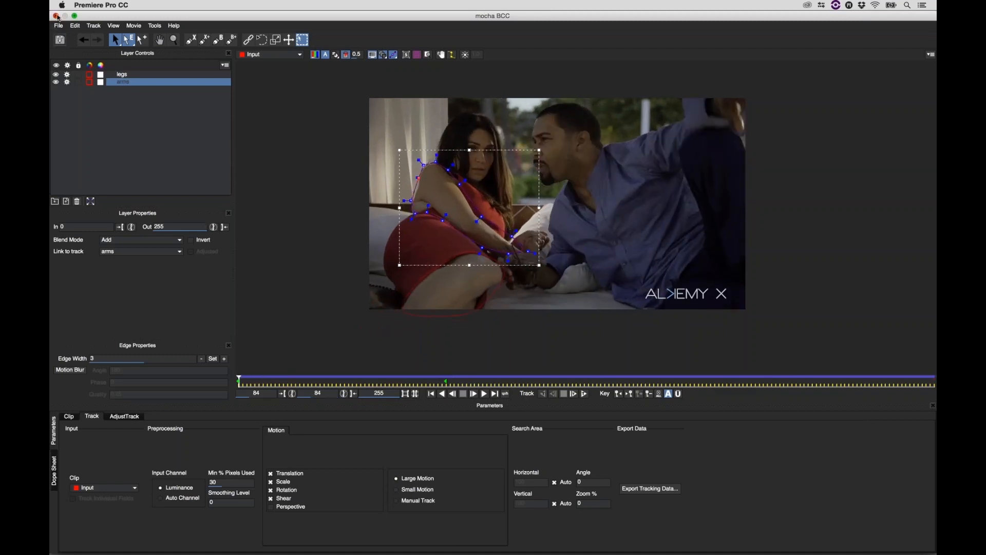
{"action": "left_click", "coordinate": [57, 16]}
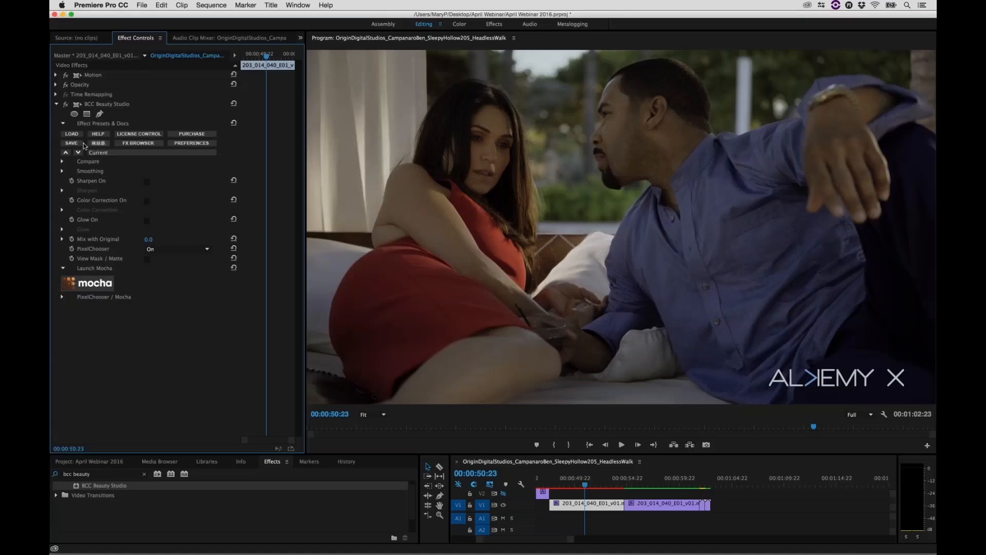
- Preview the BCC Beauty Studio smoothing presets in the FX Browser and apply Default.bsp
{"action": "left_click", "coordinate": [115, 104]}
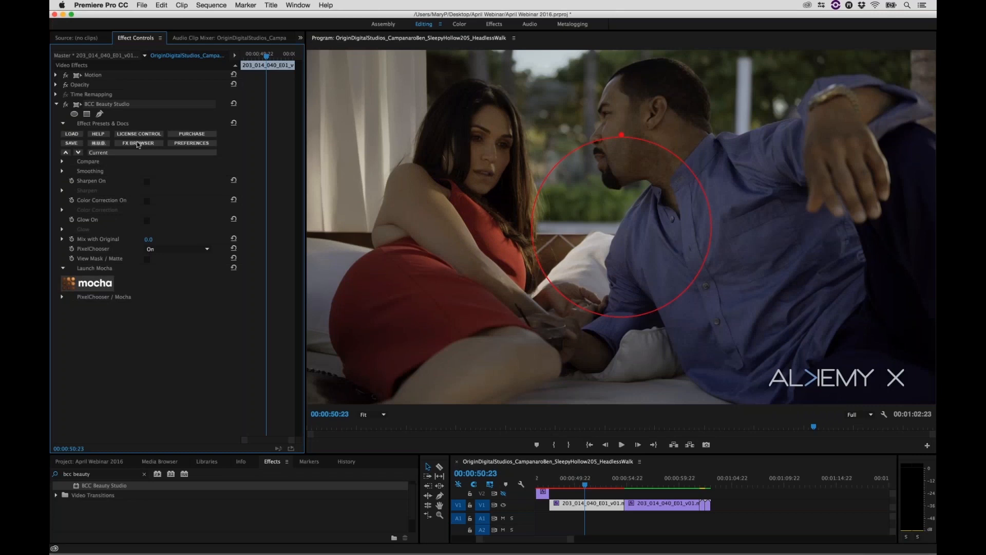
{"action": "left_click", "coordinate": [138, 143]}
{"action": "left_click", "coordinate": [248, 116]}
{"action": "left_click", "coordinate": [197, 120]}
{"action": "left_click", "coordinate": [248, 69]}
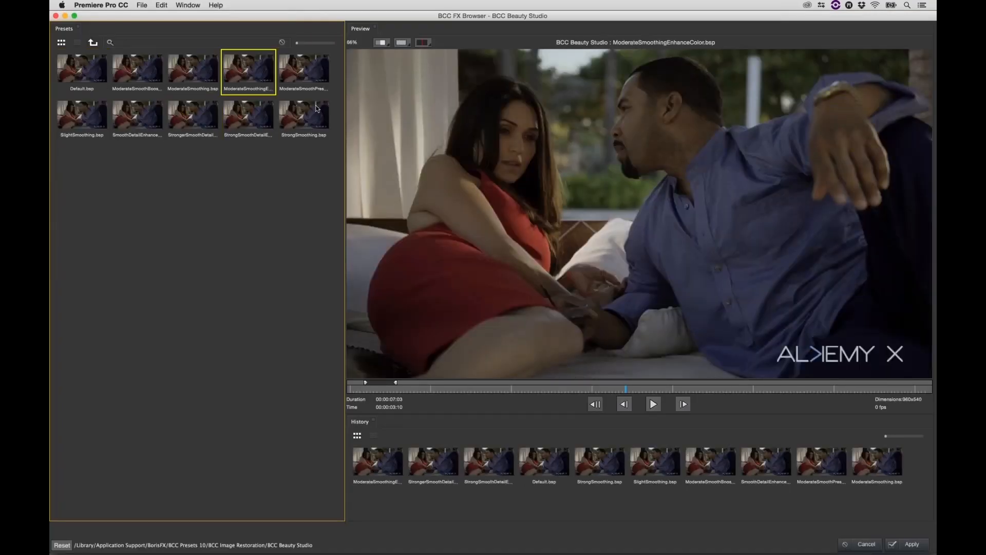
{"action": "left_click", "coordinate": [307, 71]}
{"action": "left_click", "coordinate": [177, 77]}
{"action": "left_click", "coordinate": [137, 116]}
{"action": "left_click", "coordinate": [82, 115]}
{"action": "left_click", "coordinate": [82, 70]}
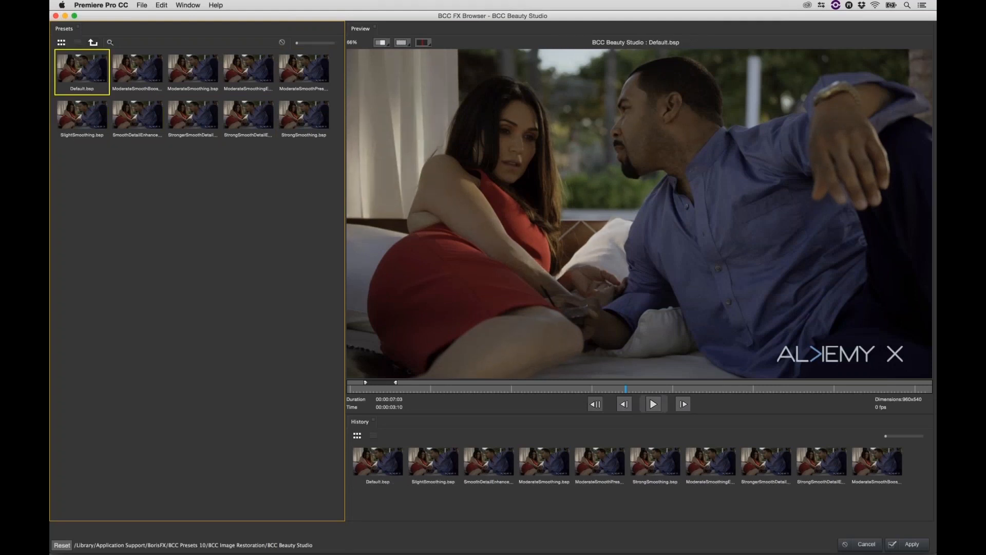
{"action": "left_click", "coordinate": [910, 544]}
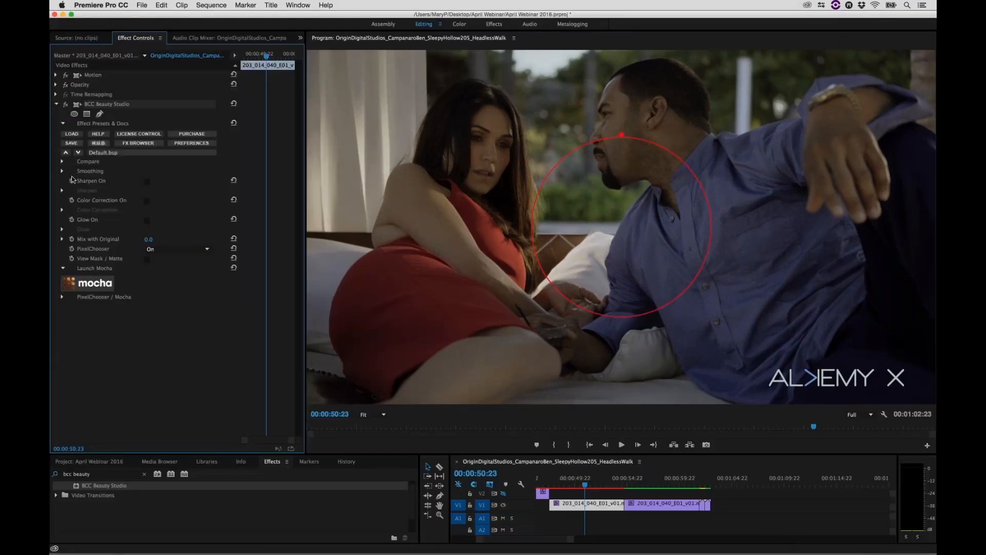
- In the Beauty Studio smoothing settings, set Smooth Smallest Details to 99 and Smooth Small Details to 100
{"action": "left_click", "coordinate": [62, 171]}
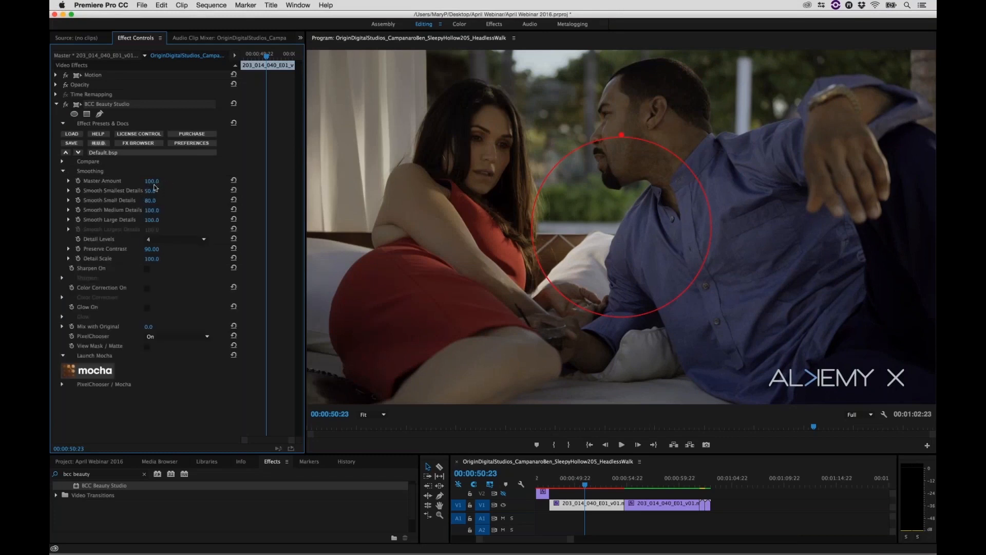
{"action": "left_click_drag", "start_coordinate": [153, 182], "coordinate": [102, 181]}
{"action": "left_click_drag", "start_coordinate": [150, 193], "coordinate": [150, 200]}
- In the PixelChooser matte settings, sample Color A and Color B from the woman's skin in the shot
{"action": "left_click", "coordinate": [63, 383]}
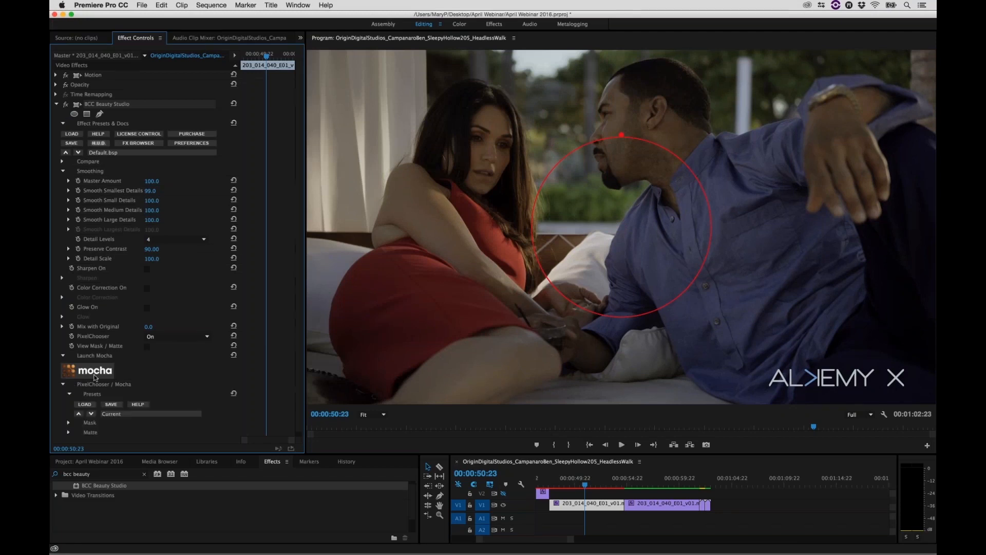
{"action": "scroll", "coordinate": [294, 324], "scroll_direction": "down", "scroll_amount": 1}
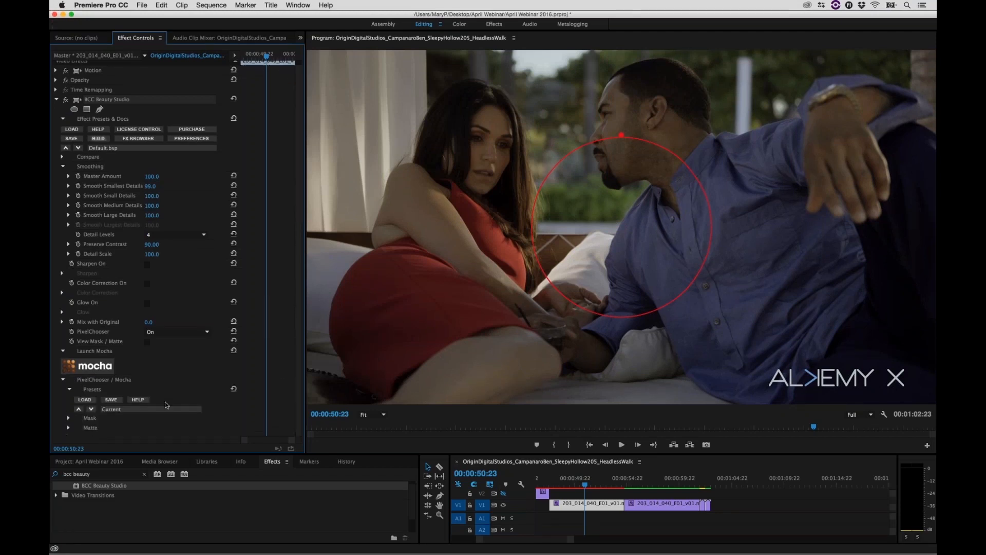
{"action": "left_click", "coordinate": [68, 427]}
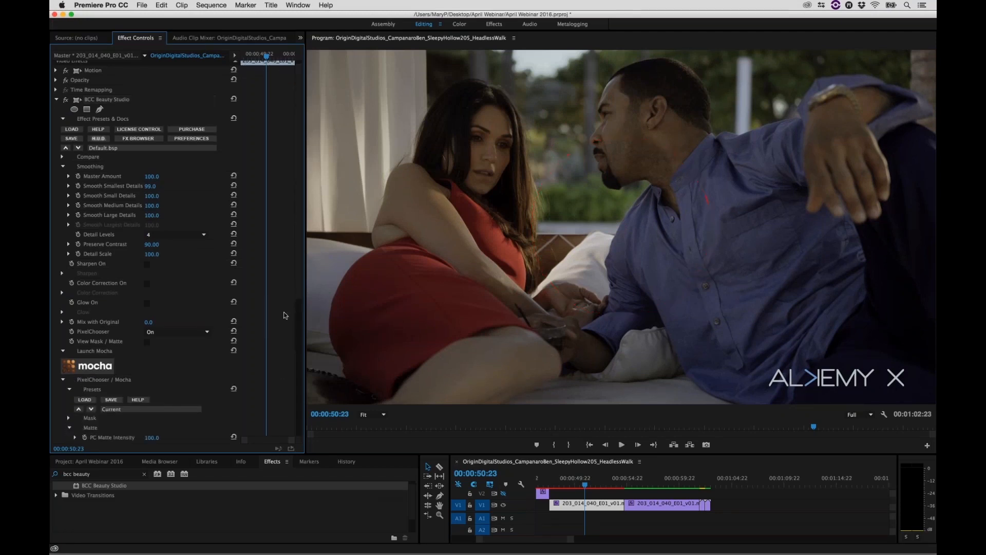
{"action": "scroll", "coordinate": [298, 301], "scroll_direction": "down", "scroll_amount": 10}
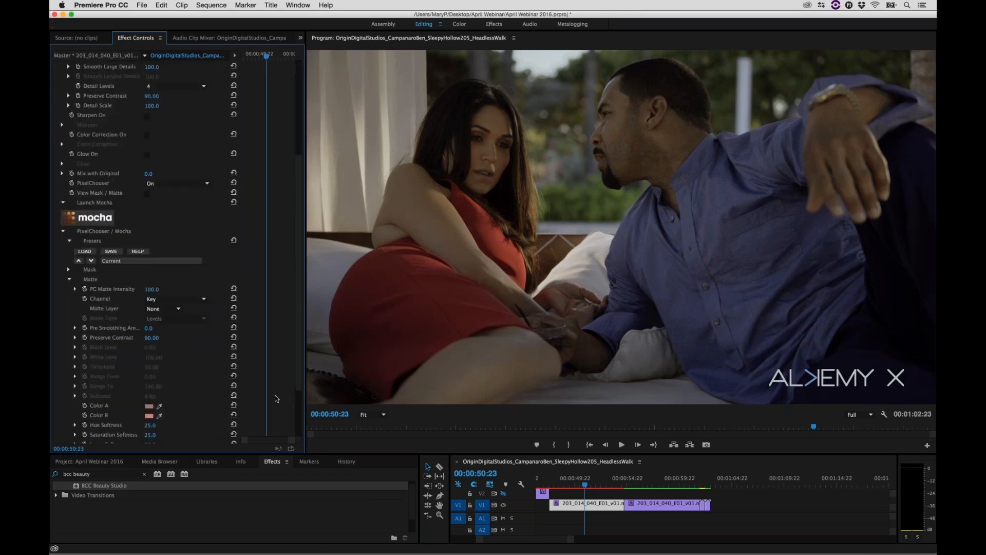
{"action": "left_click", "coordinate": [160, 331]}
{"action": "left_click", "coordinate": [380, 331]}
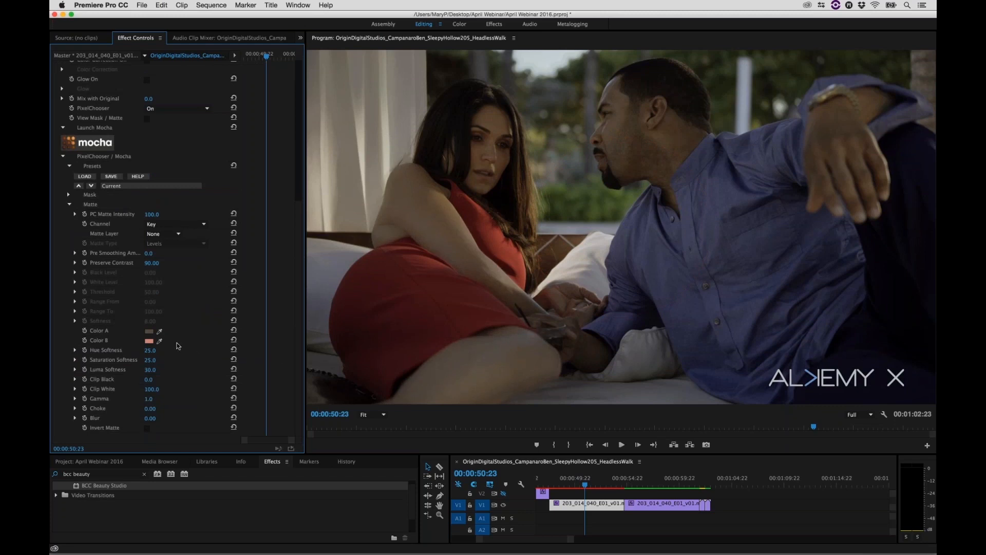
{"action": "left_click", "coordinate": [160, 340]}
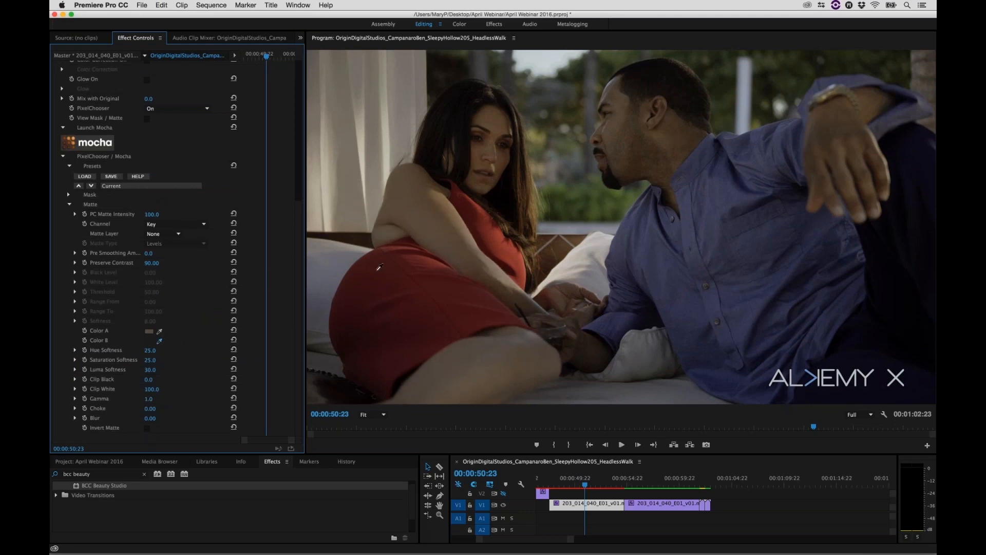
{"action": "left_click", "coordinate": [535, 360]}
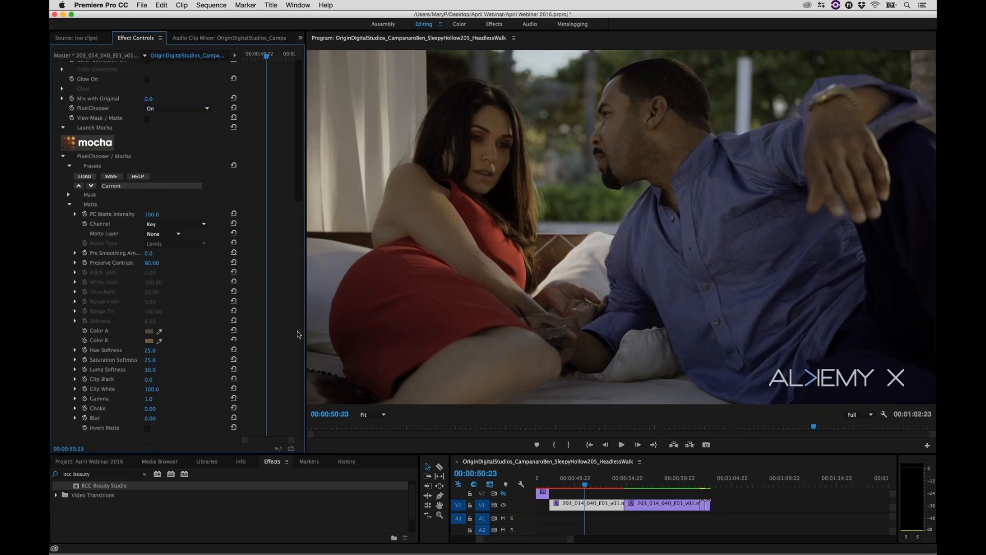
- Set Master Amount to 74, Smooth Small Details to 85 and Smooth Medium Details to 90, and compare the shot with the effect off and on
{"action": "left_click_drag", "start_coordinate": [297, 263], "coordinate": [298, 142]}
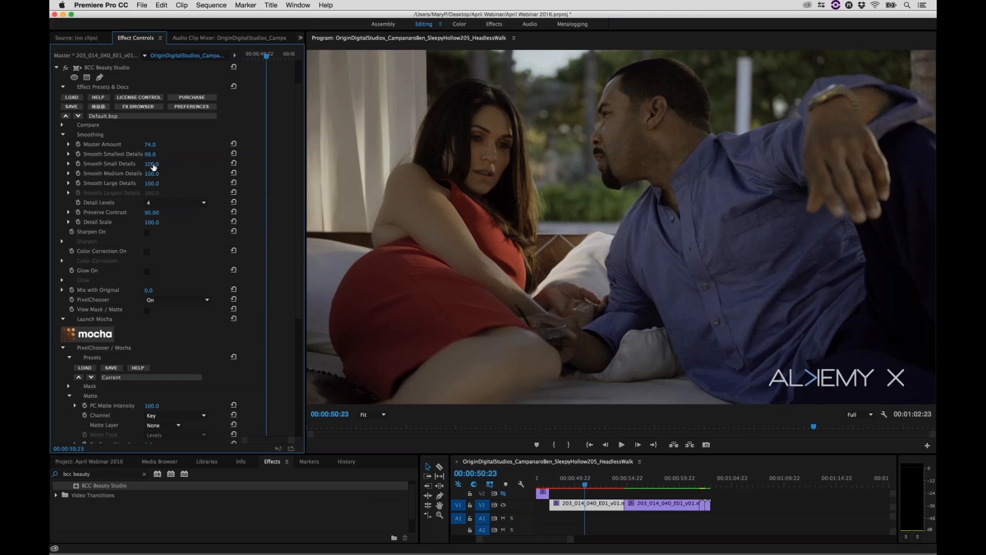
{"action": "left_click_drag", "start_coordinate": [153, 167], "coordinate": [151, 166]}
{"action": "left_click", "coordinate": [65, 70]}
{"action": "left_click", "coordinate": [66, 69]}
{"action": "left_click", "coordinate": [66, 70]}
{"action": "left_click", "coordinate": [65, 70]}
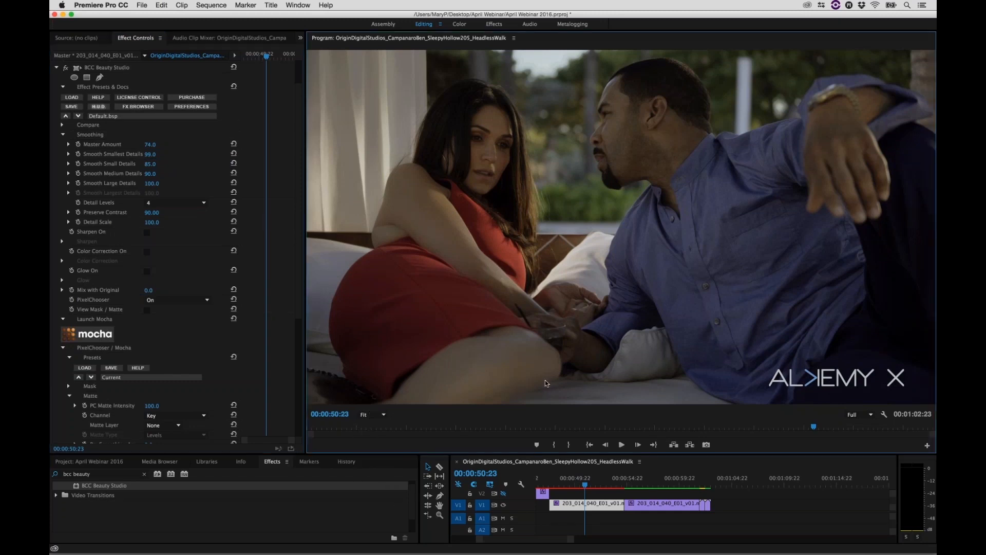
- Play the second copy of the couple's shot from 00:00:54:22 and scrub through it to review the skin smoothing
{"action": "left_click", "coordinate": [627, 482]}
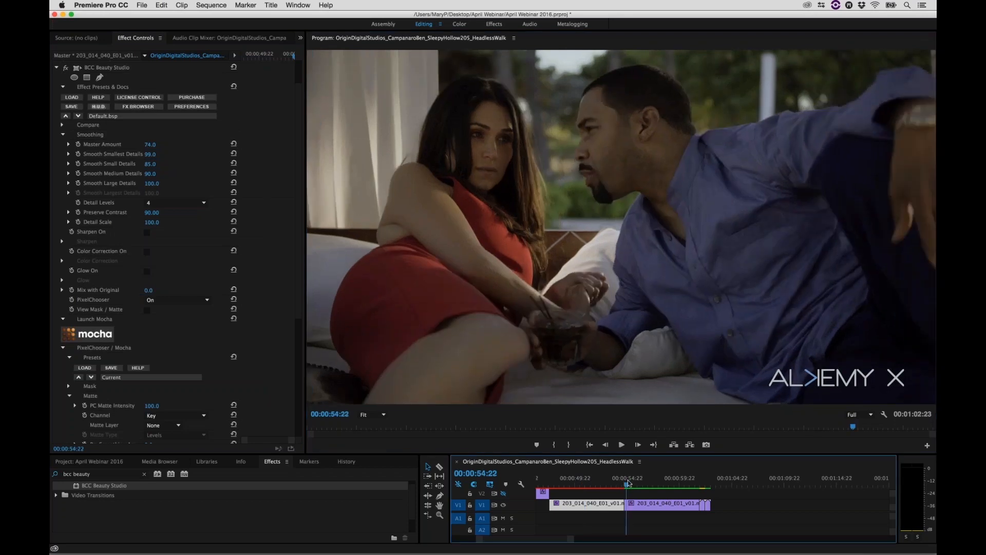
{"action": "left_click", "coordinate": [620, 445]}
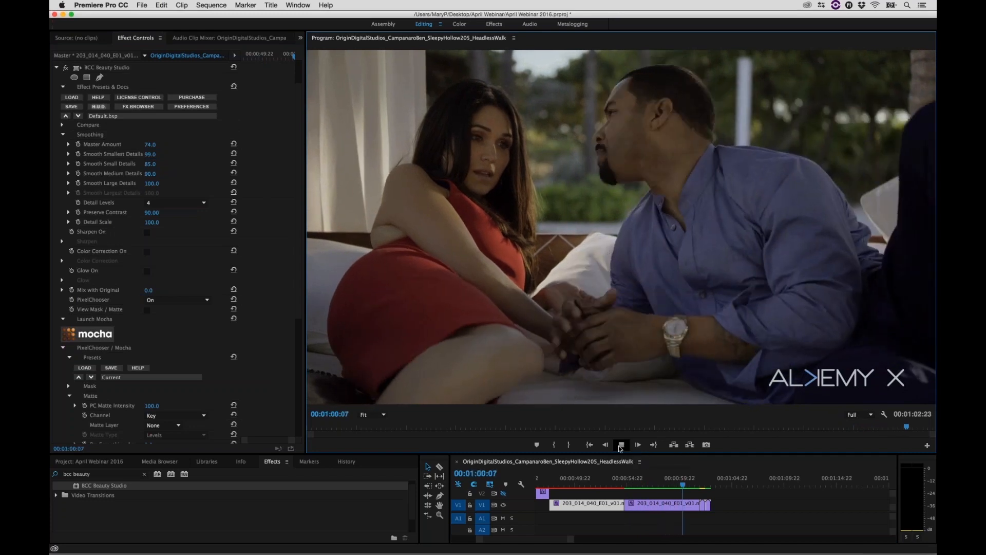
{"action": "left_click", "coordinate": [620, 446]}
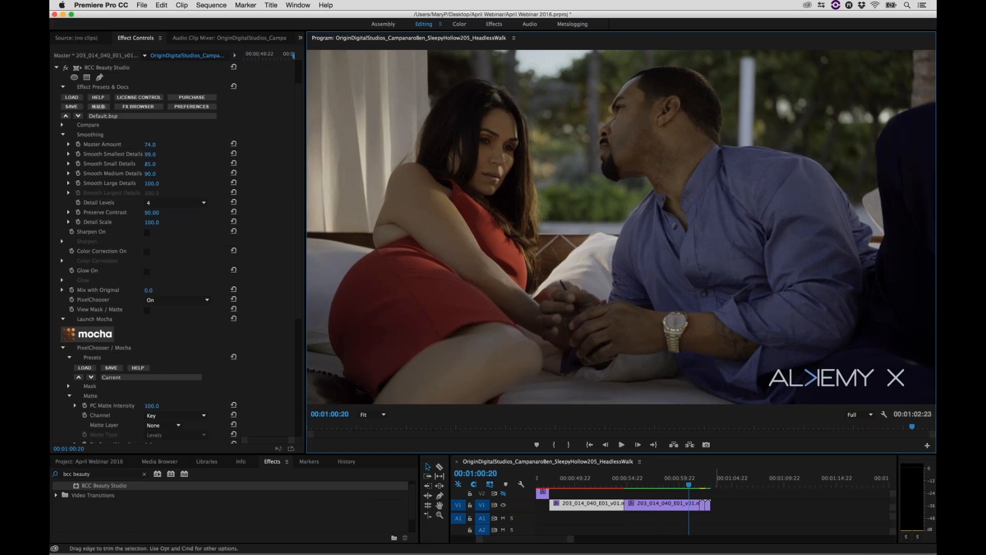
{"action": "left_click_drag", "start_coordinate": [697, 488], "coordinate": [651, 490]}
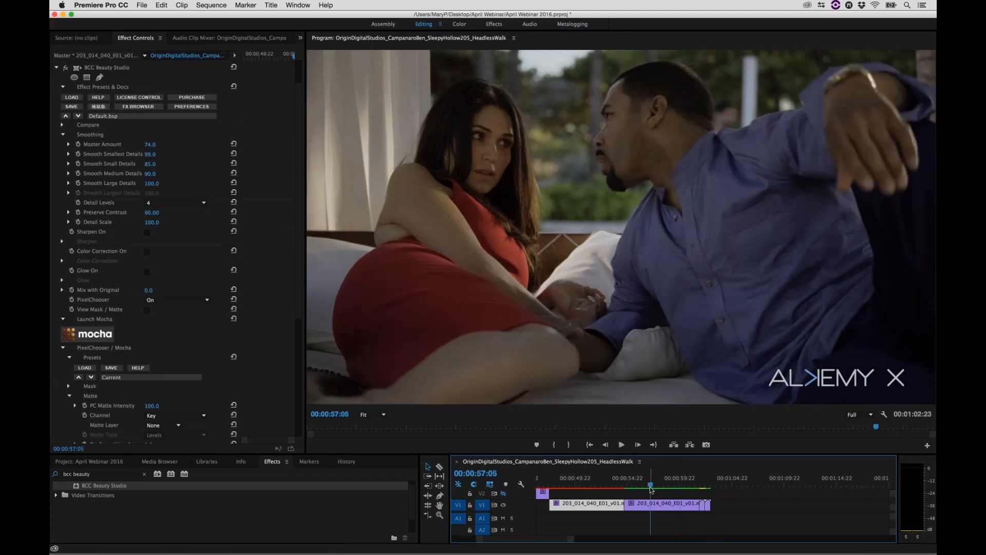
{"action": "left_click", "coordinate": [680, 486]}
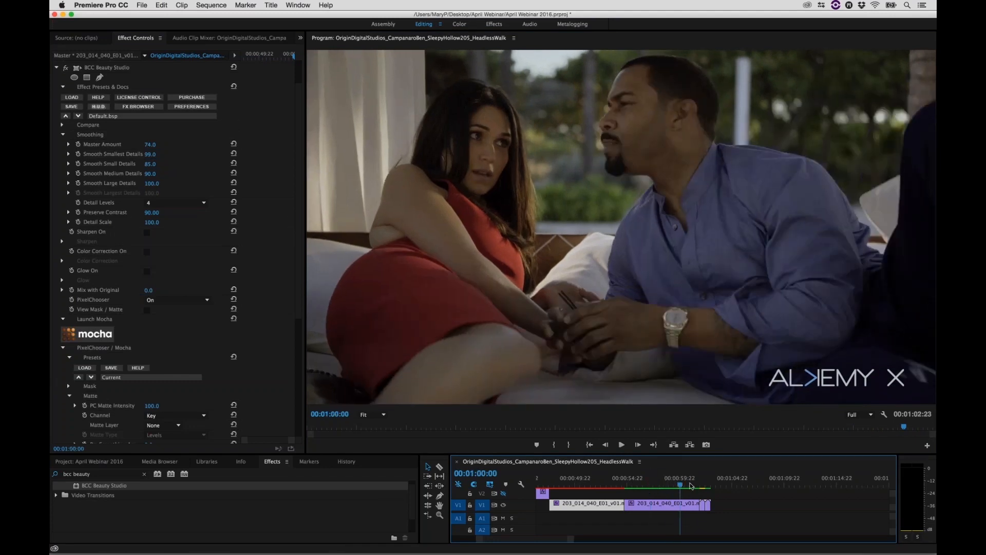
{"action": "left_click", "coordinate": [689, 486]}
{"action": "mouse_move", "coordinate": [678, 489]}
{"action": "left_mouse_down"}
{"action": "mouse_move", "coordinate": [655, 489]}
{"action": "mouse_move", "coordinate": [678, 488]}
{"action": "left_mouse_up"}
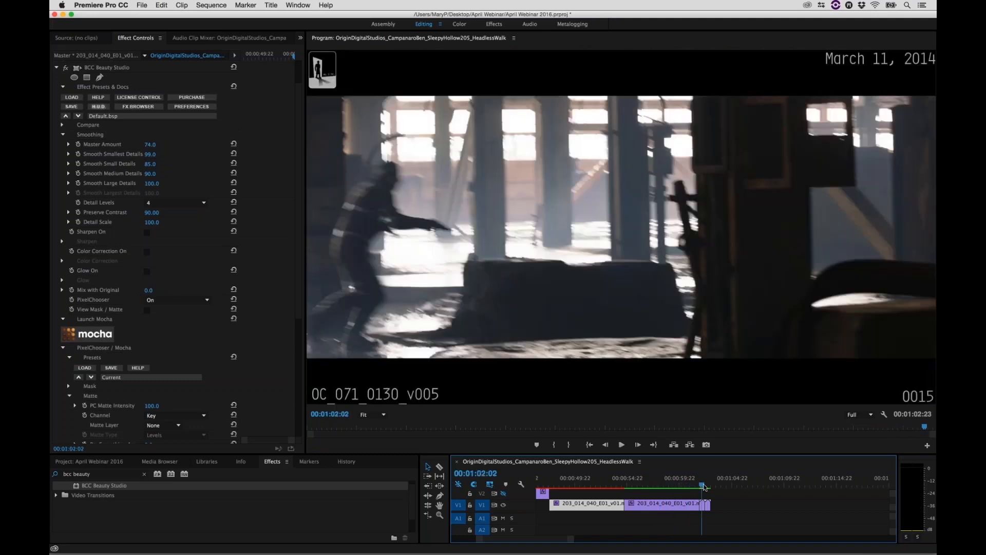
- Scrub the warehouse shot to 00:01:02:04 and select its Guy_remove clip in the timeline
{"action": "left_click_drag", "start_coordinate": [703, 486], "coordinate": [706, 493]}
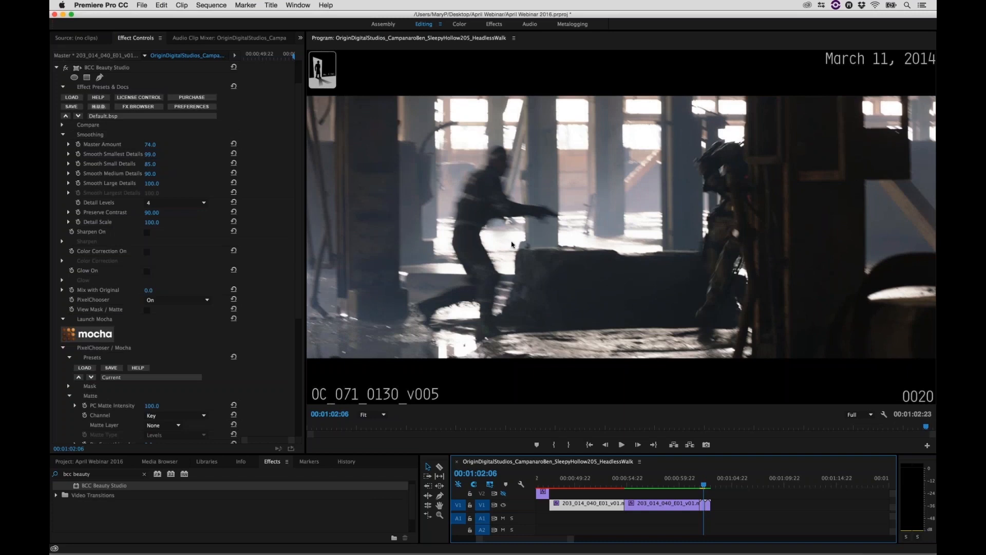
{"action": "left_click_drag", "start_coordinate": [709, 488], "coordinate": [702, 504]}
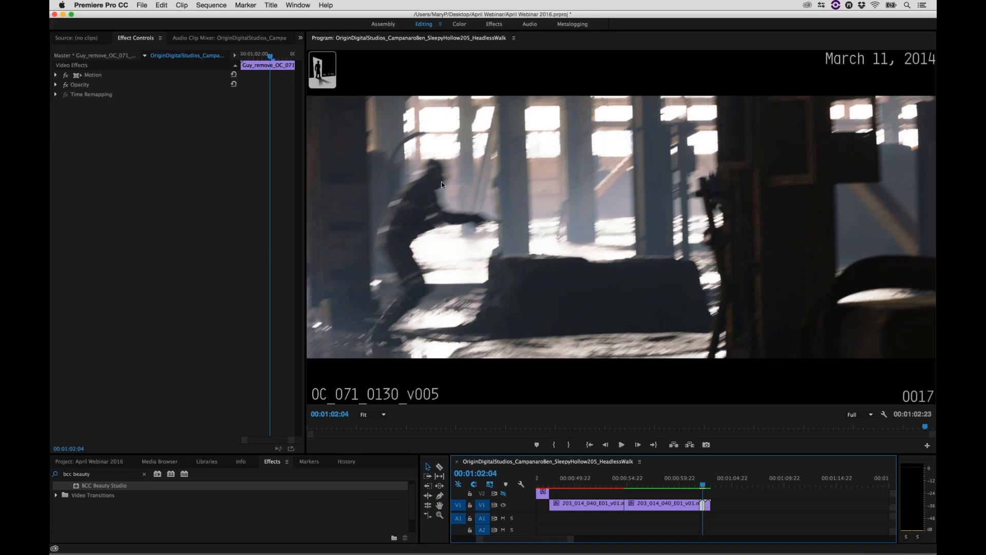
{"action": "left_click", "coordinate": [565, 325]}
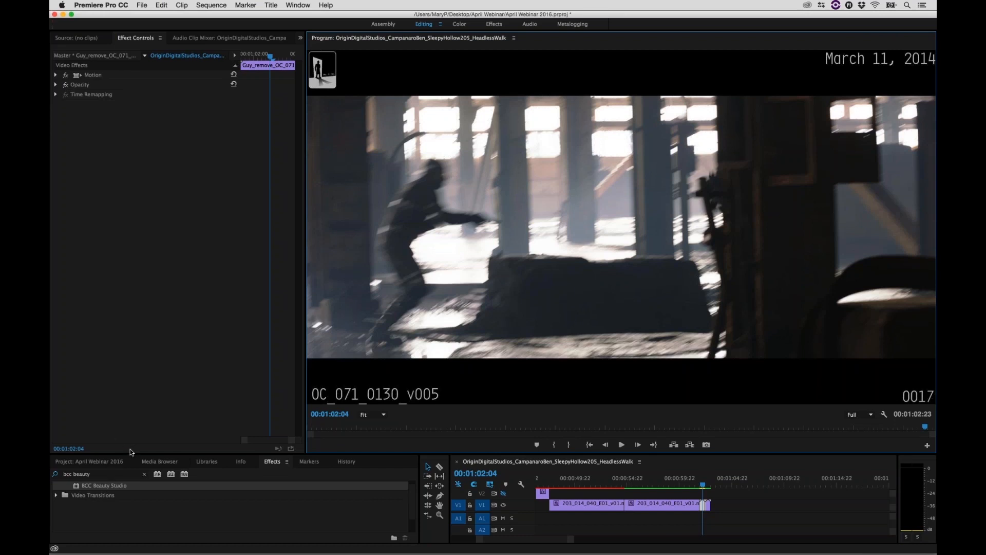
- Find the mocha Pro effect, apply it to the Guy_remove clip and launch the mocha Pro plugin
{"action": "left_click", "coordinate": [102, 475]}
{"action": "key", "text": "BackSpace"}
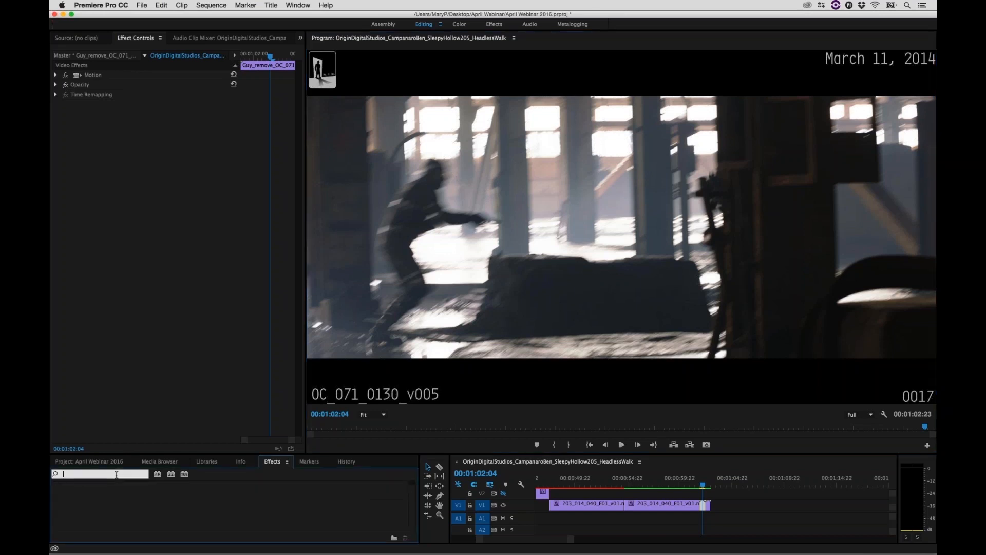
{"action": "type", "text": "mocha pro"}
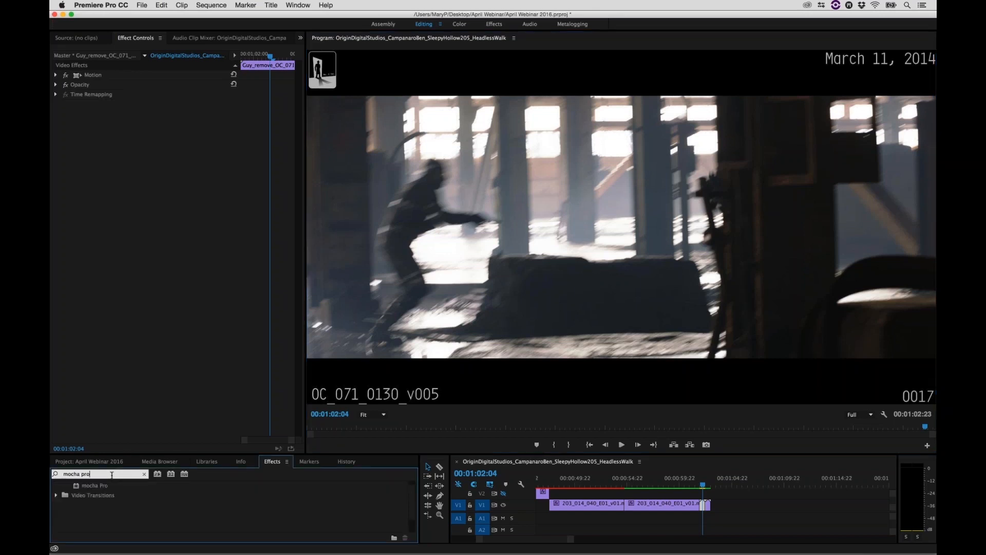
{"action": "left_click", "coordinate": [87, 487]}
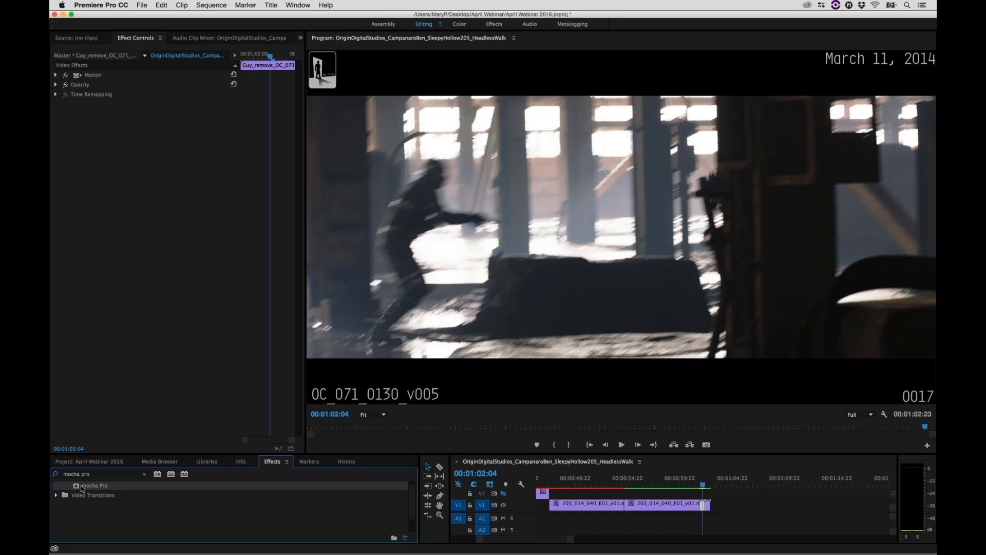
{"action": "left_click_drag", "start_coordinate": [82, 487], "coordinate": [703, 505]}
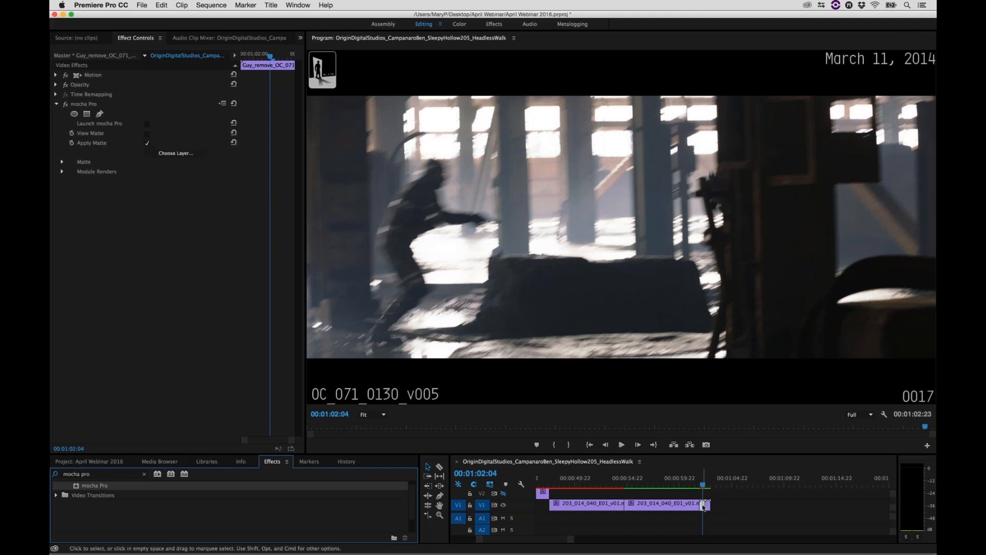
{"action": "left_click", "coordinate": [147, 127]}
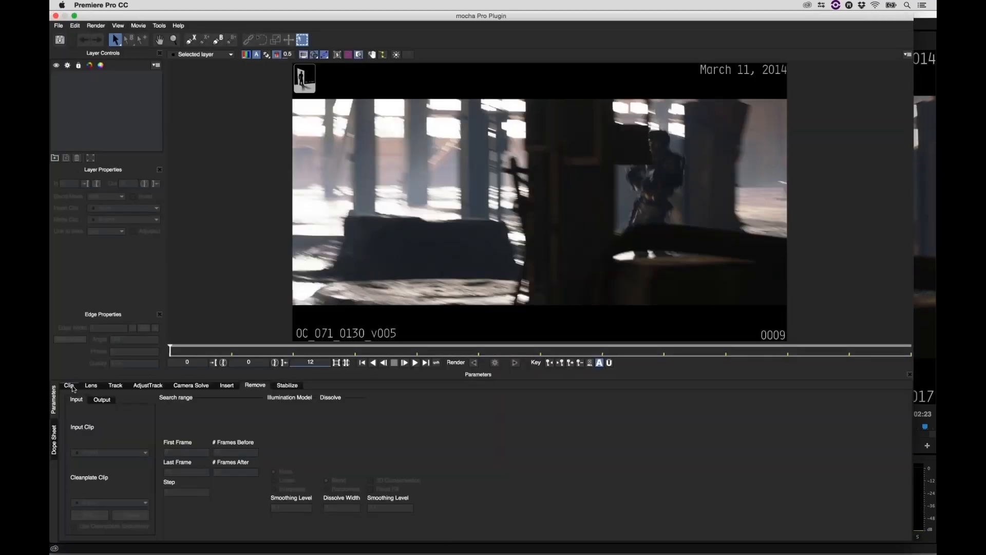
- Look through the Clip, Lens, Track, AdjustTrack, Camera Solve, Insert, Remove and Stabilize modules of mocha Pro
{"action": "left_click", "coordinate": [69, 386]}
{"action": "left_click", "coordinate": [91, 385]}
{"action": "left_click", "coordinate": [116, 385]}
{"action": "left_click", "coordinate": [148, 385]}
{"action": "left_click", "coordinate": [190, 385]}
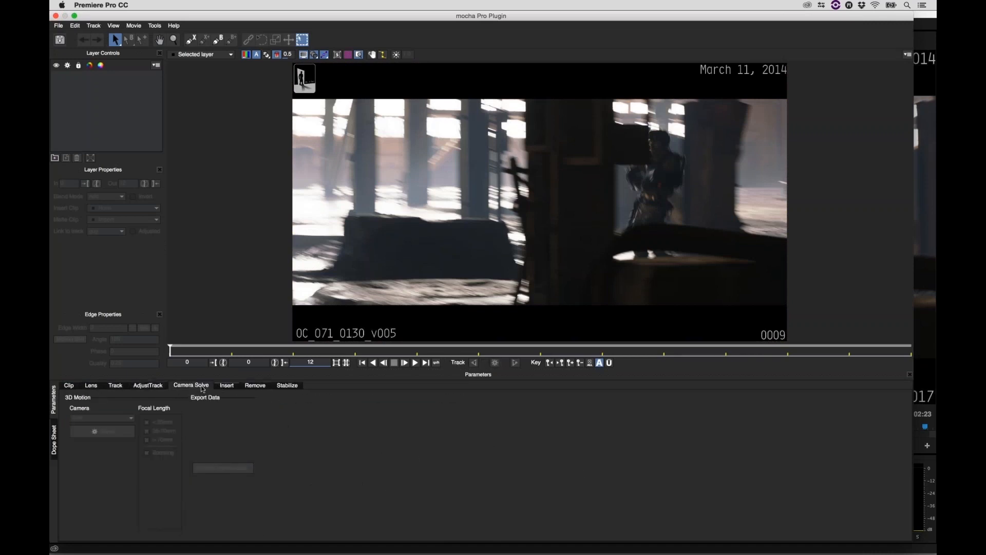
{"action": "left_click", "coordinate": [227, 385]}
{"action": "left_click", "coordinate": [255, 385]}
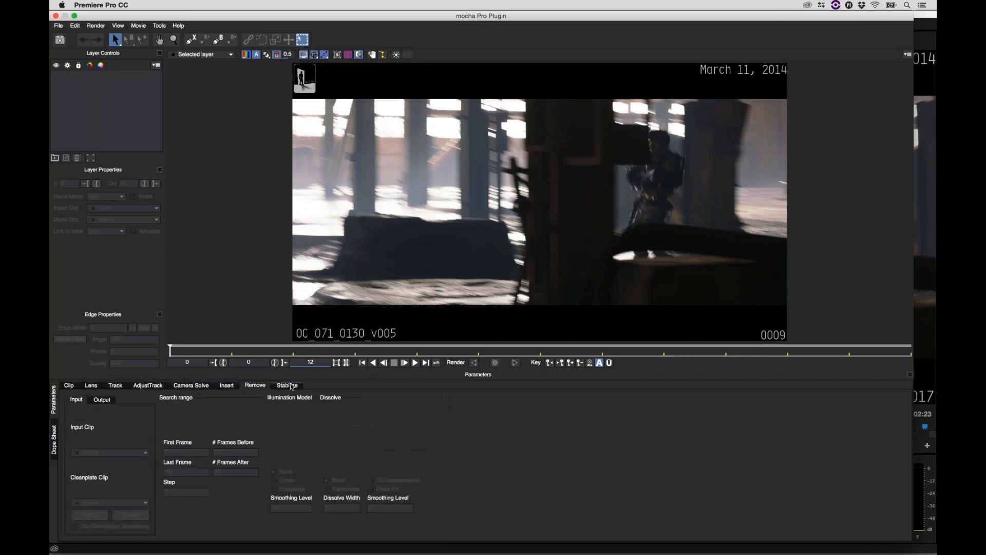
{"action": "left_click", "coordinate": [287, 385]}
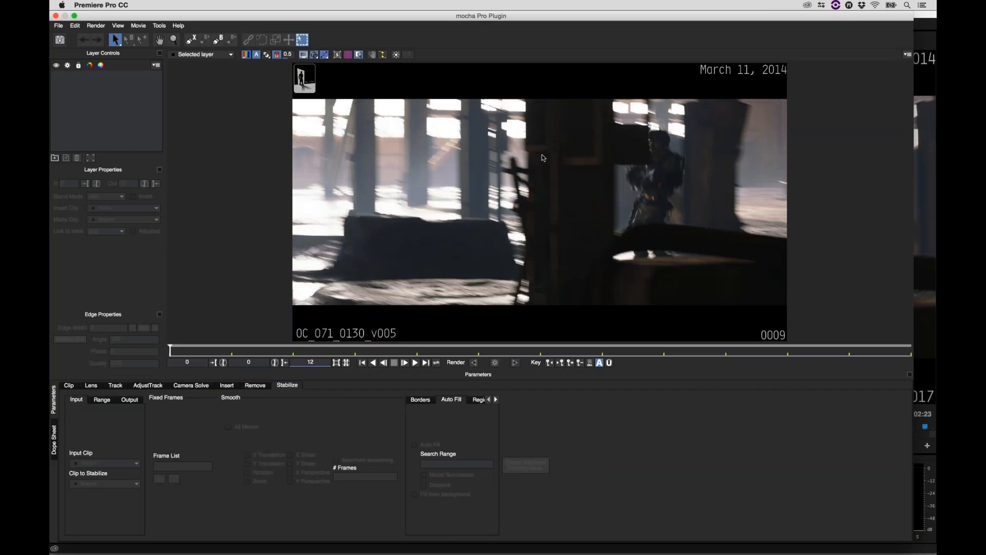
- Crop the black letterbox bars off the input clip, with a crop mask of 142 along the upper edge
{"action": "left_click", "coordinate": [69, 386]}
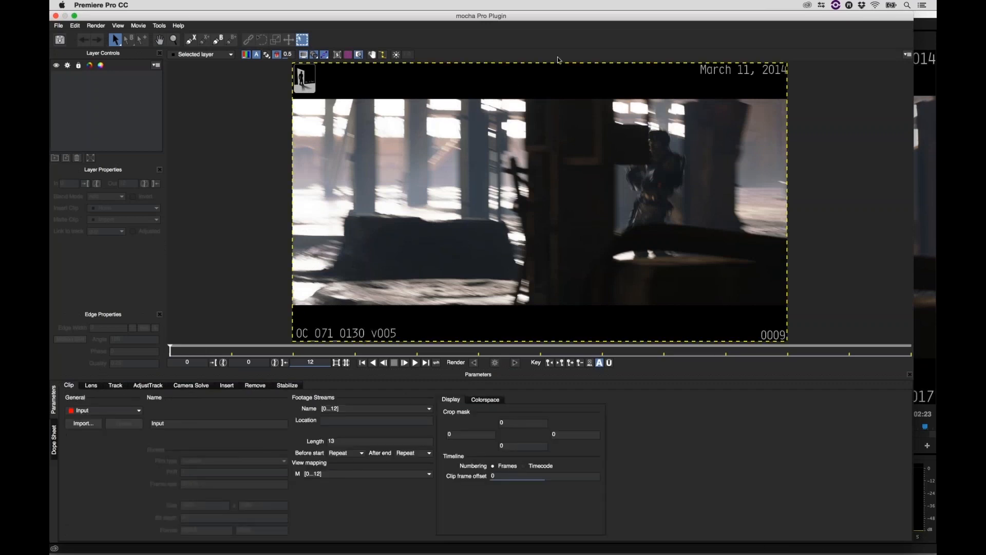
{"action": "left_click_drag", "start_coordinate": [557, 62], "coordinate": [546, 100]}
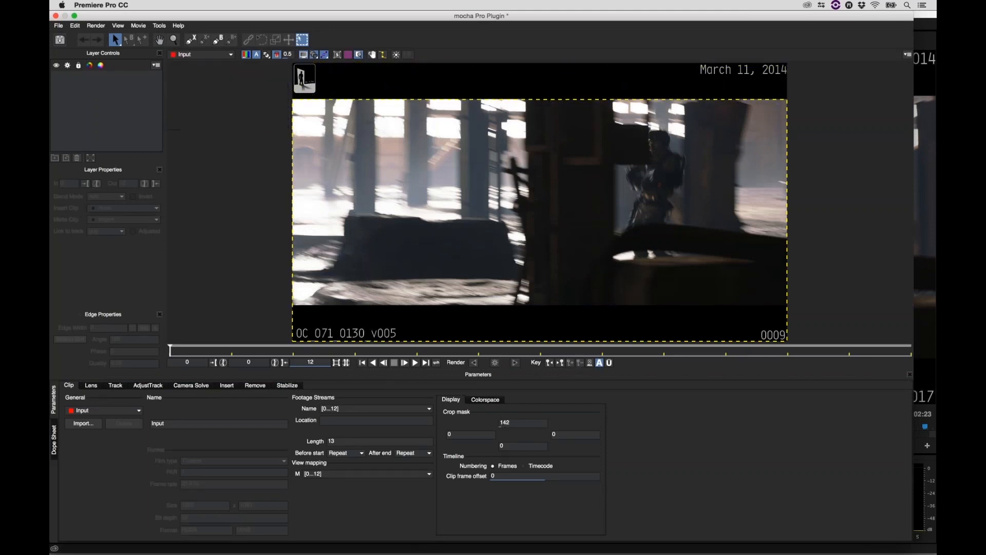
{"action": "left_click_drag", "start_coordinate": [529, 334], "coordinate": [533, 303]}
- Switch to the tracking module and move to frame 12, the clip's last frame
{"action": "left_click", "coordinate": [91, 389]}
{"action": "left_click", "coordinate": [113, 386]}
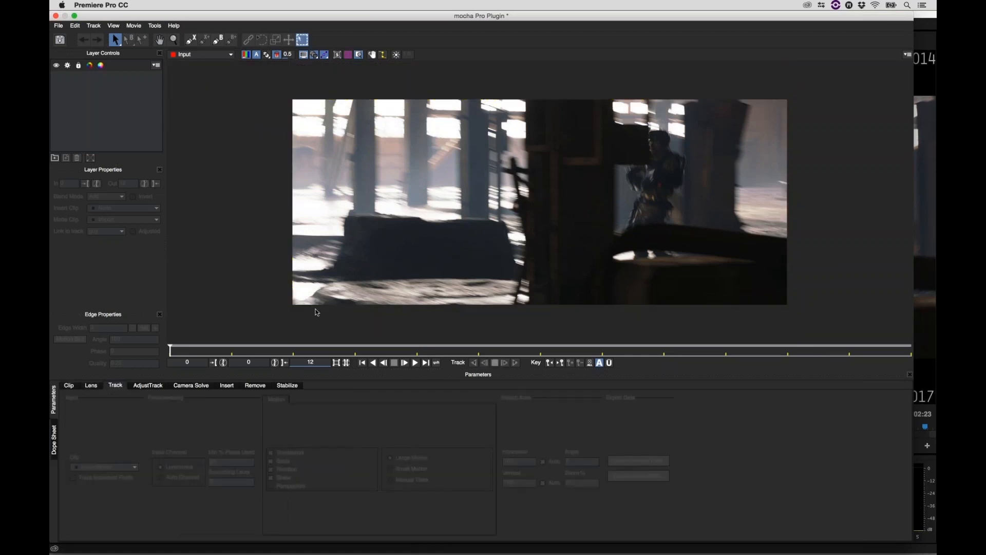
{"action": "left_click_drag", "start_coordinate": [166, 351], "coordinate": [911, 337]}
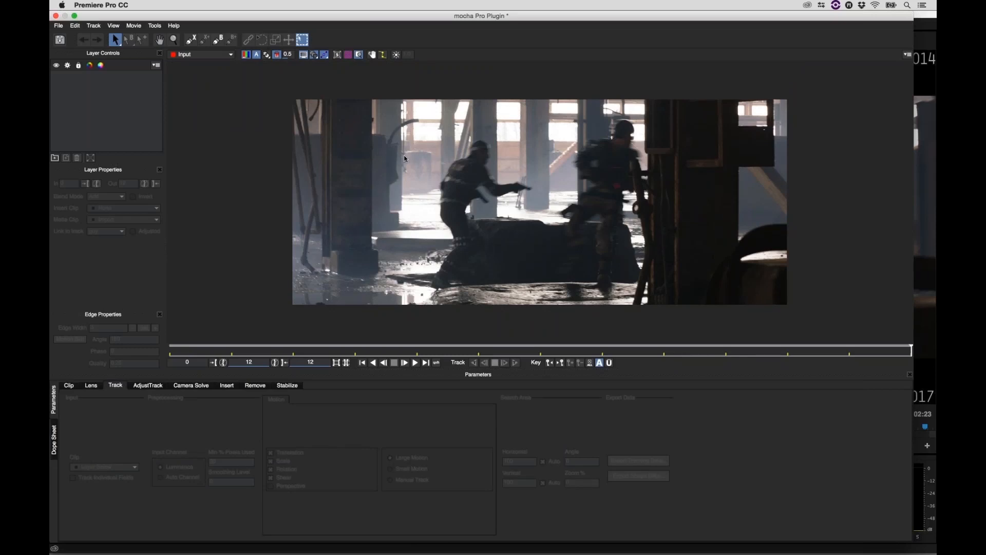
- Draw a closed X-spline around the upper body and outstretched gun arm of the man beside the rock at frame 12
{"action": "left_click", "coordinate": [193, 43]}
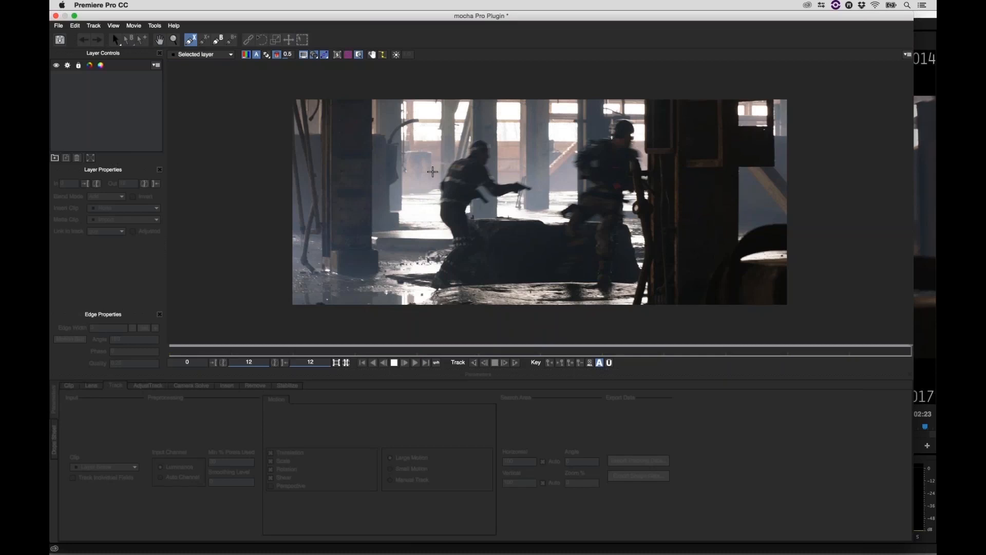
{"action": "left_click", "coordinate": [433, 172]}
{"action": "left_click", "coordinate": [449, 154]}
{"action": "left_click", "coordinate": [461, 153]}
{"action": "left_click", "coordinate": [482, 159]}
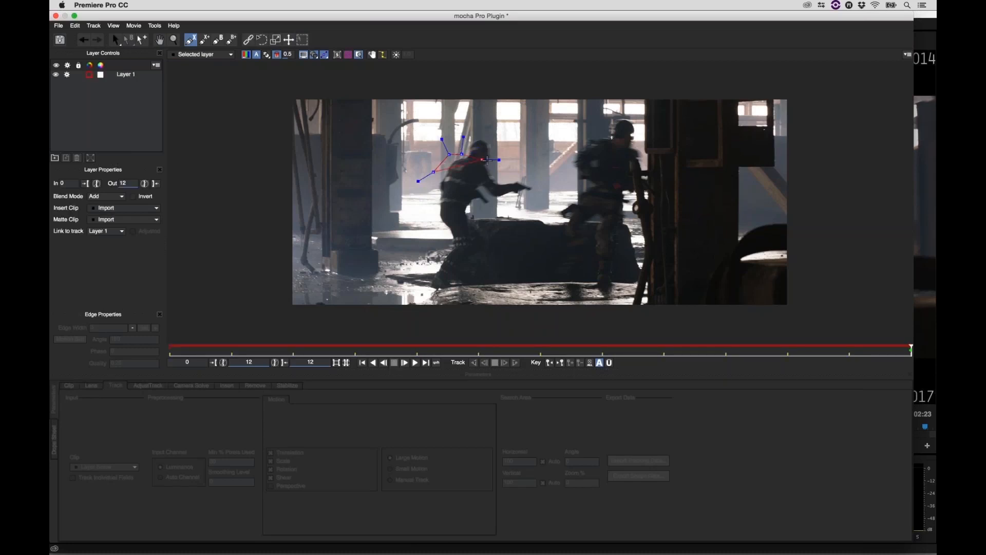
{"action": "left_click", "coordinate": [495, 175]}
{"action": "left_click", "coordinate": [519, 176]}
{"action": "left_click", "coordinate": [532, 185]}
{"action": "left_click", "coordinate": [504, 211]}
{"action": "left_click", "coordinate": [479, 215]}
{"action": "left_click", "coordinate": [443, 203]}
{"action": "left_click", "coordinate": [433, 194]}
{"action": "left_click", "coordinate": [434, 172]}
{"action": "right_click", "coordinate": [435, 174]}
- Raise the spline's upper edge above the man's head and smooth all its control points into rounded curves
{"action": "left_click_drag", "start_coordinate": [461, 154], "coordinate": [488, 127]}
{"action": "left_click_drag", "start_coordinate": [488, 160], "coordinate": [483, 131]}
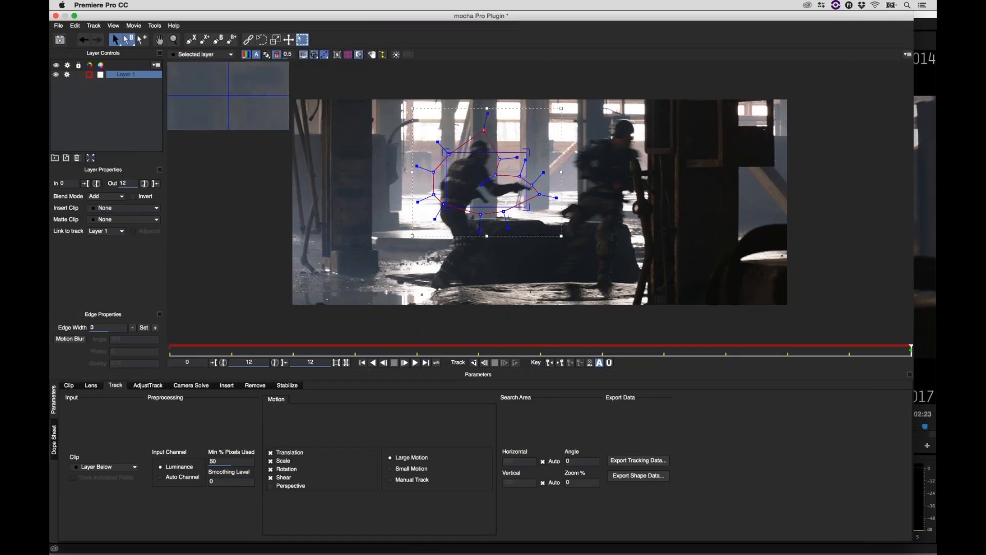
{"action": "left_click_drag", "start_coordinate": [398, 85], "coordinate": [571, 253]}
{"action": "left_click_drag", "start_coordinate": [487, 113], "coordinate": [485, 120]}
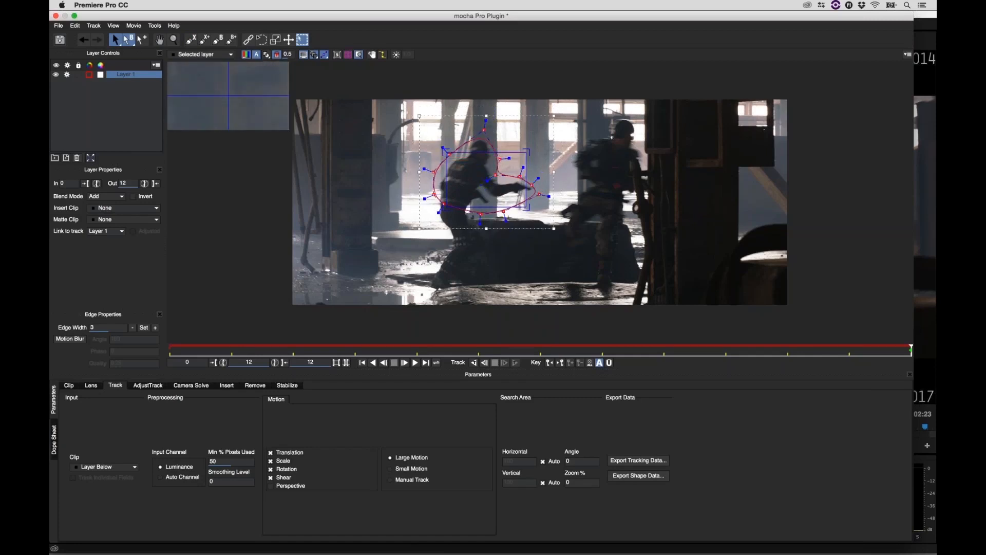
- Track the layer backward through the clip from frame 12, then return to frame 12
{"action": "left_click", "coordinate": [485, 362]}
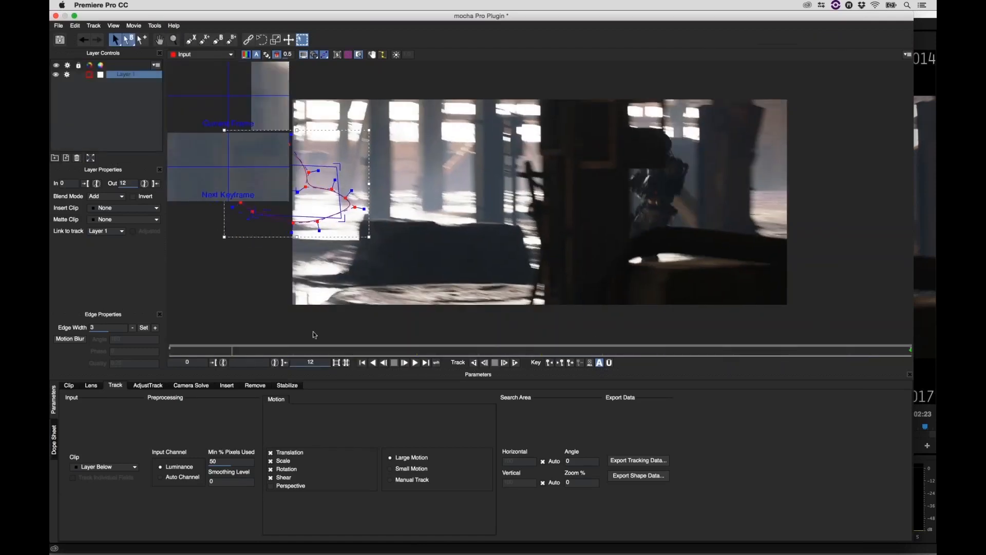
{"action": "left_click_drag", "start_coordinate": [232, 350], "coordinate": [911, 354]}
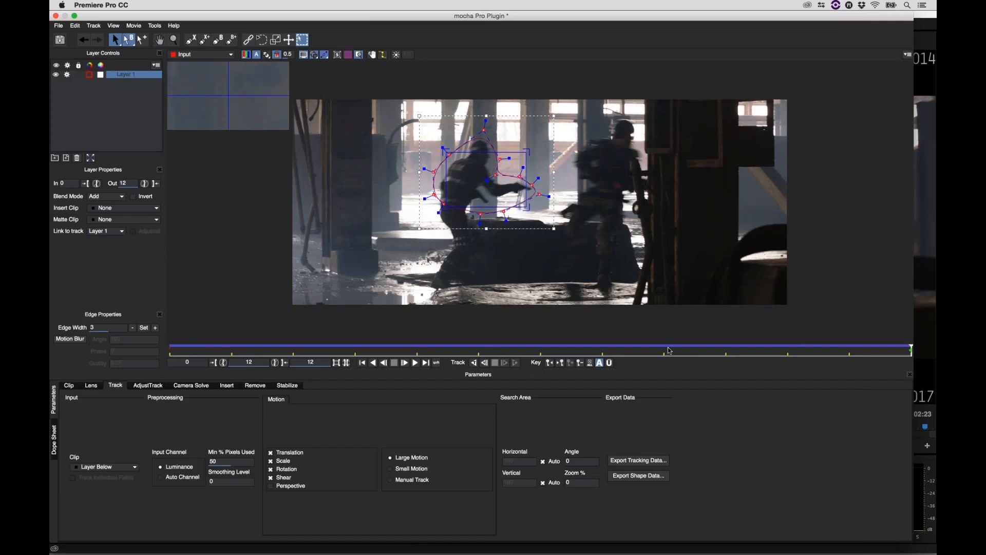
- With uber key enabled and the planar surface hidden, extend the spline down around the man's legs to below the picture edge
{"action": "left_click", "coordinate": [610, 364]}
{"action": "mouse_move", "coordinate": [481, 213]}
{"action": "left_mouse_down"}
{"action": "mouse_move", "coordinate": [481, 286]}
{"action": "mouse_move", "coordinate": [483, 209]}
{"action": "left_mouse_up"}
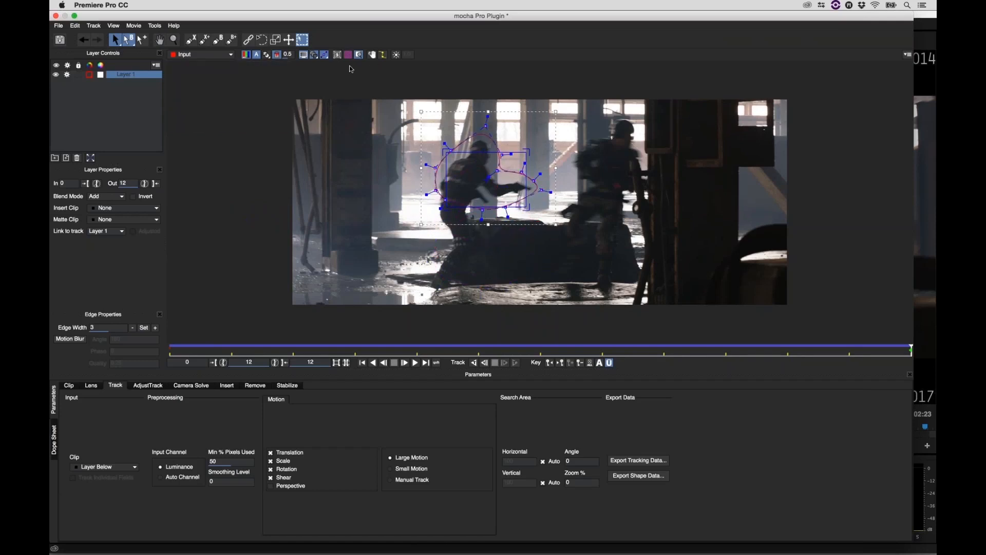
{"action": "left_click", "coordinate": [337, 55]}
{"action": "left_click_drag", "start_coordinate": [427, 194], "coordinate": [404, 326]}
{"action": "left_click_drag", "start_coordinate": [509, 217], "coordinate": [503, 337]}
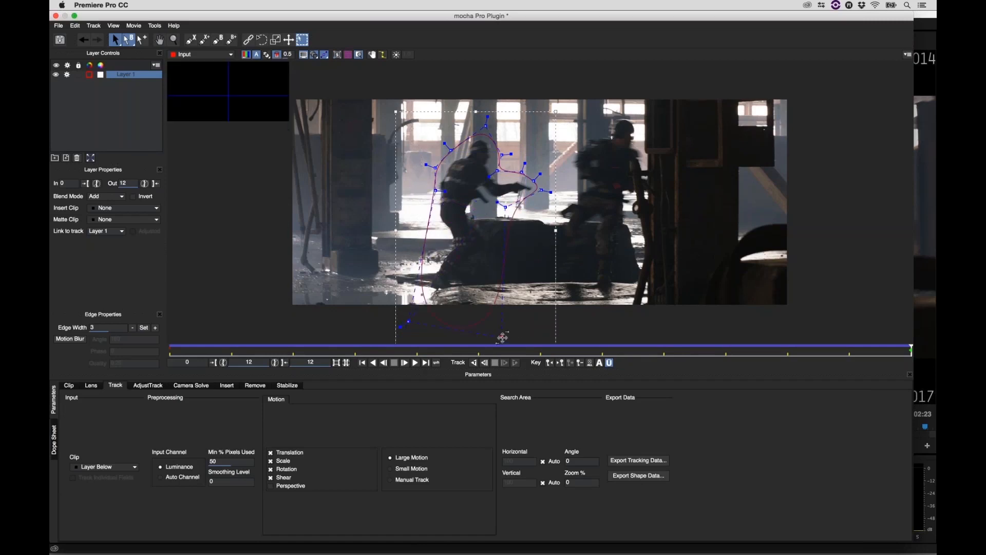
{"action": "left_click_drag", "start_coordinate": [505, 207], "coordinate": [494, 230]}
{"action": "left_click_drag", "start_coordinate": [436, 191], "coordinate": [432, 193]}
{"action": "left_click_drag", "start_coordinate": [407, 257], "coordinate": [412, 269]}
{"action": "left_click_drag", "start_coordinate": [435, 168], "coordinate": [432, 168]}
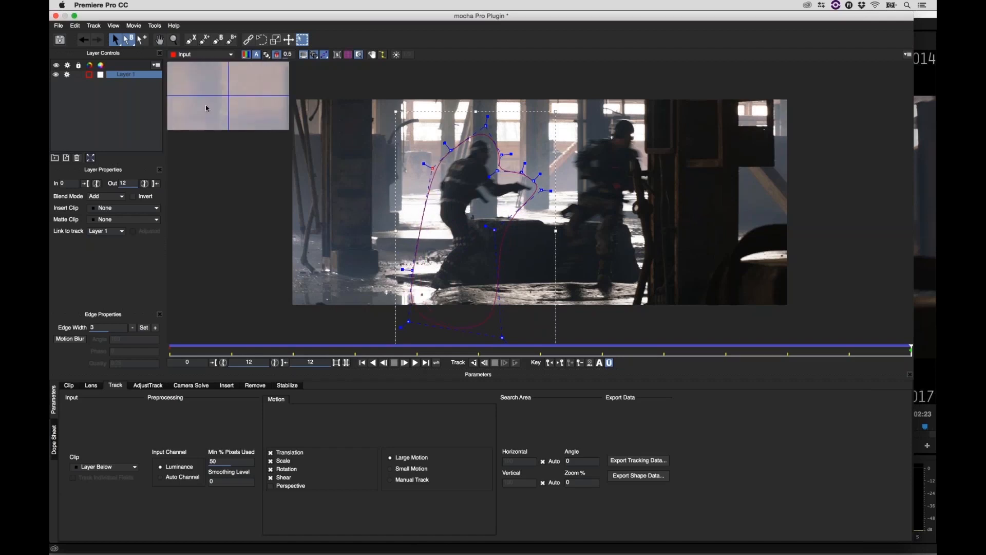
- Add four control points along both sides of the legs and pull the outline in close behind the man's thigh
{"action": "left_click", "coordinate": [142, 40]}
{"action": "left_click", "coordinate": [504, 265]}
{"action": "left_click", "coordinate": [505, 294]}
{"action": "left_click", "coordinate": [416, 237]}
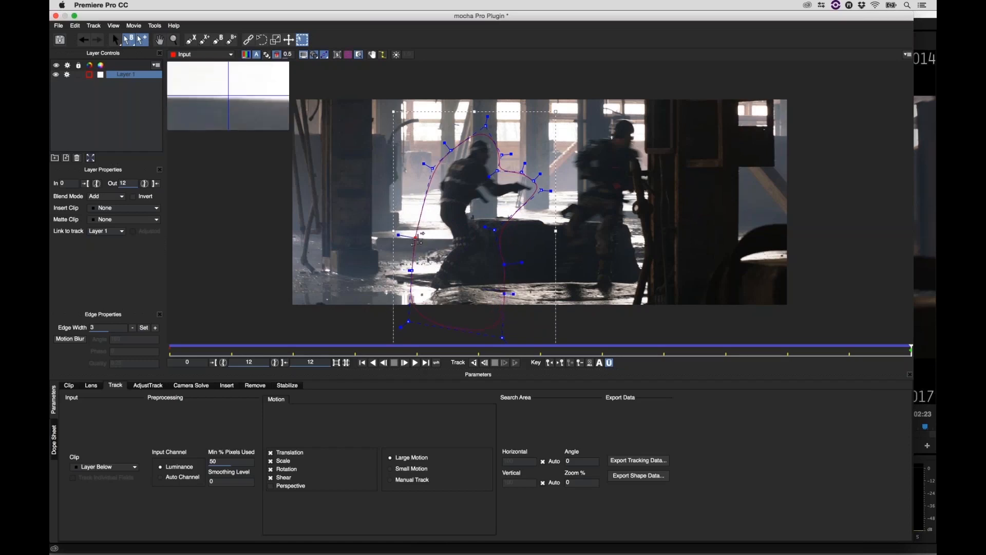
{"action": "left_click", "coordinate": [422, 200]}
{"action": "left_click_drag", "start_coordinate": [432, 168], "coordinate": [430, 166]}
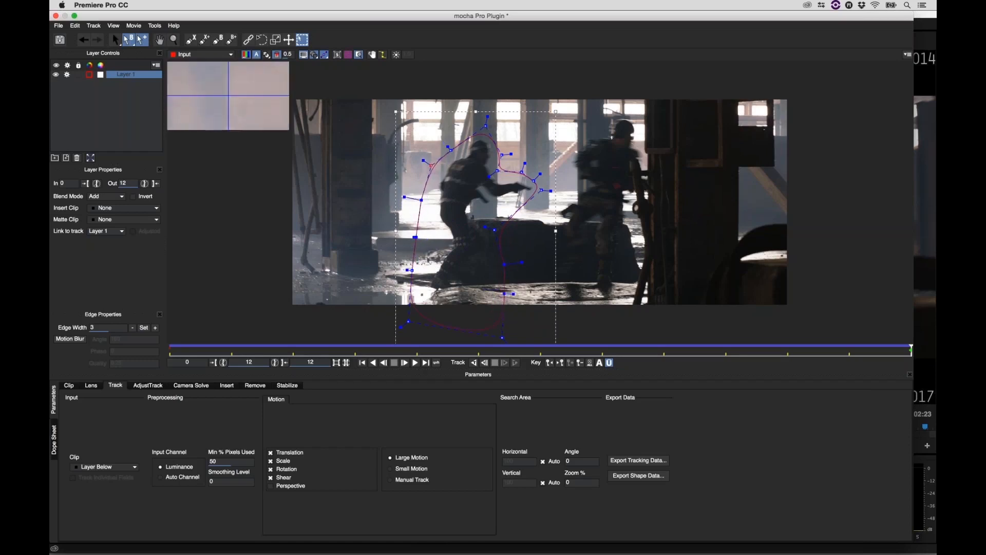
{"action": "left_click_drag", "start_coordinate": [416, 238], "coordinate": [436, 241]}
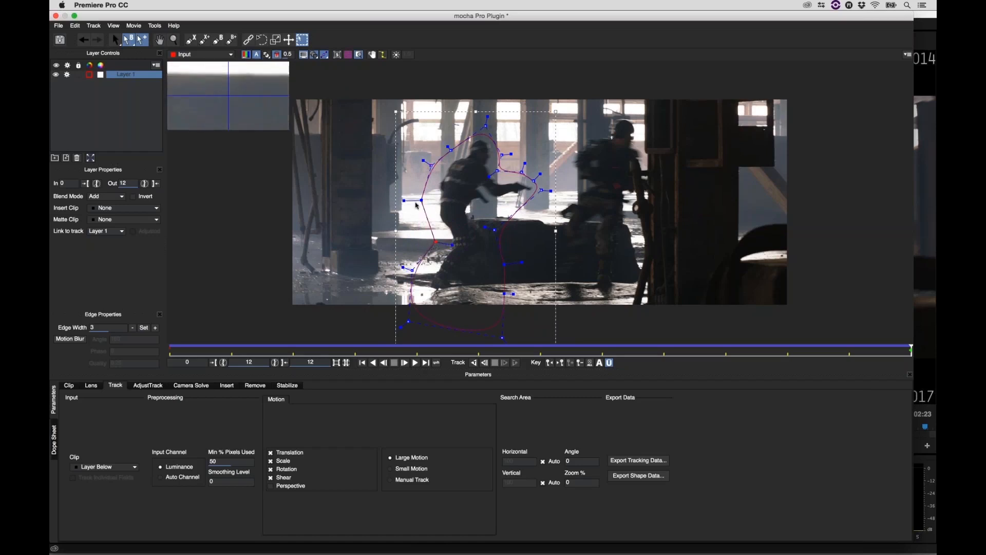
{"action": "left_click", "coordinate": [422, 202]}
{"action": "left_click_drag", "start_coordinate": [423, 205], "coordinate": [424, 208]}
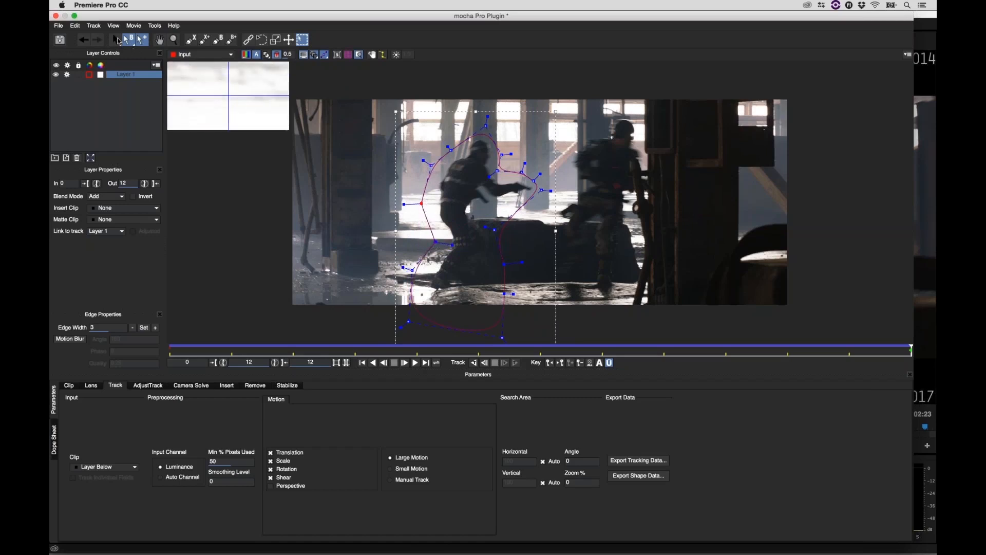
- Stabilize the view on the track and reshape the spline at frame 9 to enclose the trailing leg and outstretched arm
{"action": "left_click", "coordinate": [115, 39]}
{"action": "left_click", "coordinate": [373, 55]}
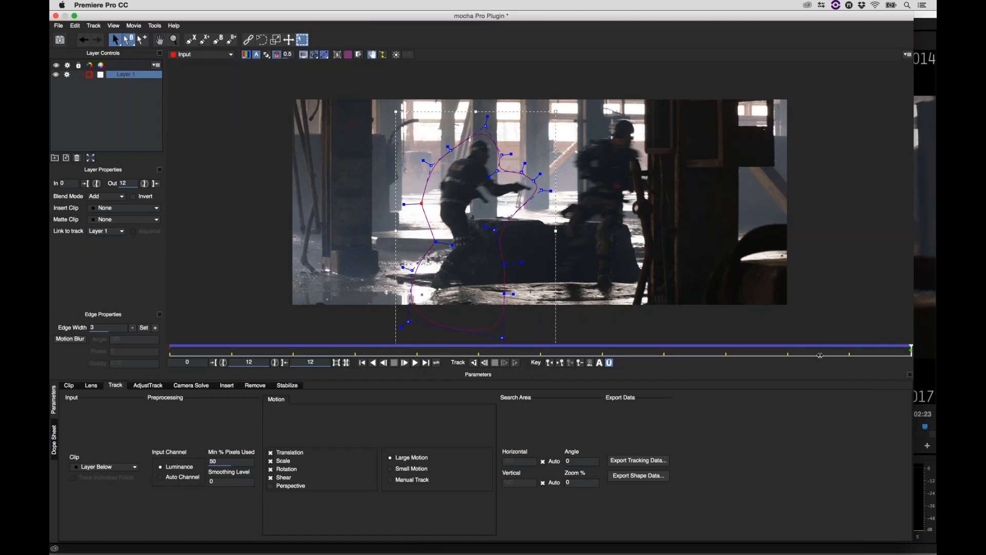
{"action": "left_click_drag", "start_coordinate": [820, 355], "coordinate": [726, 354]}
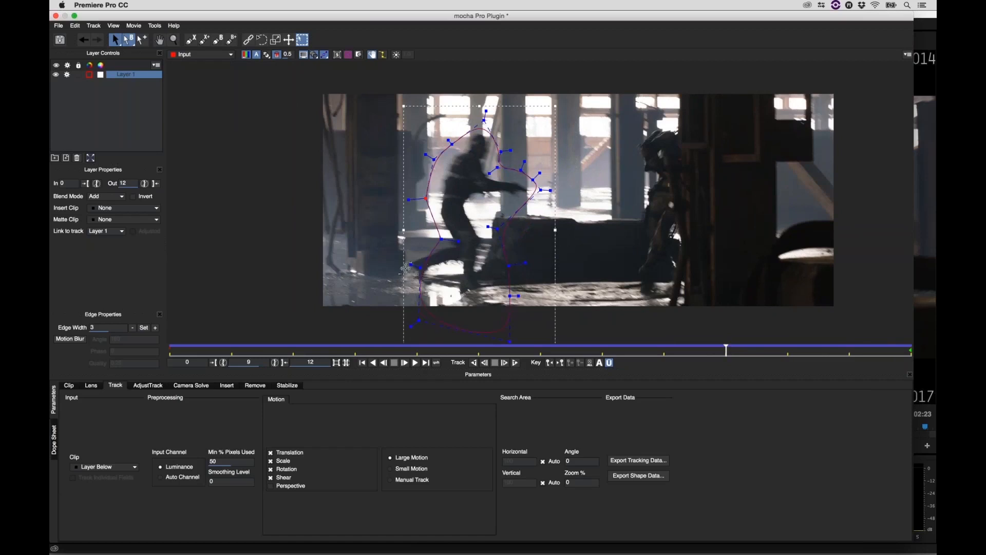
{"action": "left_click_drag", "start_coordinate": [419, 320], "coordinate": [405, 339]}
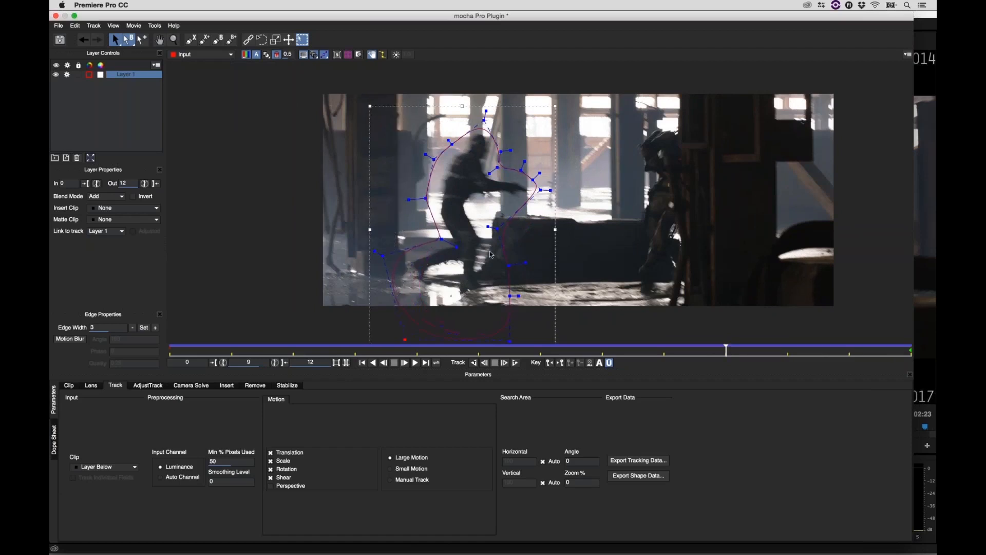
{"action": "left_click_drag", "start_coordinate": [497, 228], "coordinate": [476, 212]}
{"action": "left_click", "coordinate": [540, 190]}
{"action": "left_click_drag", "start_coordinate": [547, 200], "coordinate": [551, 211]}
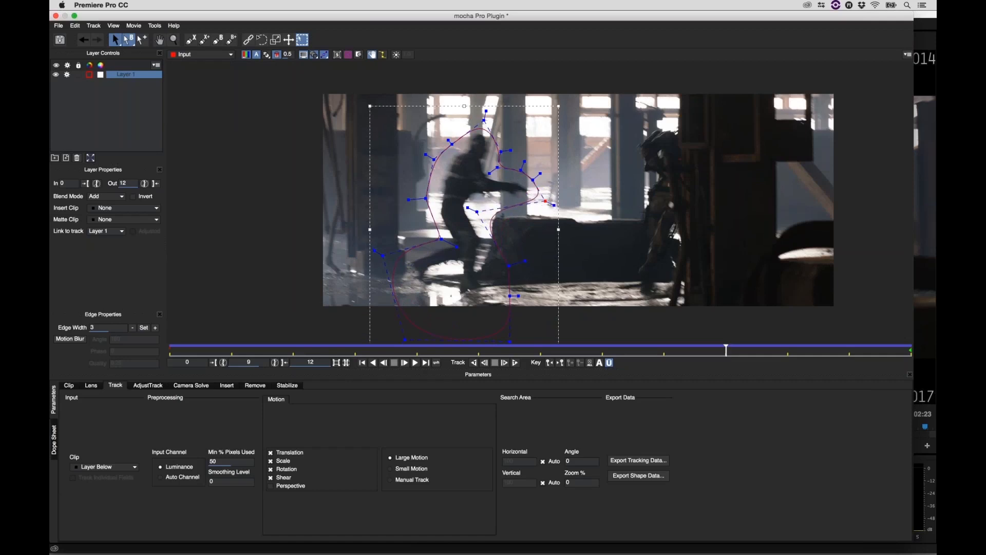
{"action": "left_click_drag", "start_coordinate": [511, 297], "coordinate": [493, 297]}
- Switch from uber key to auto key and adjust the spline point beneath the man's arm at frame 12
{"action": "left_click", "coordinate": [610, 363]}
{"action": "left_click", "coordinate": [786, 351]}
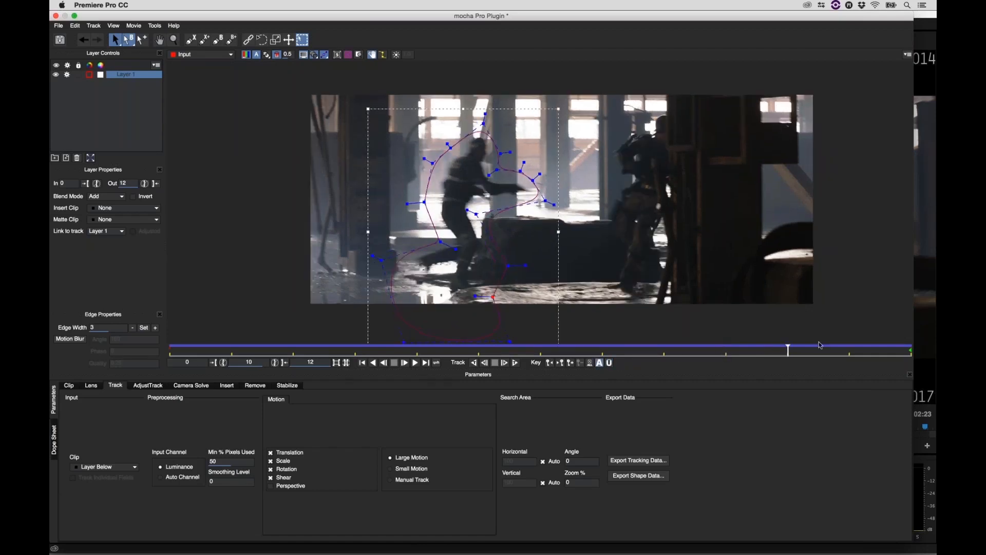
{"action": "left_click_drag", "start_coordinate": [787, 349], "coordinate": [910, 351]}
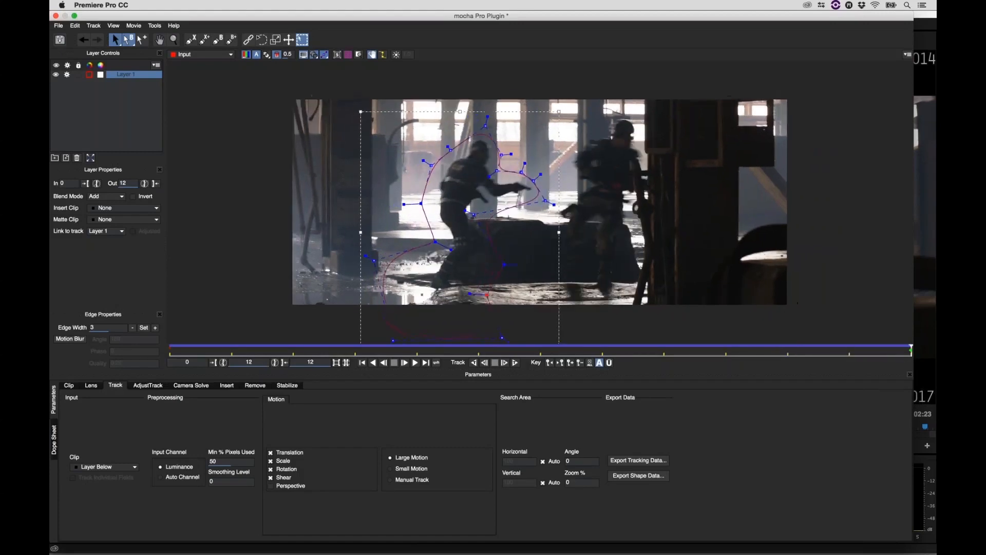
{"action": "left_click_drag", "start_coordinate": [473, 213], "coordinate": [490, 207]}
- At frame 5, widen the spline behind the man and tighten it below his arm and along his front leg
{"action": "left_click_drag", "start_coordinate": [908, 349], "coordinate": [473, 343]}
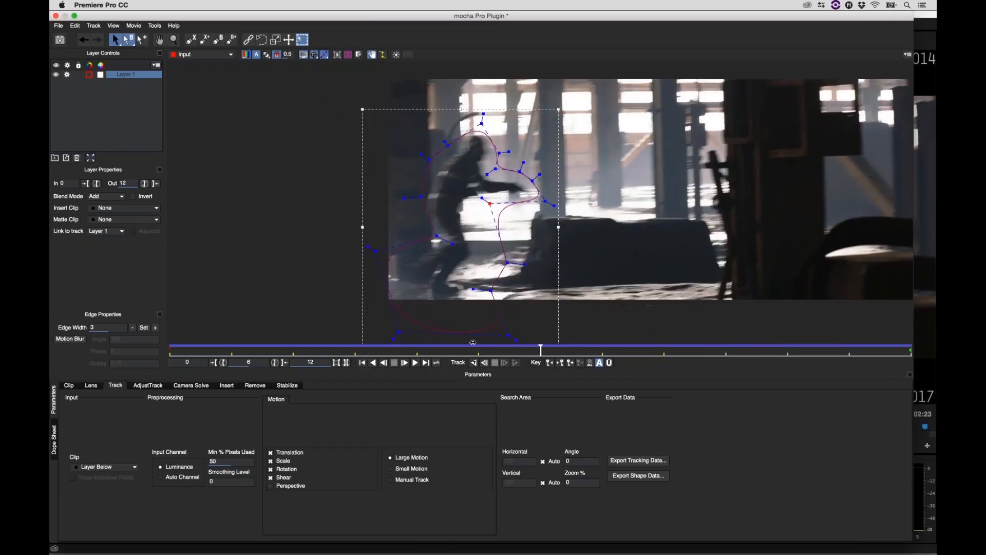
{"action": "left_click_drag", "start_coordinate": [437, 235], "coordinate": [367, 255]}
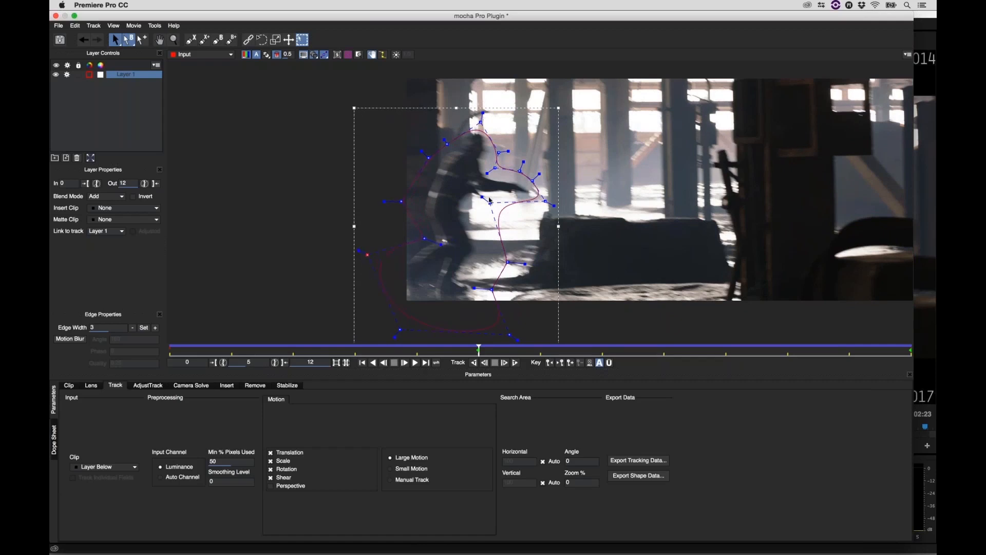
{"action": "left_click_drag", "start_coordinate": [489, 202], "coordinate": [461, 203]}
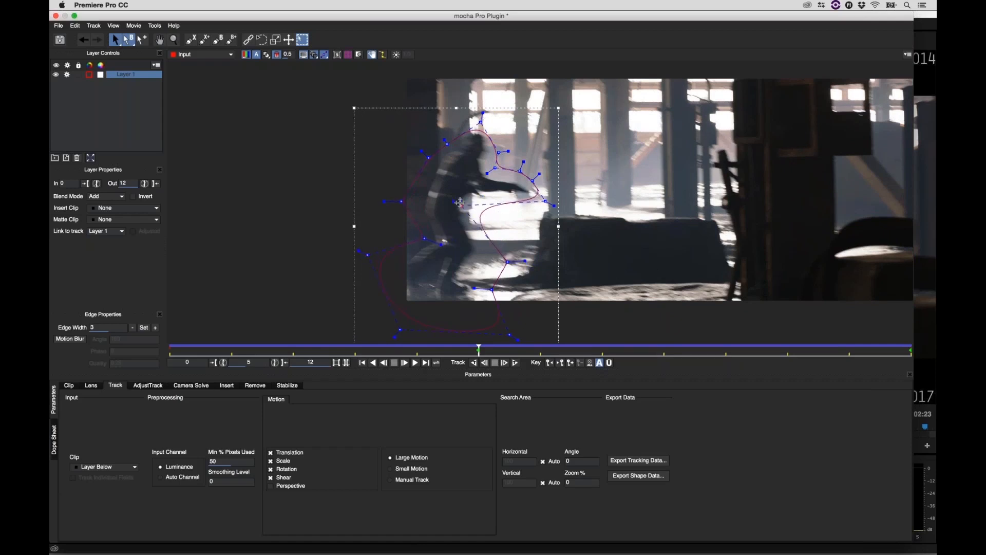
{"action": "left_click_drag", "start_coordinate": [508, 261], "coordinate": [488, 247]}
{"action": "left_click_drag", "start_coordinate": [491, 290], "coordinate": [482, 286]}
{"action": "left_click_drag", "start_coordinate": [509, 335], "coordinate": [498, 336]}
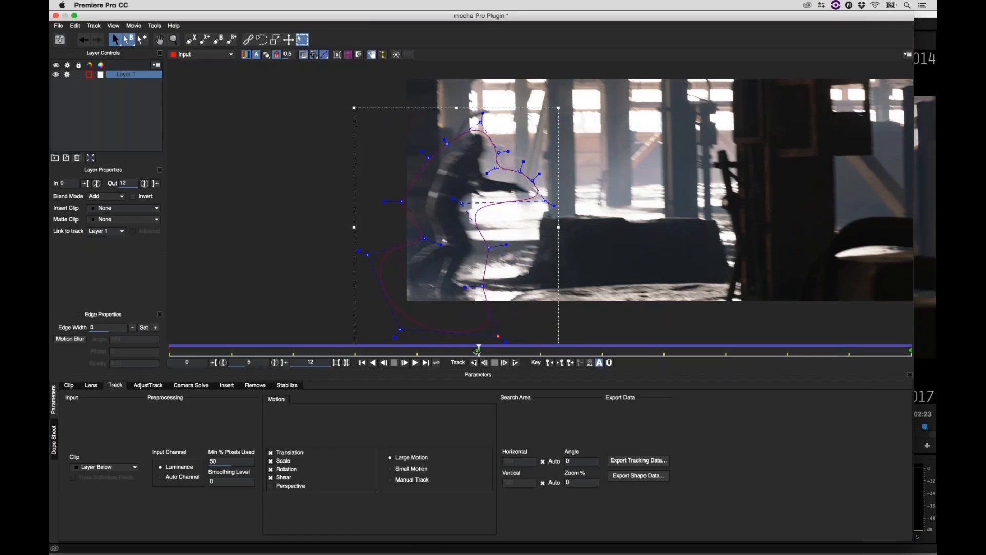
- At frame 3, shift the whole spline onto the man and draw in the points around his hand
{"action": "left_click_drag", "start_coordinate": [435, 348], "coordinate": [356, 349]}
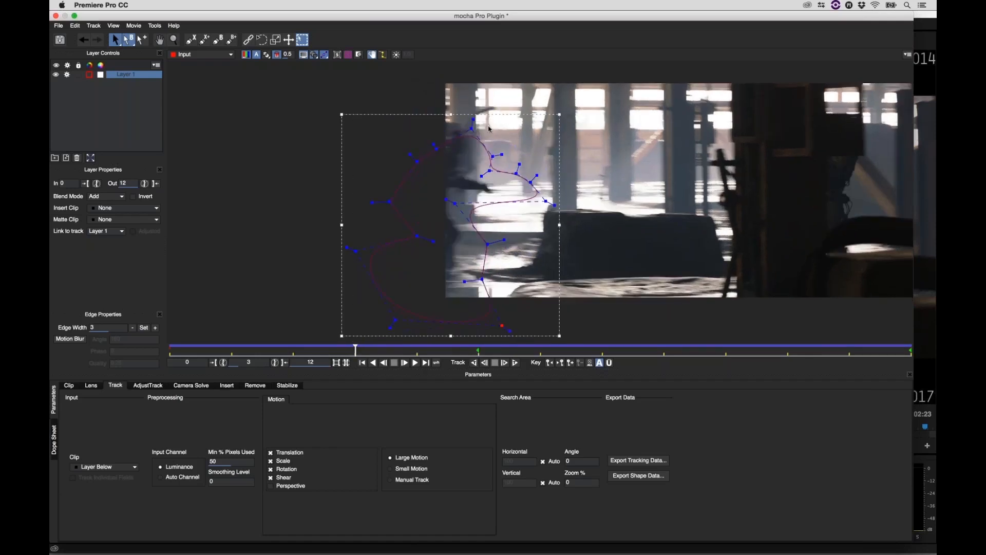
{"action": "left_click_drag", "start_coordinate": [498, 116], "coordinate": [484, 98]}
{"action": "left_click_drag", "start_coordinate": [574, 215], "coordinate": [468, 190]}
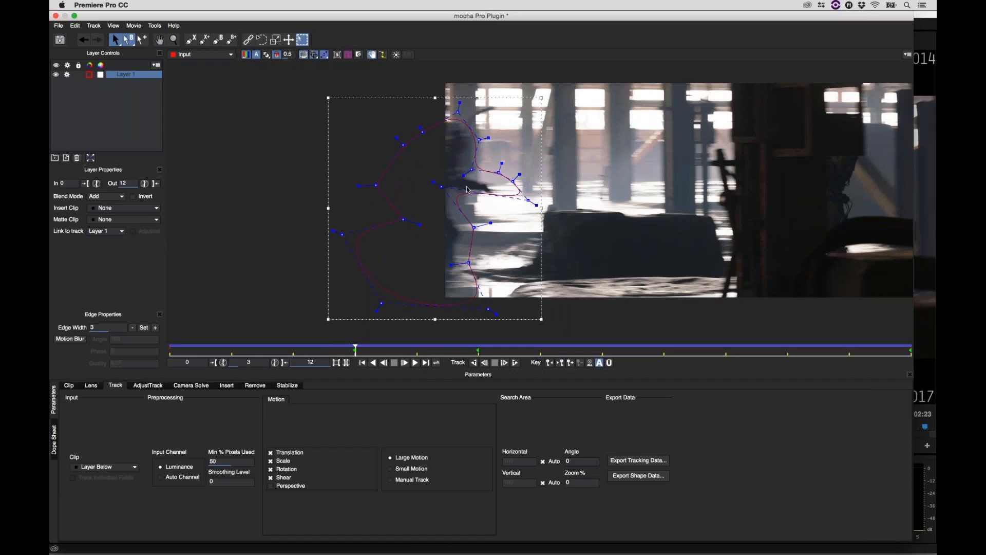
{"action": "left_click_drag", "start_coordinate": [469, 190], "coordinate": [496, 175]}
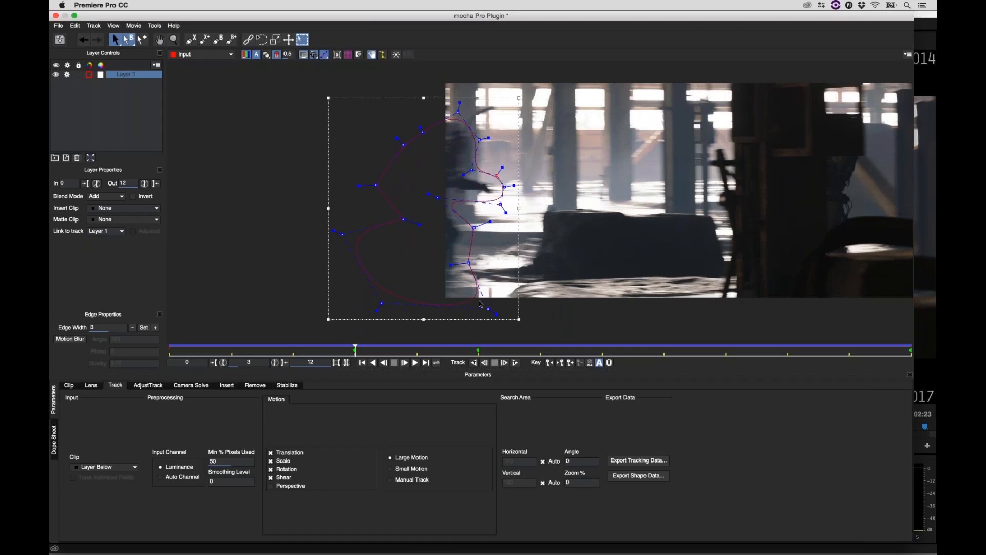
- At frame 4, reposition the whole spline over the man and refine the points around his hand and front foot
{"action": "left_click", "coordinate": [395, 354]}
{"action": "left_click_drag", "start_coordinate": [321, 83], "coordinate": [571, 292]}
{"action": "left_click_drag", "start_coordinate": [521, 178], "coordinate": [554, 204]}
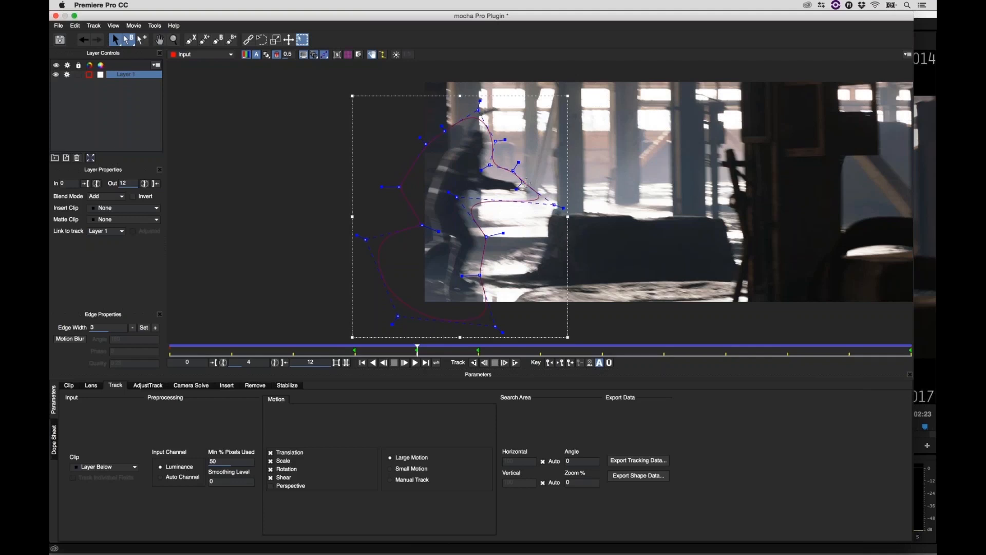
{"action": "left_click_drag", "start_coordinate": [480, 275], "coordinate": [482, 277]}
{"action": "left_click_drag", "start_coordinate": [495, 326], "coordinate": [500, 328]}
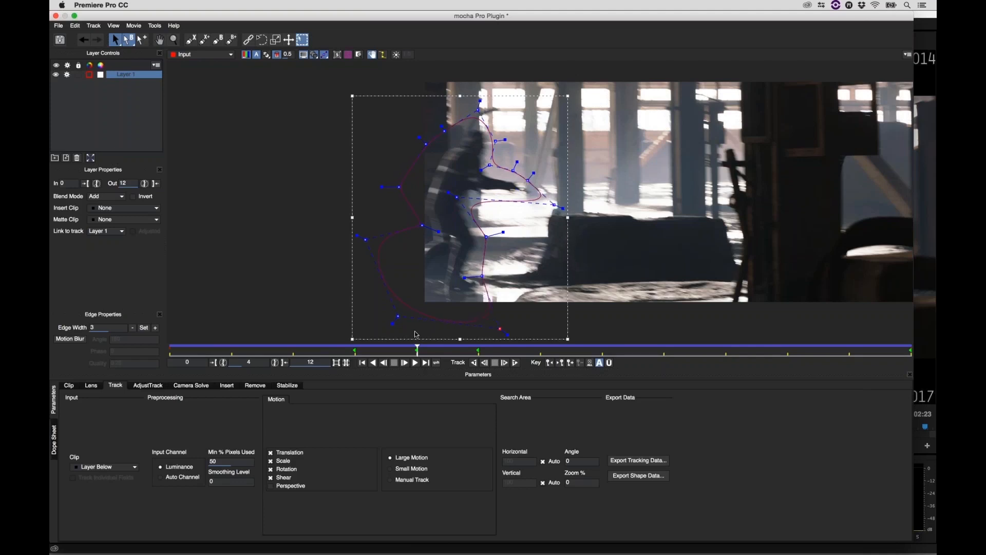
- Pull in the spline's lower point at frame 3 and shift the whole spline to follow the man out of frame at frames 2 and 1
{"action": "left_click_drag", "start_coordinate": [415, 351], "coordinate": [346, 352]}
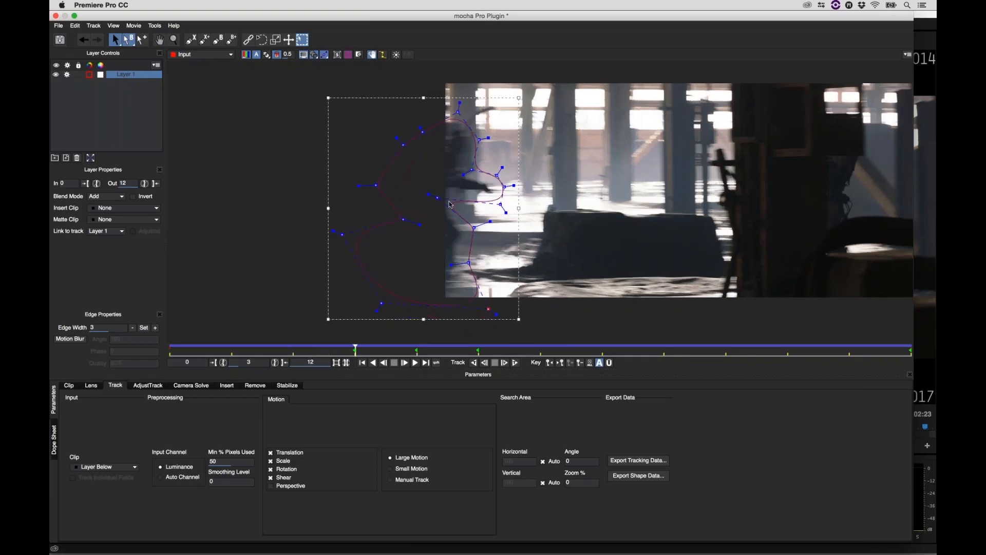
{"action": "left_click_drag", "start_coordinate": [485, 307], "coordinate": [463, 315]}
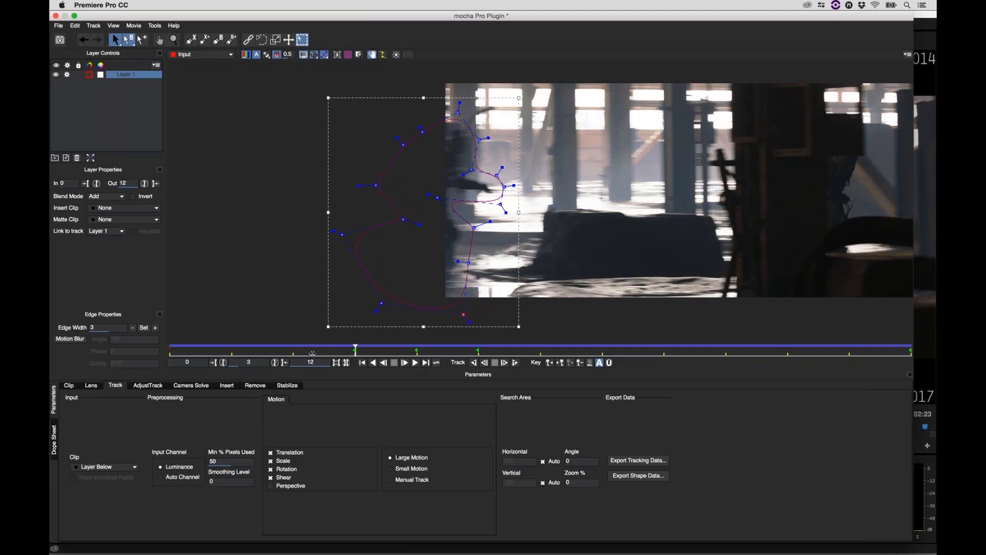
{"action": "left_click", "coordinate": [312, 353]}
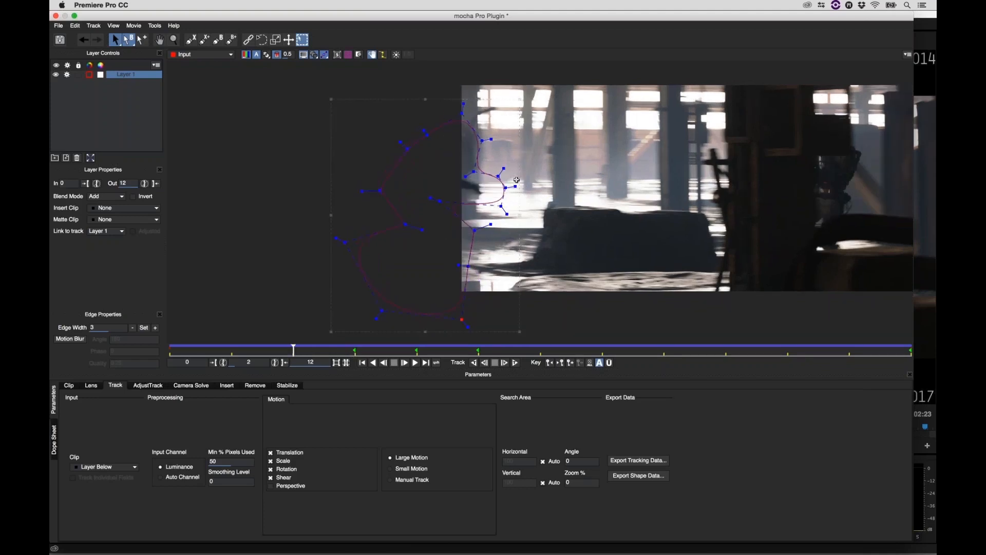
{"action": "mouse_move", "coordinate": [505, 179]}
{"action": "left_mouse_down"}
{"action": "mouse_move", "coordinate": [490, 179]}
{"action": "mouse_move", "coordinate": [494, 188]}
{"action": "left_mouse_up"}
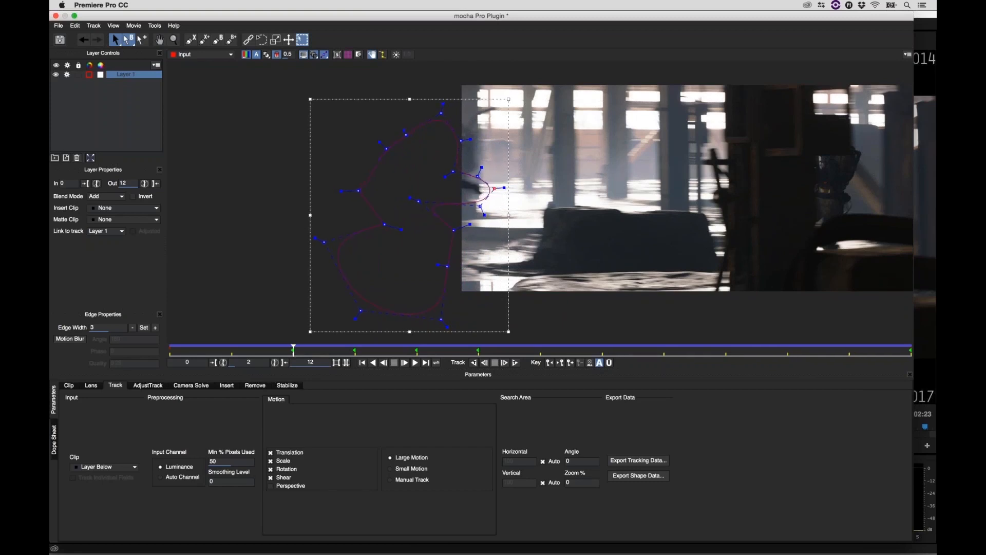
{"action": "left_click", "coordinate": [255, 351]}
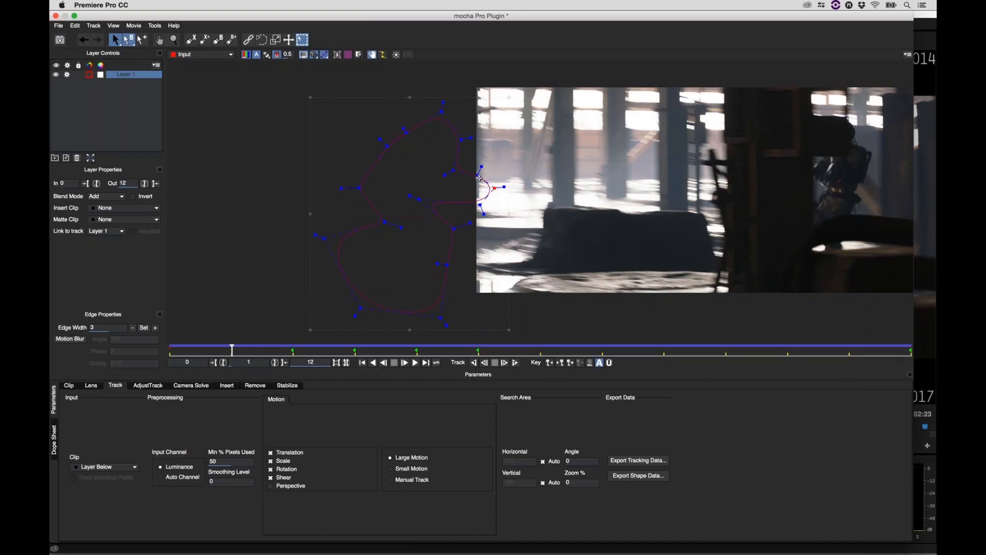
{"action": "left_click_drag", "start_coordinate": [477, 178], "coordinate": [466, 178]}
- Play through the adjusted spline to frame 12 and rename its layer "guy remove"
{"action": "left_click_drag", "start_coordinate": [233, 347], "coordinate": [934, 359]}
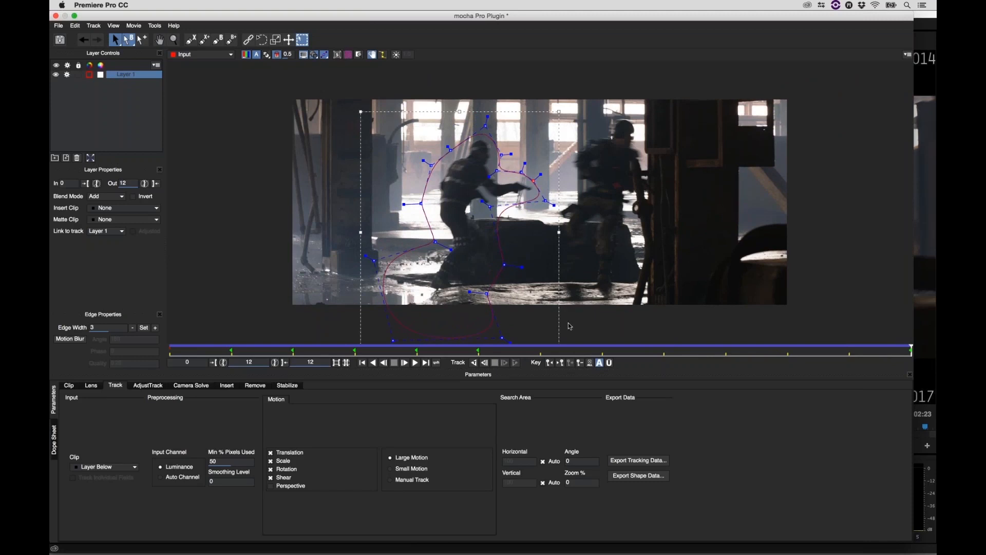
{"action": "mouse_move", "coordinate": [909, 350]}
{"action": "left_mouse_down"}
{"action": "mouse_move", "coordinate": [287, 310]}
{"action": "mouse_move", "coordinate": [489, 310]}
{"action": "mouse_move", "coordinate": [910, 348]}
{"action": "left_mouse_up"}
{"action": "left_click", "coordinate": [127, 77]}
{"action": "double_click", "coordinate": [126, 74]}
{"action": "type", "text": "guy remove"}
{"action": "left_click", "coordinate": [101, 89]}
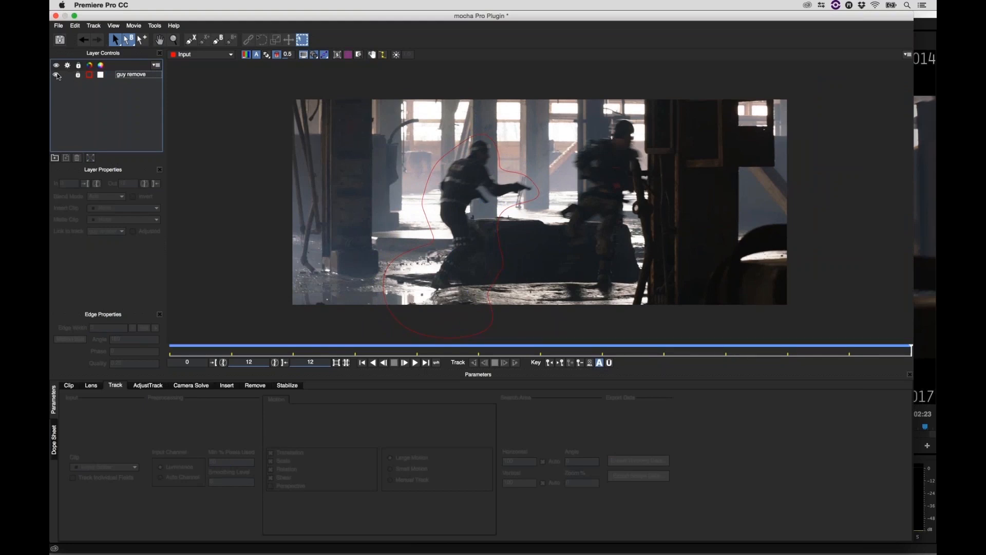
- At frame 12, draw a four-point X-spline around the background region that surrounds the running man, extending beyond the frame edge
{"action": "left_click", "coordinate": [78, 76]}
{"action": "left_click", "coordinate": [190, 39]}
{"action": "left_click", "coordinate": [263, 82]}
{"action": "left_click", "coordinate": [551, 89]}
{"action": "left_click", "coordinate": [545, 324]}
{"action": "left_click", "coordinate": [482, 323]}
{"action": "left_click", "coordinate": [247, 328]}
{"action": "left_click", "coordinate": [264, 78]}
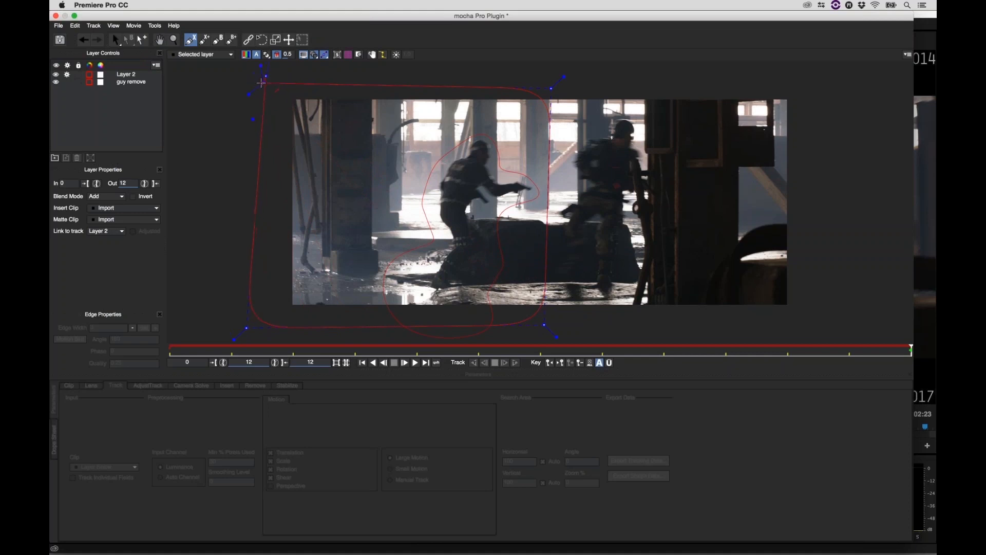
- Select all points of the new background spline and sharpen its rounded corners into straight edges
{"action": "key", "text": "s"}
{"action": "key", "text": "Delete"}
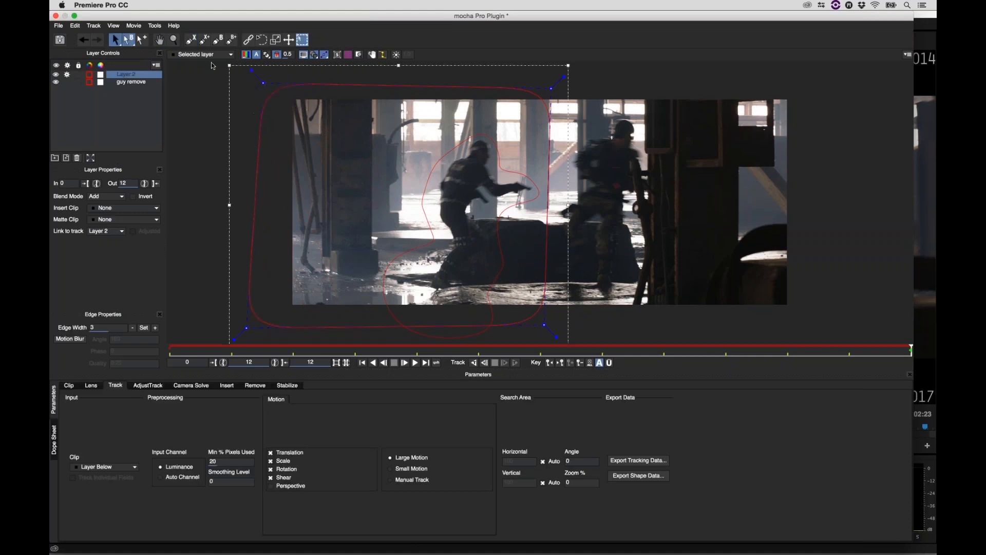
{"action": "left_click_drag", "start_coordinate": [204, 65], "coordinate": [671, 393]}
{"action": "left_click_drag", "start_coordinate": [564, 77], "coordinate": [592, 54]}
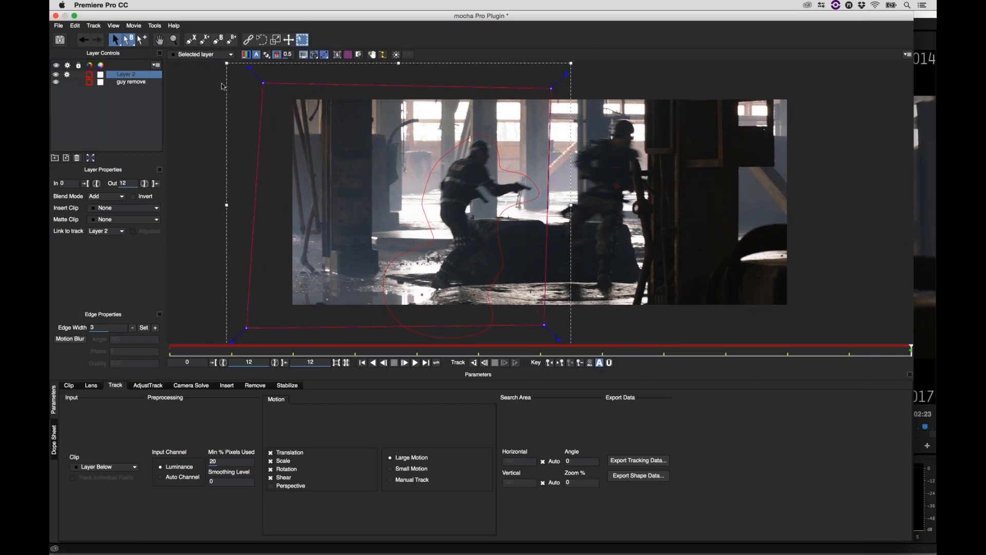
- Move the new layer below "guy remove" and rename it "Background"
{"action": "left_click", "coordinate": [139, 77]}
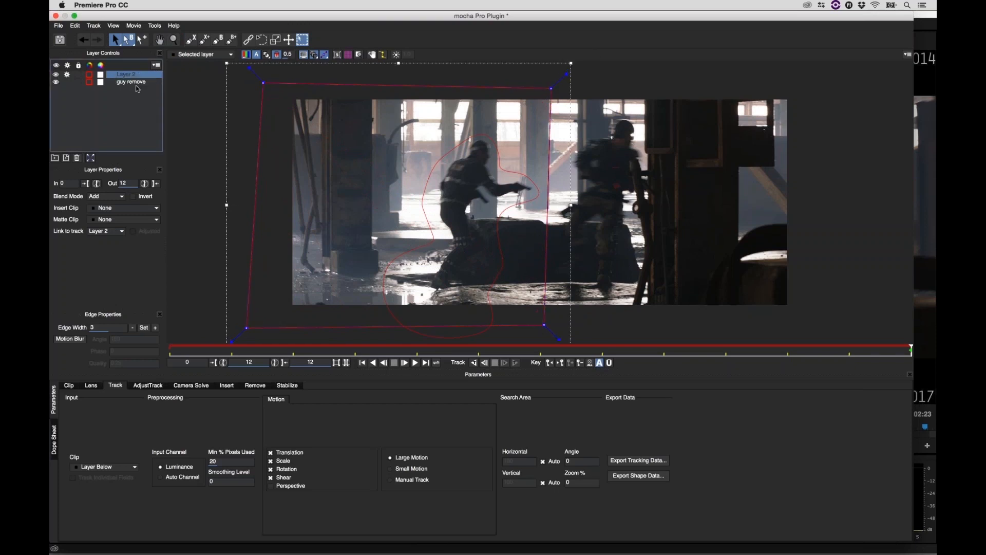
{"action": "left_click_drag", "start_coordinate": [136, 89], "coordinate": [135, 85]}
{"action": "double_click", "coordinate": [129, 81]}
{"action": "type", "text": "Background"}
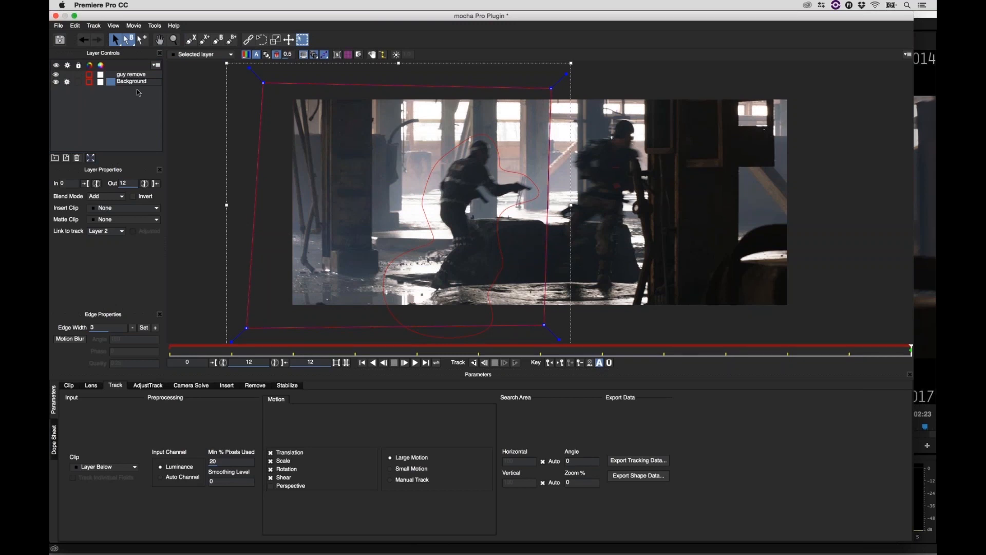
{"action": "left_click", "coordinate": [139, 76]}
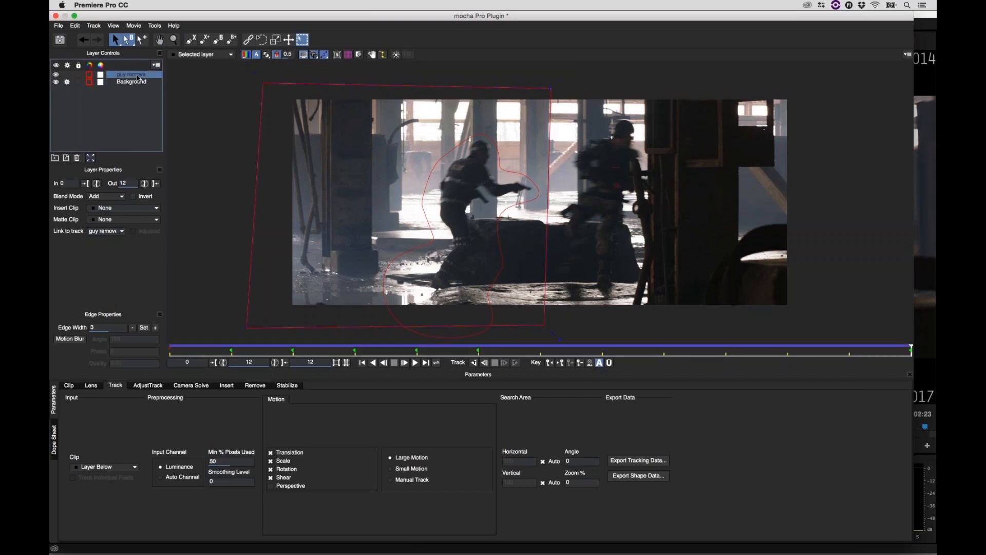
{"action": "left_click", "coordinate": [137, 75]}
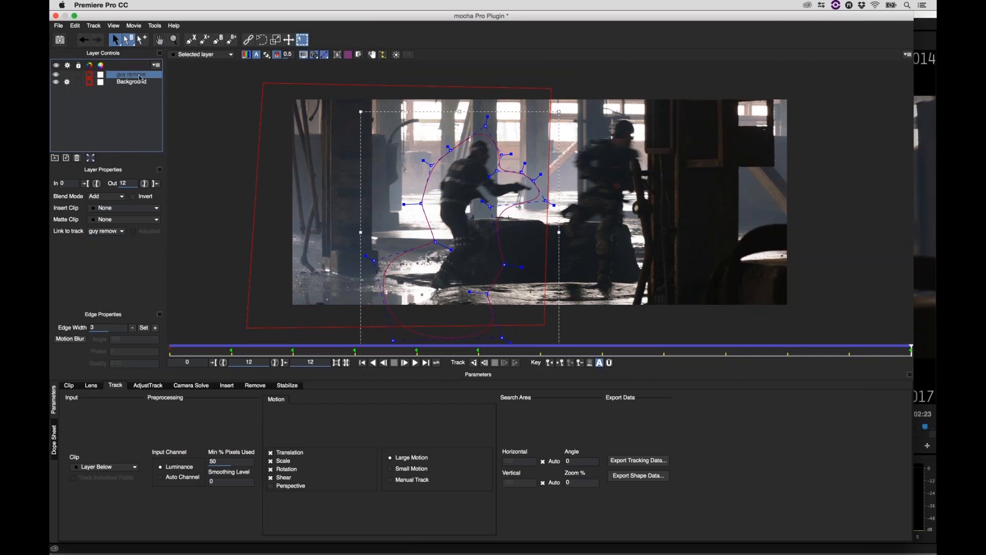
{"action": "left_click", "coordinate": [134, 82]}
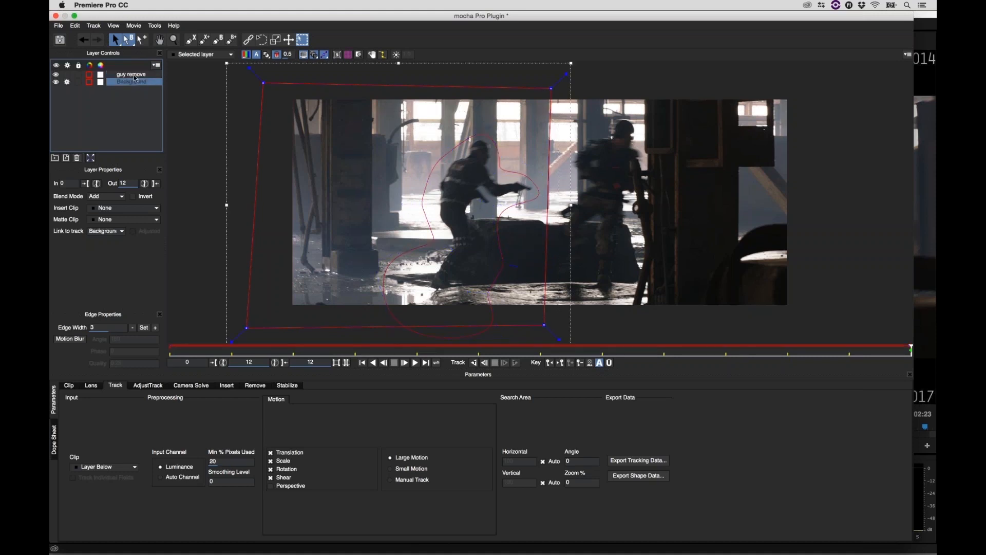
{"action": "left_click", "coordinate": [133, 75]}
{"action": "left_click", "coordinate": [135, 83]}
{"action": "left_click", "coordinate": [135, 75]}
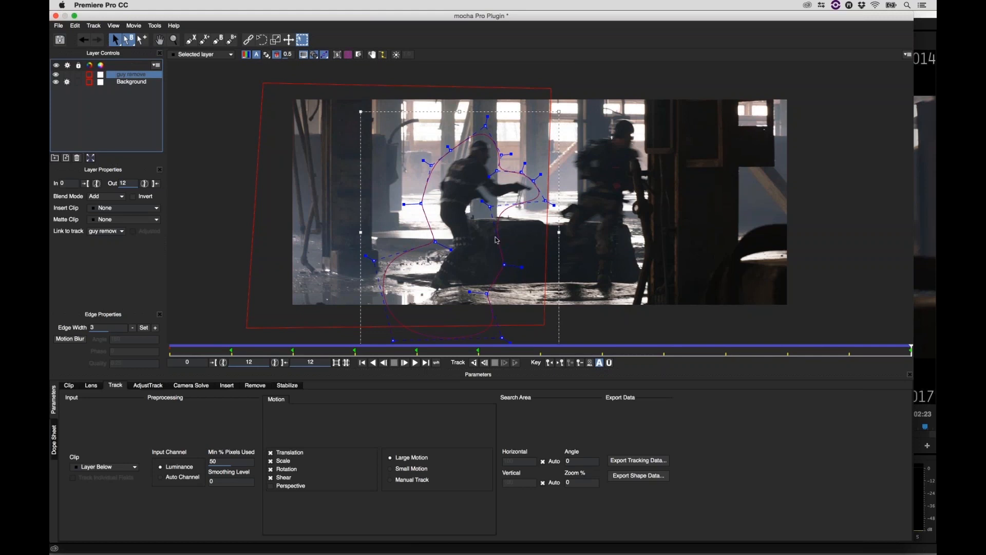
- Show the planar surface for the Background layer and track it backward from frame 12 to the start of the shot
{"action": "left_click", "coordinate": [379, 138]}
{"action": "left_click", "coordinate": [337, 55]}
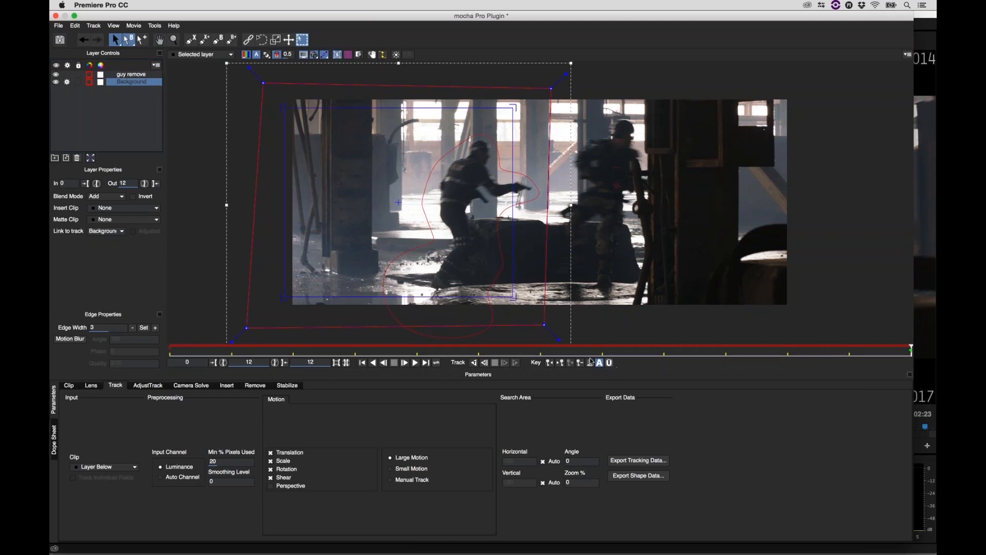
{"action": "left_click", "coordinate": [473, 363]}
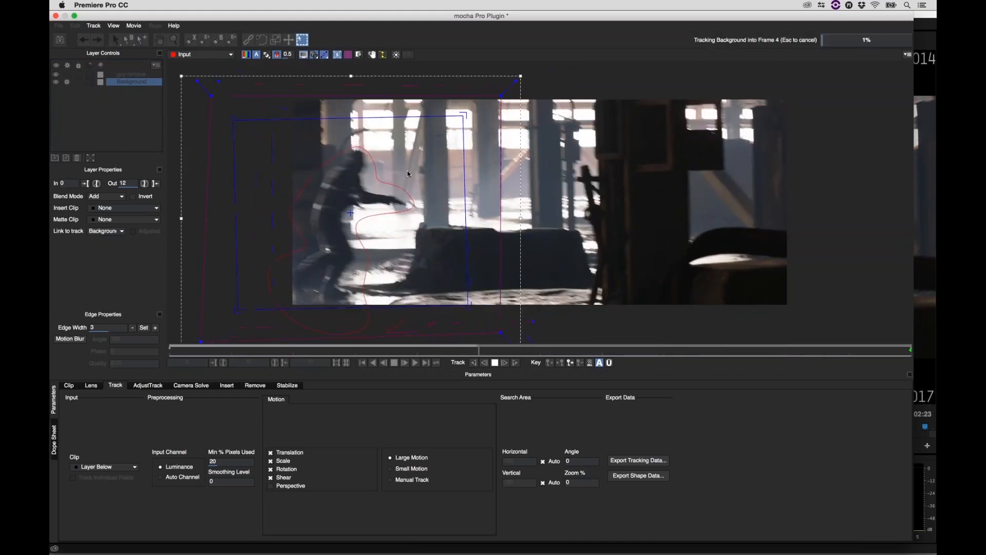
{"action": "left_click_drag", "start_coordinate": [177, 349], "coordinate": [910, 349]}
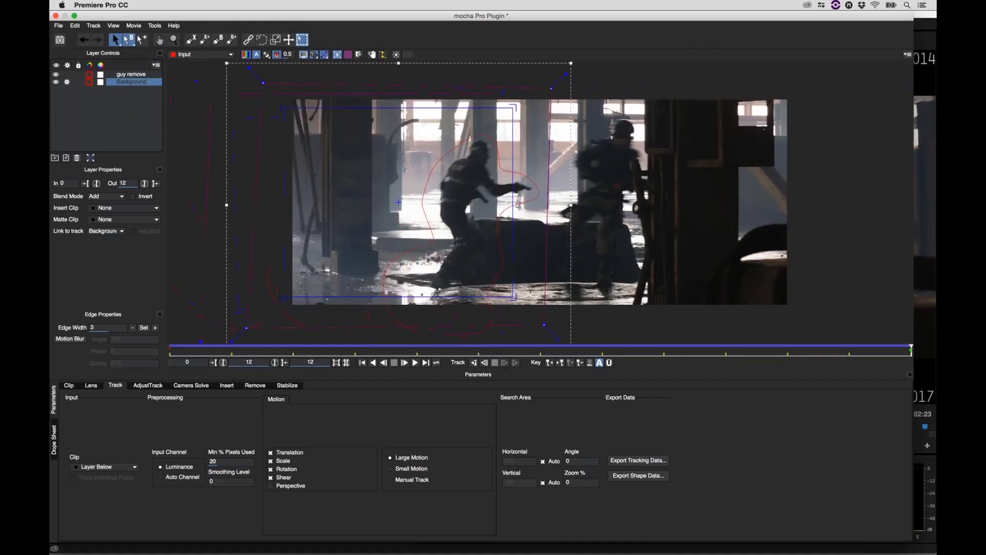
- Open the Remove module for the "guy remove" layer and hide the spline overlays
{"action": "left_click", "coordinate": [129, 75]}
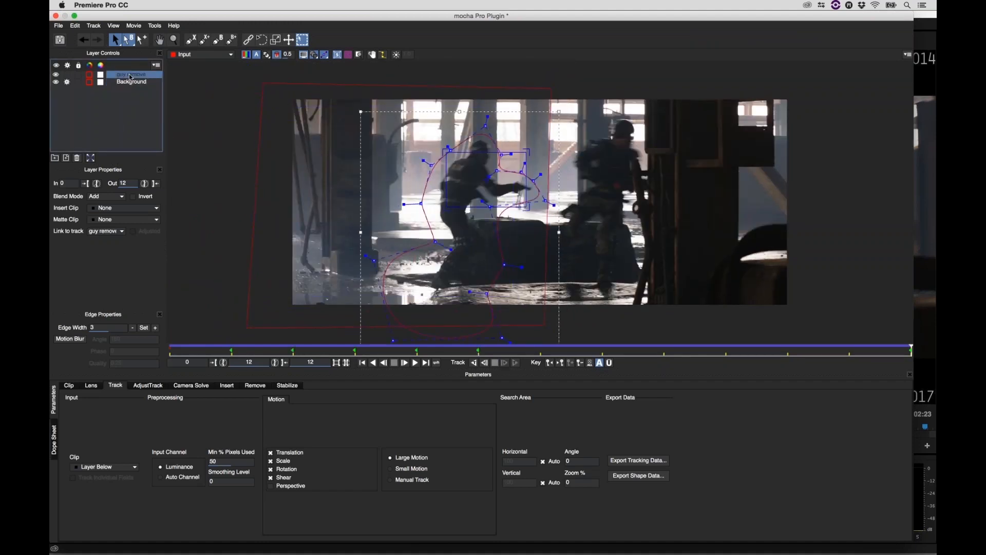
{"action": "left_click", "coordinate": [256, 385]}
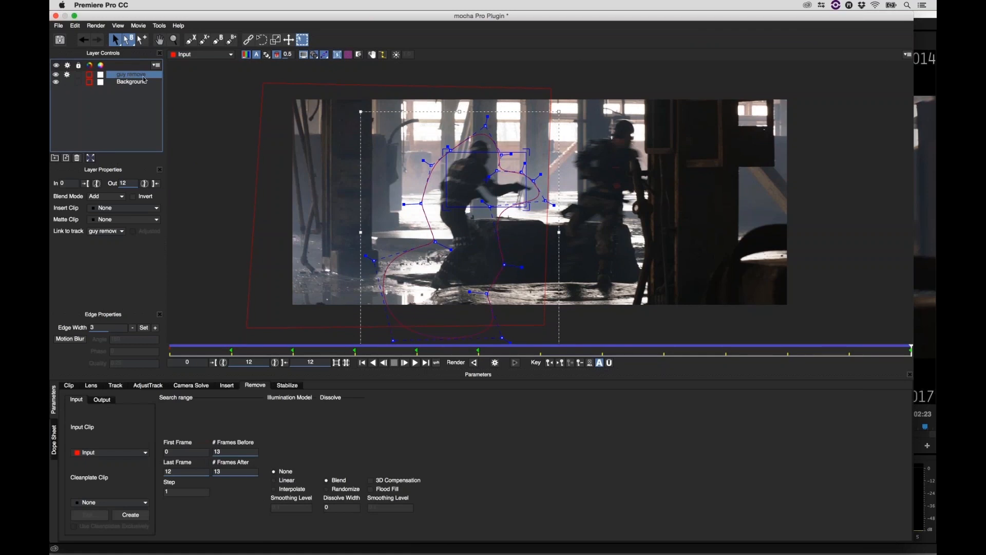
{"action": "left_click", "coordinate": [314, 55]}
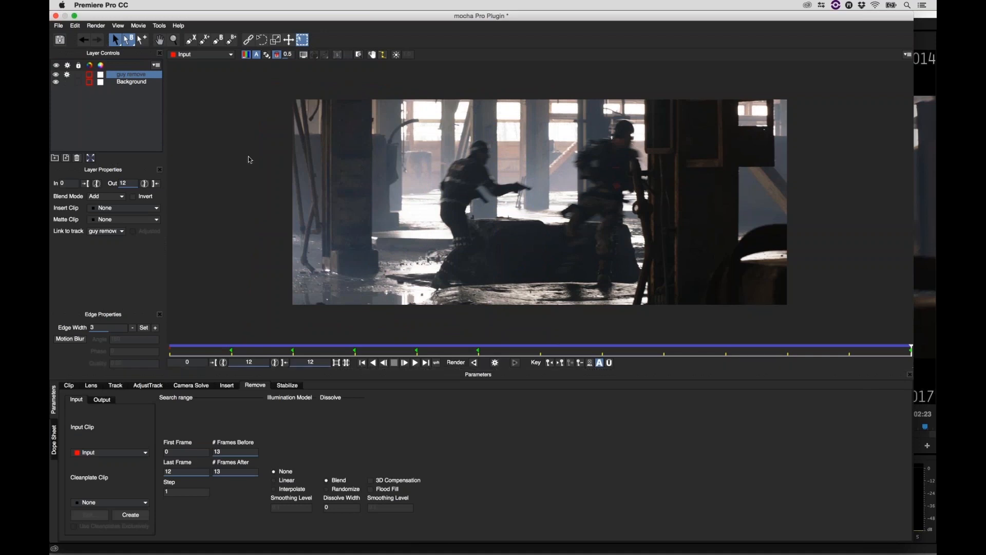
- Render the "guy remove" removal backward from frame 12, with the man framed closer in the viewer
{"action": "left_click", "coordinate": [174, 39]}
{"action": "left_click", "coordinate": [414, 153]}
{"action": "key", "text": "x"}
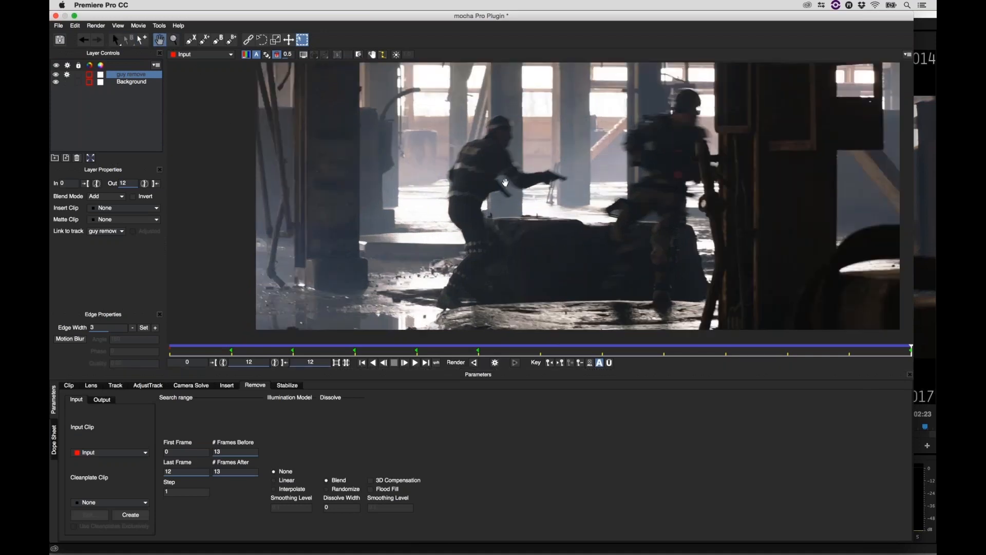
{"action": "left_click_drag", "start_coordinate": [505, 183], "coordinate": [477, 189]}
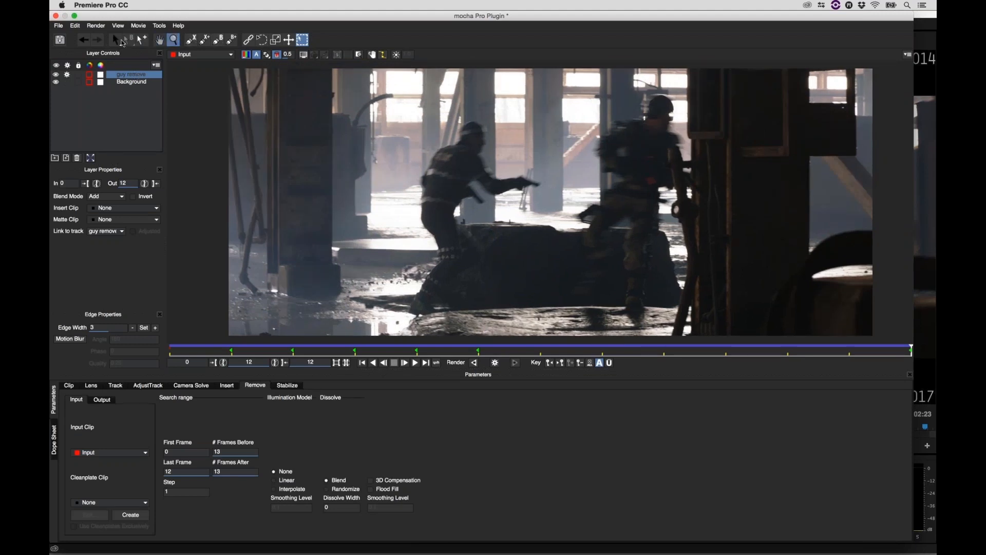
{"action": "key", "text": "s"}
{"action": "left_click", "coordinate": [475, 363]}
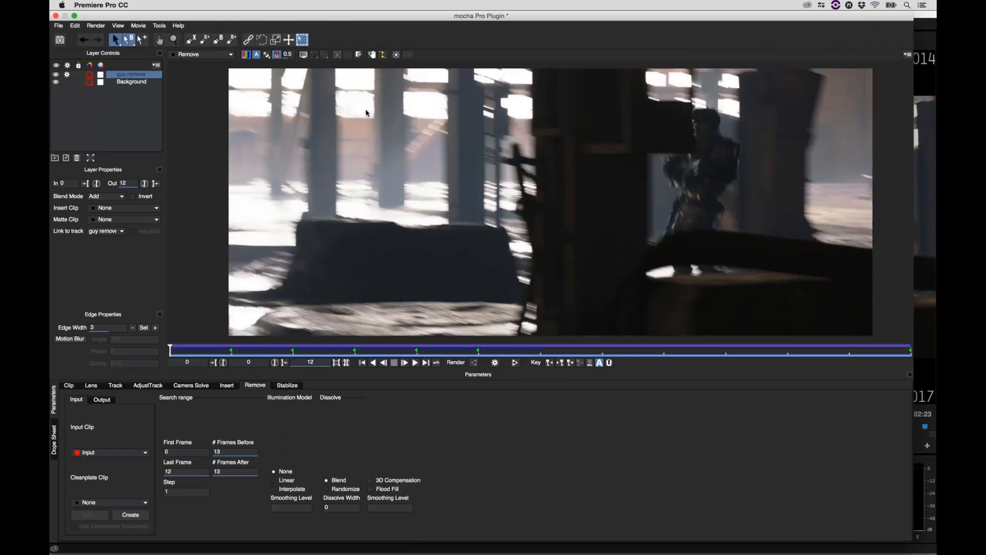
- Play through the rendered removal, and save and close the mocha project to return to Premiere Pro
{"action": "key", "text": "Right"}
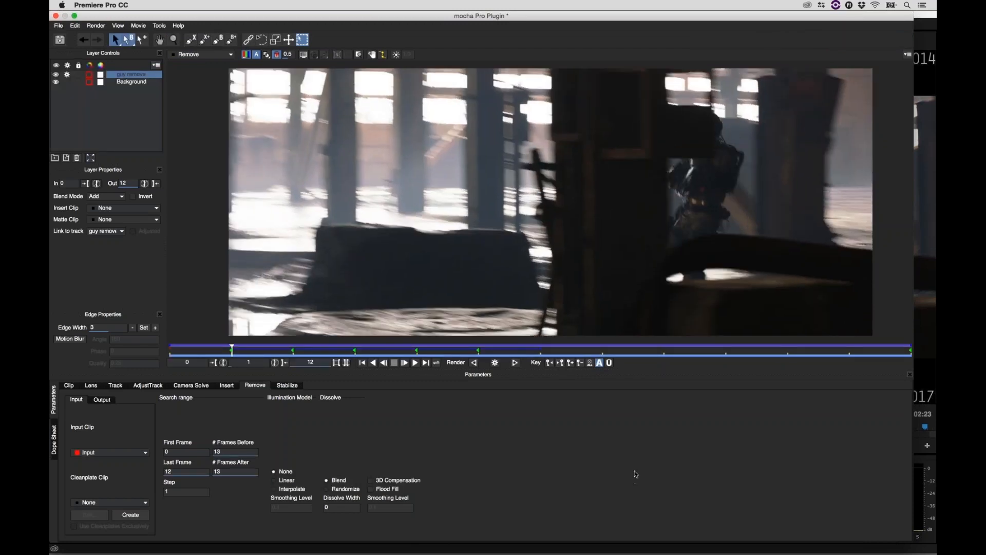
{"action": "key", "text": "space"}
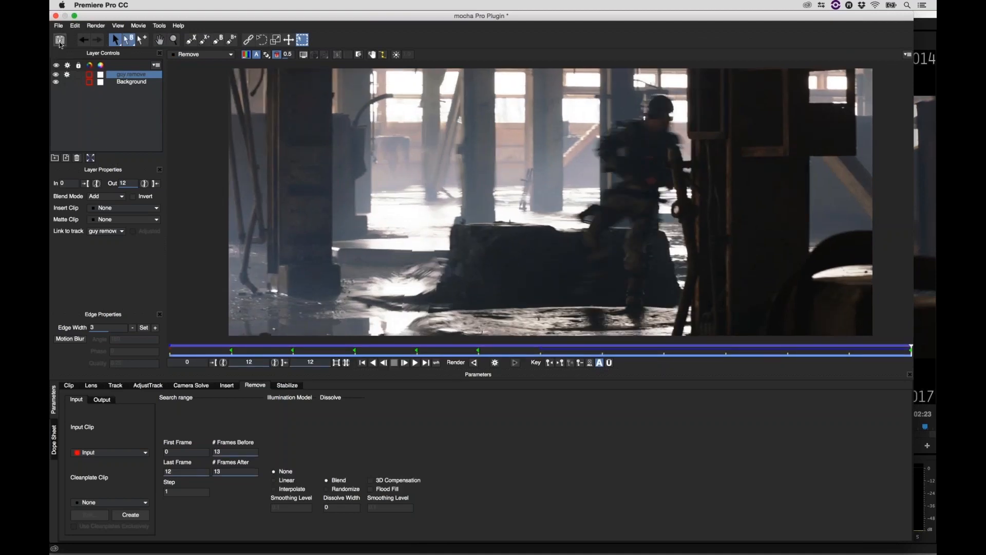
{"action": "key", "text": "super+s"}
{"action": "left_click", "coordinate": [56, 16]}
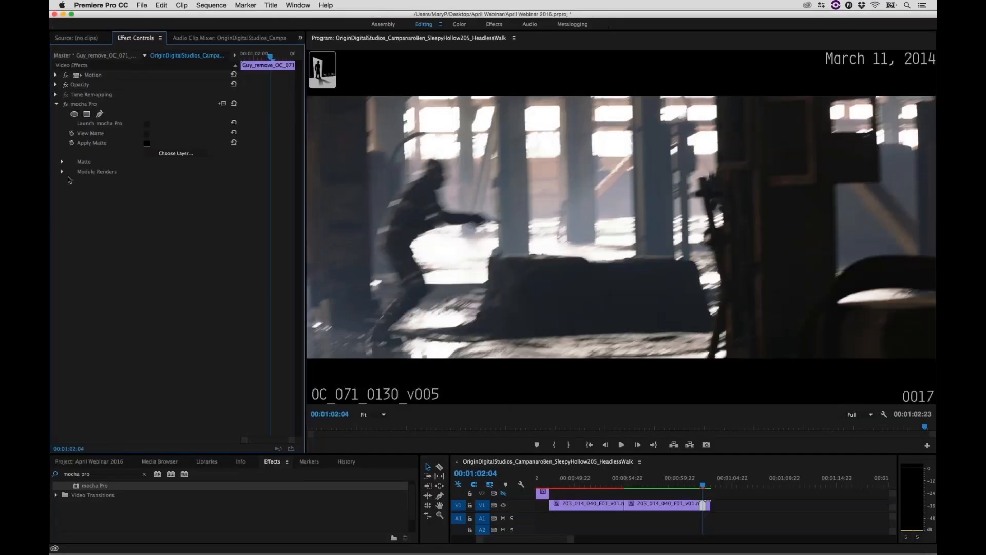
- Enable the mocha Pro effect's module render with no insert layer and the clip set to Remove
{"action": "left_click", "coordinate": [63, 171]}
{"action": "left_click", "coordinate": [161, 201]}
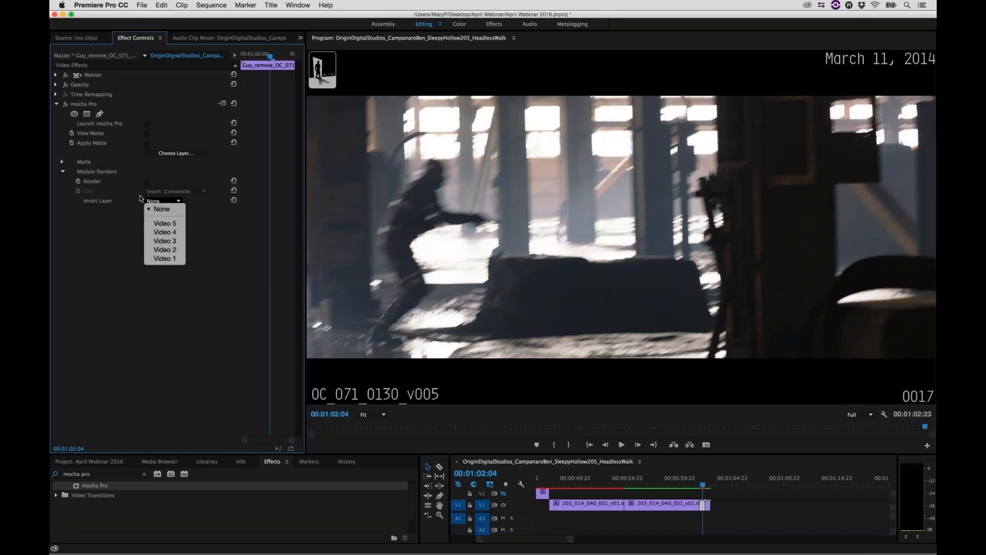
{"action": "left_click", "coordinate": [161, 208]}
{"action": "left_click", "coordinate": [147, 181]}
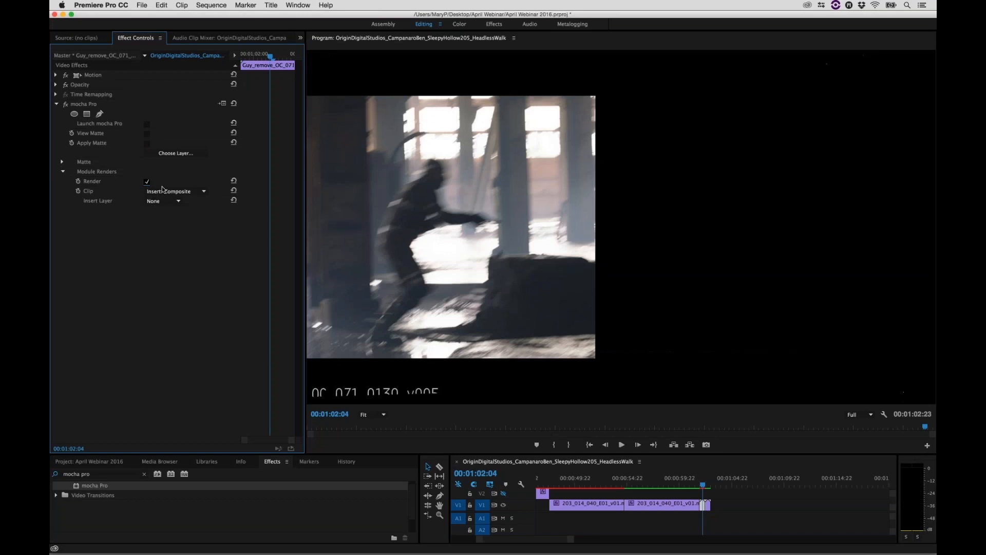
{"action": "left_click", "coordinate": [180, 192]}
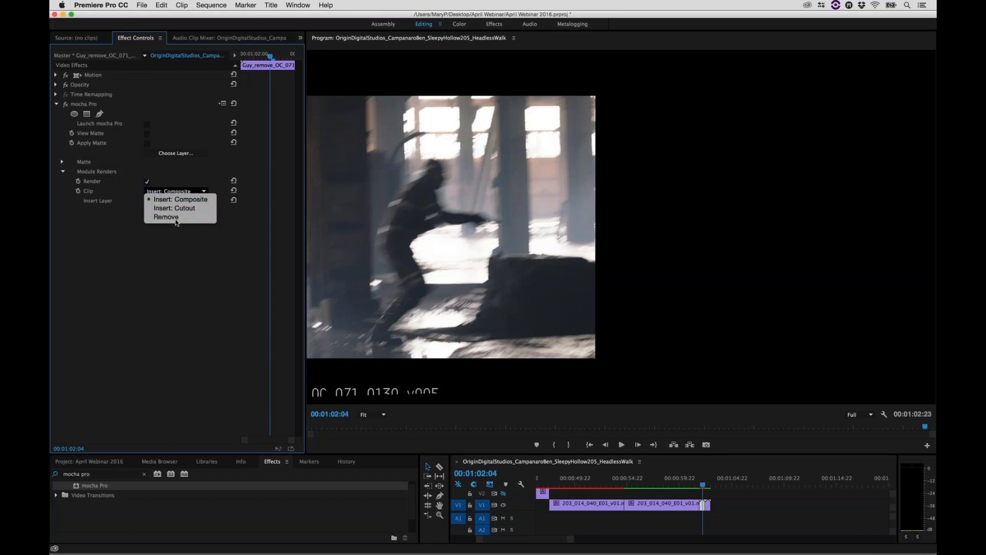
{"action": "left_click", "coordinate": [166, 217]}
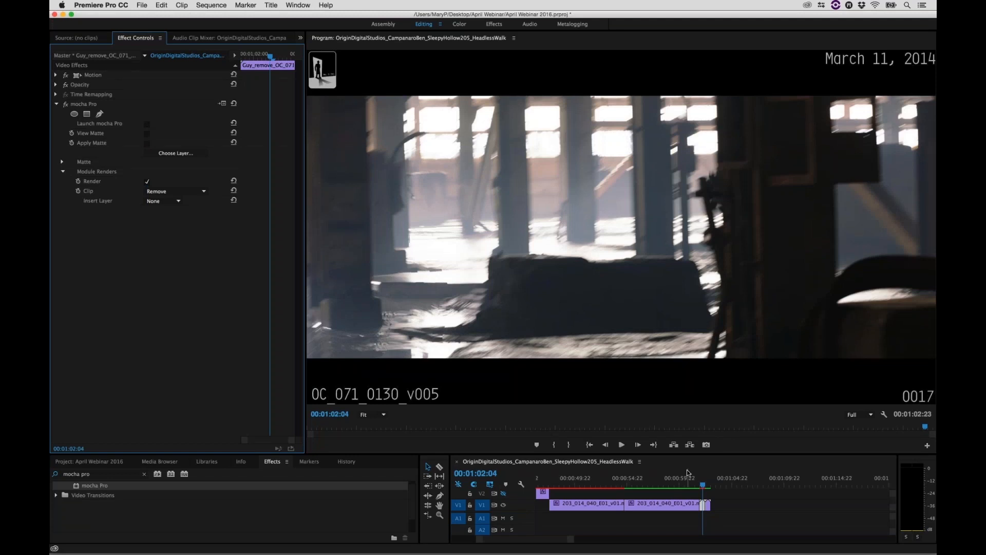
- Scrub the sequence through the warehouse clip to check the man's removal
{"action": "left_click_drag", "start_coordinate": [706, 489], "coordinate": [708, 490]}
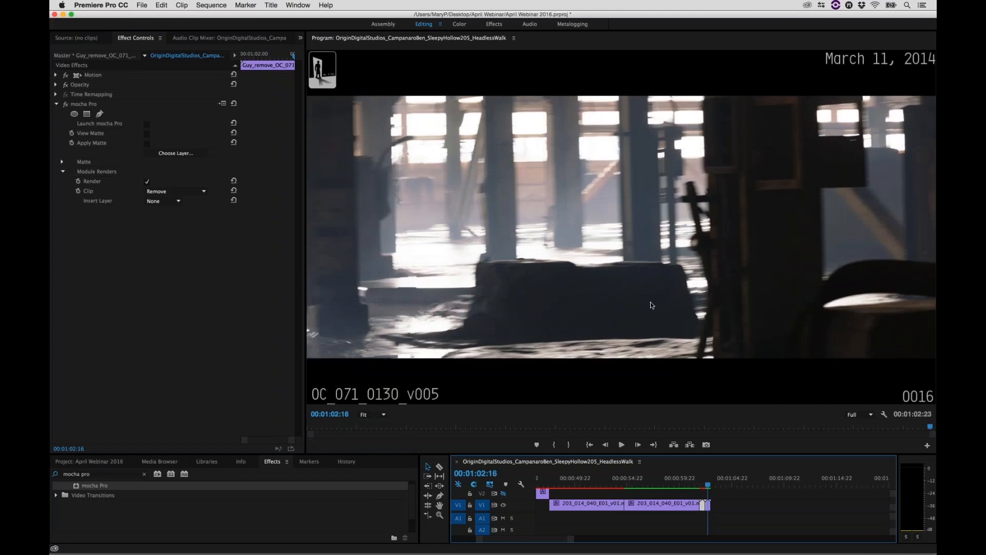
{"action": "left_click", "coordinate": [707, 487]}
{"action": "mouse_move", "coordinate": [707, 486]}
{"action": "left_mouse_down"}
{"action": "mouse_move", "coordinate": [695, 491]}
{"action": "mouse_move", "coordinate": [708, 495]}
{"action": "left_mouse_up"}
- Relaunch mocha Pro from the clip's effect and scrub the shot to frame 12
{"action": "left_click", "coordinate": [143, 126]}
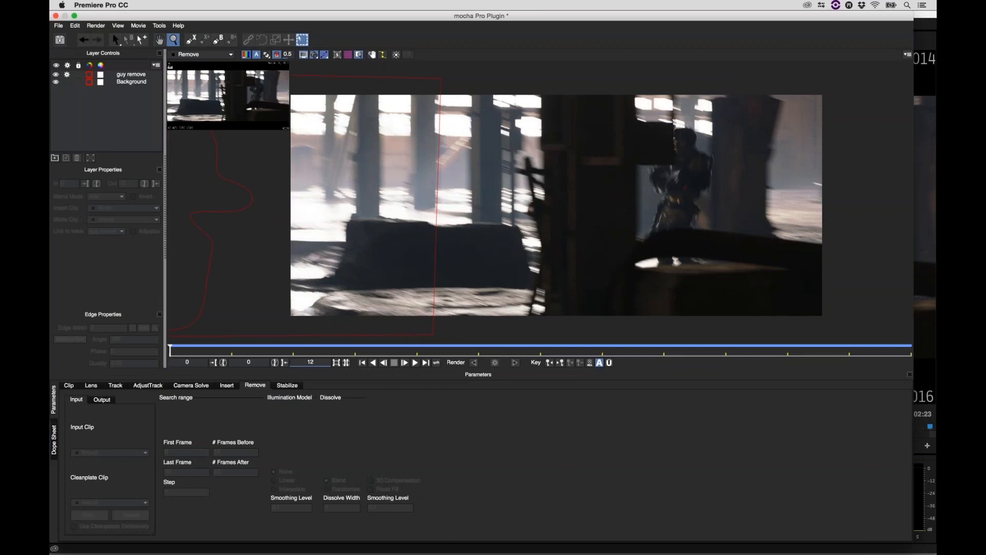
{"action": "left_click", "coordinate": [417, 351]}
{"action": "left_click_drag", "start_coordinate": [575, 351], "coordinate": [911, 223]}
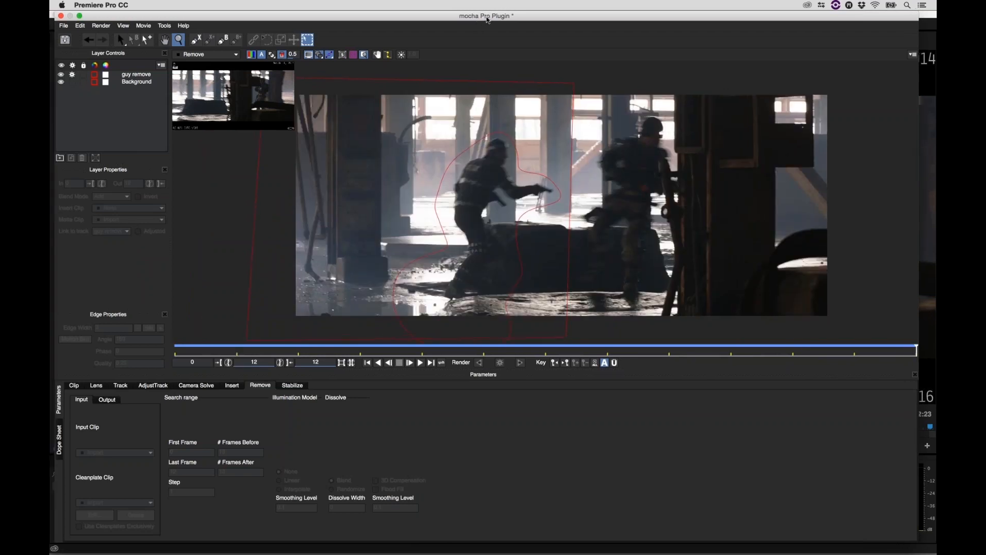
- Shift the mocha Pro window slightly aside and switch to the GoToWebinar Control Panel
{"action": "left_click_drag", "start_coordinate": [480, 20], "coordinate": [488, 20]}
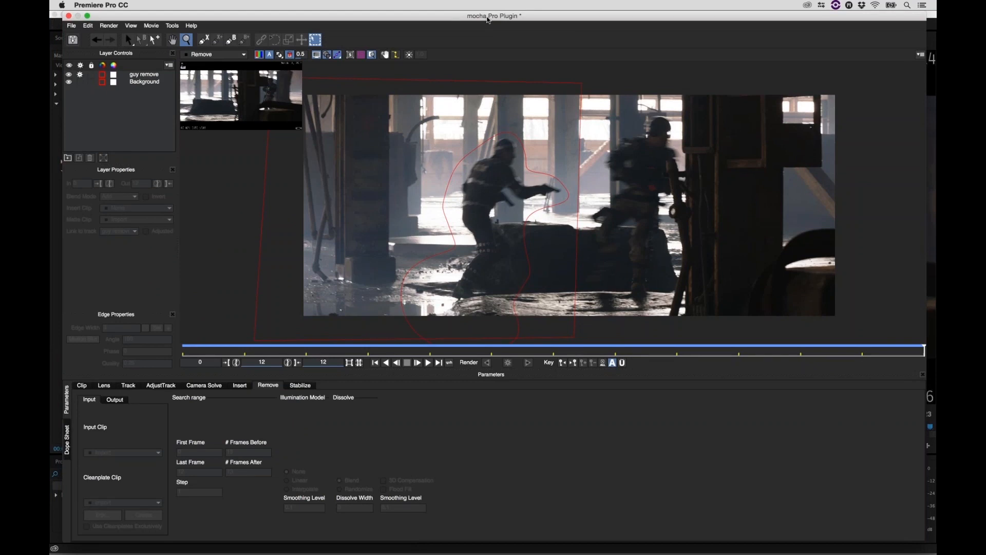
{"action": "mouse_move", "coordinate": [822, 553]}
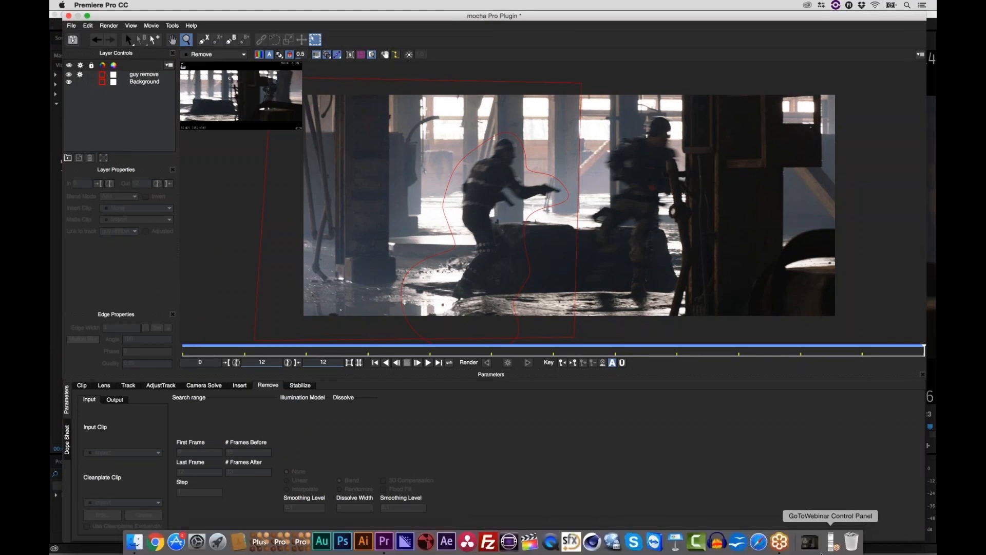
{"action": "left_click", "coordinate": [788, 544]}
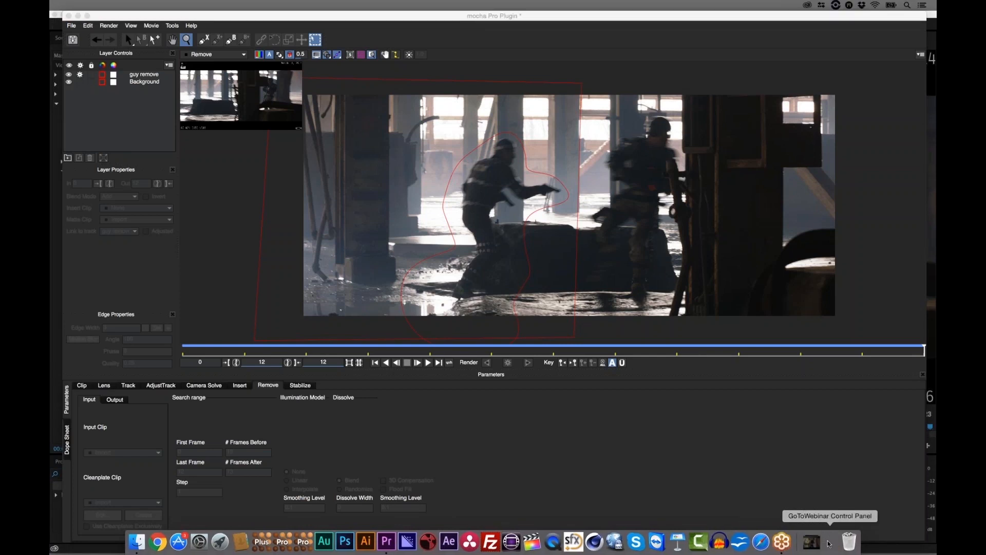